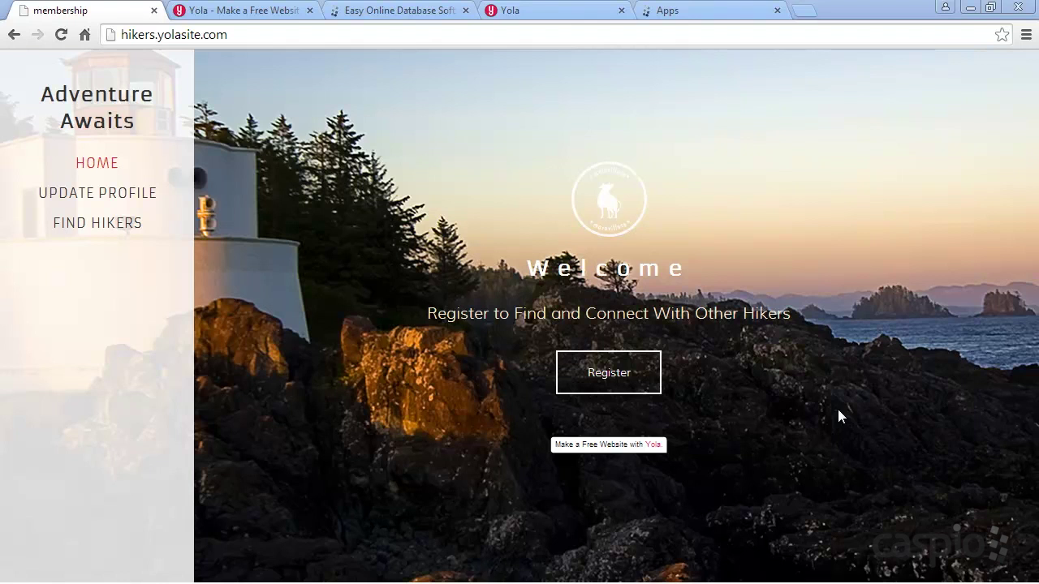
# - View the hikers site's registration form and log in to the Update Profile page with the member's email and account password
pyautogui.click(615, 380)
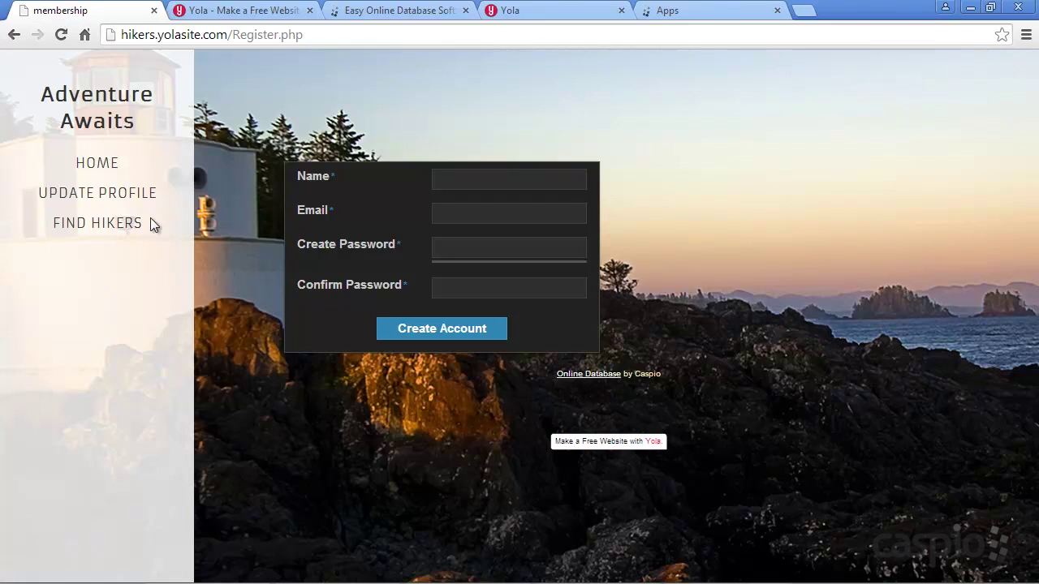
pyautogui.click(109, 197)
pyautogui.click(378, 221)
pyautogui.write('steve@test.com')
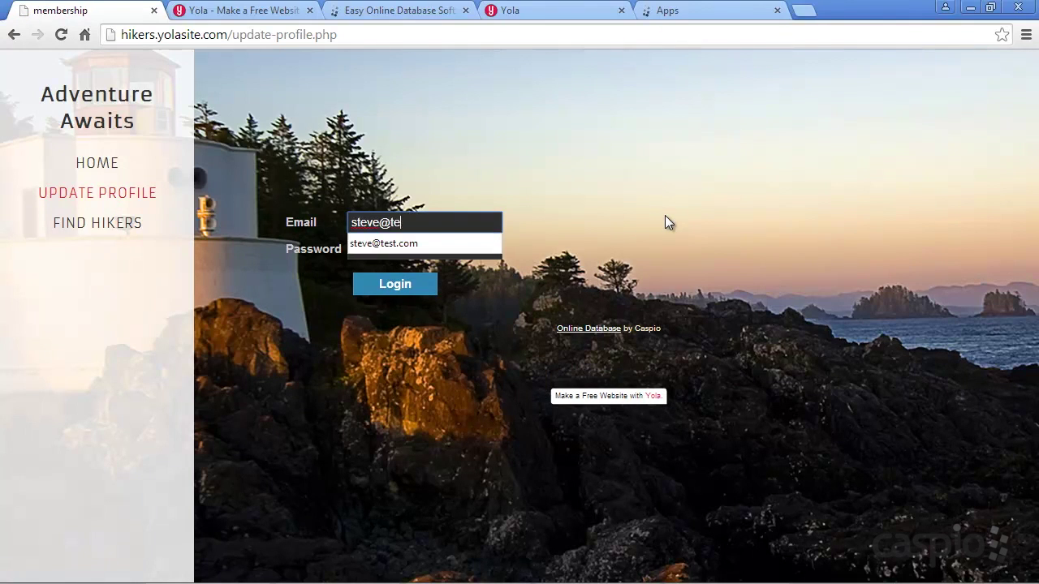
pyautogui.press('Tab')
pyautogui.write('t•••••••')
pyautogui.press('Return')
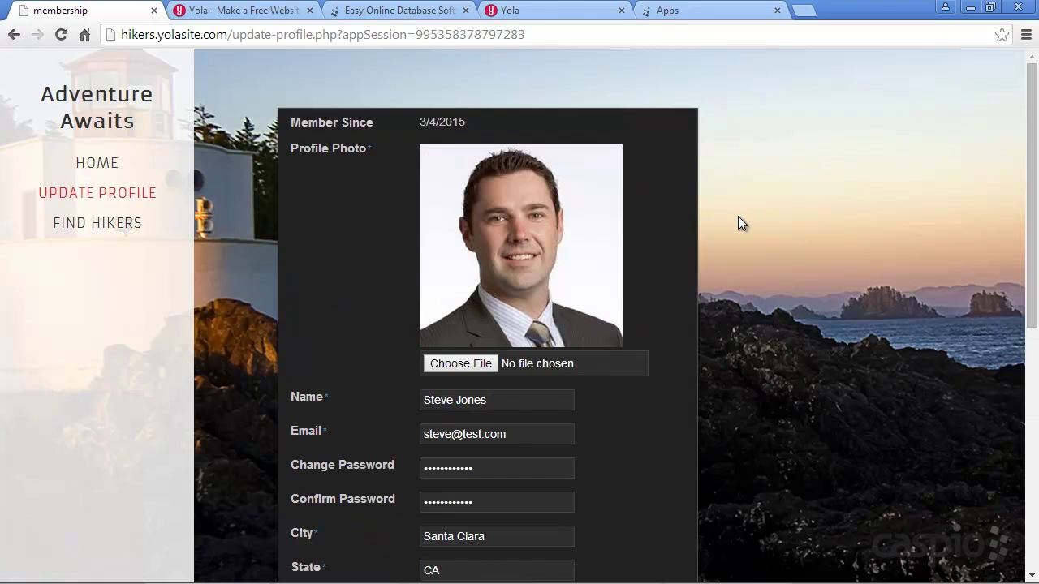
# - Review the member's profile details and the Find Hikers search form, and return to the site's home page
pyautogui.scroll(-5, 738, 216)
pyautogui.scroll(2, 738, 218)
pyautogui.scroll(3, 741, 222)
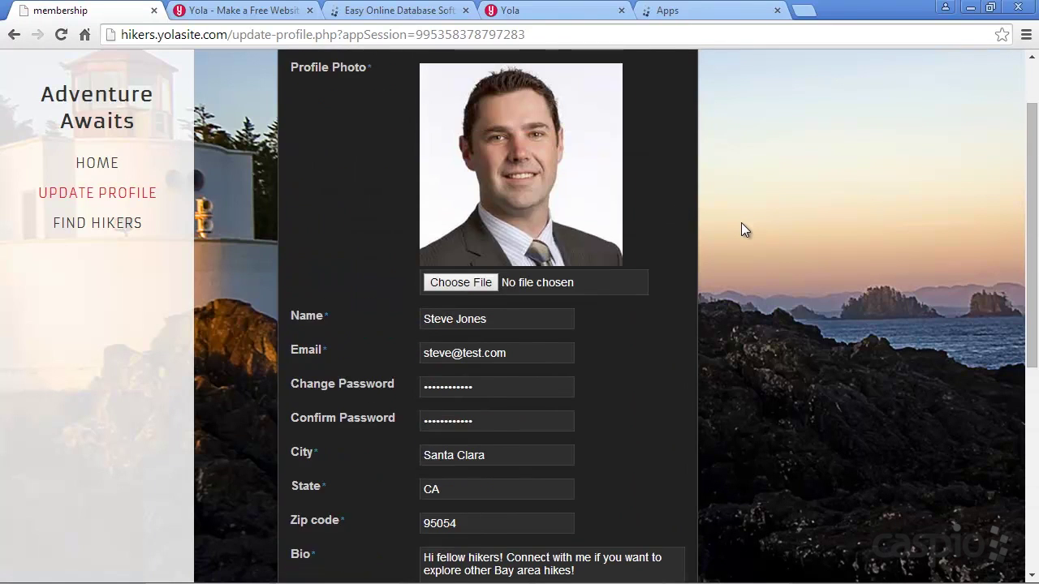
pyautogui.click(94, 225)
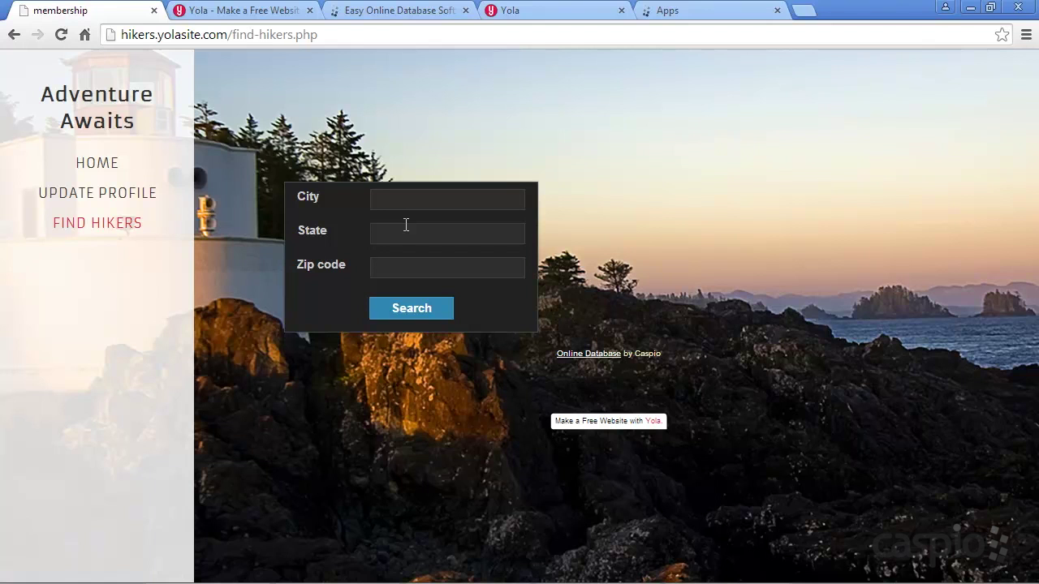
pyautogui.click(99, 166)
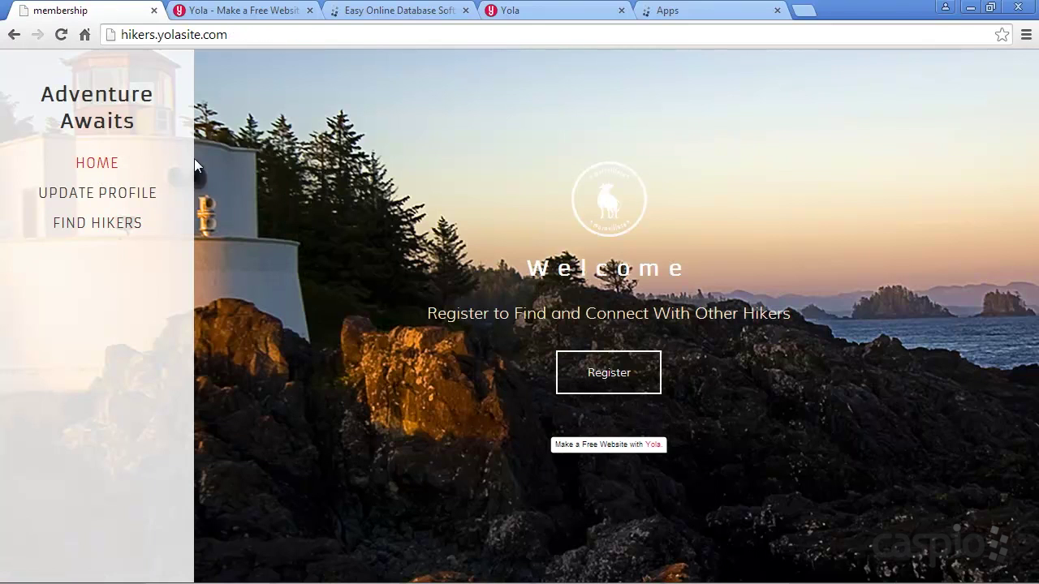
# - View the Yola and Caspio home pages and open the free account sign-up page at free.caspio.com
pyautogui.click(251, 16)
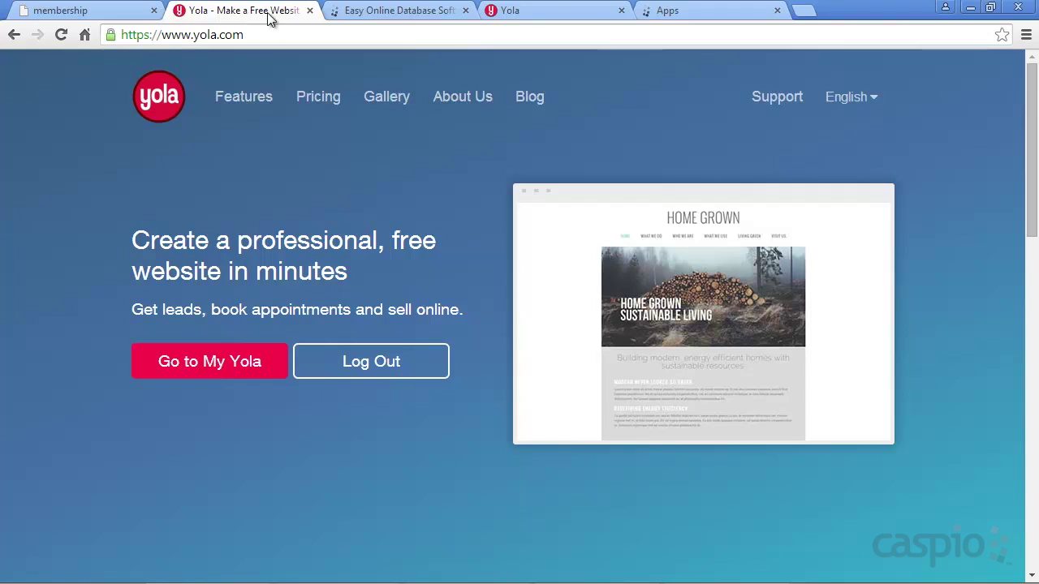
pyautogui.click(408, 13)
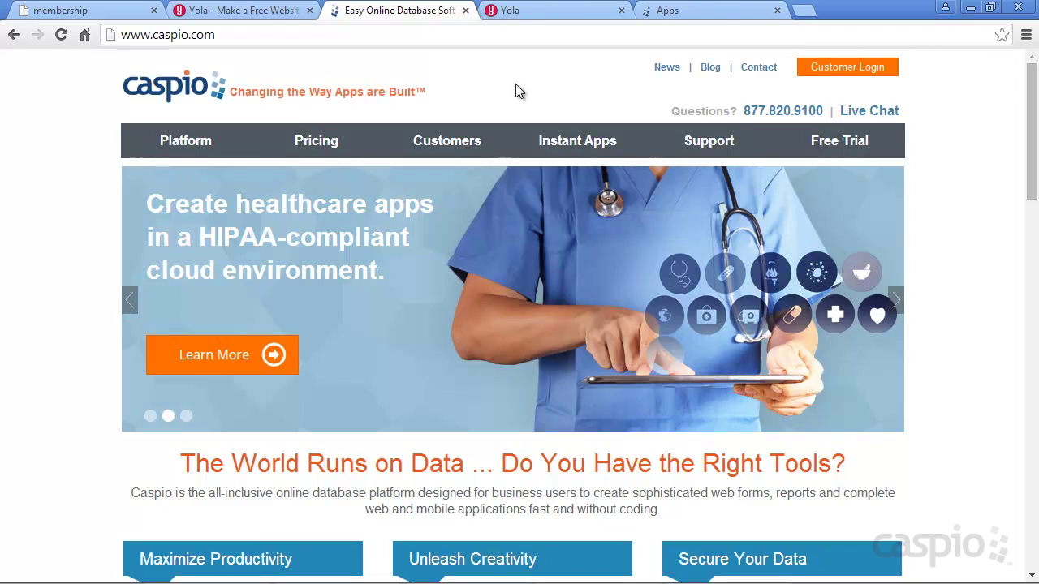
pyautogui.hotkey('ctrl', 'a')
pyautogui.write('free.casp')
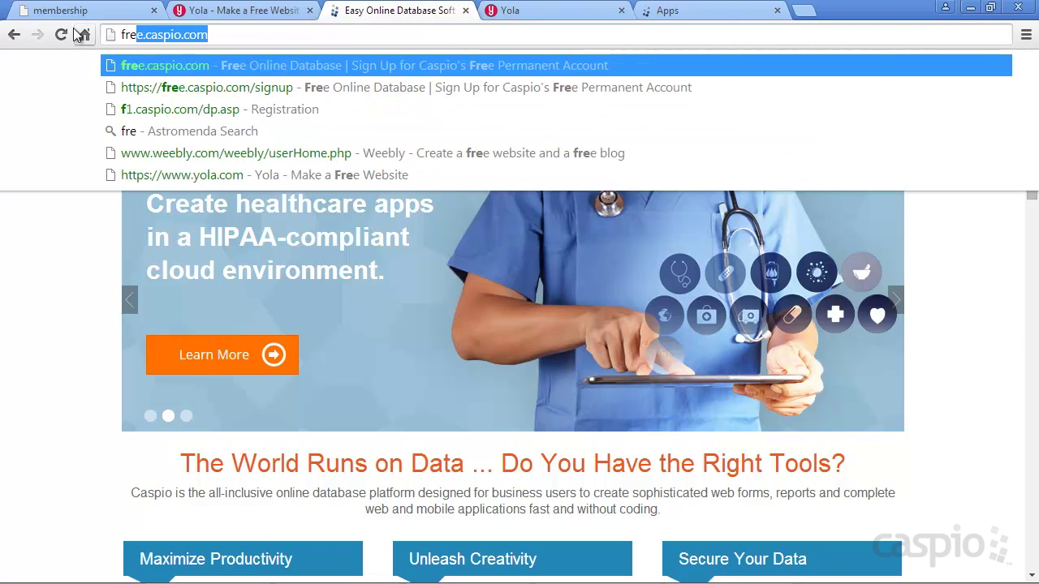
pyautogui.write('io.co')
pyautogui.press('Return')
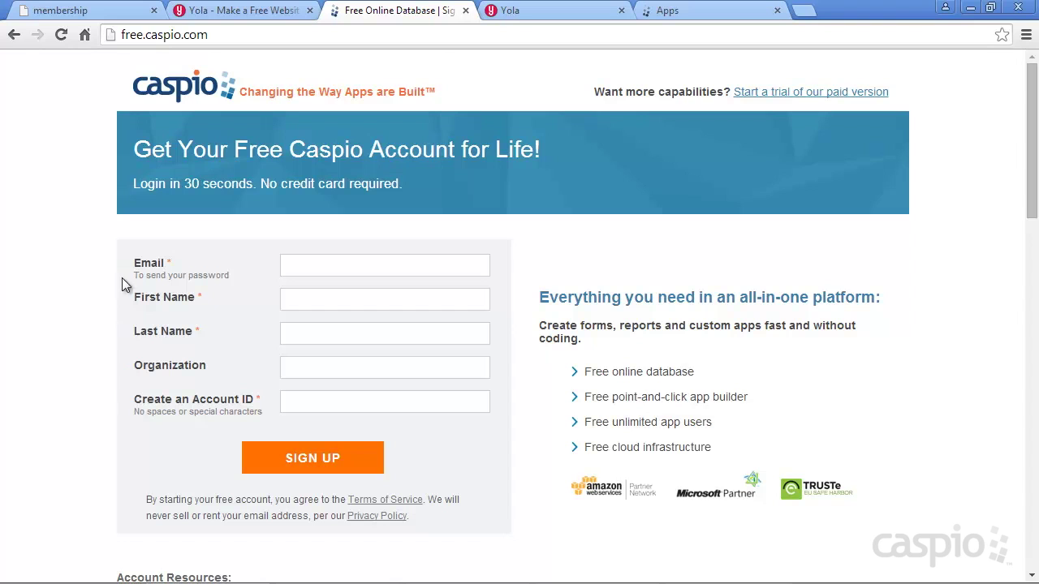
pyautogui.click(244, 36)
pyautogui.write('caspio')
pyautogui.press('Return')
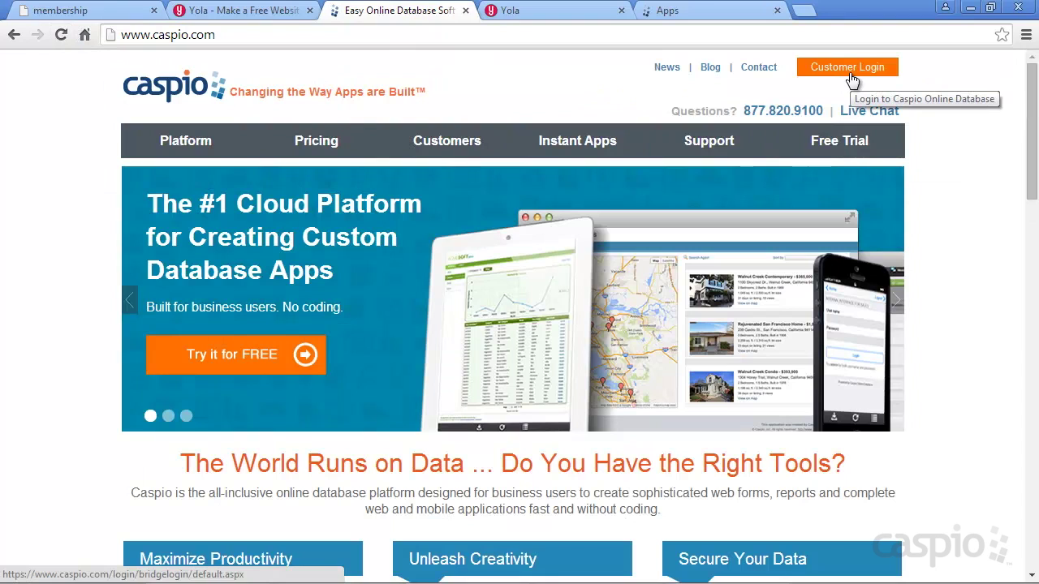
# - Switch to Caspio Bridge and create a blank app named Hiker Membership Application
pyautogui.click(730, 13)
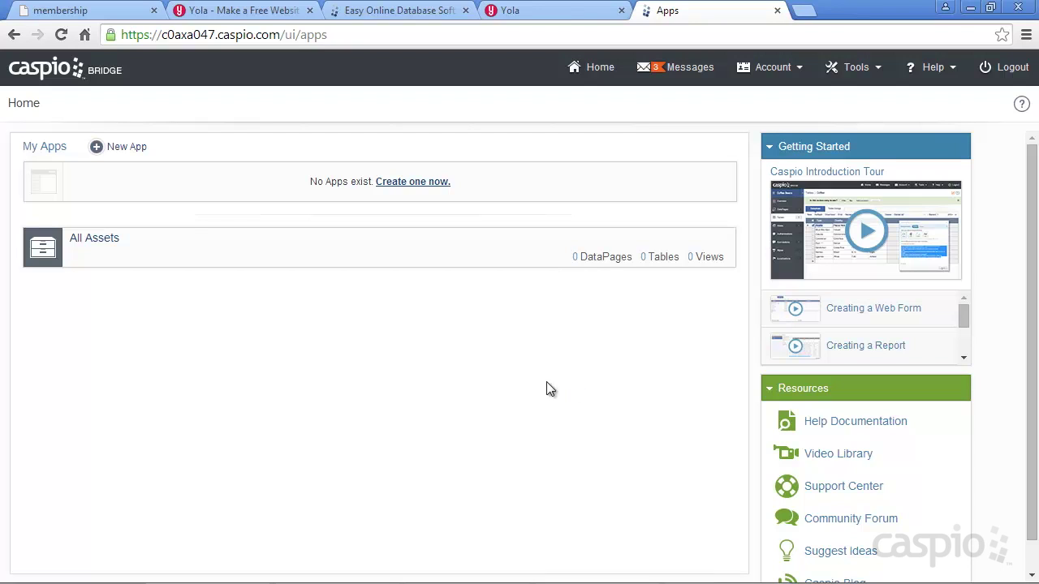
pyautogui.click(127, 148)
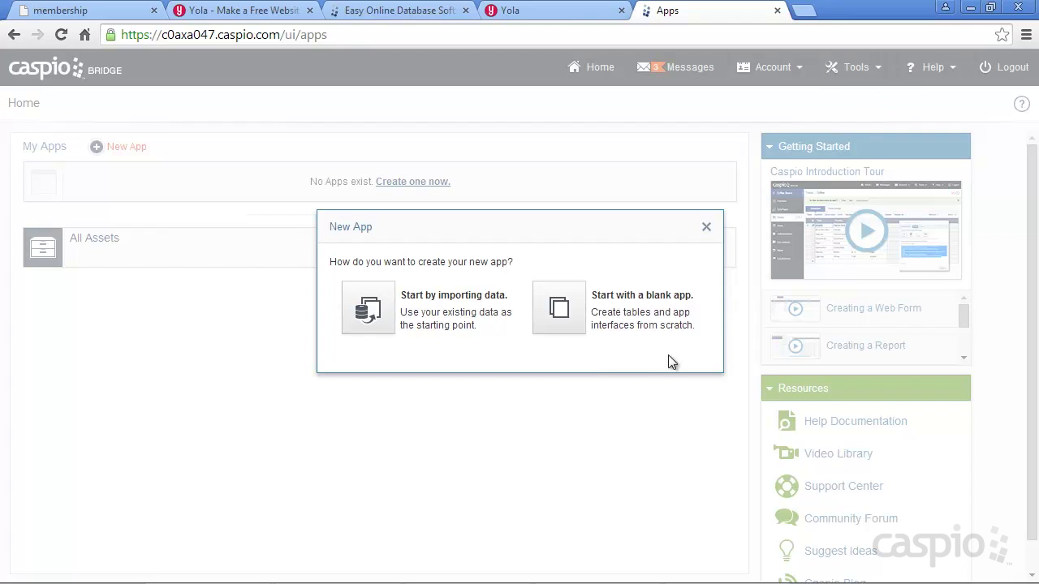
pyautogui.click(559, 312)
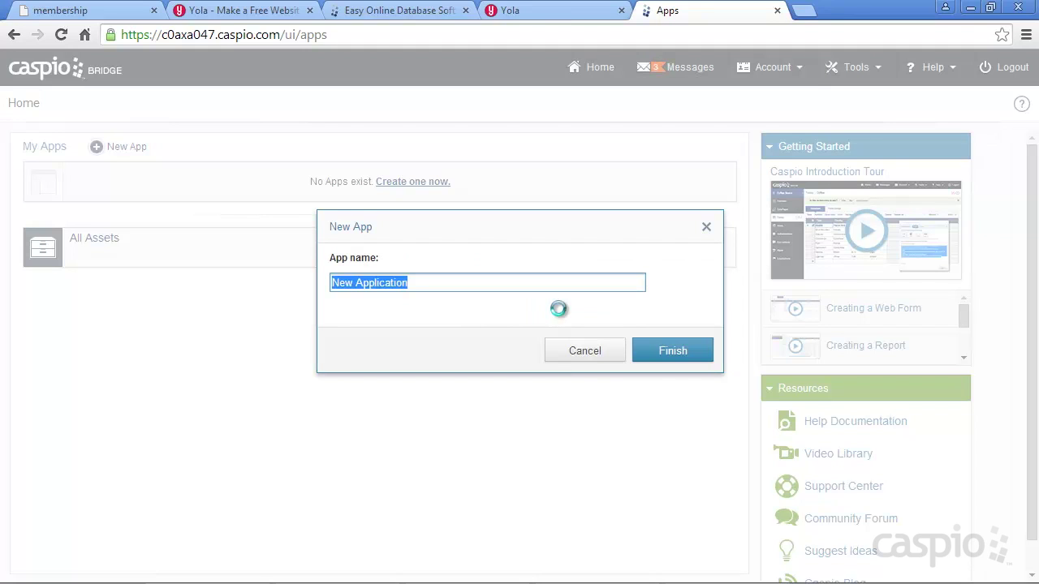
pyautogui.write('Hiker Me')
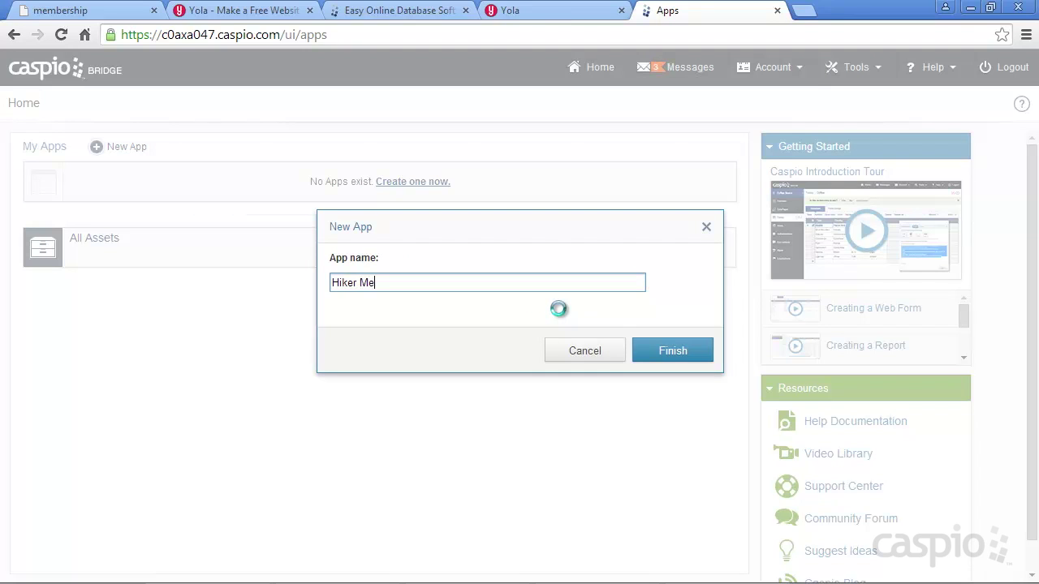
pyautogui.write('mbership Application')
pyautogui.click(670, 351)
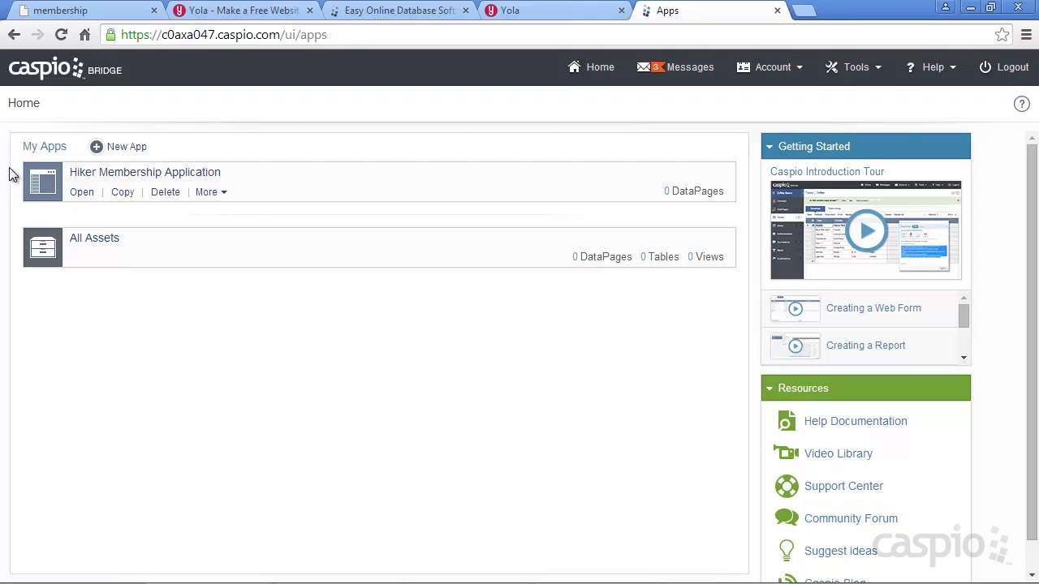
# - Open the Hiker Membership Application and save an app note reading "Just started building my app today"
pyautogui.click(83, 195)
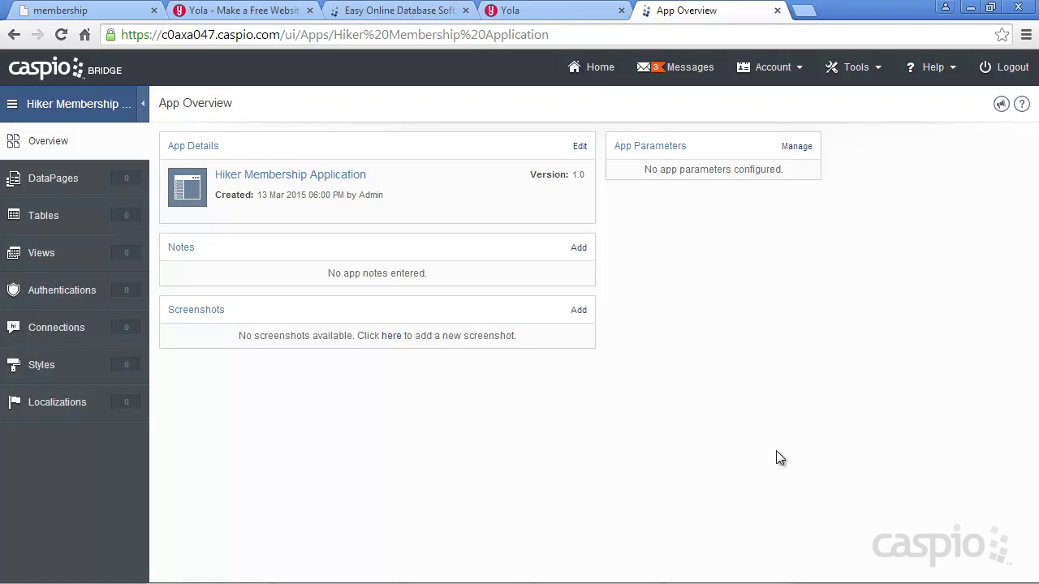
pyautogui.click(578, 248)
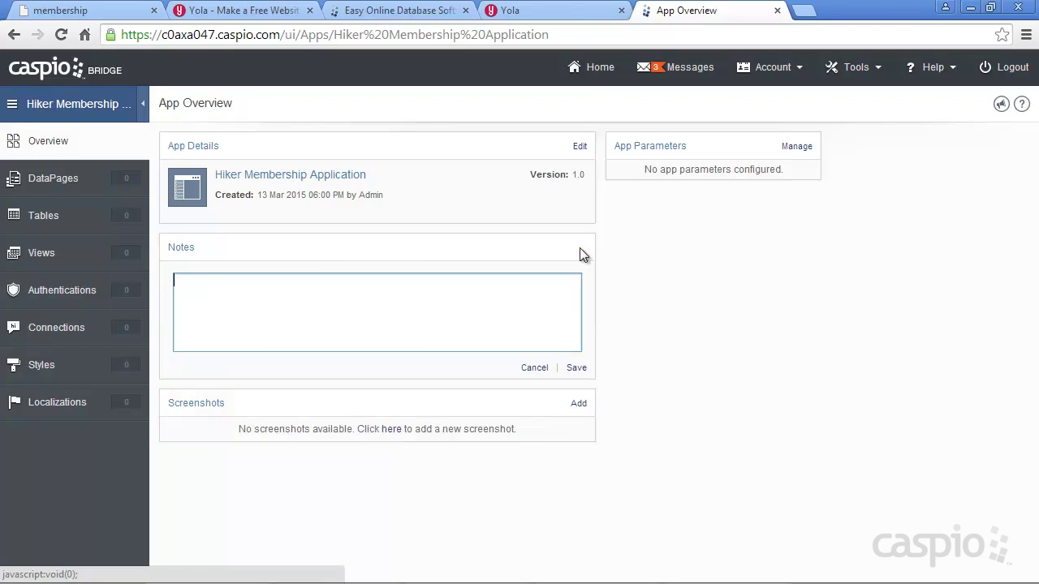
pyautogui.write('Just st')
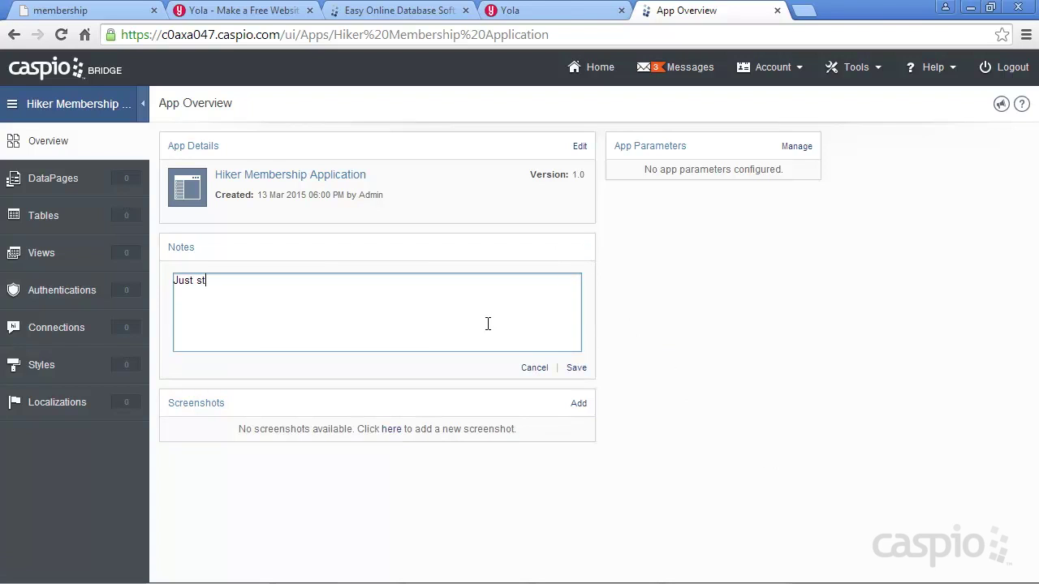
pyautogui.write('art')
pyautogui.press('BackSpace')
pyautogui.write('tec')
pyautogui.press('BackSpace')
pyautogui.press('BackSpace')
pyautogui.write('d building my app today')
pyautogui.click(577, 367)
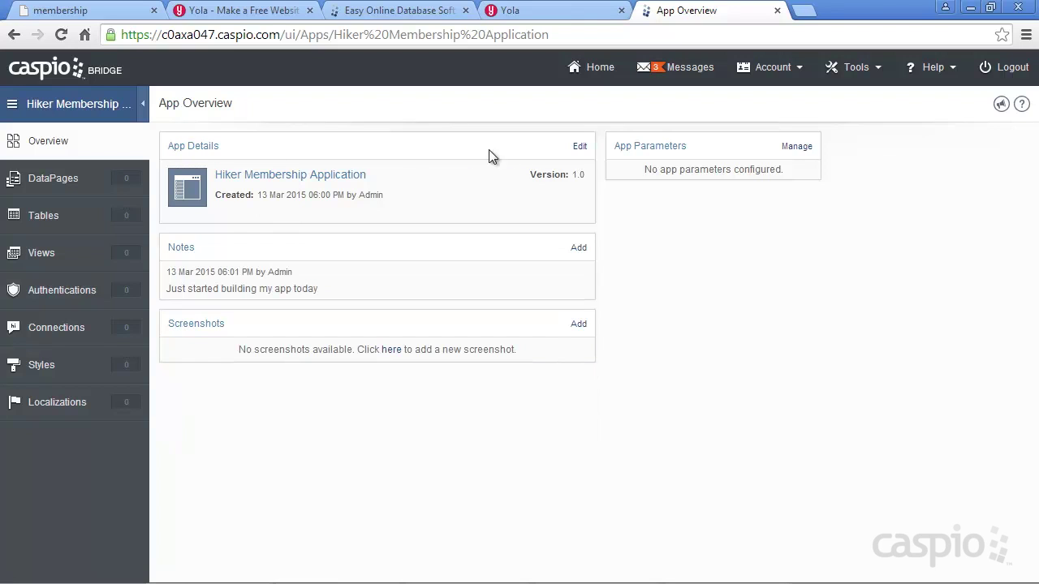
# - Enter the app description "This app will be used for hikers to find other hikers int he same directory" in the app details
pyautogui.click(580, 149)
pyautogui.click(374, 313)
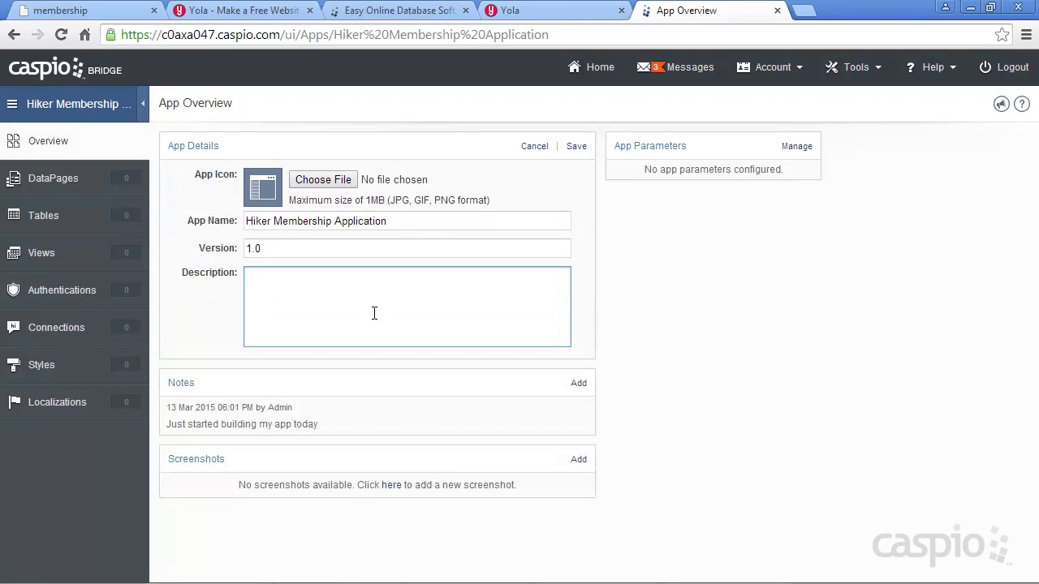
pyautogui.write('This app will be used for hikers to find other hikers int he same directory')
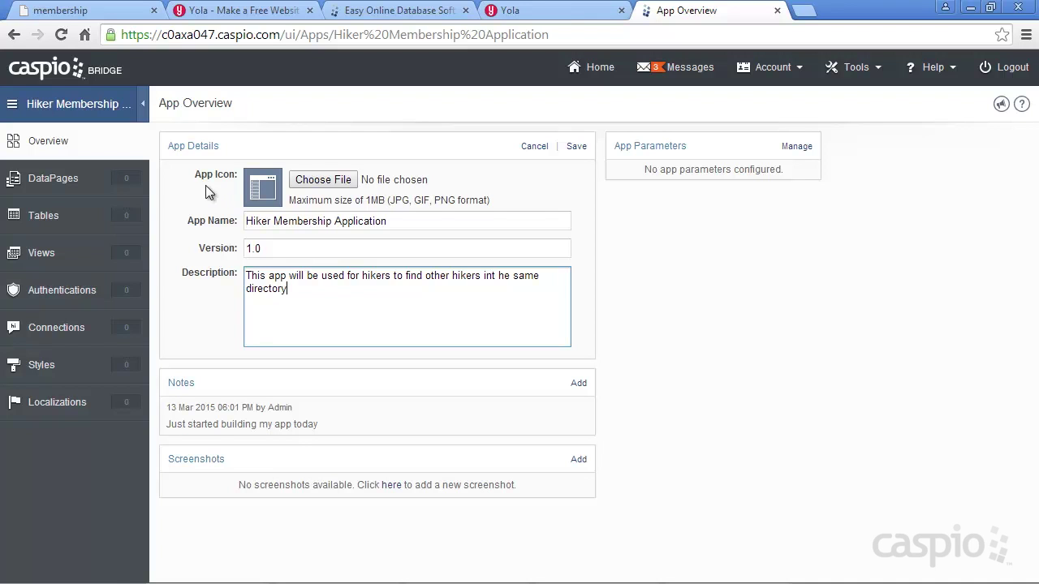
# - Choose the 111John JPG file from the Desktop as the app icon and save the app details
pyautogui.click(329, 185)
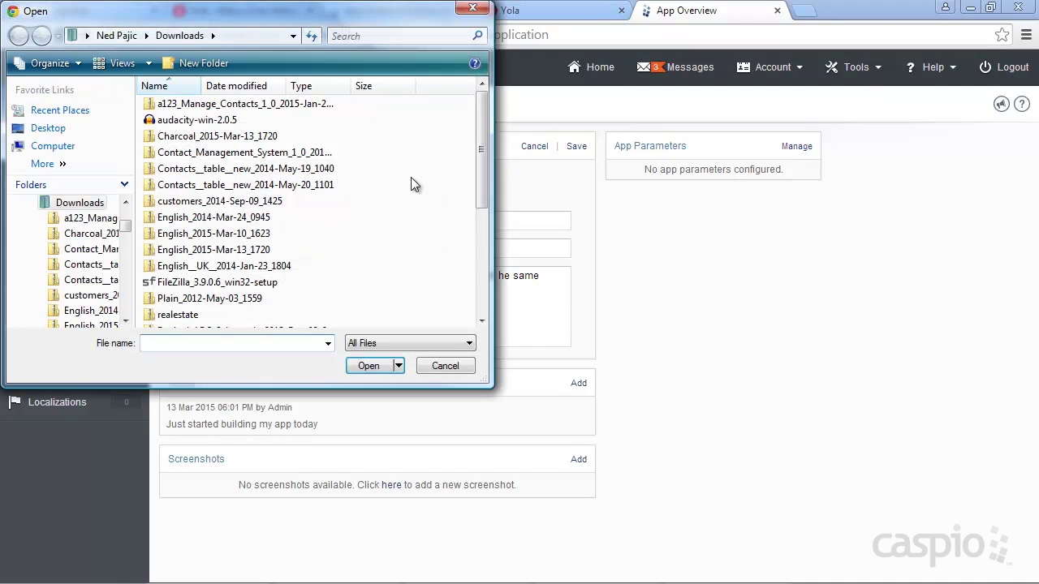
pyautogui.click(57, 128)
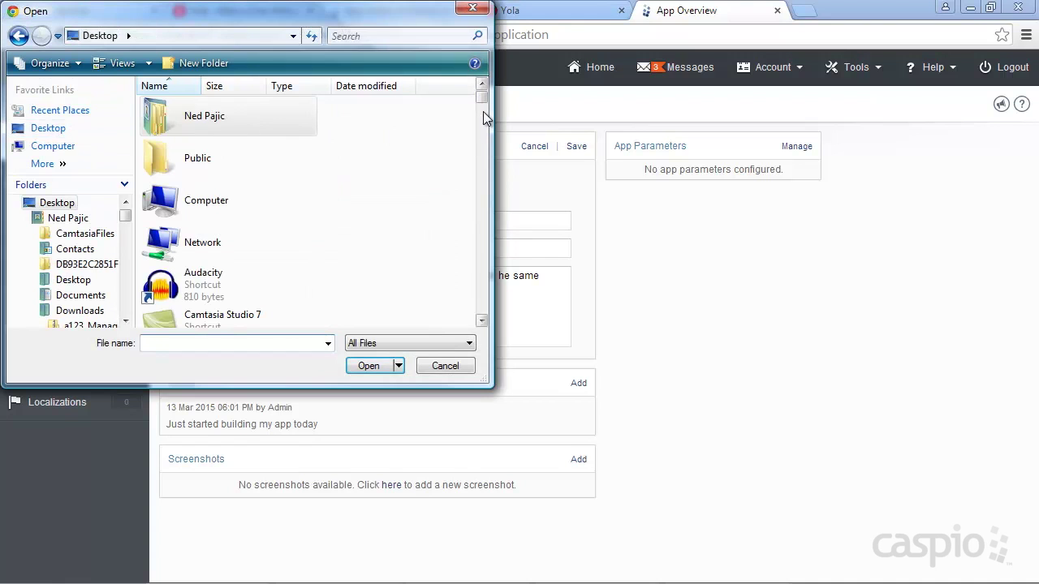
pyautogui.moveTo(484, 99); pyautogui.dragTo(486, 174)
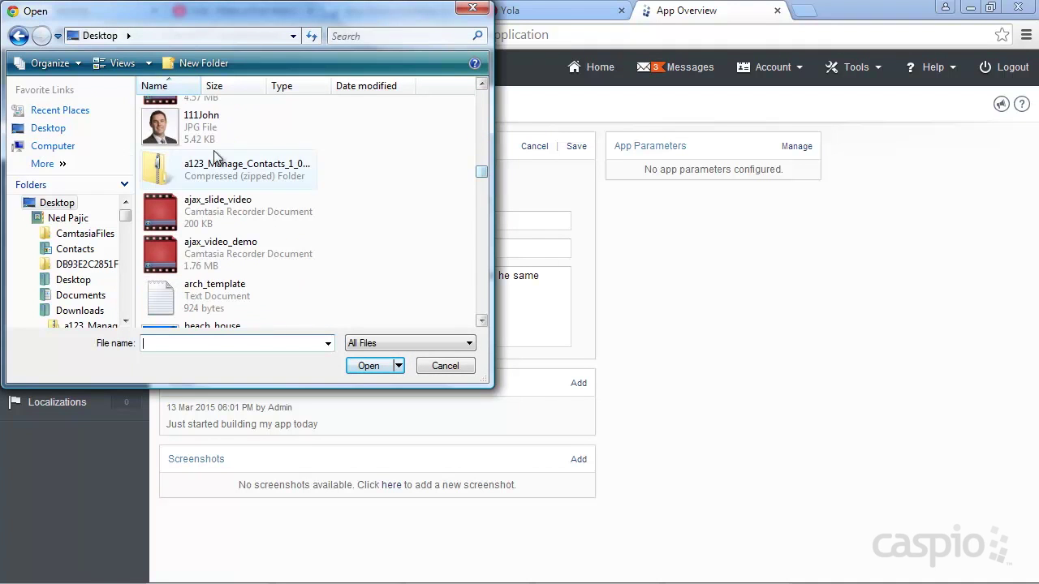
pyautogui.doubleClick(170, 128)
pyautogui.click(575, 146)
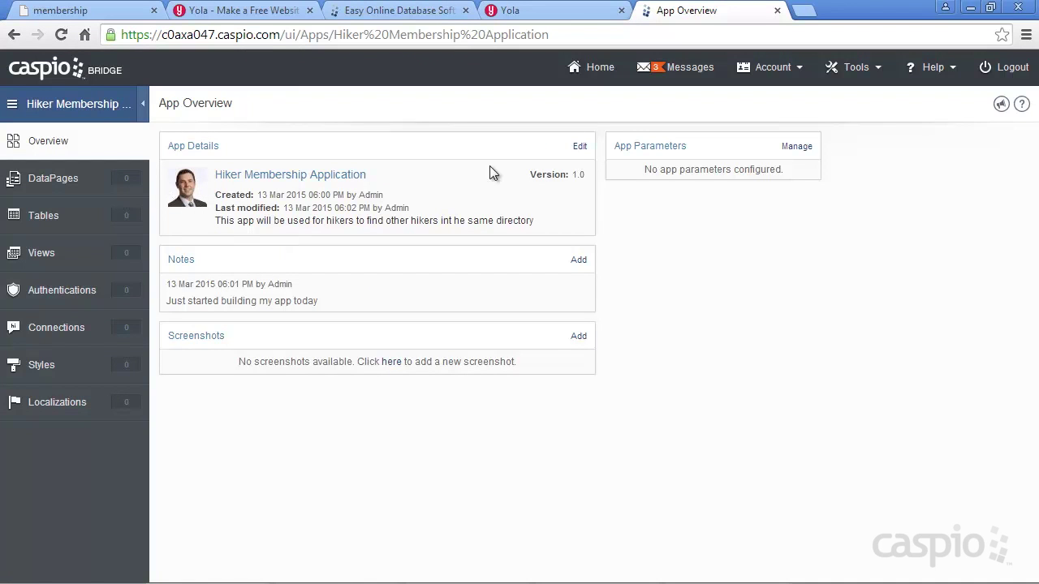
# - Return to the apps home page and create a second blank app named CRM
pyautogui.click(601, 67)
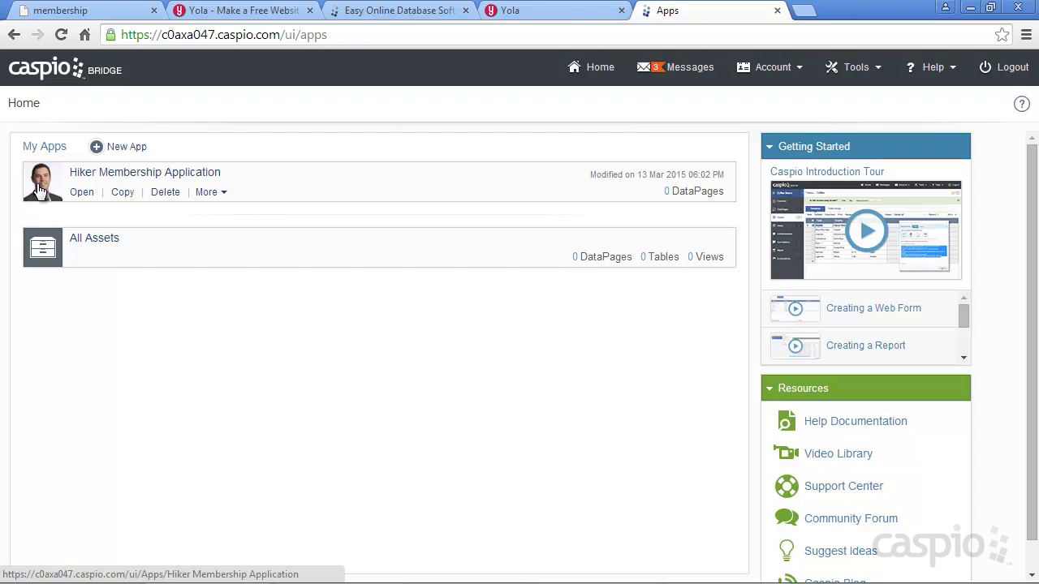
pyautogui.click(130, 148)
pyautogui.click(546, 317)
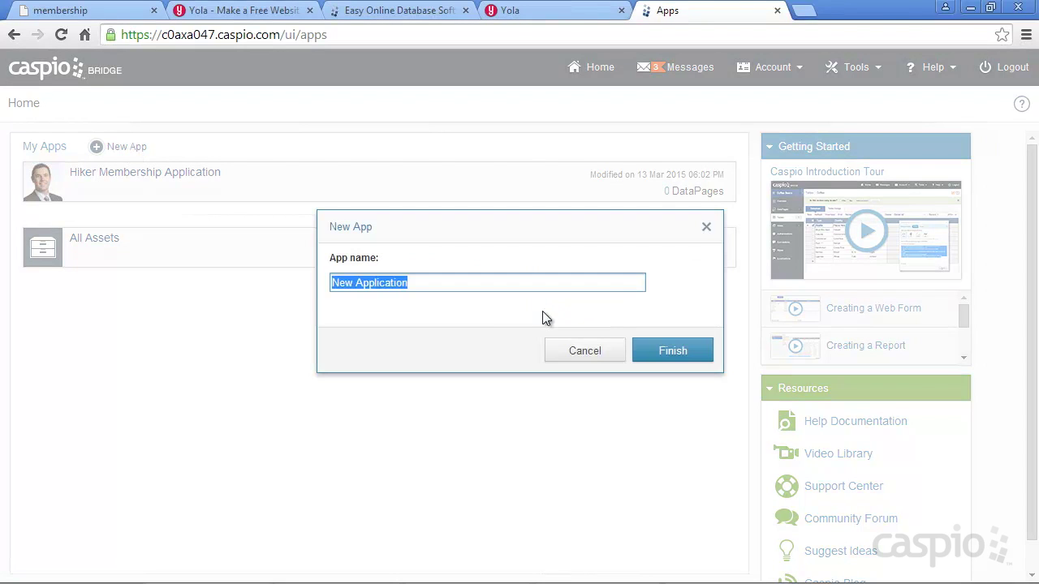
pyautogui.write('CRM')
pyautogui.click(664, 360)
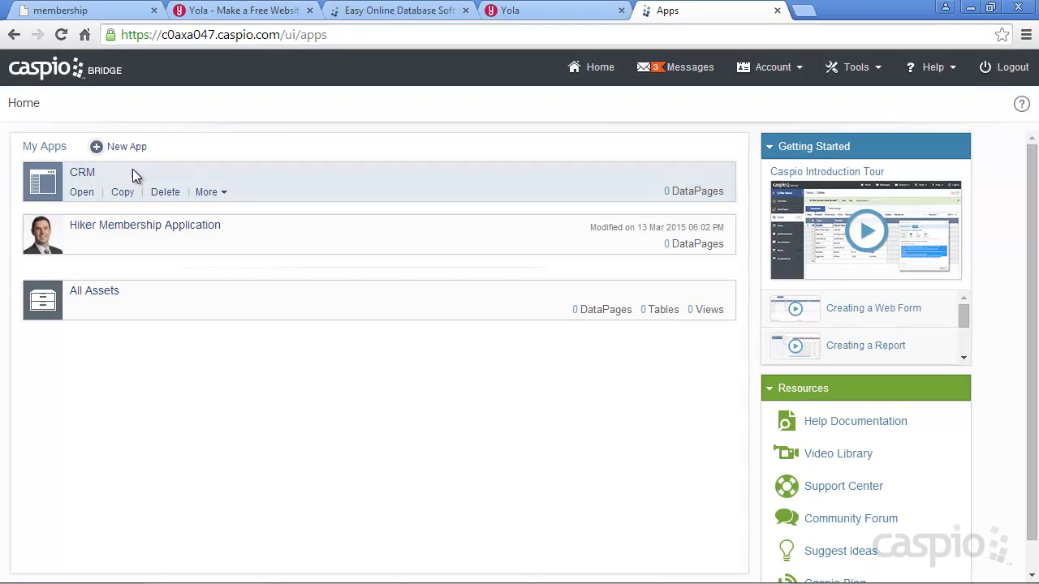
# - Open the CRM app's overview and switch from it to the Hiker Membership Application
pyautogui.click(81, 193)
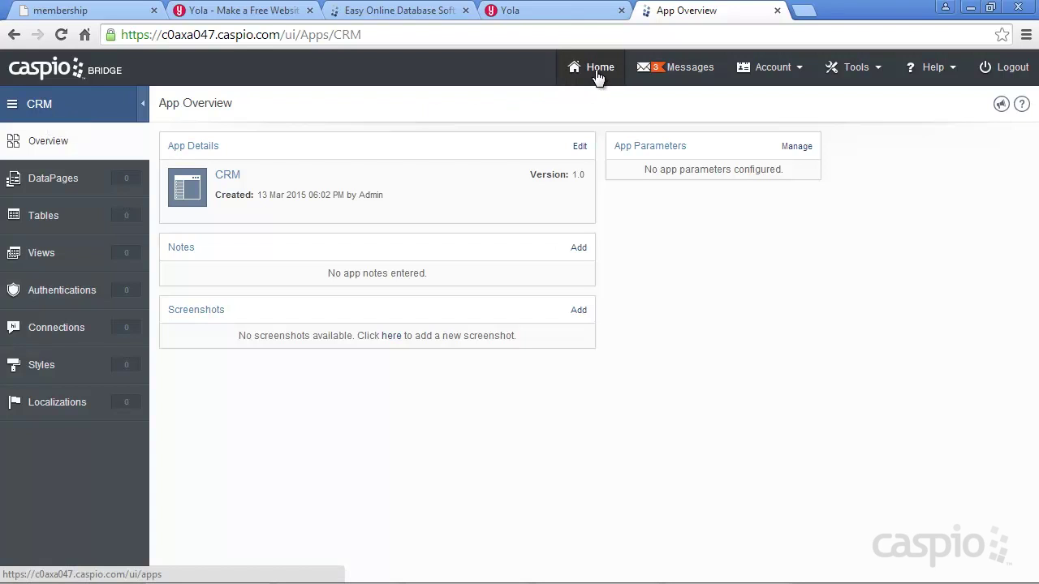
pyautogui.click(26, 114)
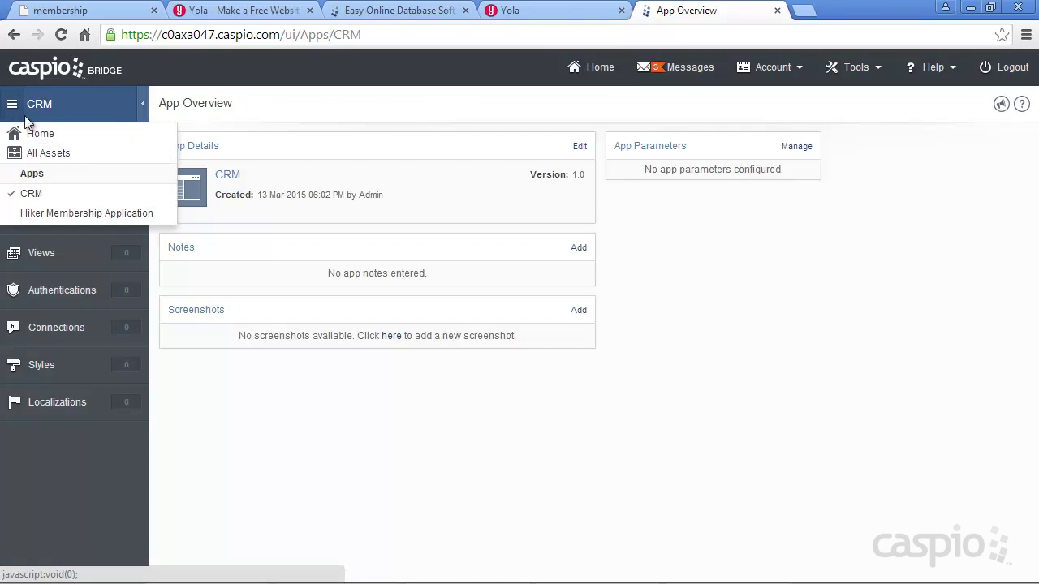
pyautogui.click(52, 213)
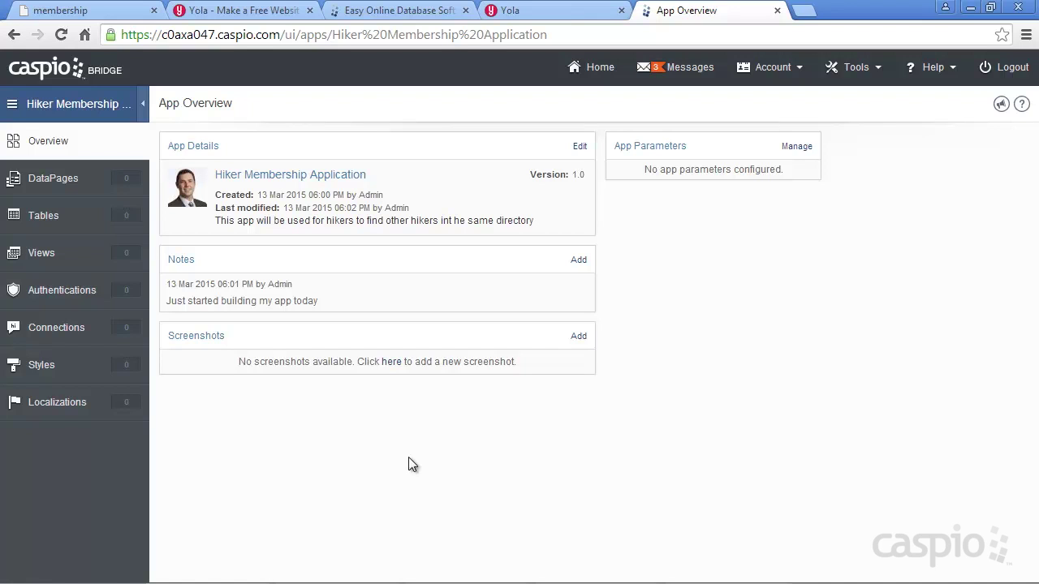
# - Start a new table in the Hiker Membership Application and name its first field Member_ID
pyautogui.click(43, 215)
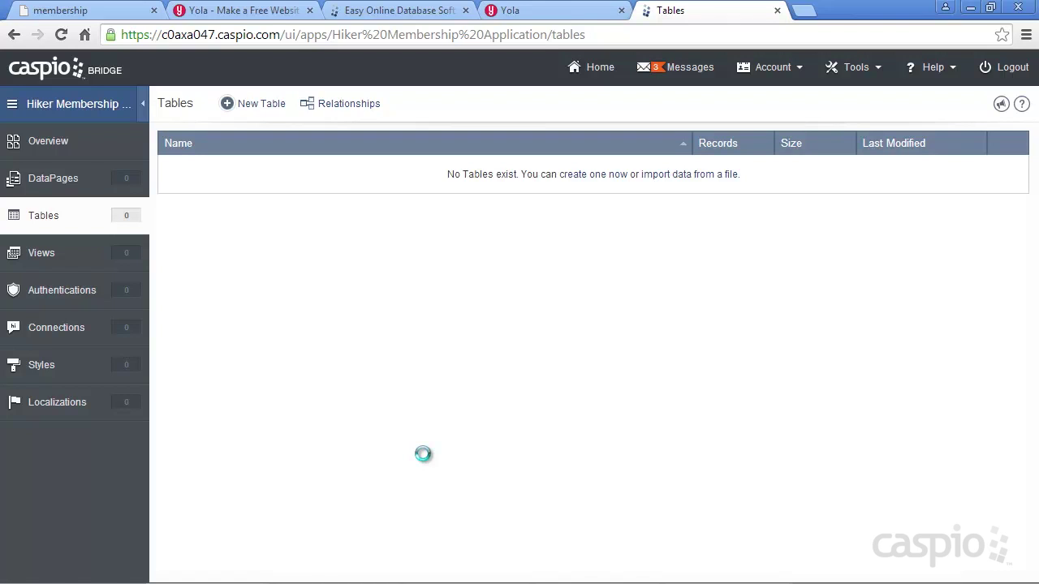
pyautogui.click(260, 107)
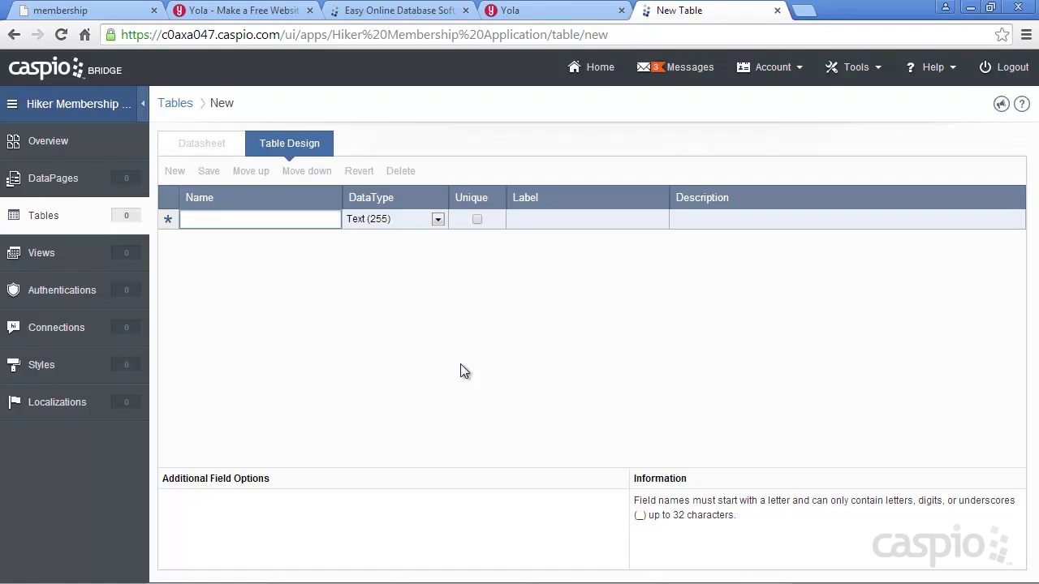
pyautogui.write('Member_ID')
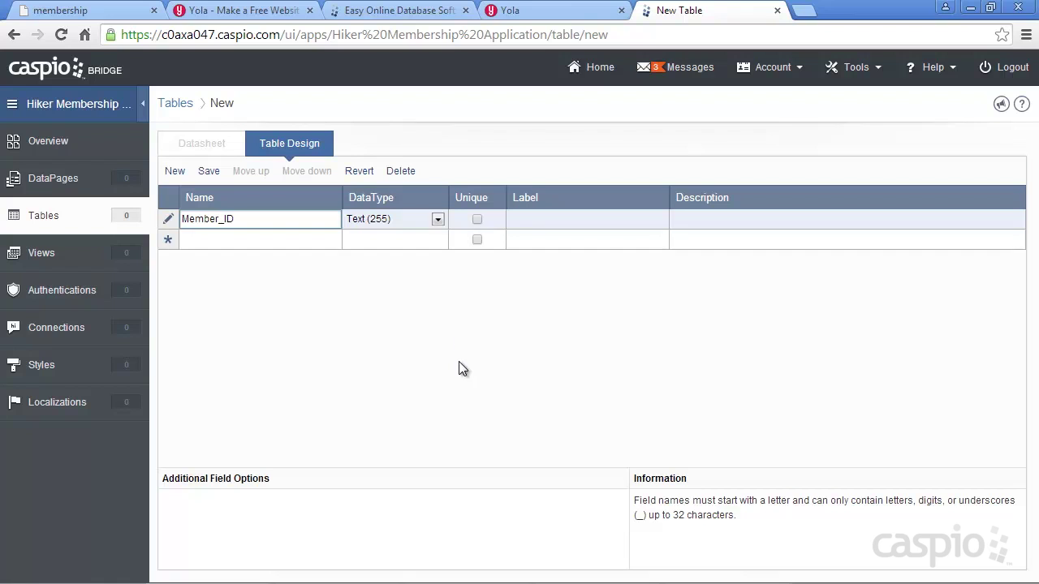
# - Set the Member_ID field's data type to Autonumber and add a Date_Registered field of type Date/Time
pyautogui.click(438, 219)
pyautogui.click(437, 220)
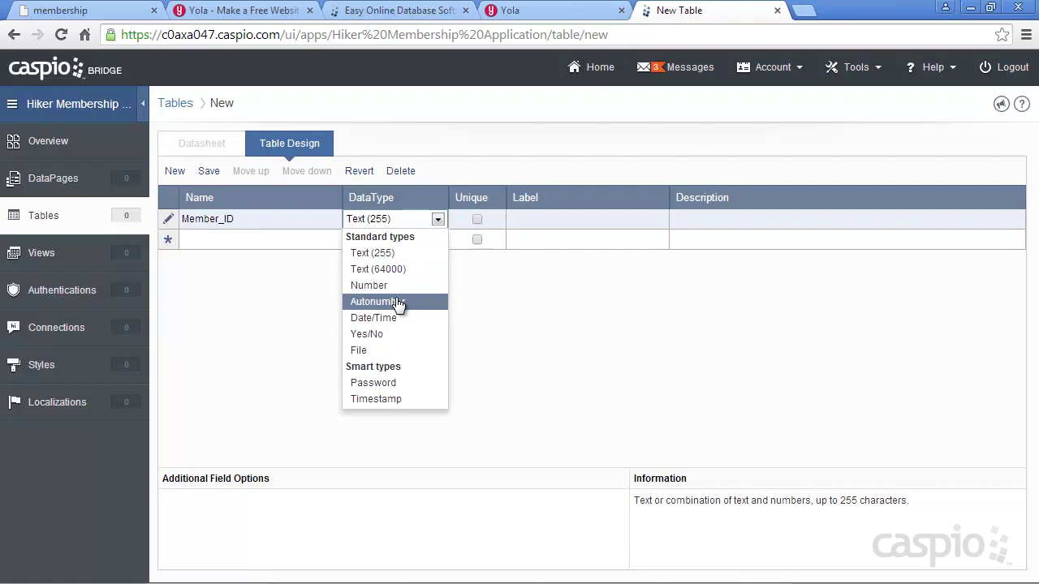
pyautogui.click(398, 239)
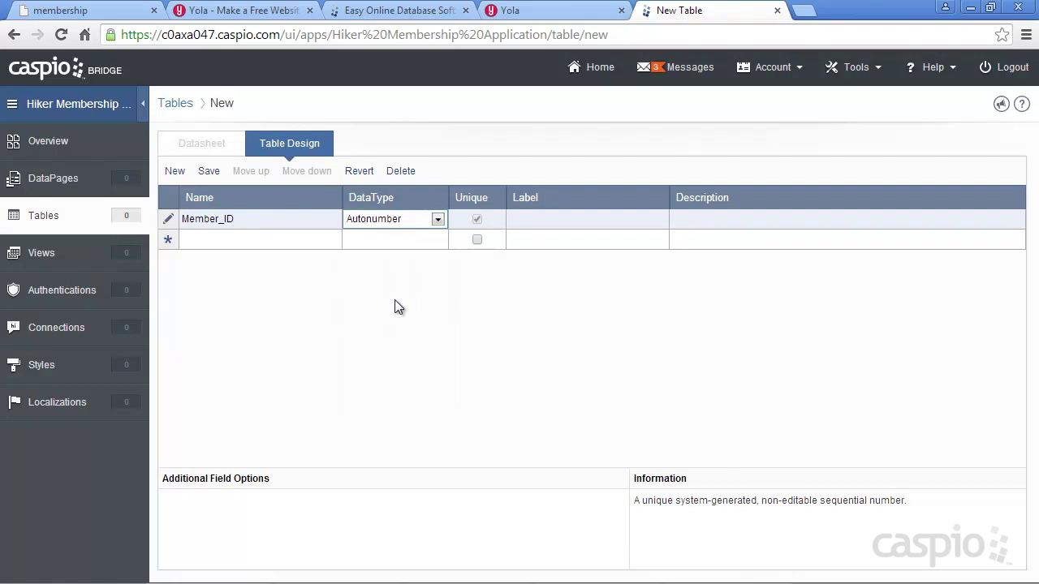
pyautogui.click(366, 237)
pyautogui.write('Date_Registered')
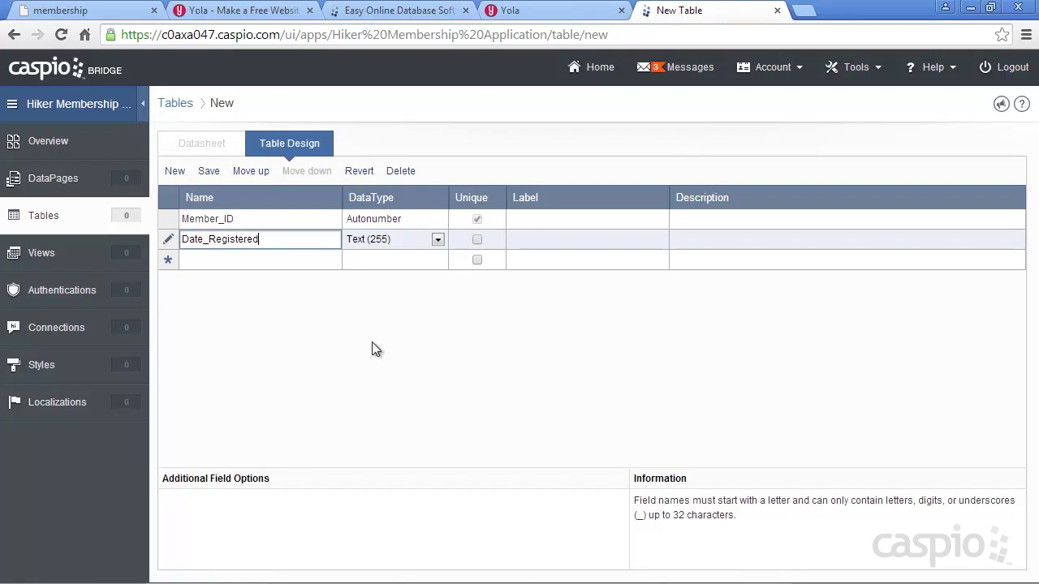
pyautogui.click(437, 240)
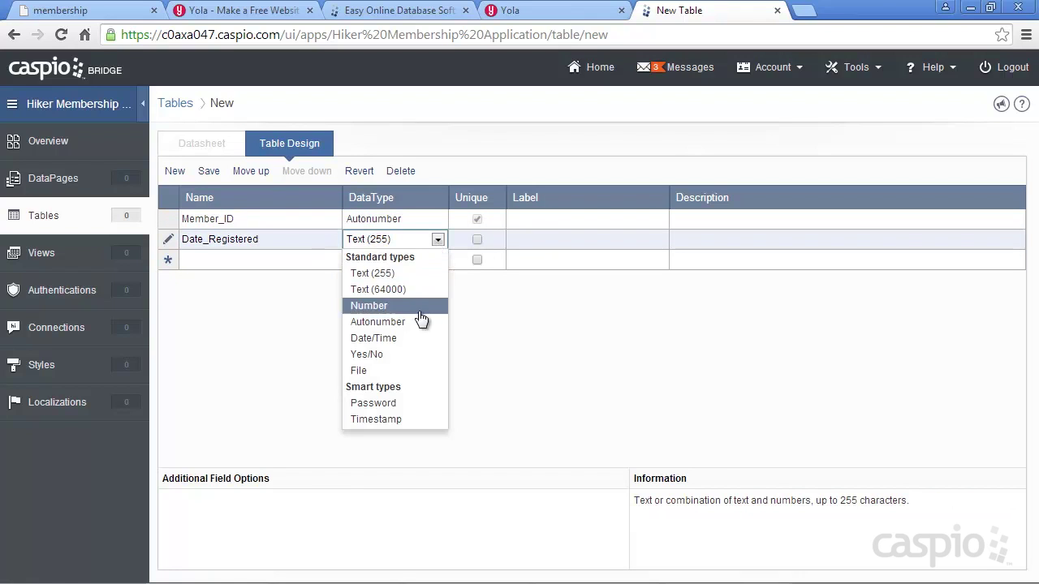
pyautogui.click(406, 340)
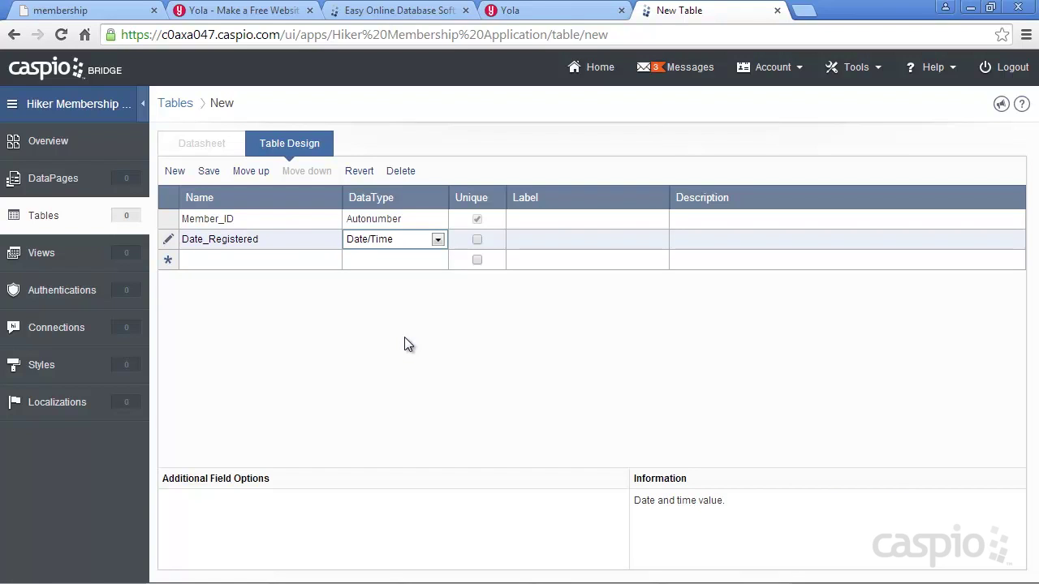
# - Add a Profile_Status field with the Yes/No data type to the table
pyautogui.click(284, 259)
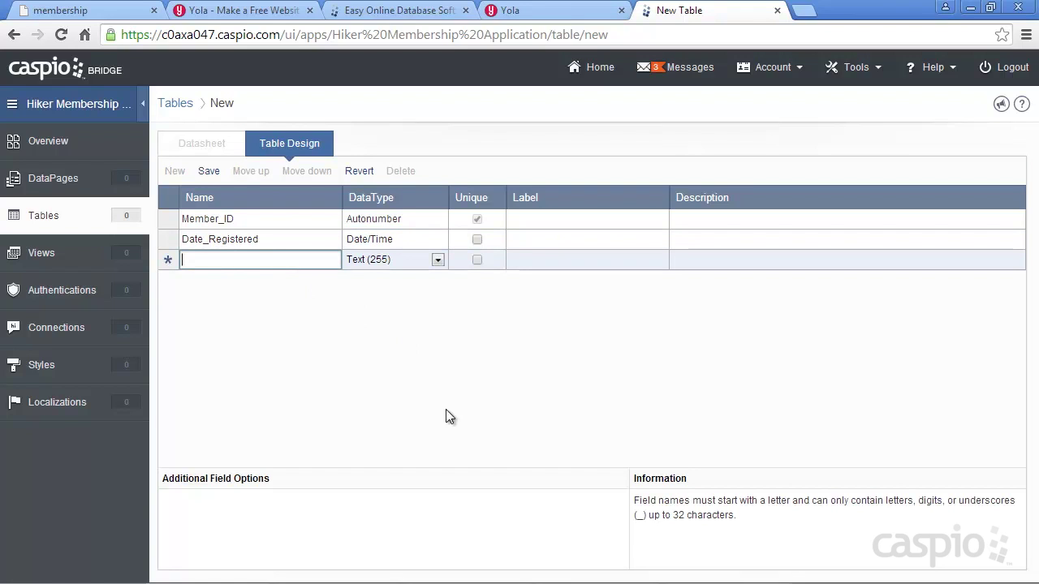
pyautogui.write('Prof')
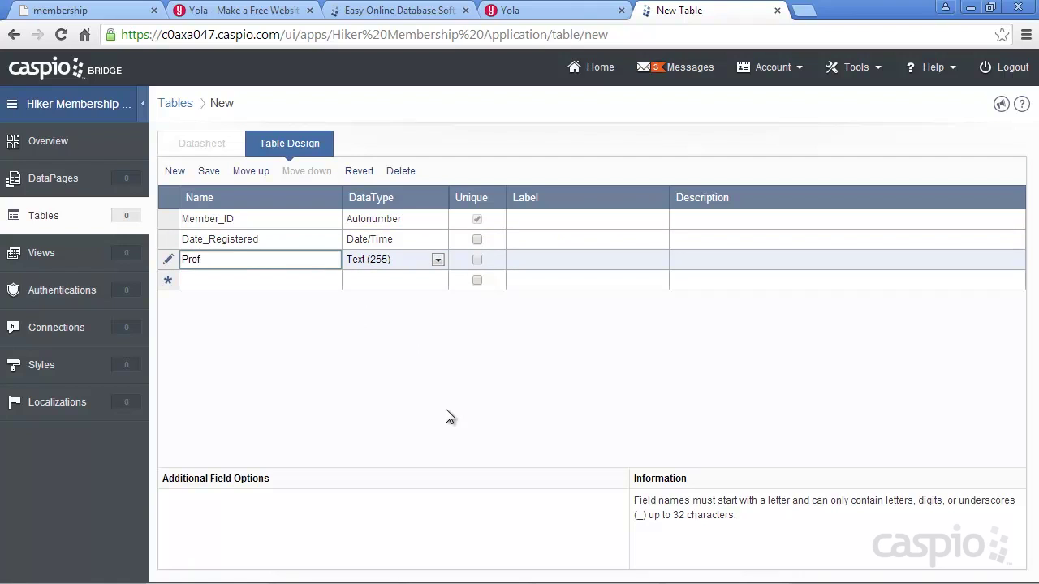
pyautogui.write('ile_Status')
pyautogui.click(437, 260)
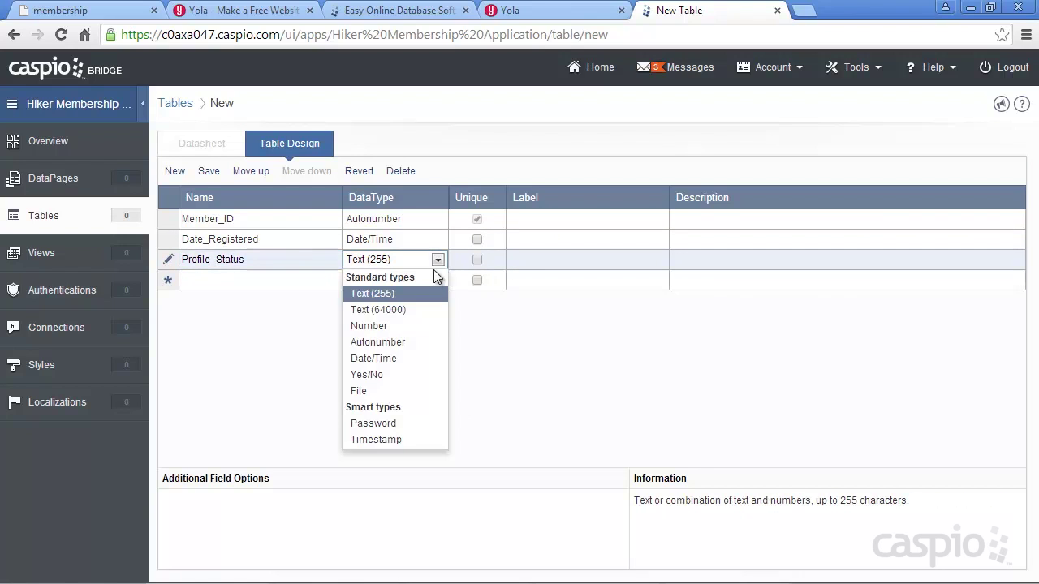
pyautogui.click(407, 372)
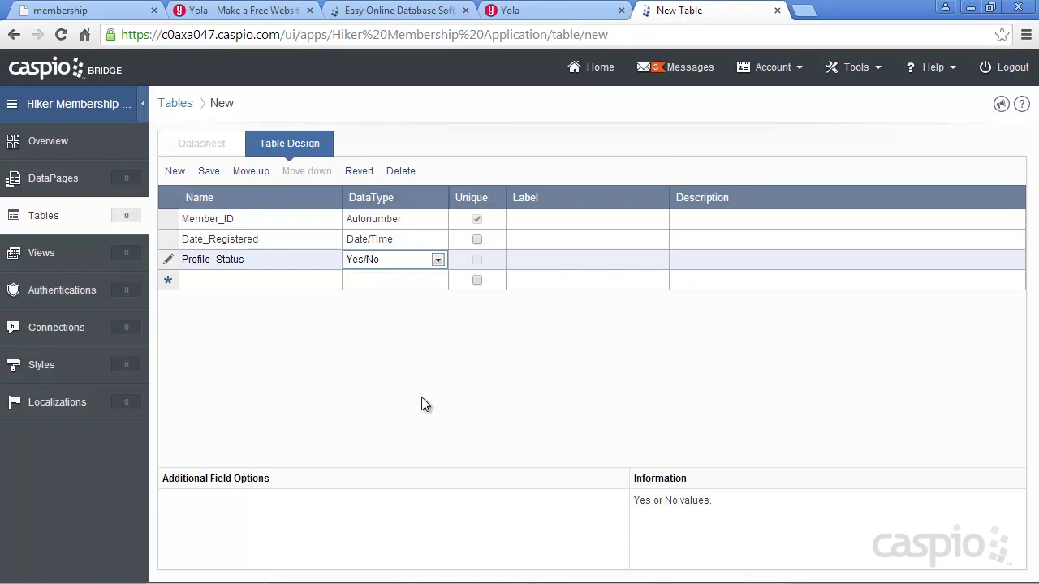
# - Add a Profile_Photo field with the File data type to the table
pyautogui.click(268, 280)
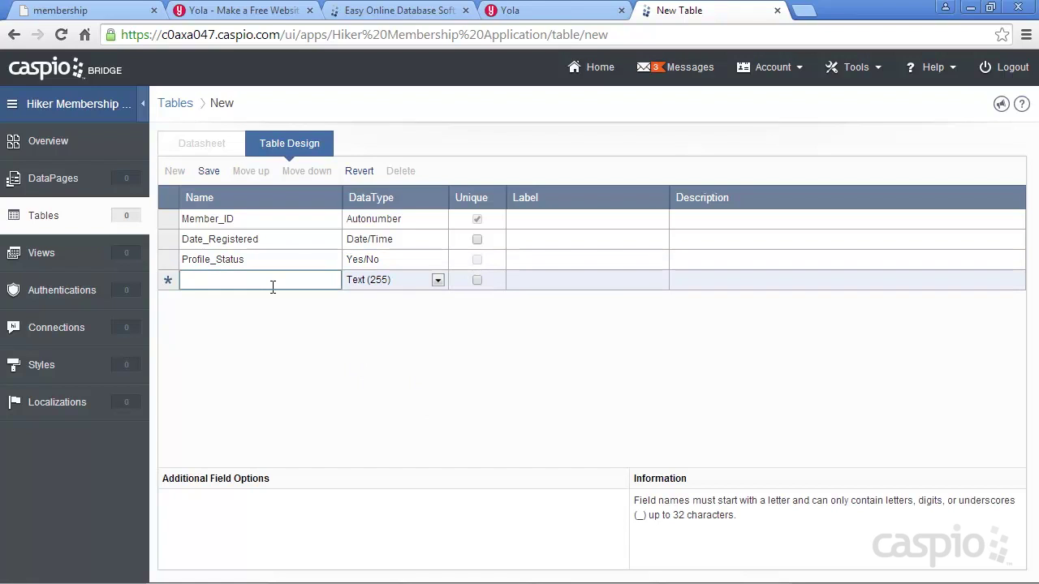
pyautogui.write('Profile')
pyautogui.press('BackSpace')
pyautogui.press('BackSpace')
pyautogui.write('le_Photo')
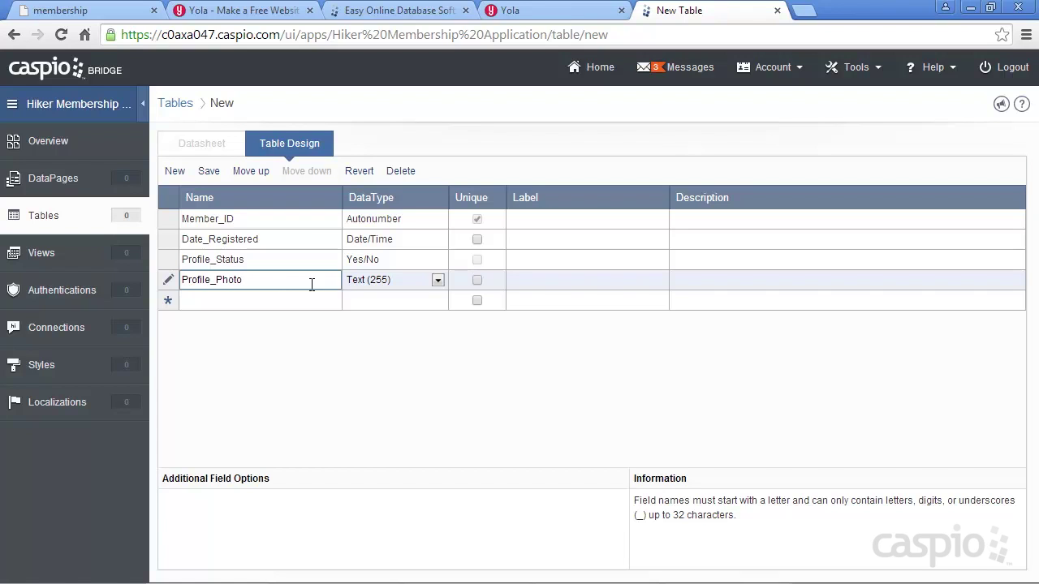
pyautogui.click(437, 280)
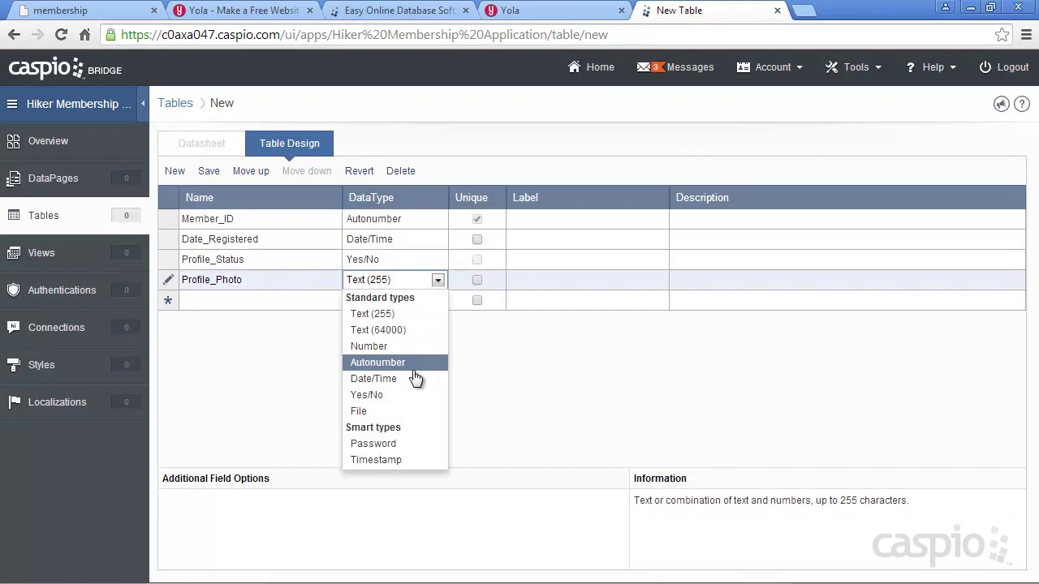
pyautogui.click(401, 416)
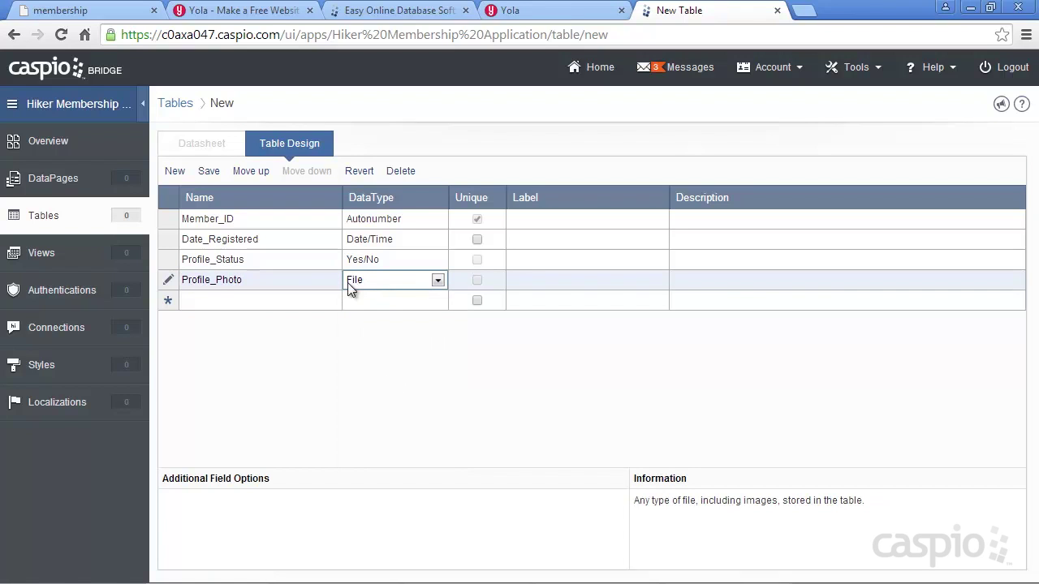
# - Add Name and Email text fields to the table and make the Email field unique
pyautogui.click(291, 298)
pyautogui.write('Name')
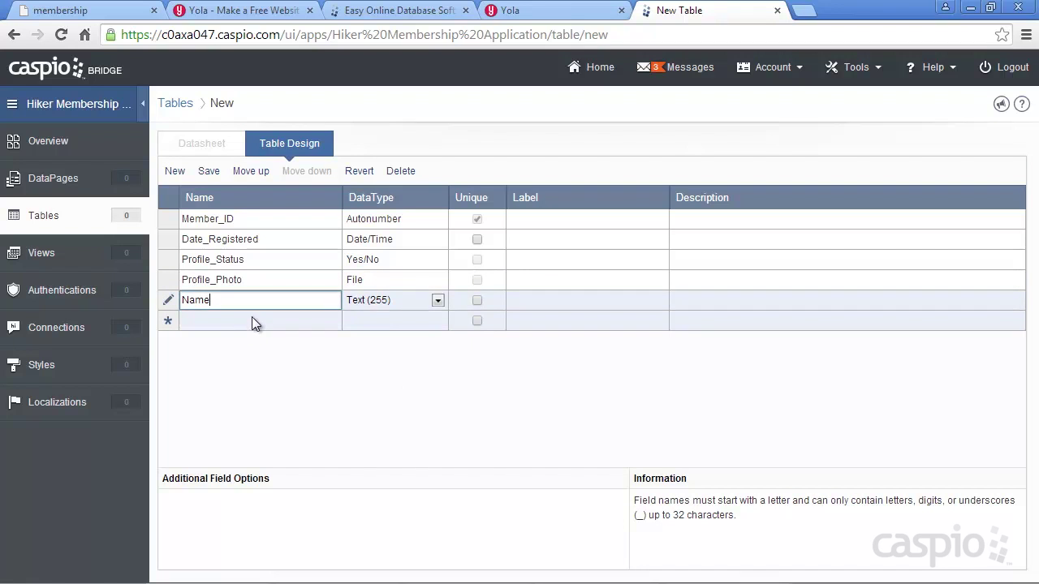
pyautogui.click(255, 321)
pyautogui.write('Email')
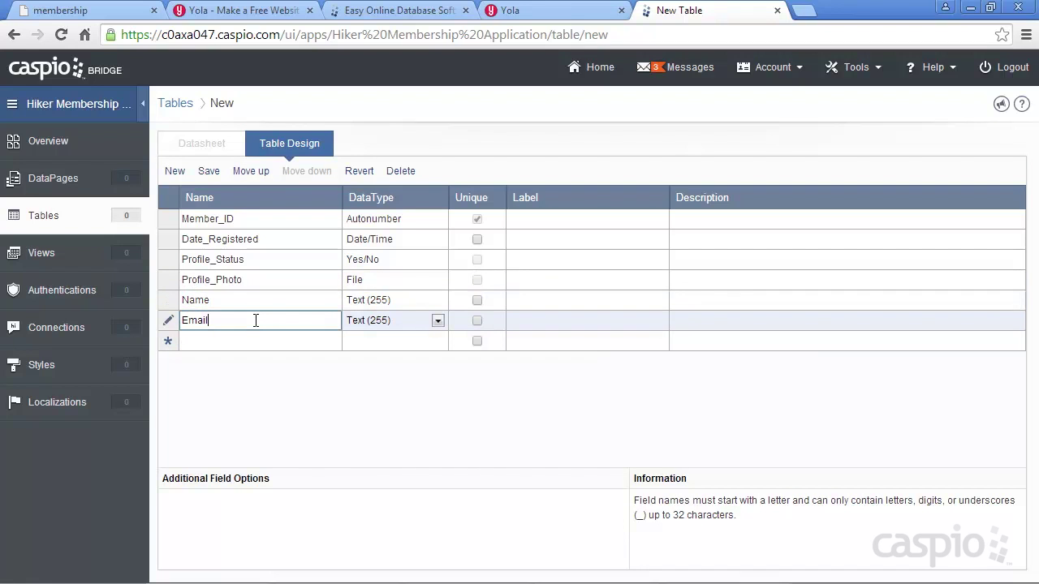
pyautogui.click(477, 321)
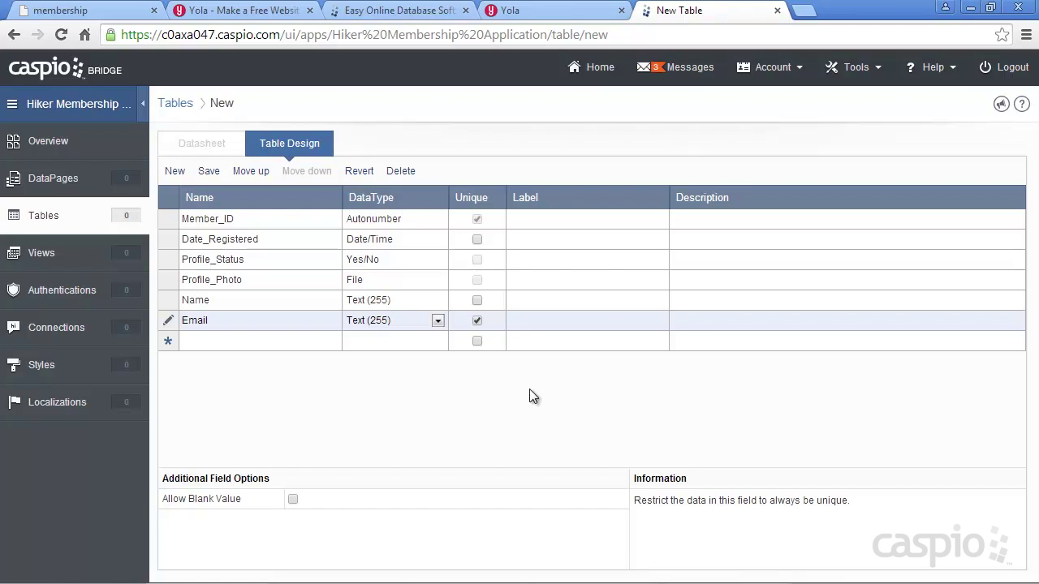
# - Add a field named Password and give it the Password data type
pyautogui.click(279, 341)
pyautogui.write('Password')
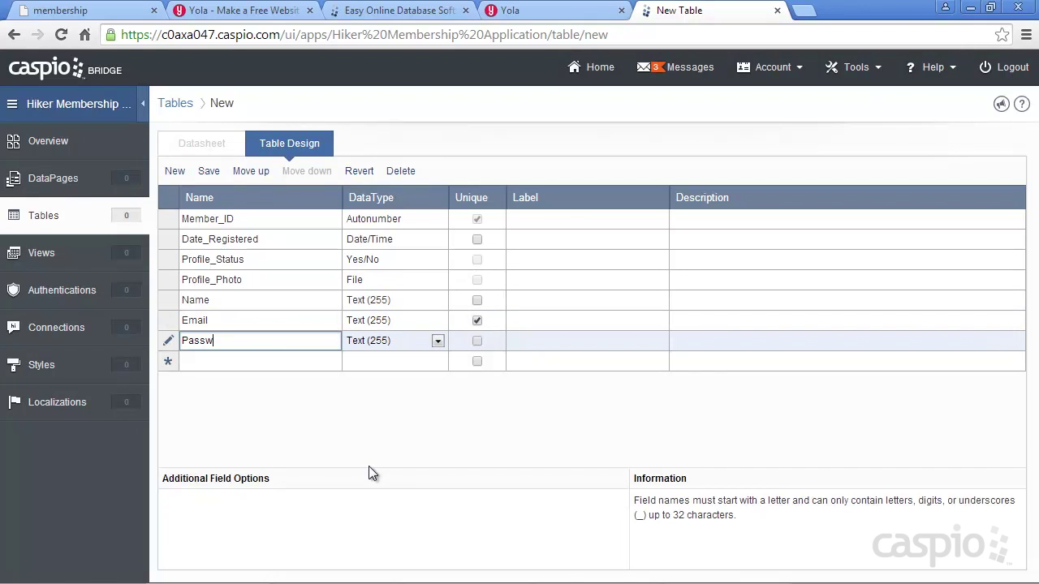
pyautogui.click(437, 341)
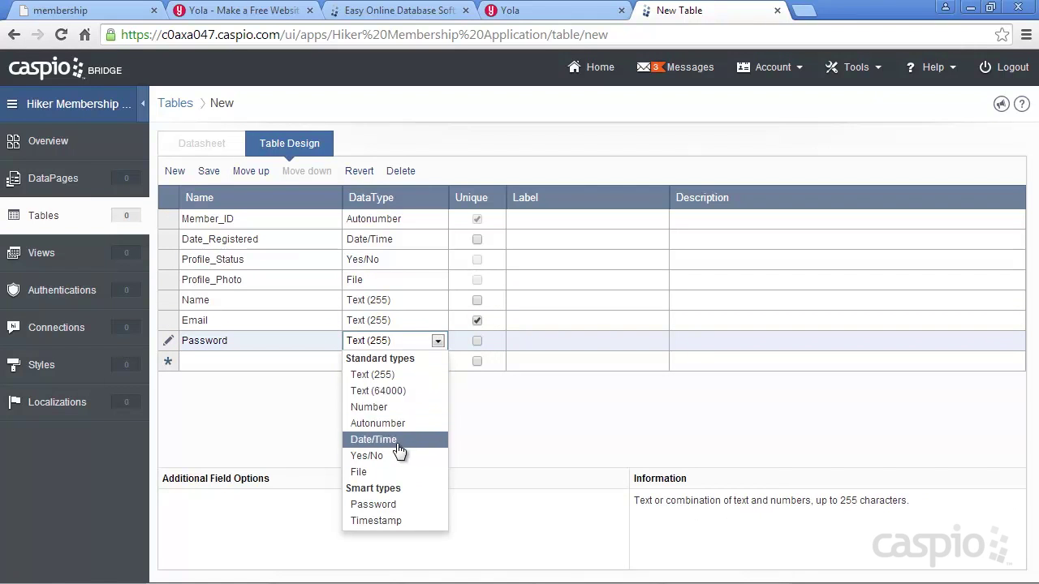
pyautogui.click(357, 436)
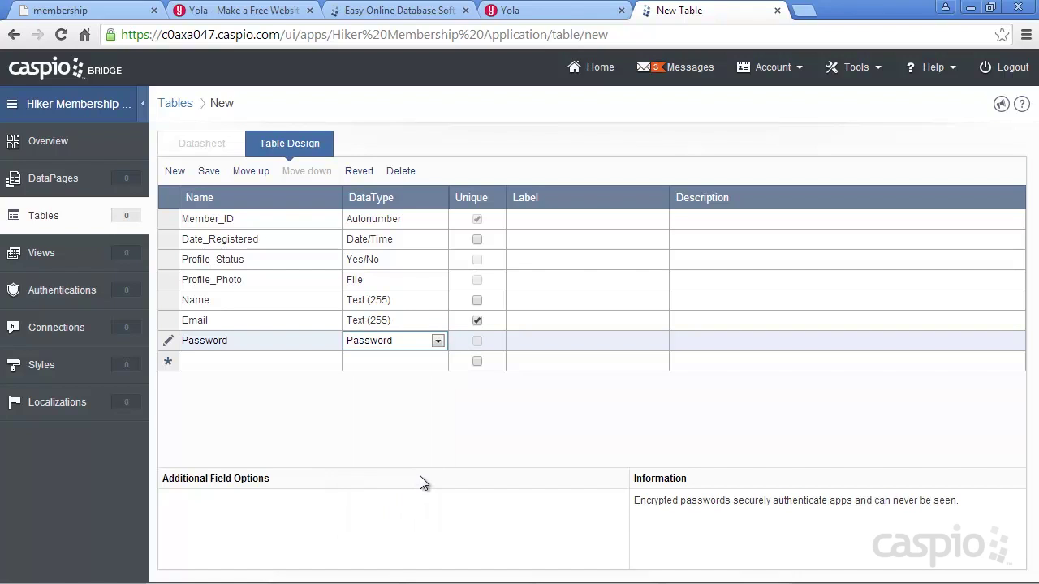
# - Add City, State and Zip_Code fields to the table, keeping the Text (255) data type
pyautogui.click(278, 363)
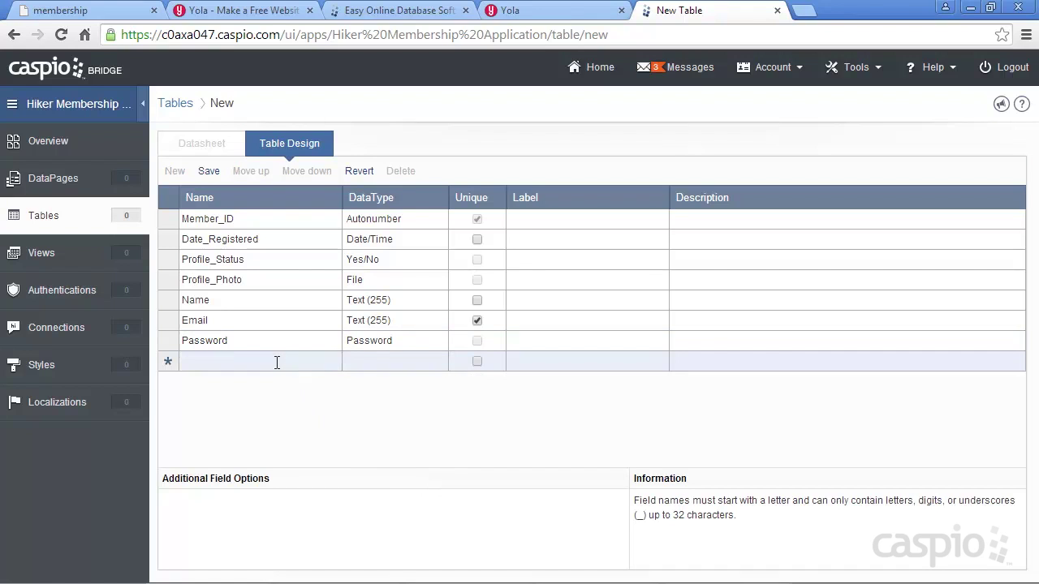
pyautogui.write('City')
pyautogui.press('Return')
pyautogui.write('State')
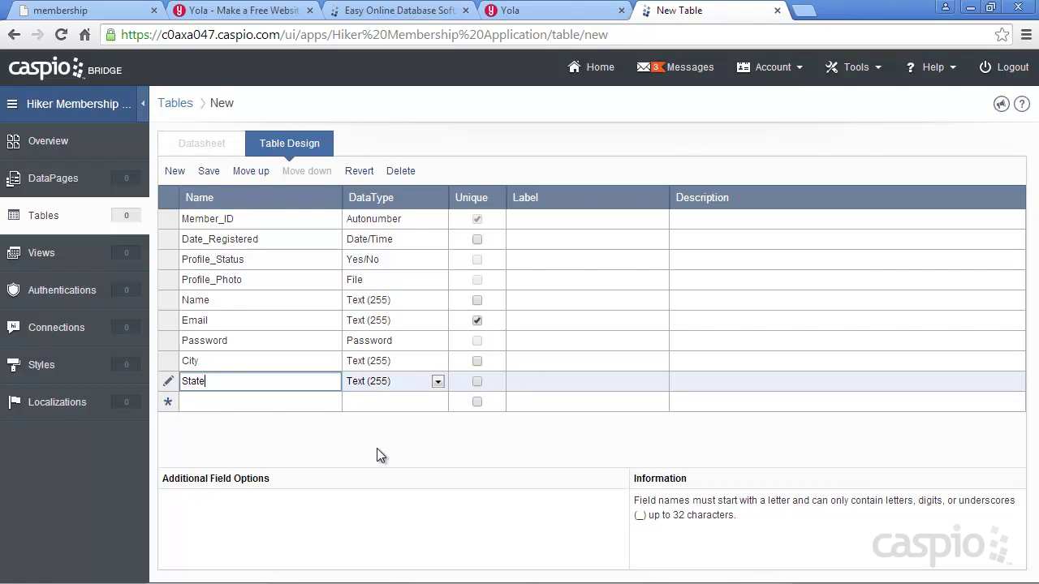
pyautogui.click(273, 403)
pyautogui.write('Zip')
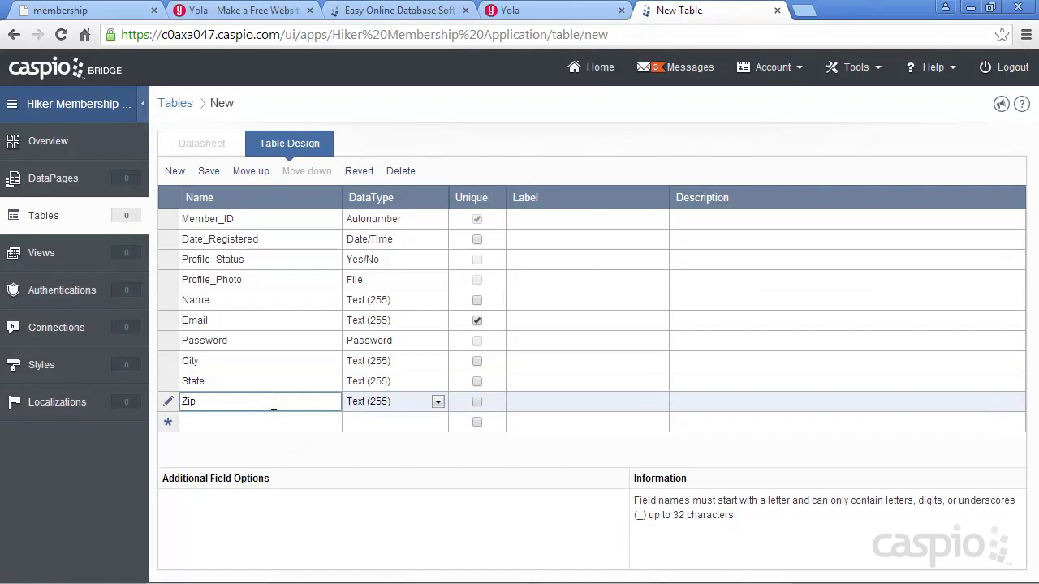
pyautogui.write('_Code')
# - Add a Bio field with the Text (64000) data type below Zip_Code
pyautogui.click(230, 422)
pyautogui.write('Bio')
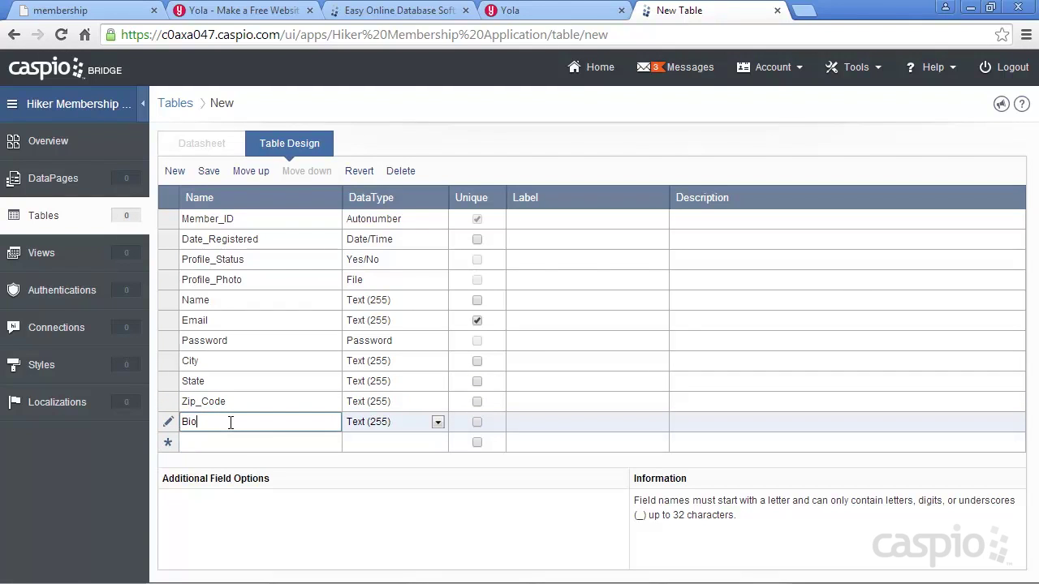
pyautogui.click(376, 426)
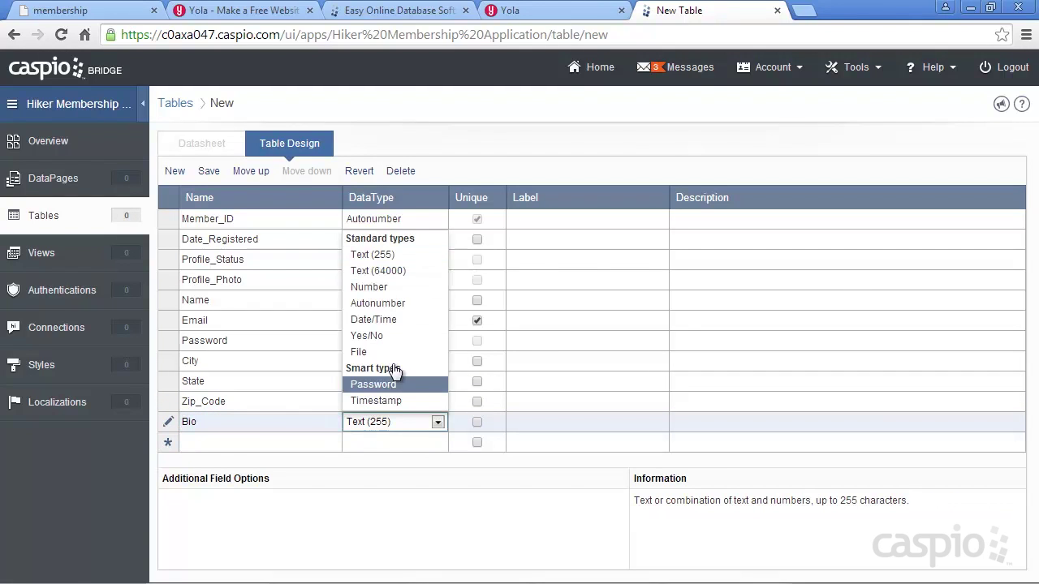
pyautogui.click(398, 272)
# - Add a Favorite_Hikers field with the Text (64000) data type below Bio
pyautogui.click(311, 437)
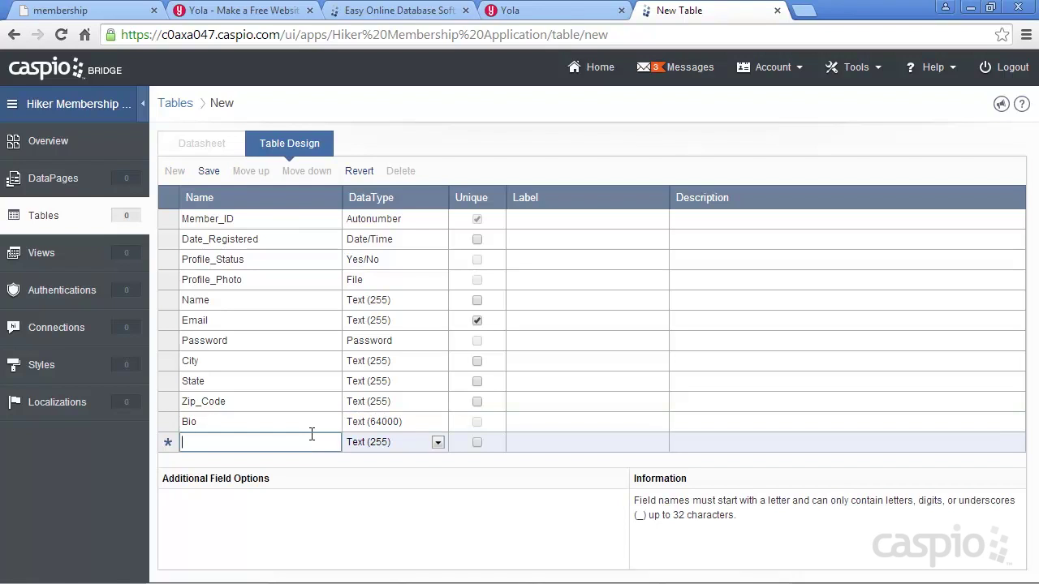
pyautogui.write('Favo')
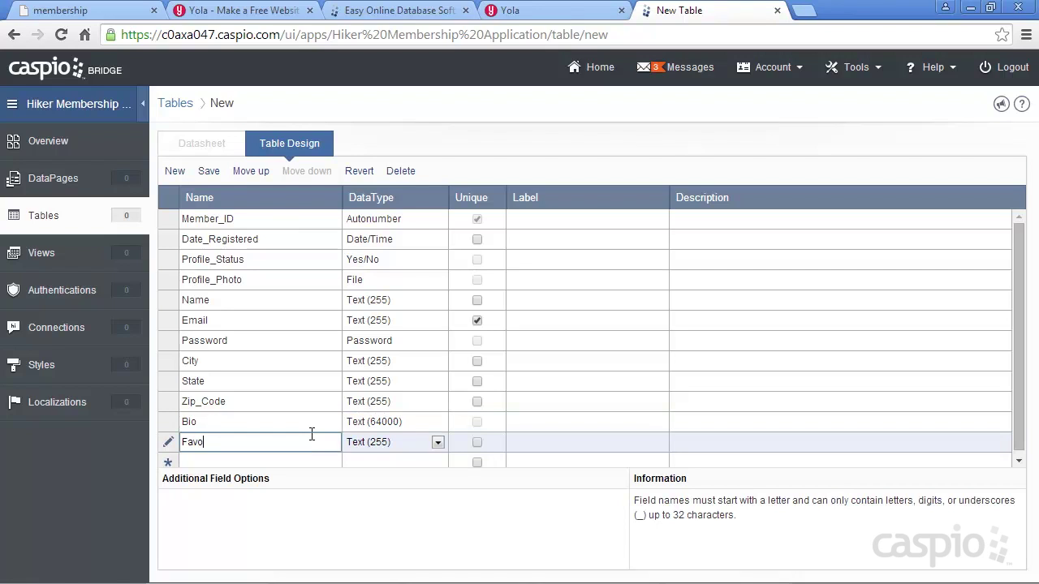
pyautogui.write('rite_Hikers')
pyautogui.click(370, 443)
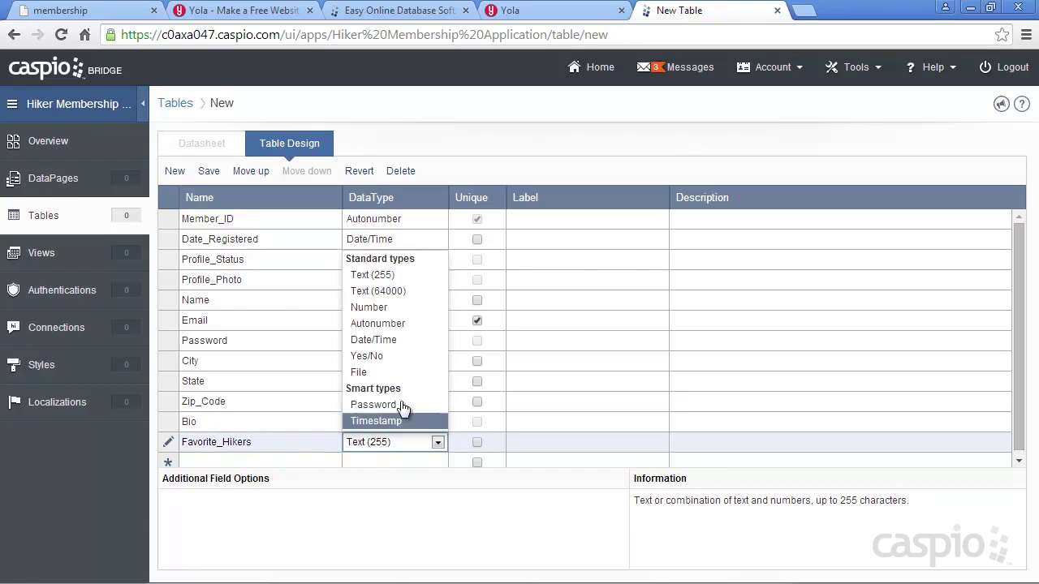
pyautogui.click(390, 289)
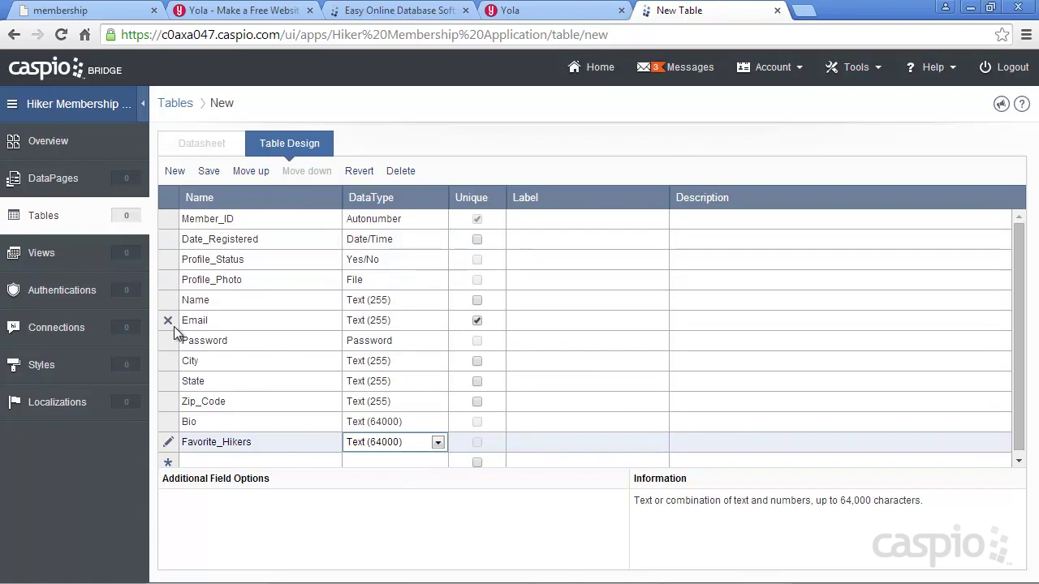
# - Save the new table under the name hiker_registration_table
pyautogui.click(207, 173)
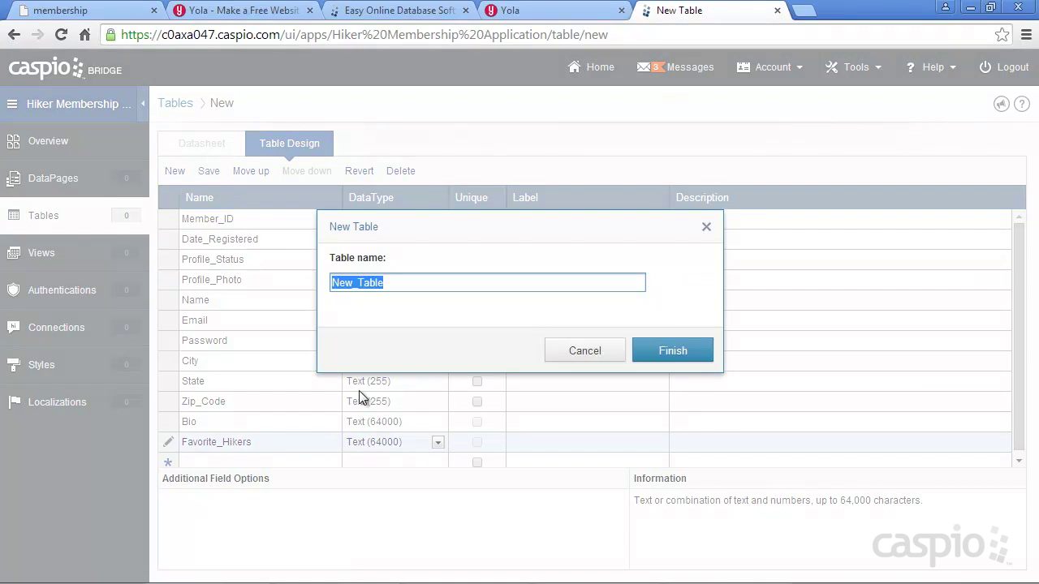
pyautogui.write('hiker_tabl')
pyautogui.press('BackSpace')
pyautogui.press('BackSpace')
pyautogui.press('BackSpace')
pyautogui.press('BackSpace')
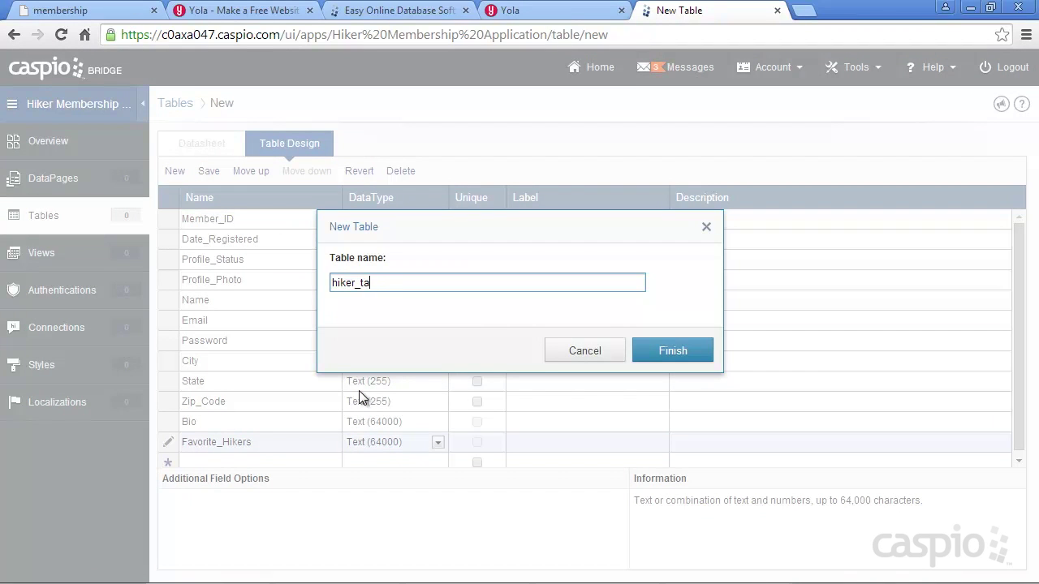
pyautogui.write('registration_table')
pyautogui.click(673, 351)
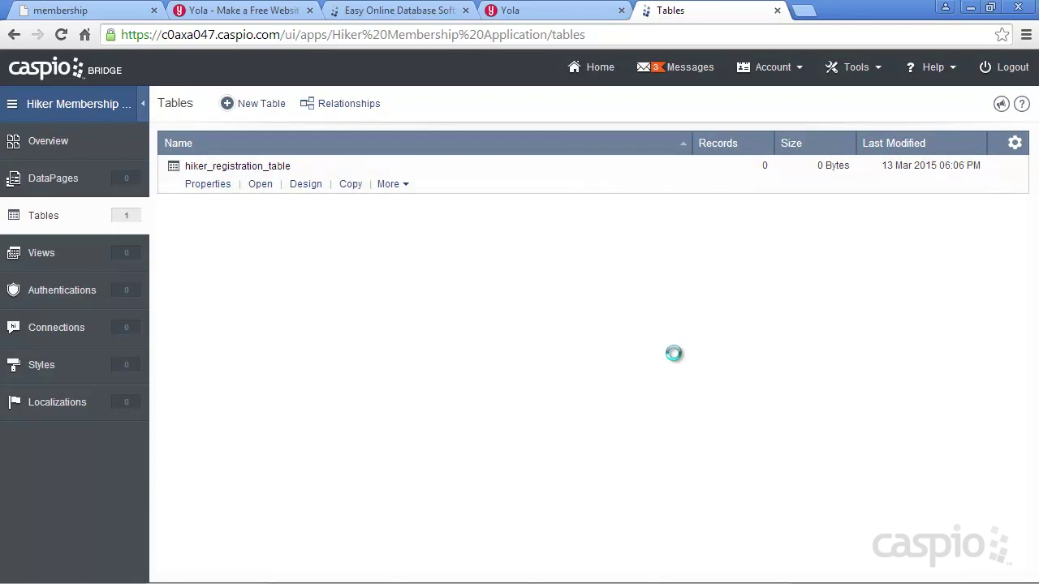
# - Open hiker_registration_table to review its datasheet and field design, and return to the app's list of tables
pyautogui.click(260, 184)
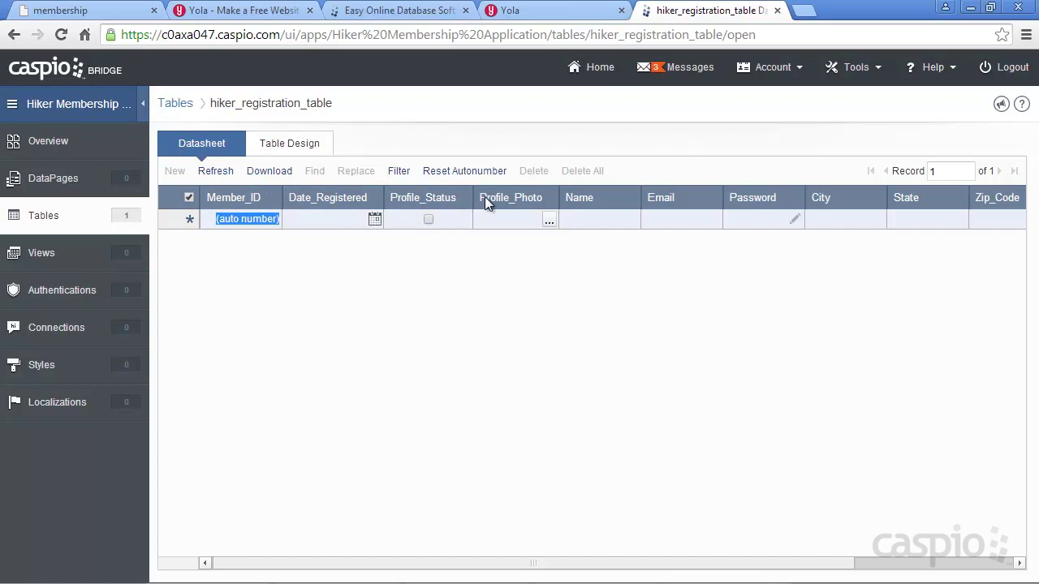
pyautogui.click(301, 146)
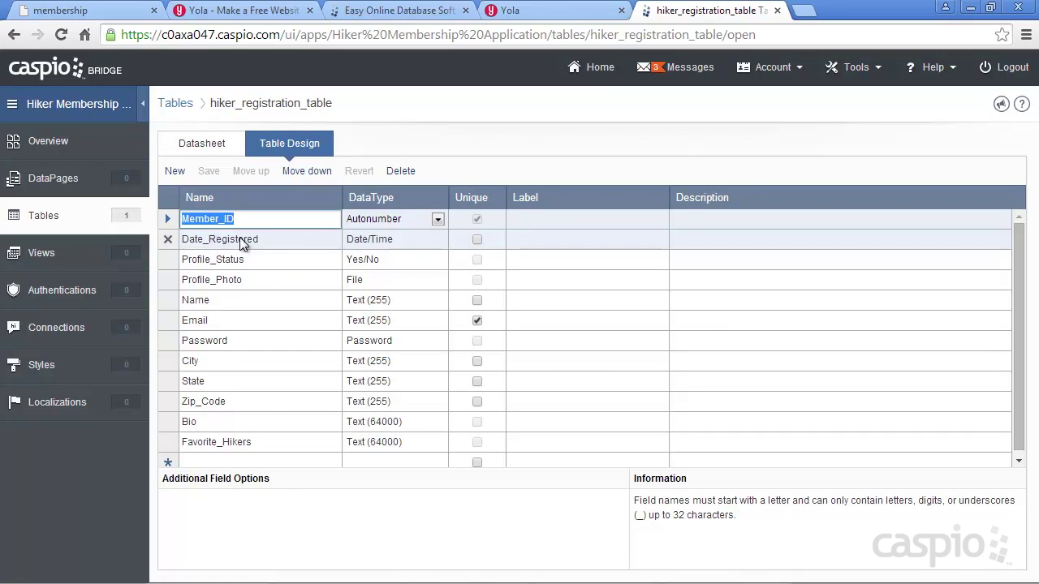
pyautogui.scroll(-1, 258, 337)
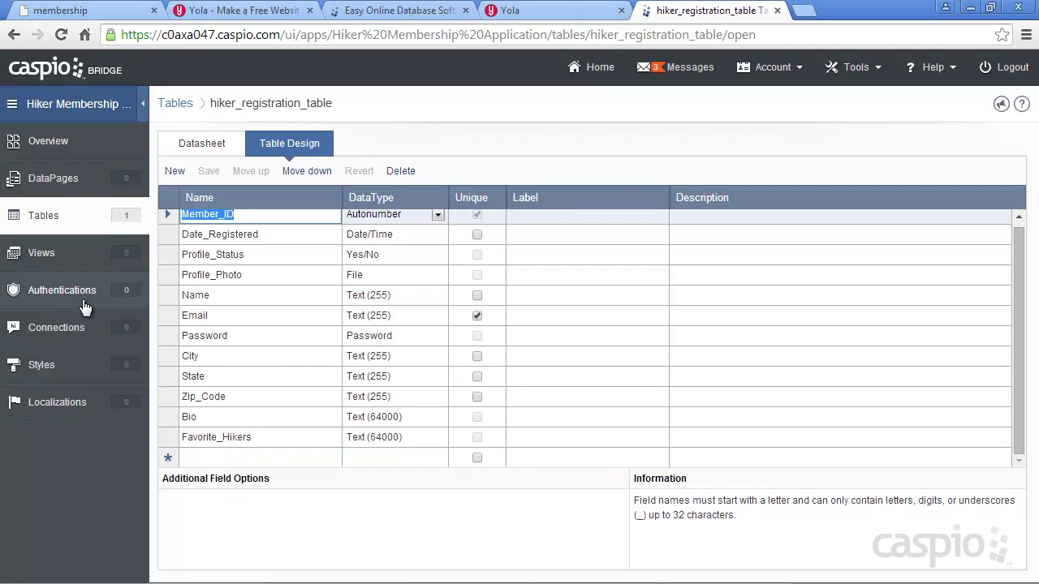
pyautogui.click(45, 219)
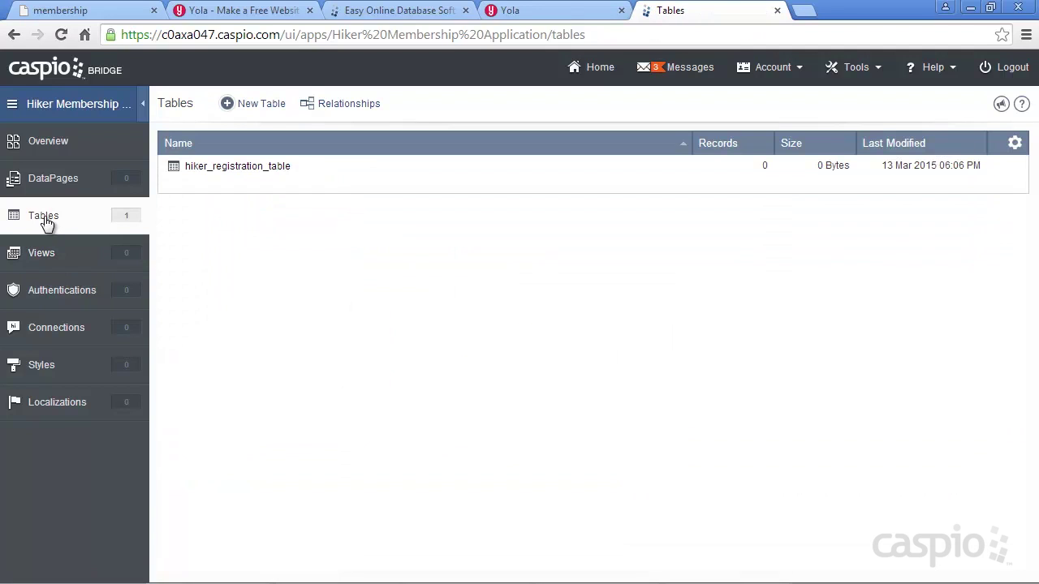
# - Start a new Submission Form DataPage with hiker_registration_table as its data source
pyautogui.click(83, 178)
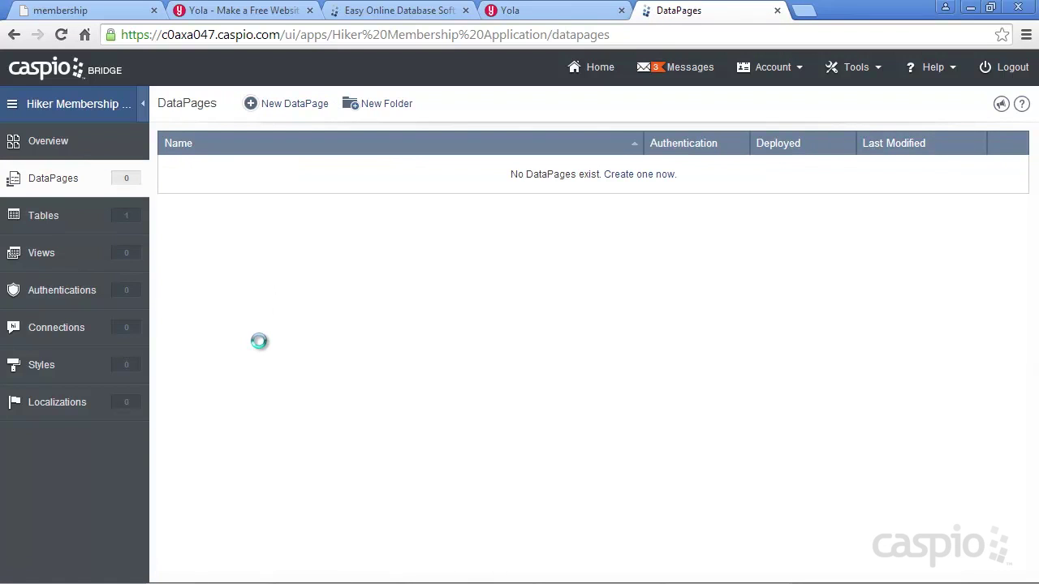
pyautogui.click(297, 108)
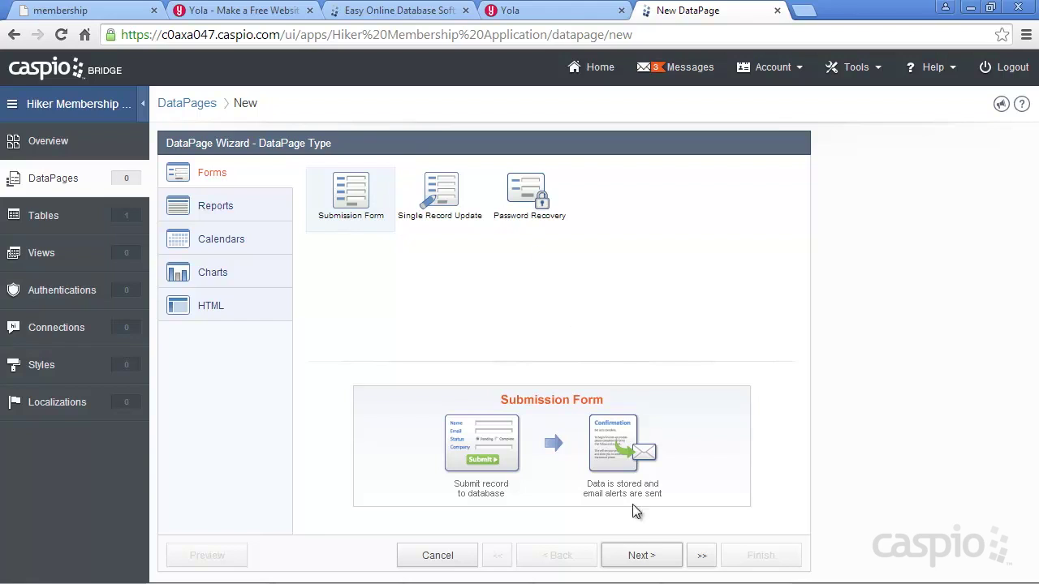
pyautogui.click(635, 559)
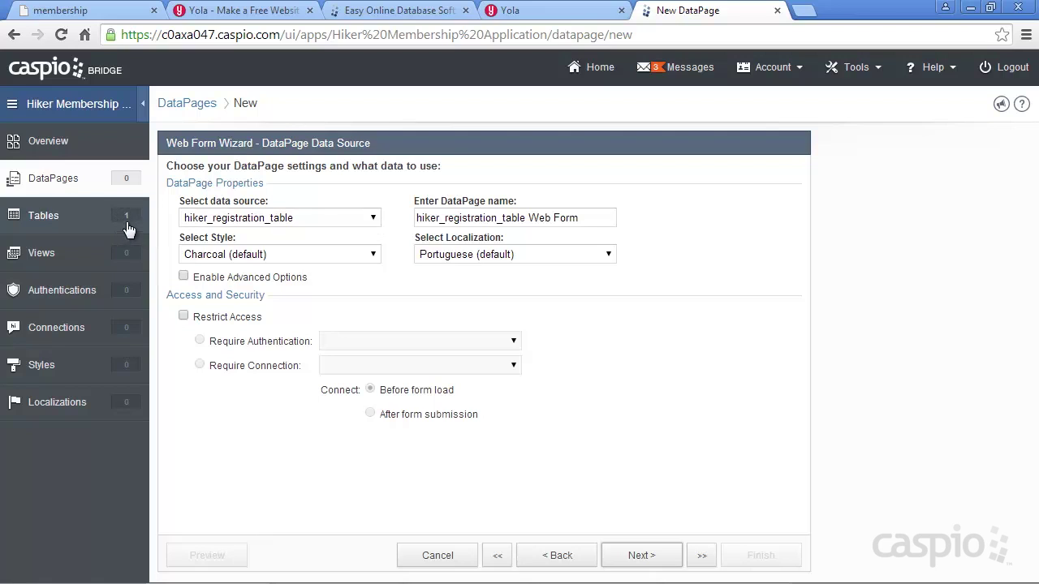
pyautogui.click(373, 222)
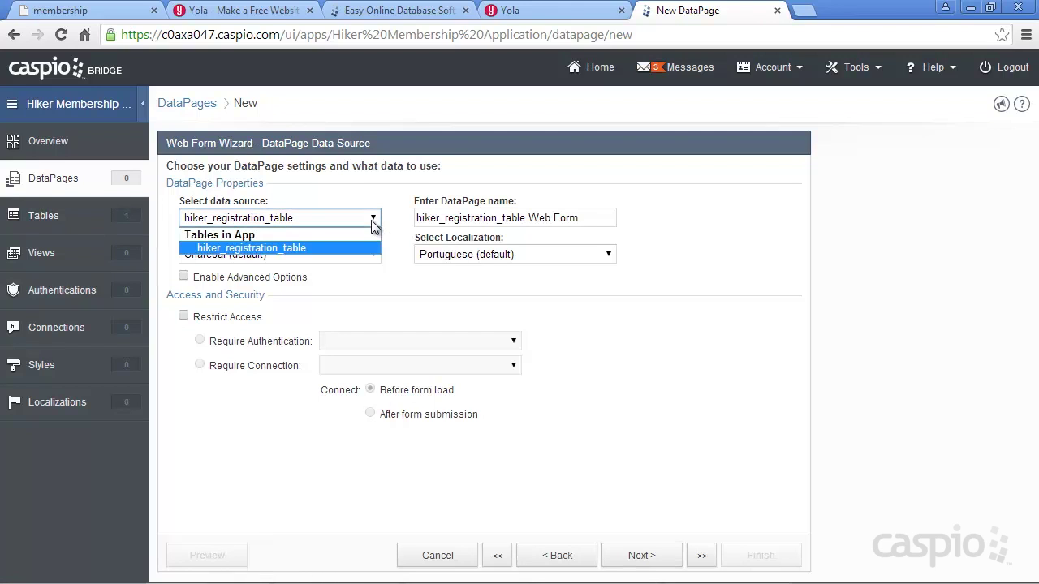
pyautogui.click(356, 248)
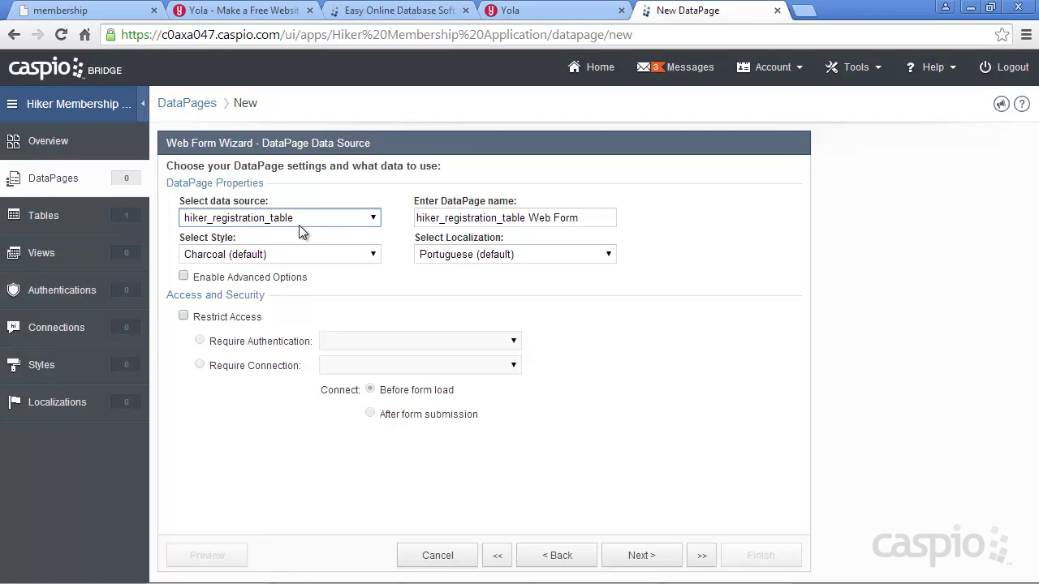
# - Name the DataPage Registration Form, keep the Charcoal (default) style, set the localization to English and proceed to field selection
pyautogui.moveTo(599, 217); pyautogui.dragTo(393, 221)
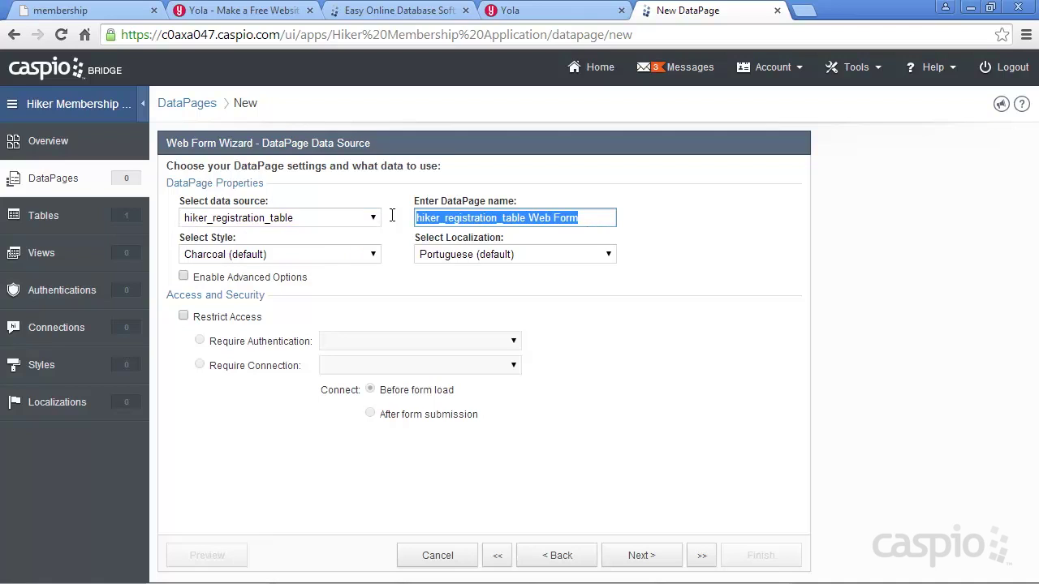
pyautogui.write('Registration Form')
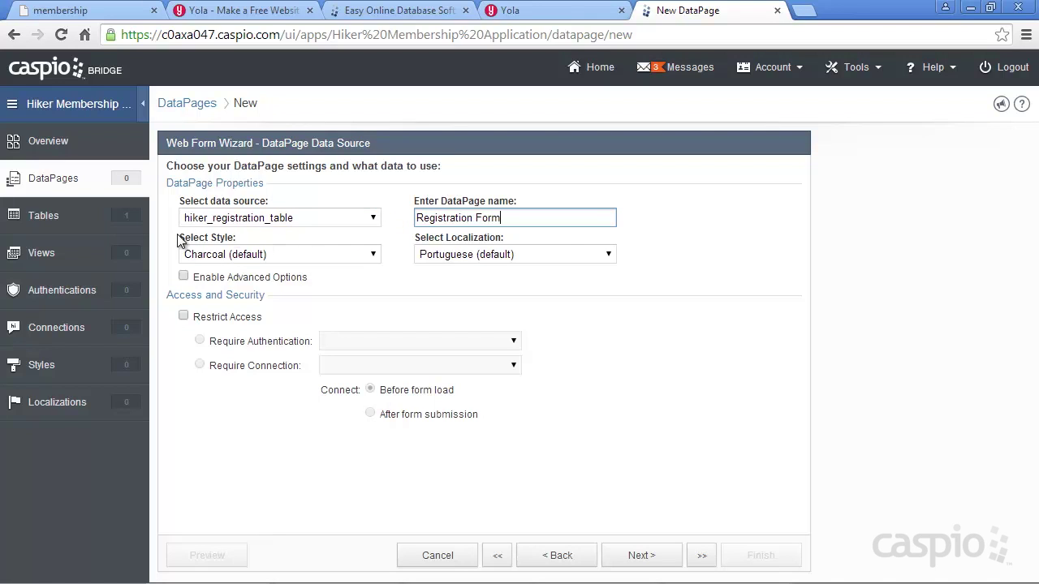
pyautogui.click(273, 256)
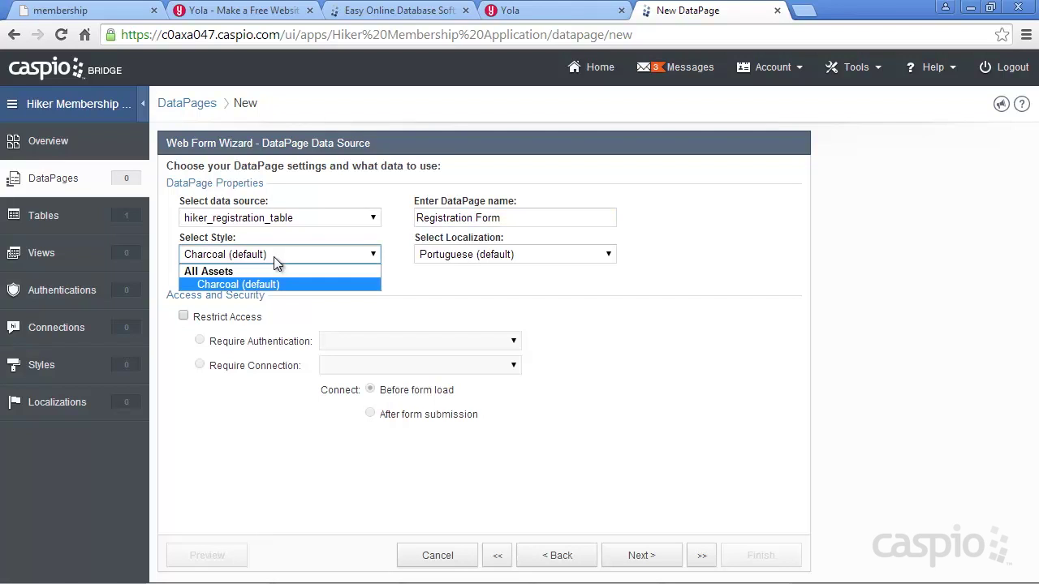
pyautogui.click(265, 252)
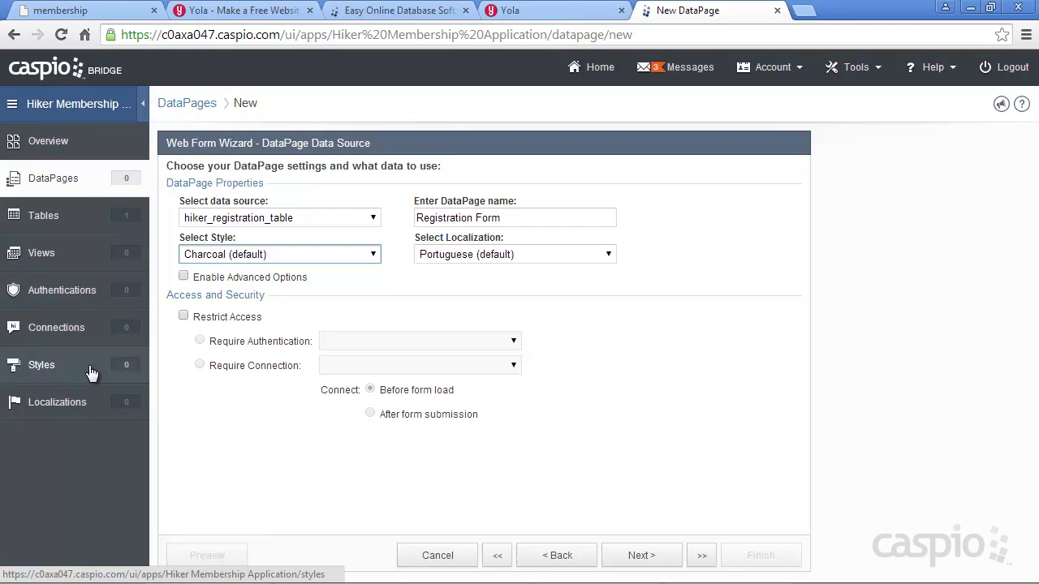
pyautogui.click(607, 255)
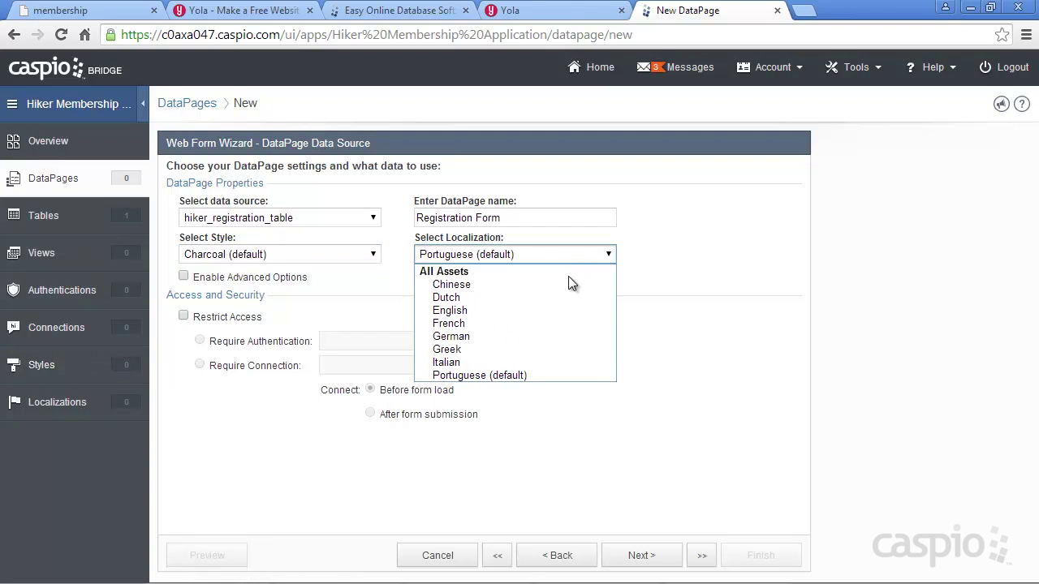
pyautogui.click(517, 311)
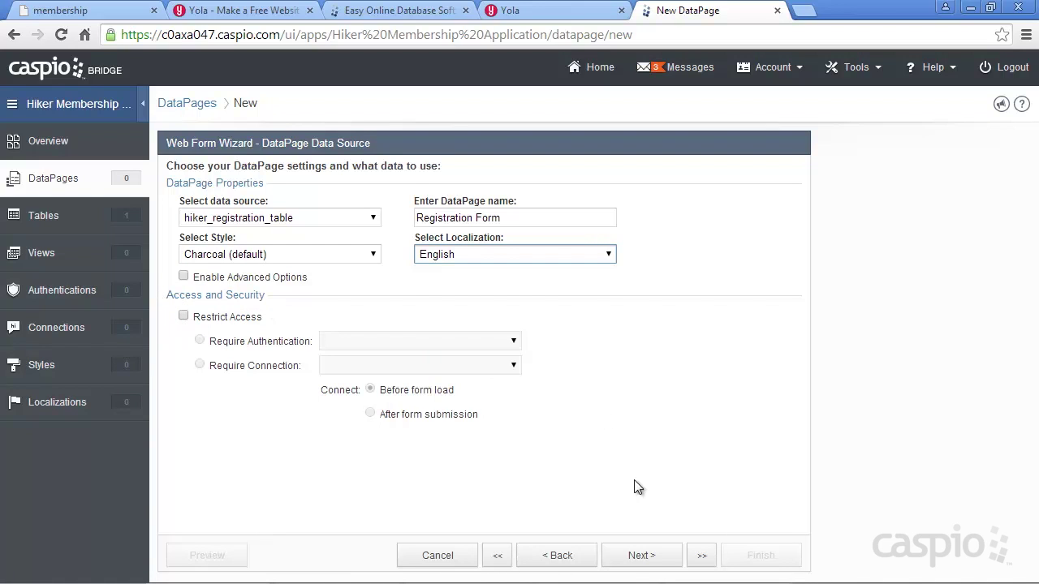
pyautogui.click(641, 555)
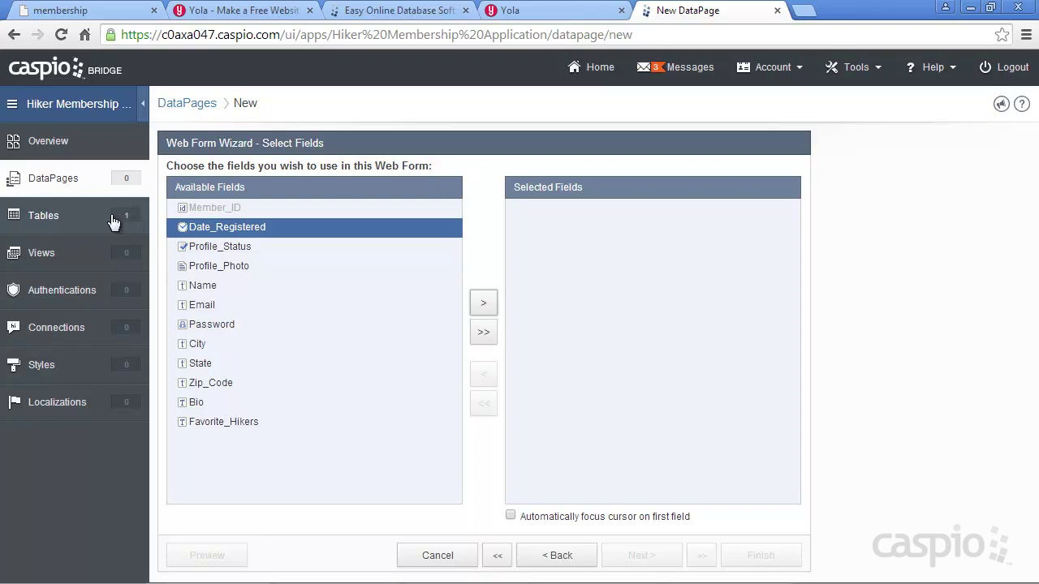
pyautogui.click(557, 556)
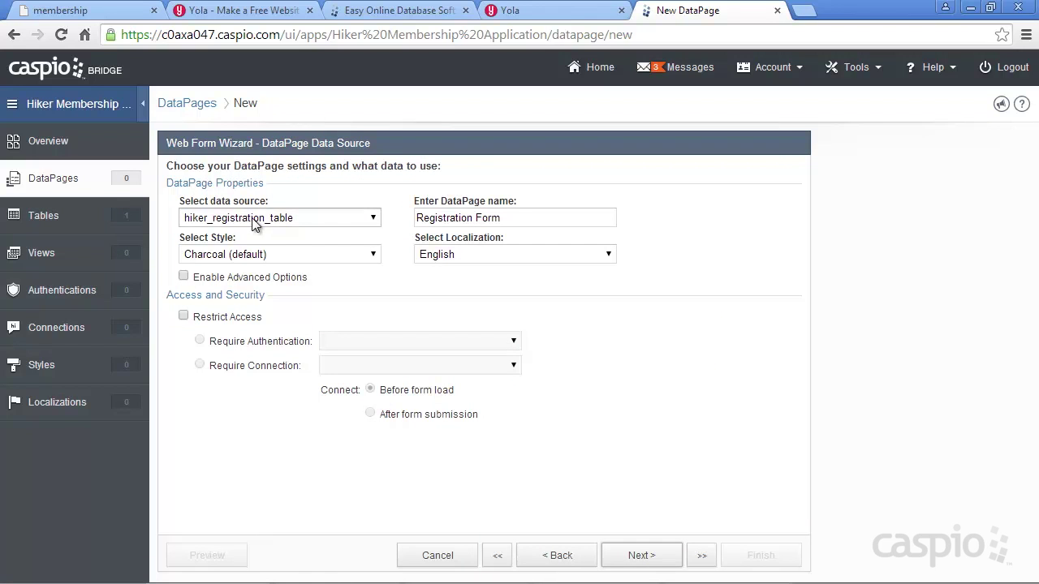
pyautogui.click(641, 556)
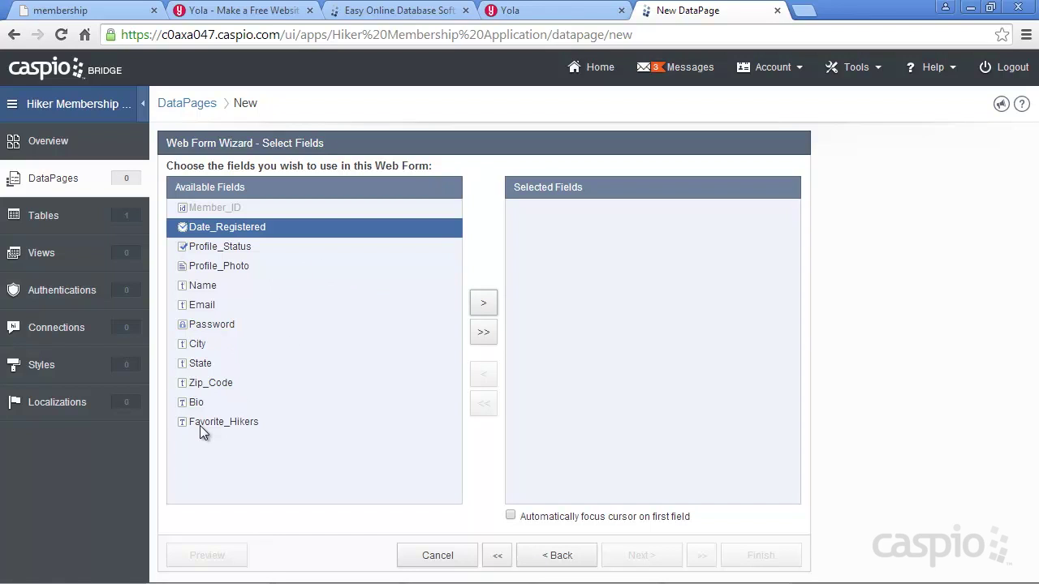
# - Add the Date_Registered, Profile_Status, Name, Email and Password fields to the form and proceed to configuring them
pyautogui.click(483, 303)
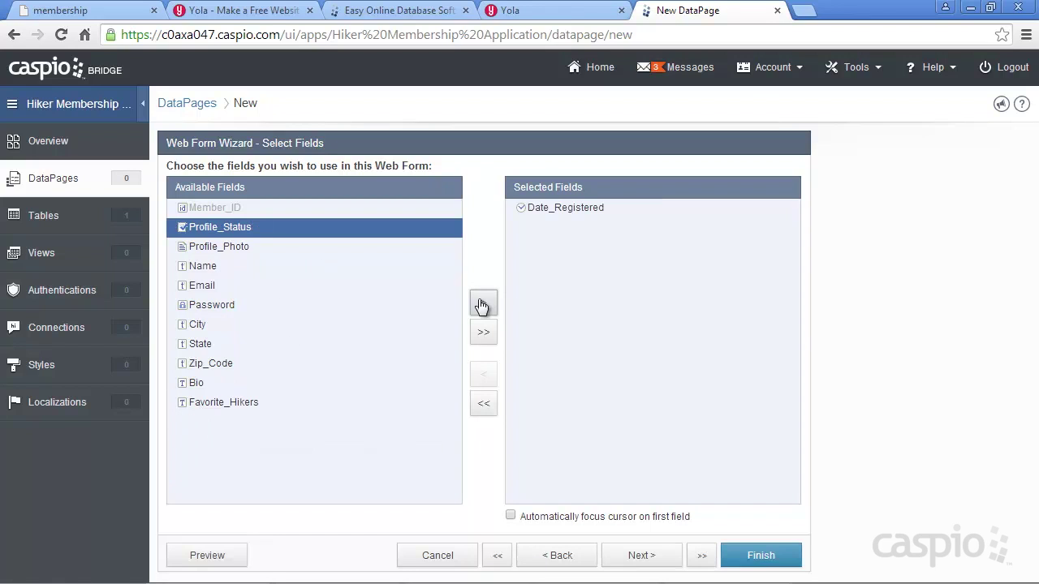
pyautogui.click(483, 302)
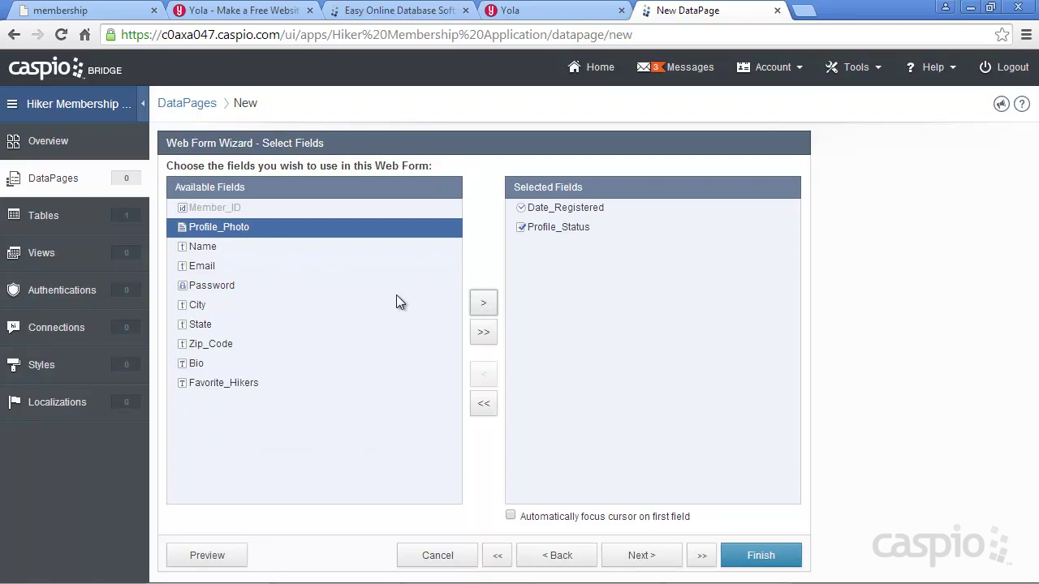
pyautogui.click(205, 248)
pyautogui.click(484, 302)
pyautogui.click(484, 302)
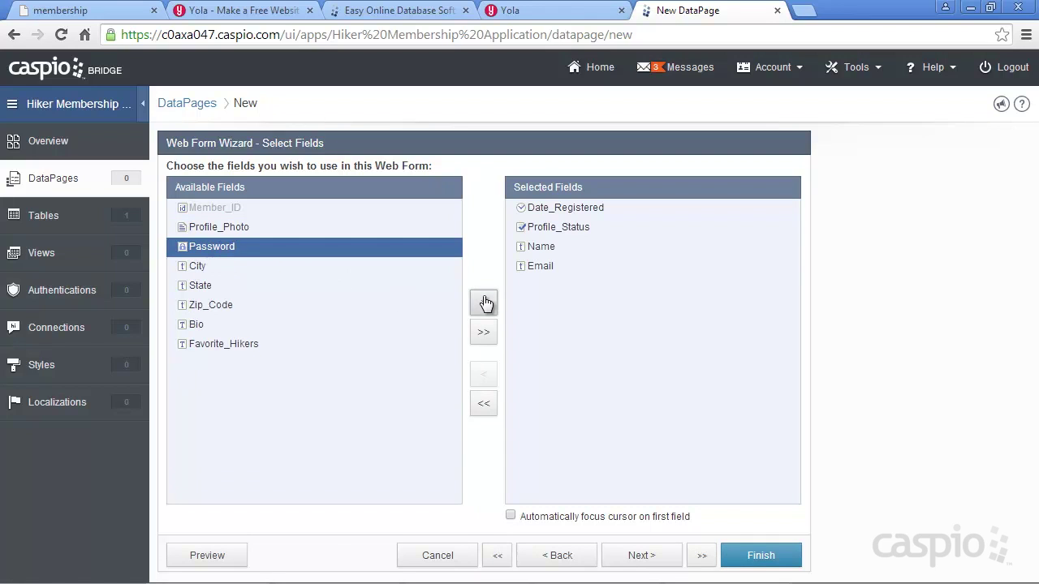
pyautogui.click(479, 305)
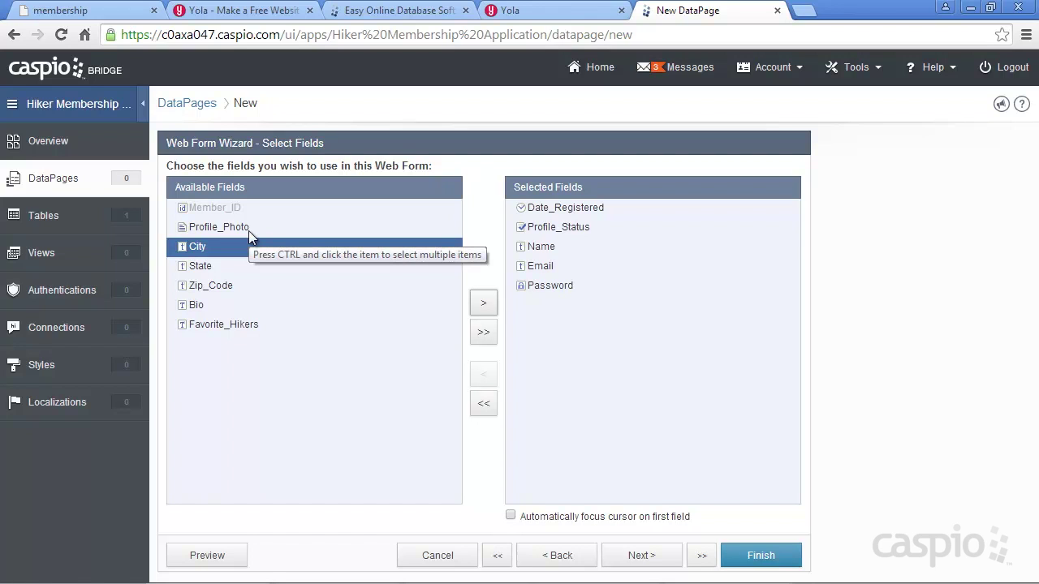
pyautogui.click(633, 557)
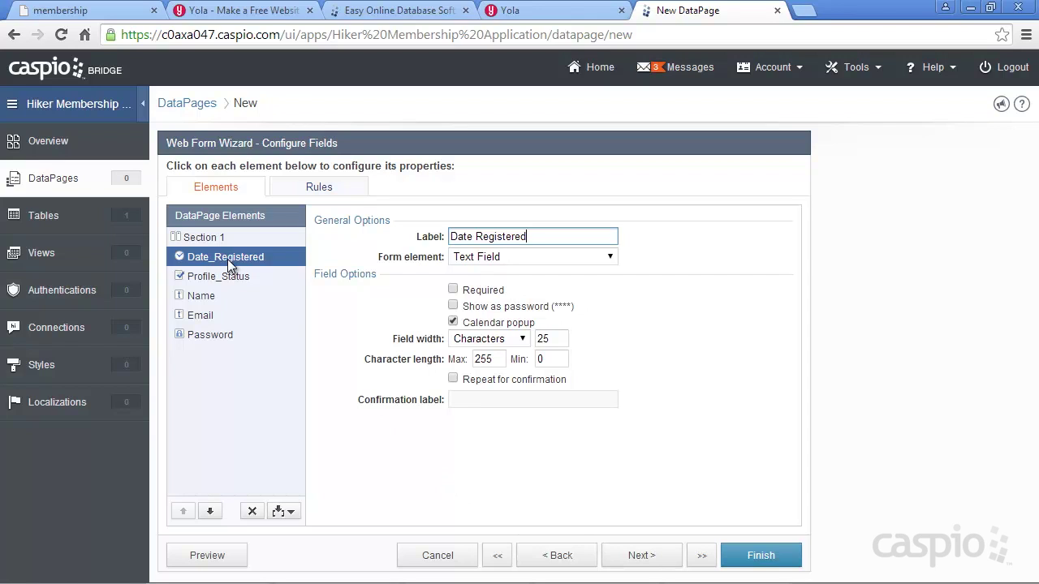
# - Set the form element of Date_Registered to TimeStamp and that of Profile_Status to Hidden
pyautogui.click(503, 261)
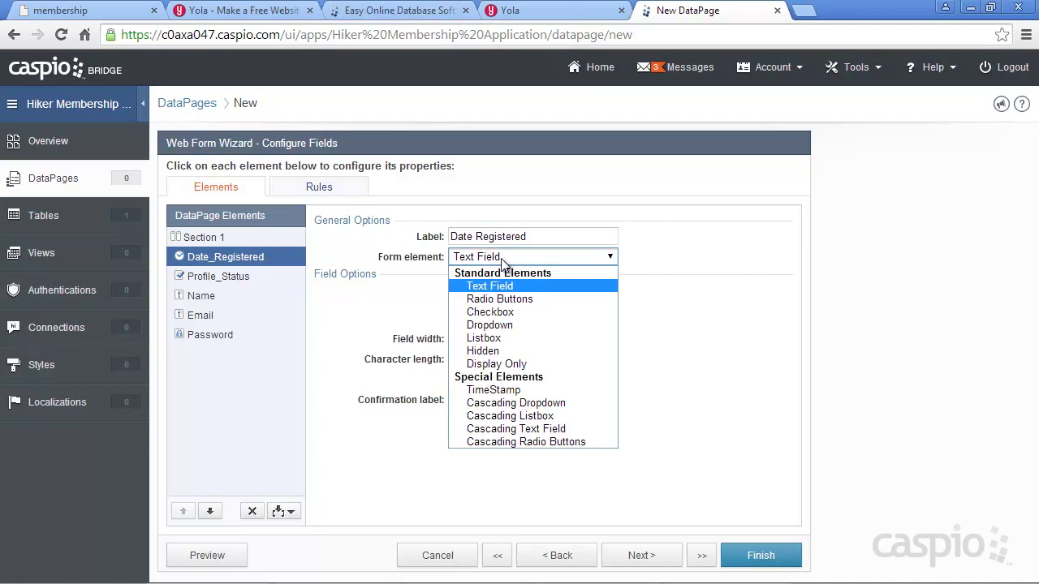
pyautogui.click(519, 393)
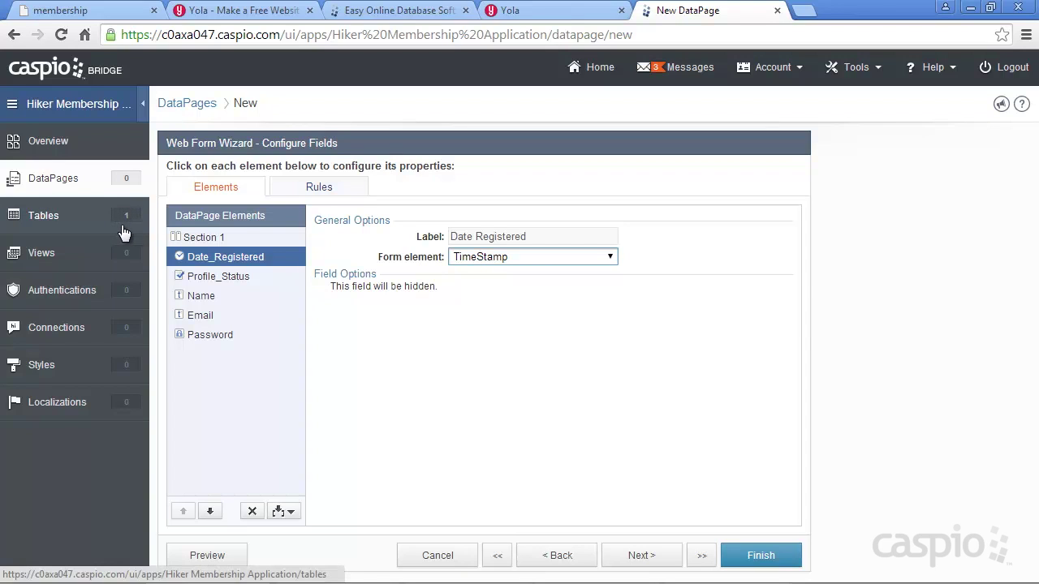
pyautogui.click(215, 276)
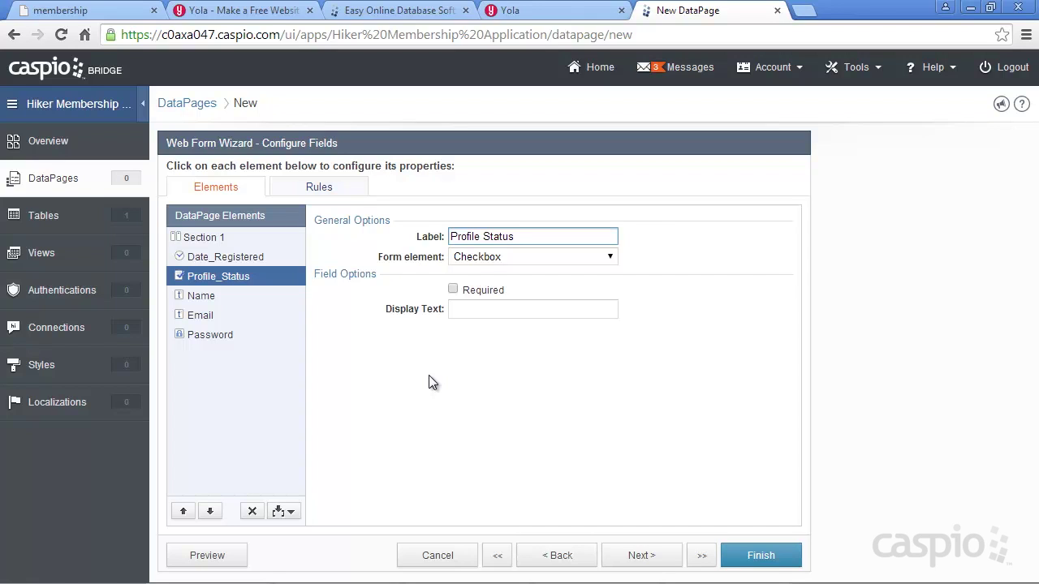
pyautogui.click(611, 256)
pyautogui.click(569, 299)
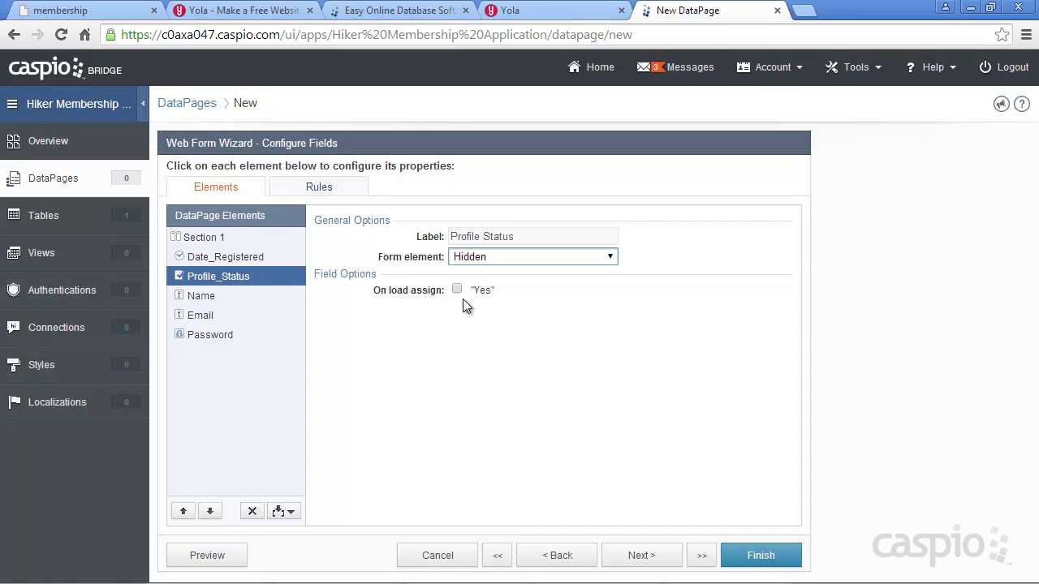
# - Make the Name field required and check the Email field's options
pyautogui.click(203, 295)
pyautogui.click(452, 290)
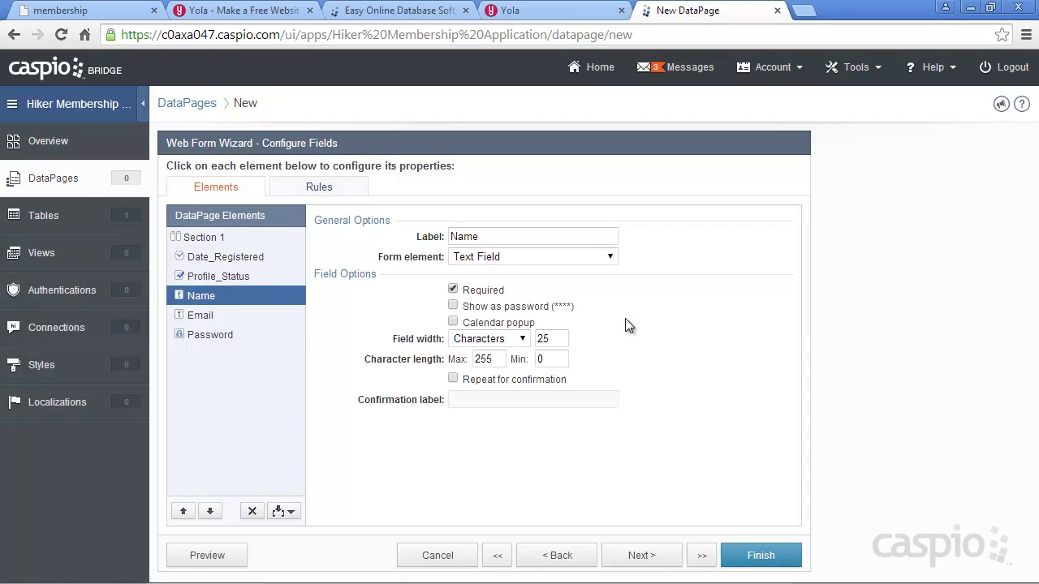
pyautogui.click(234, 316)
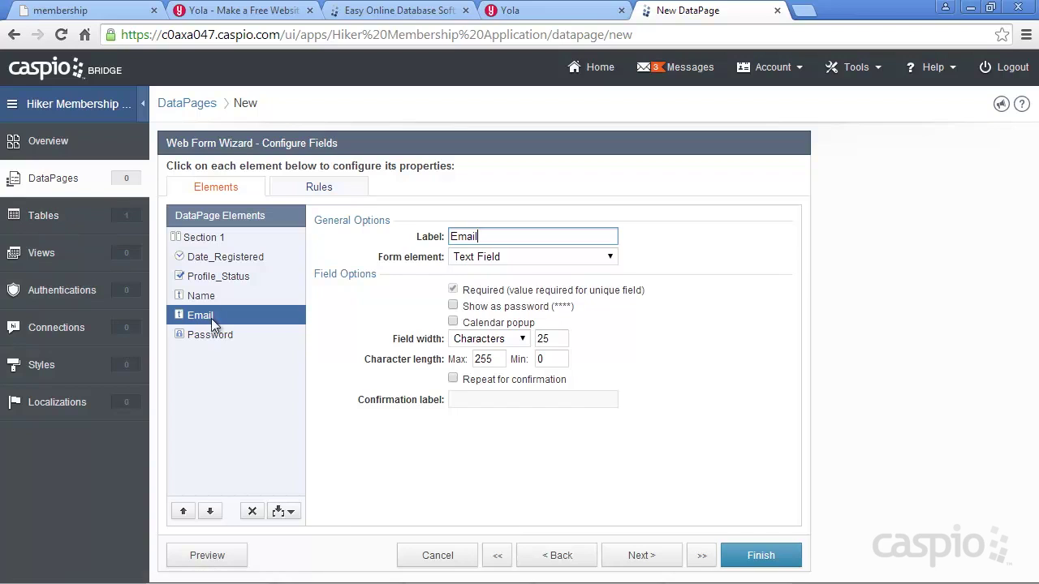
# - Label the Password field Create Password, make it required, show the password strength and enforce a minimum strength
pyautogui.click(211, 339)
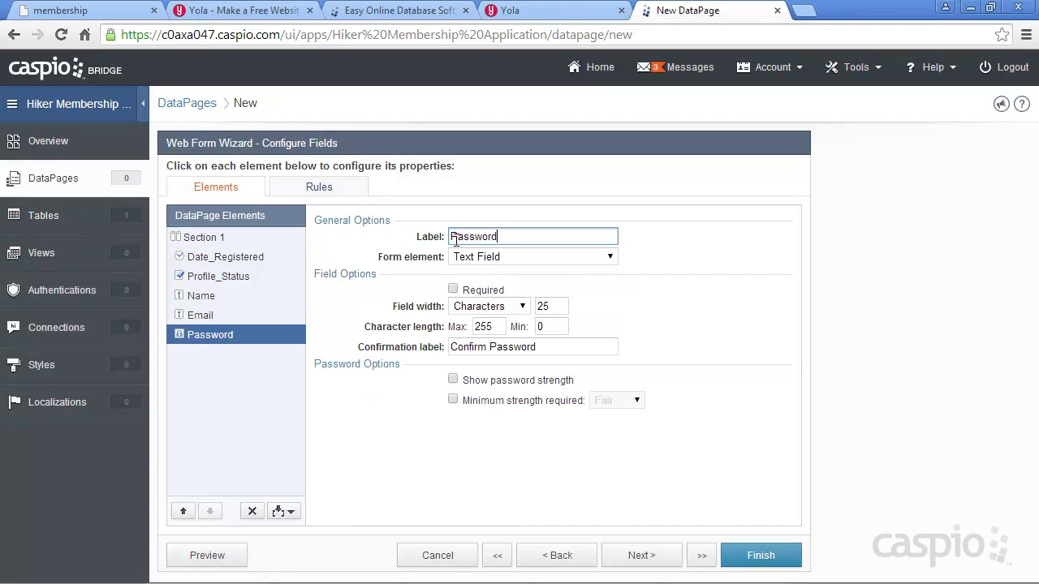
pyautogui.write('Create')
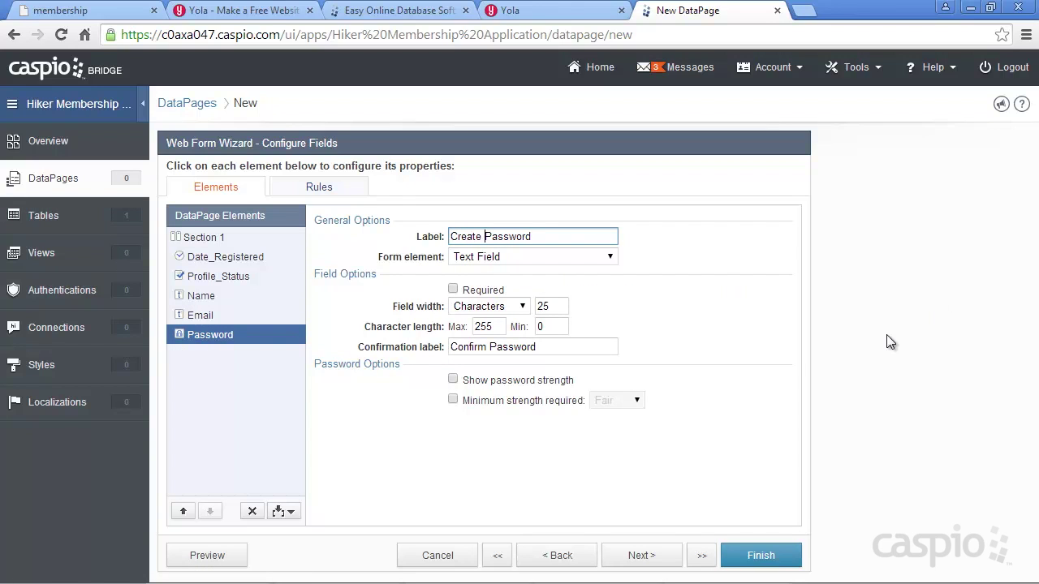
pyautogui.click(452, 289)
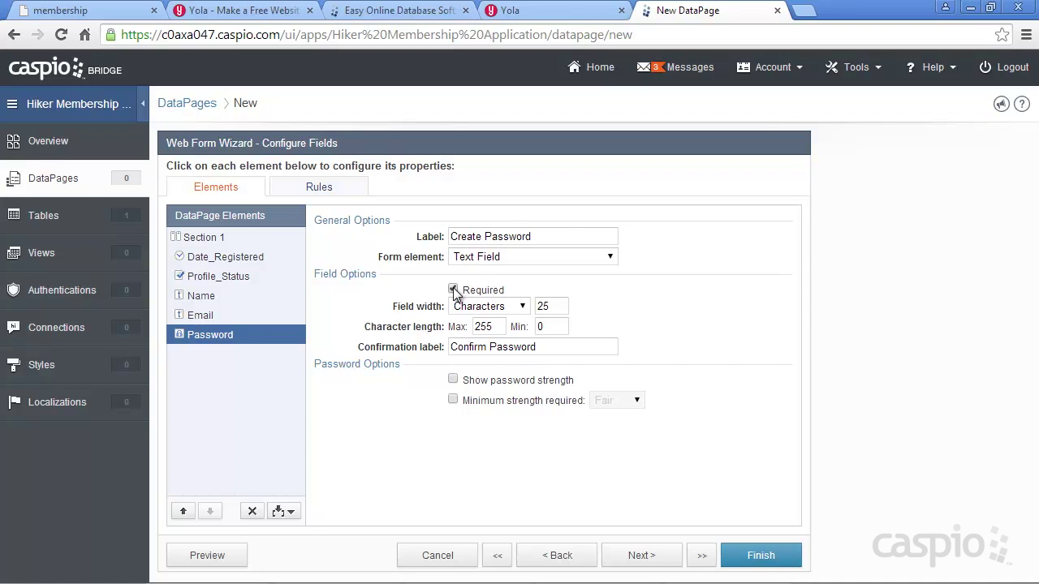
pyautogui.click(453, 380)
pyautogui.click(453, 400)
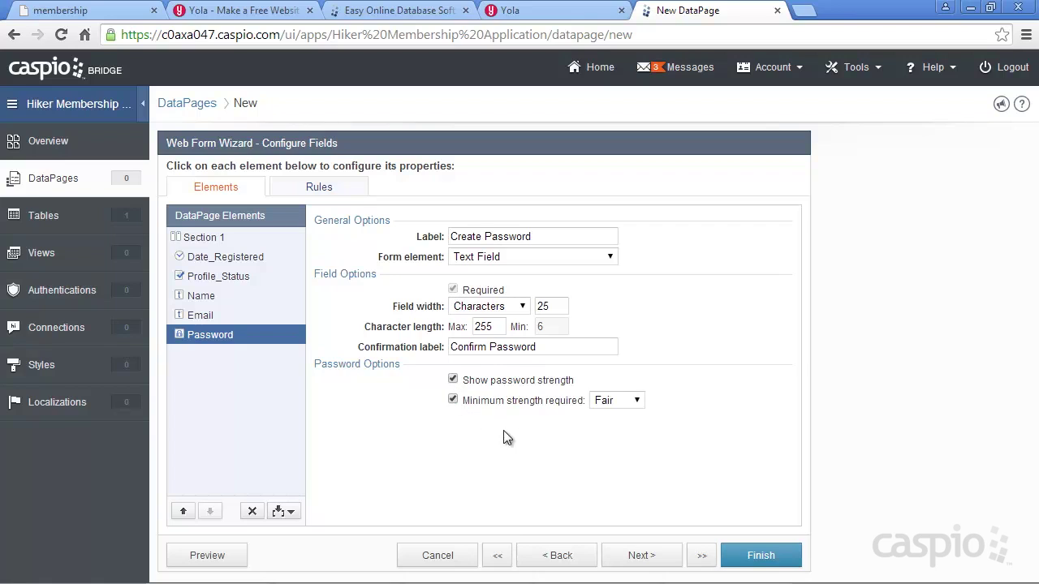
pyautogui.click(638, 401)
pyautogui.click(628, 425)
# - Finish the DataPage wizard, preview the Registration Form and close the preview
pyautogui.click(758, 559)
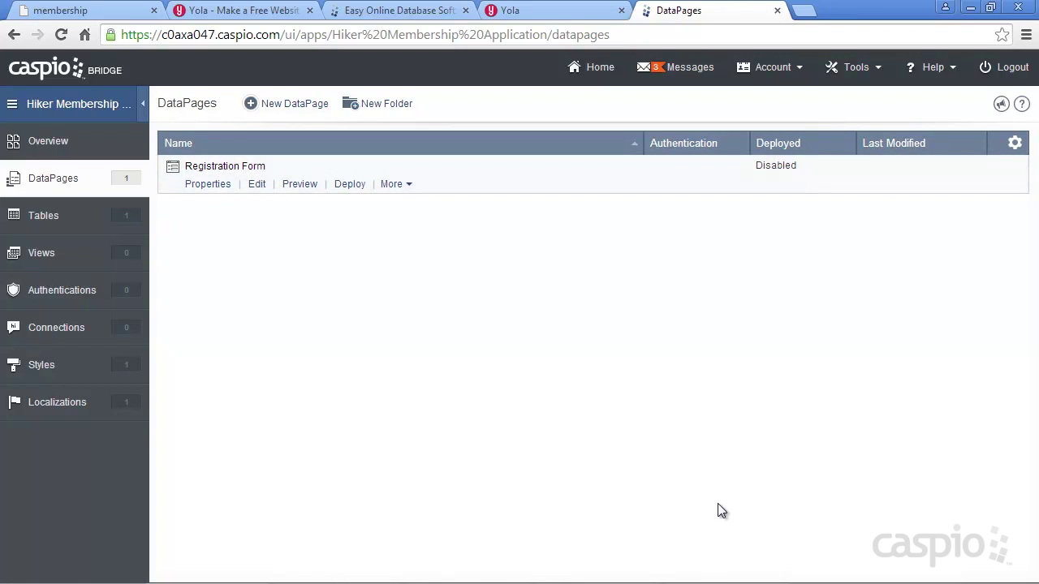
pyautogui.click(299, 185)
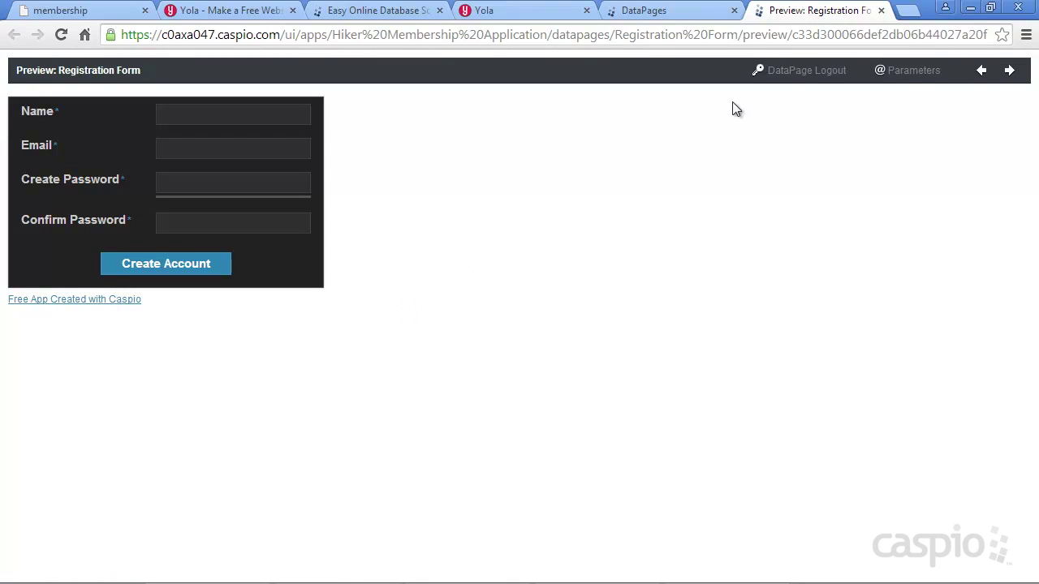
pyautogui.click(881, 11)
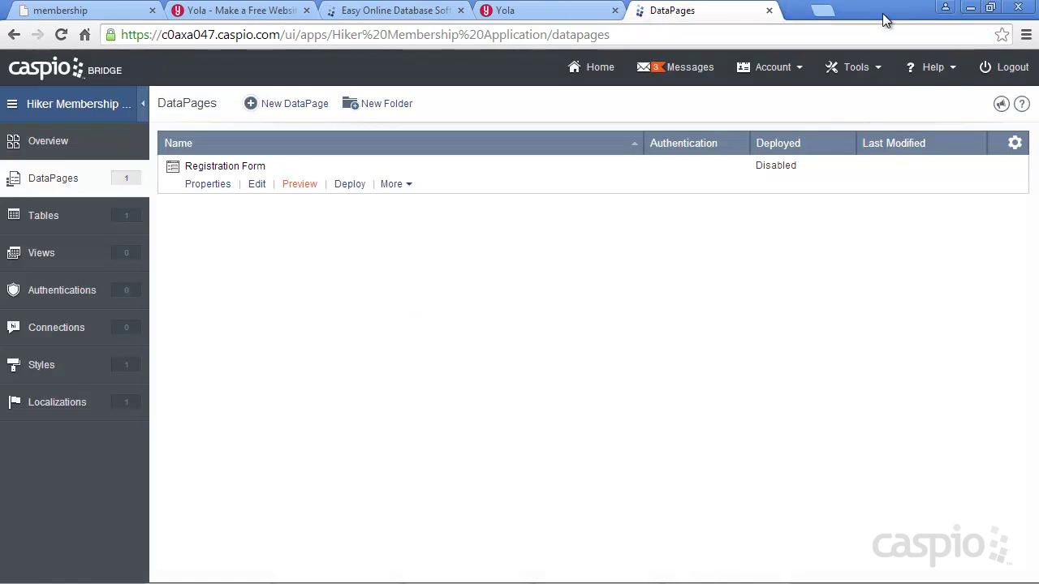
# - Enable deployment of the Registration Form DataPage and copy its embed code
pyautogui.click(350, 184)
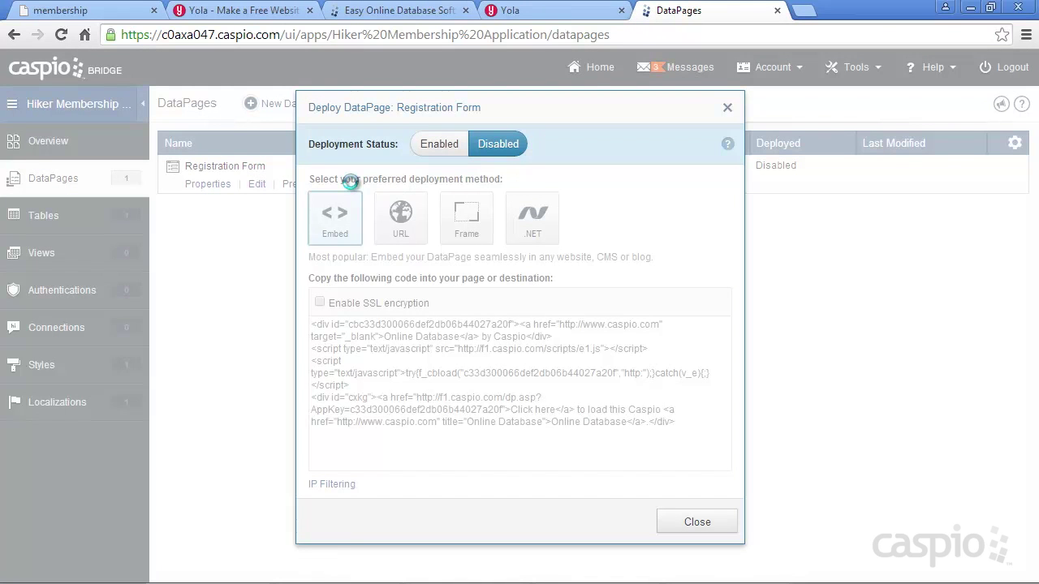
pyautogui.click(438, 144)
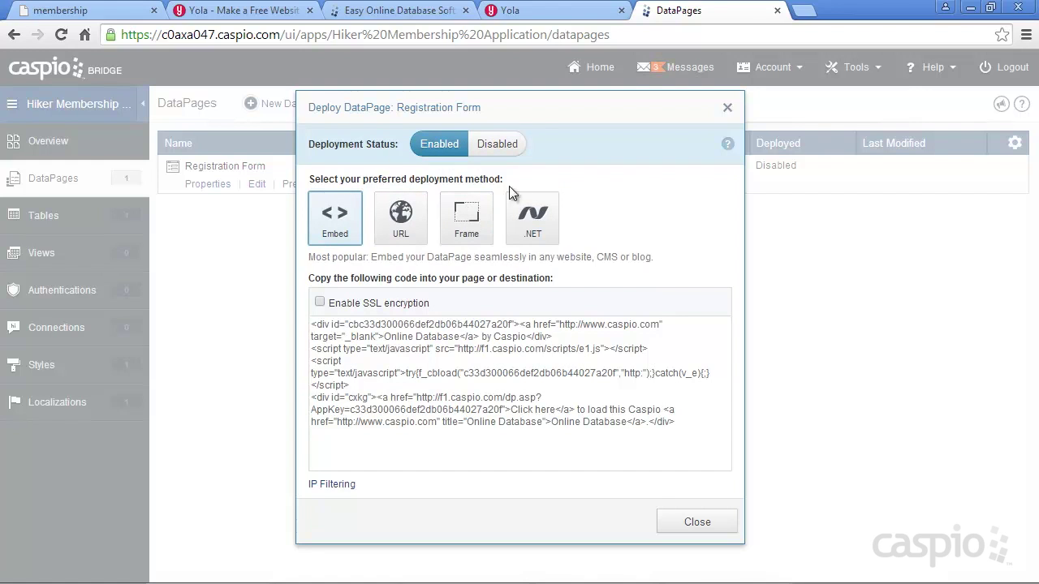
pyautogui.moveTo(531, 204)
pyautogui.click(348, 336)
pyautogui.rightClick(377, 345)
pyautogui.click(388, 349)
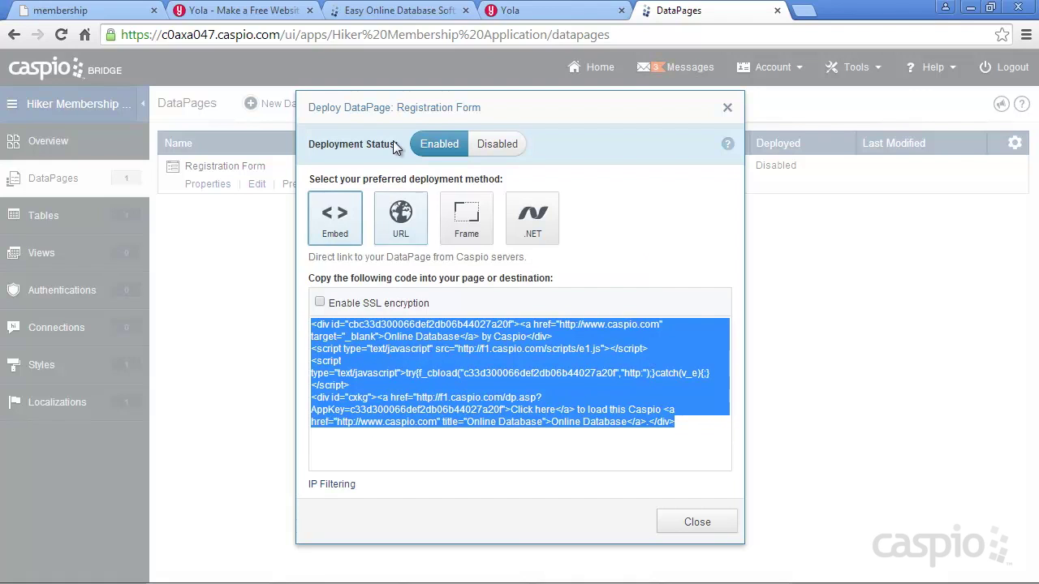
# - Switch to the Yola site builder and add an HTML Code widget to the Register page's content area
pyautogui.click(546, 18)
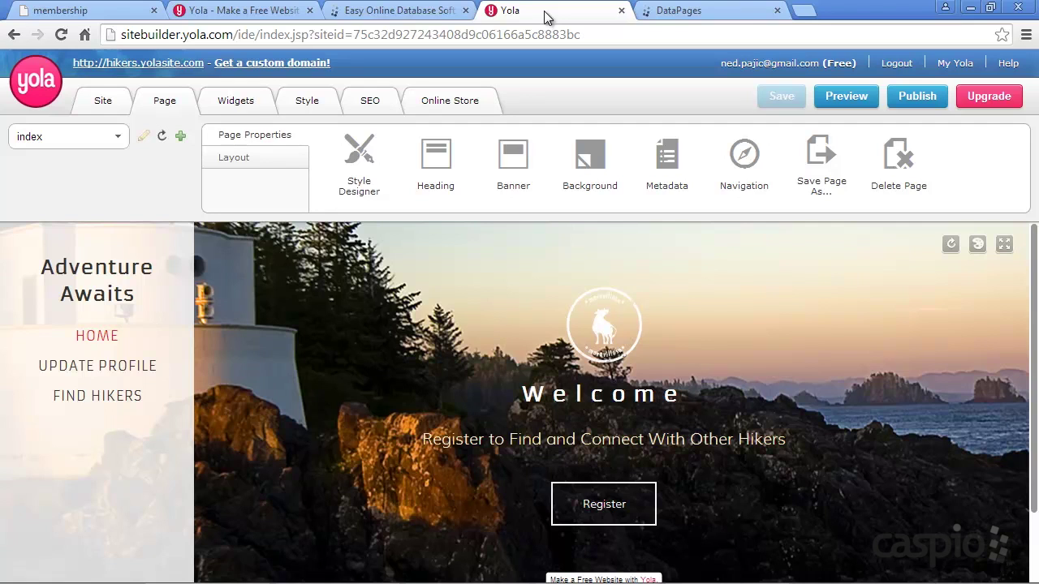
pyautogui.click(121, 136)
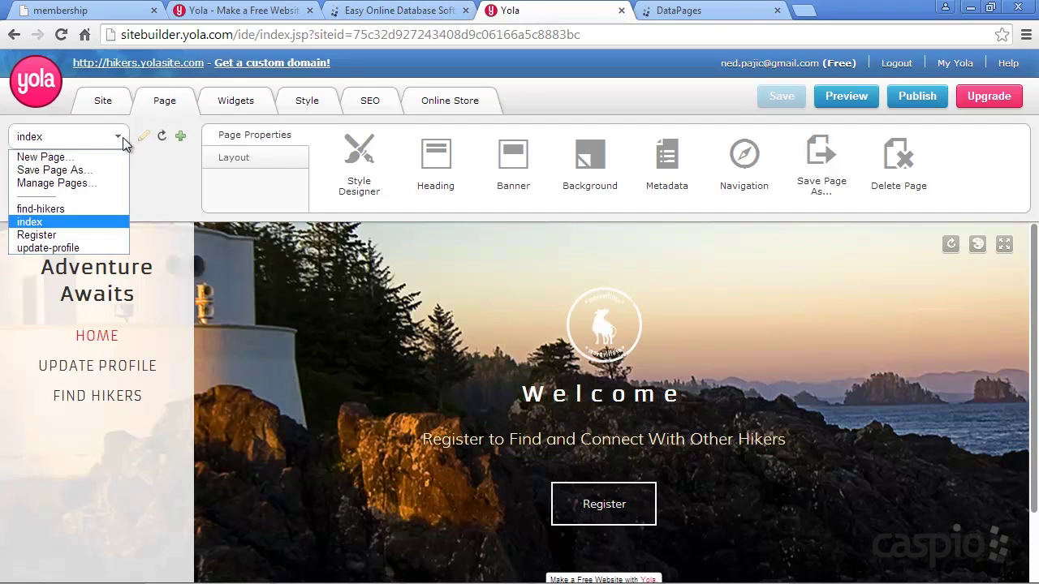
pyautogui.click(69, 235)
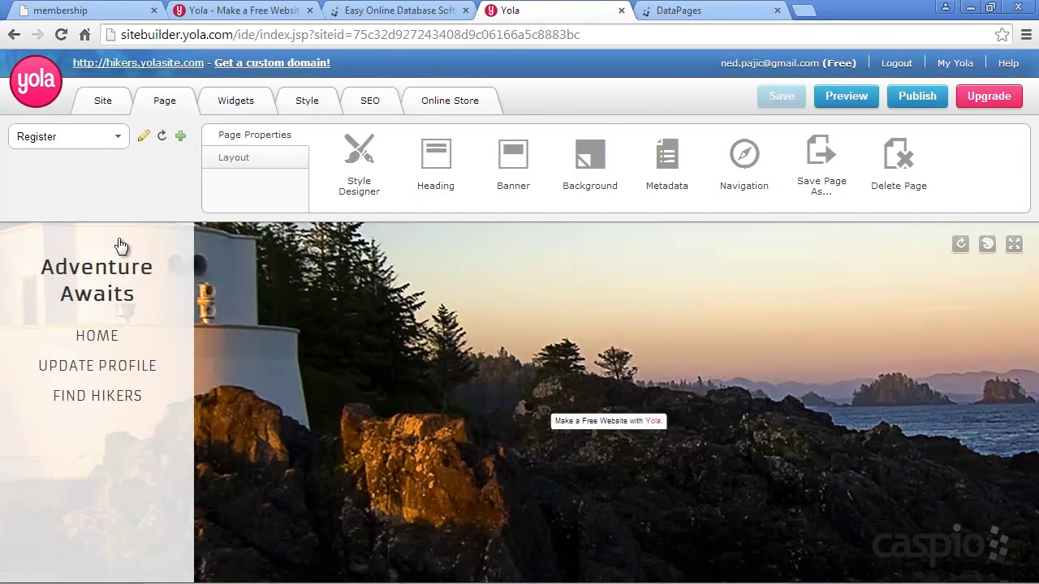
pyautogui.click(238, 103)
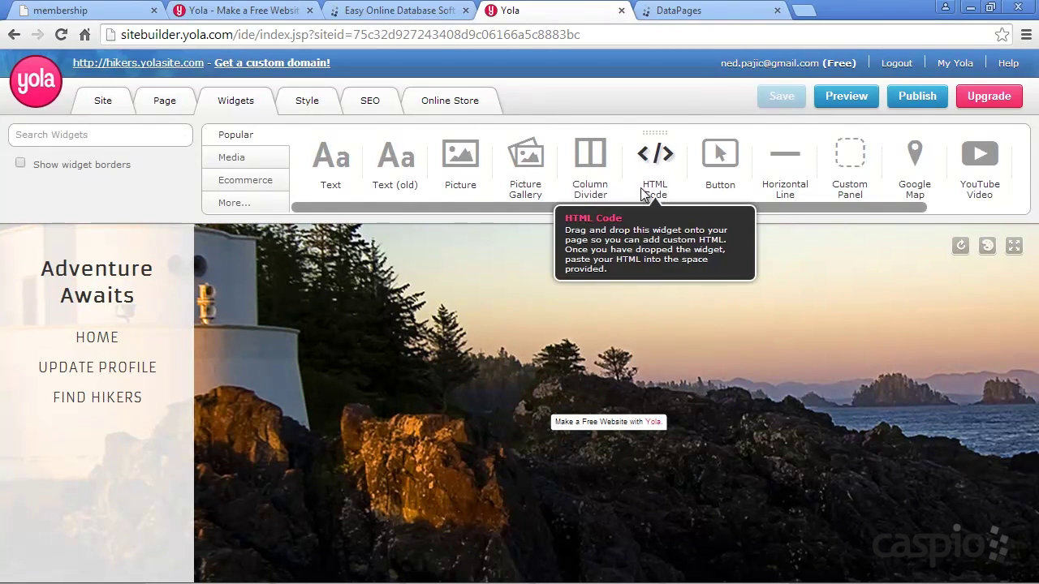
pyautogui.moveTo(654, 166); pyautogui.dragTo(510, 416)
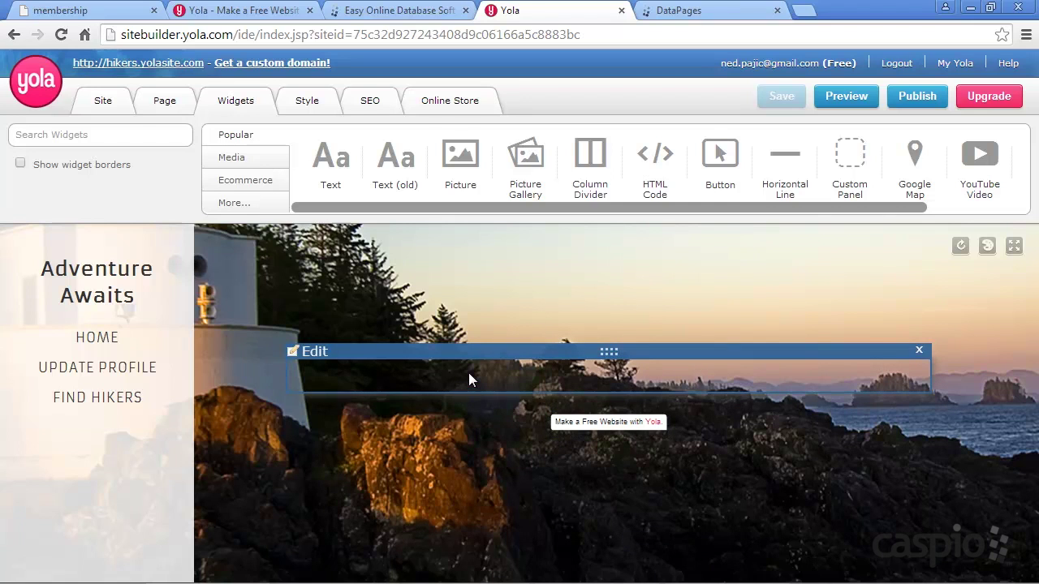
# - Paste the copied Registration Form embed code into the HTML Code widget and save the widget and the page
pyautogui.click(469, 373)
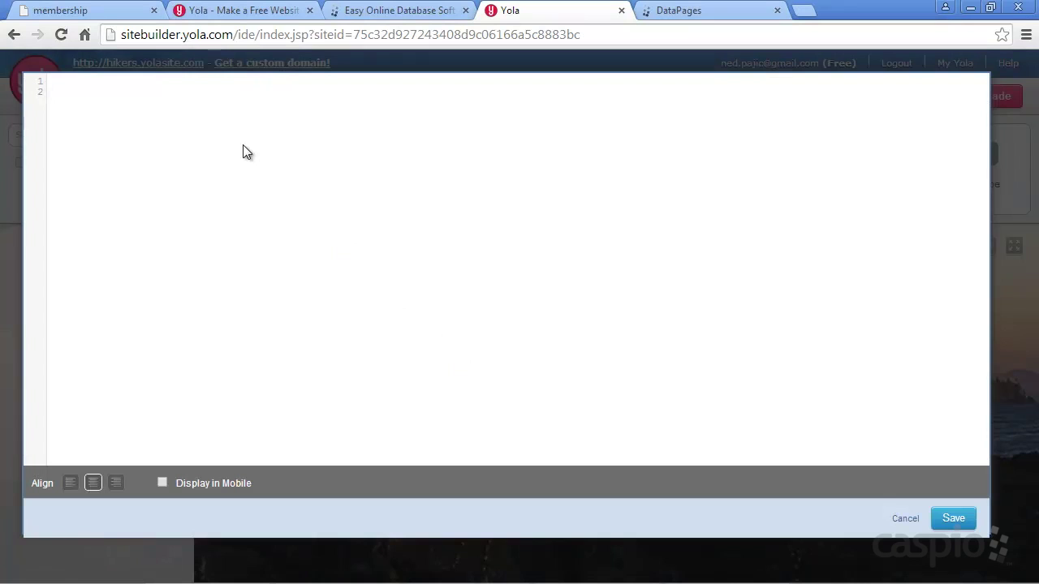
pyautogui.hotkey('ctrl', 'v')
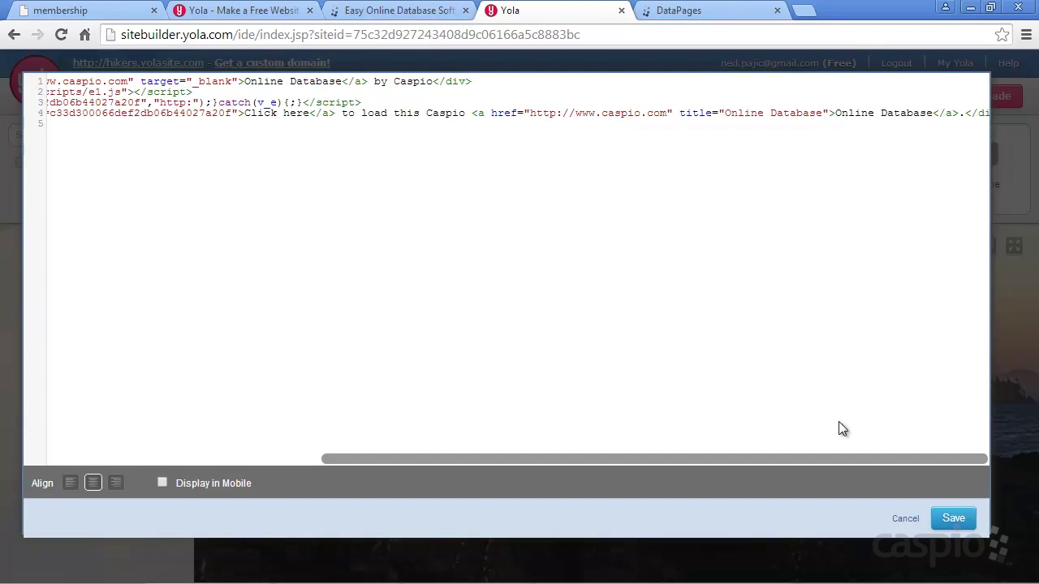
pyautogui.click(952, 519)
pyautogui.click(781, 97)
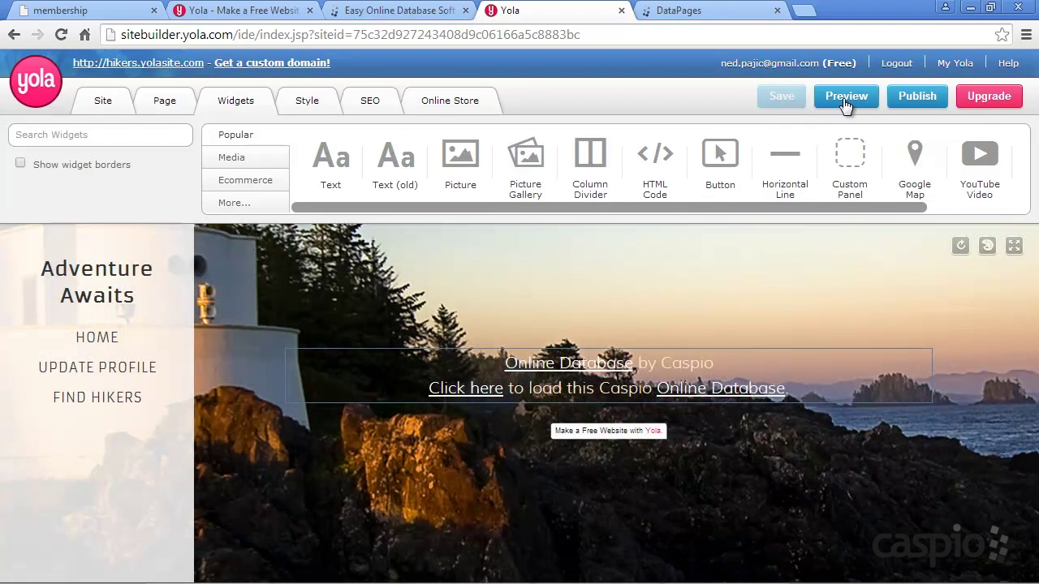
# - Publish the Yola site and open the Register page on the live hikers.yolasite.com site
pyautogui.click(916, 96)
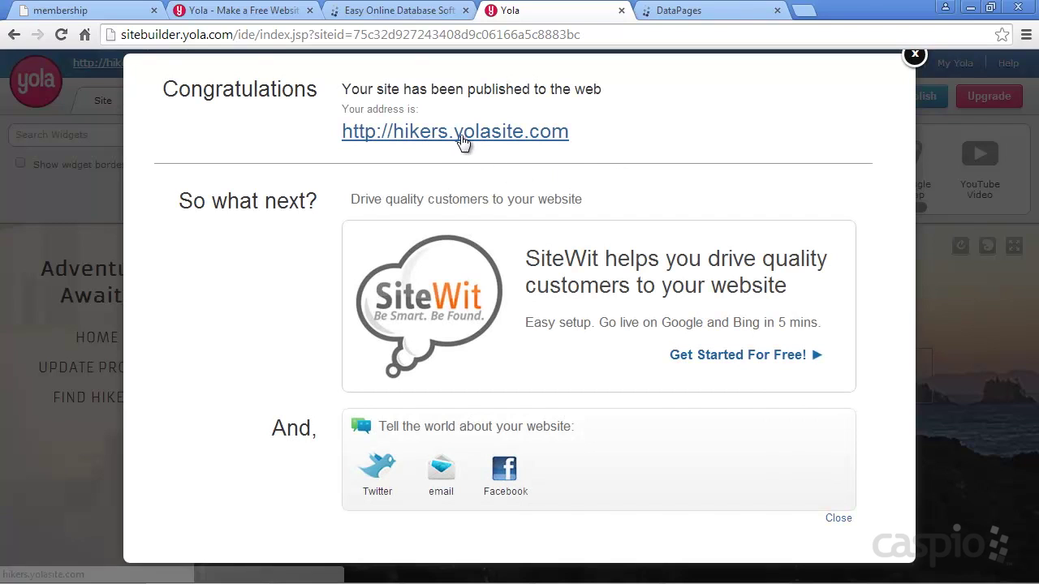
pyautogui.click(464, 139)
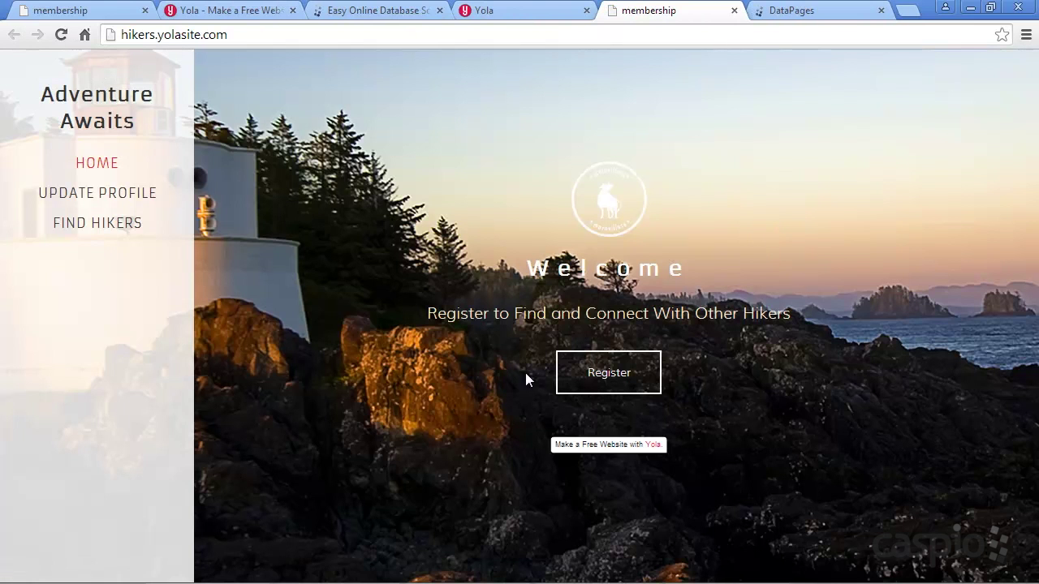
pyautogui.click(614, 372)
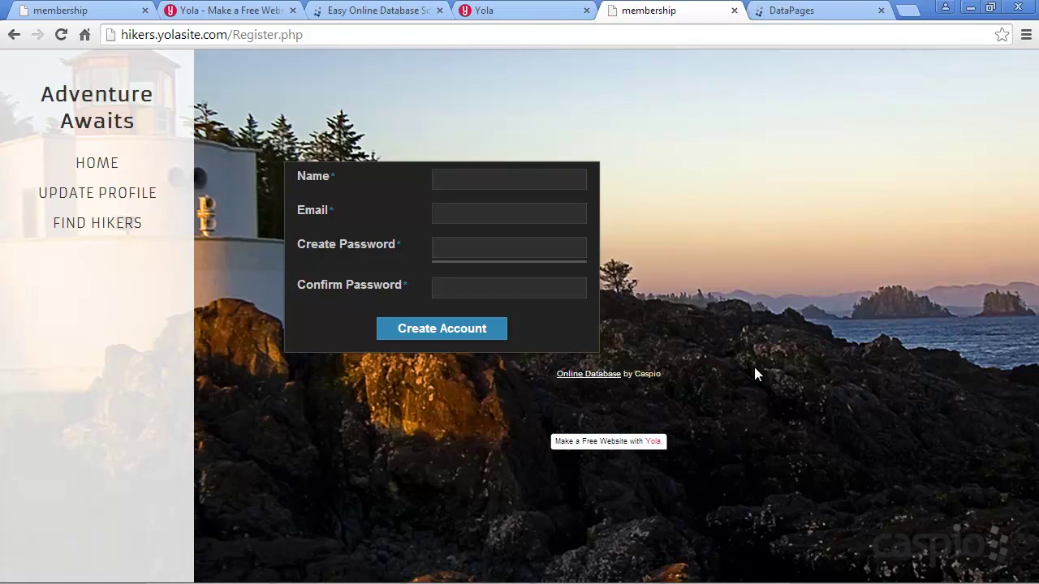
# - Fill in the test member's full name and e-mail address in the live registration form
pyautogui.click(478, 177)
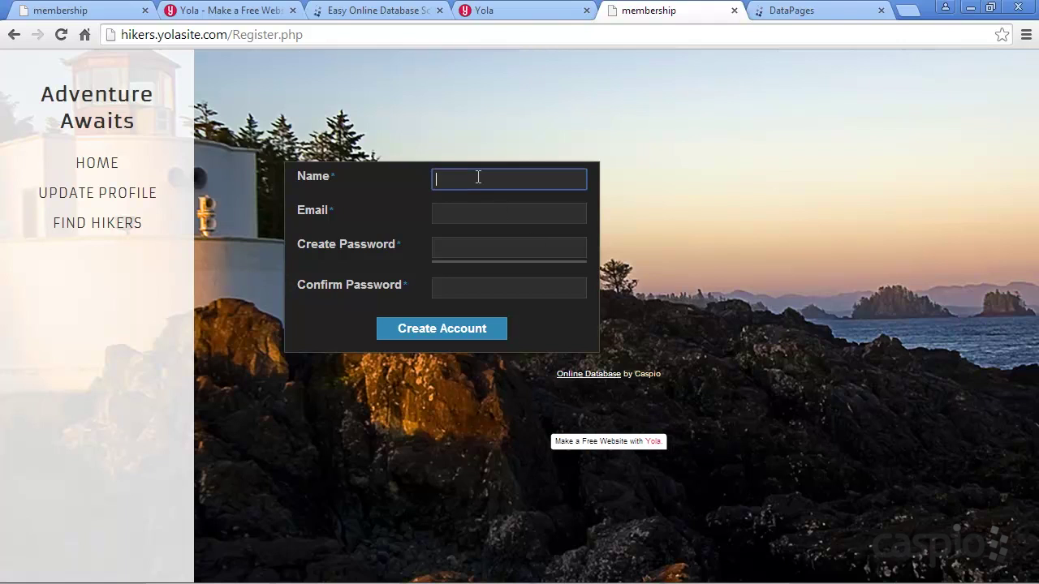
pyautogui.write('John')
pyautogui.press('Tab')
pyautogui.hotkey('shift', 'Tab')
pyautogui.write('John Doe')
pyautogui.press('Tab')
pyautogui.write('john@test.com')
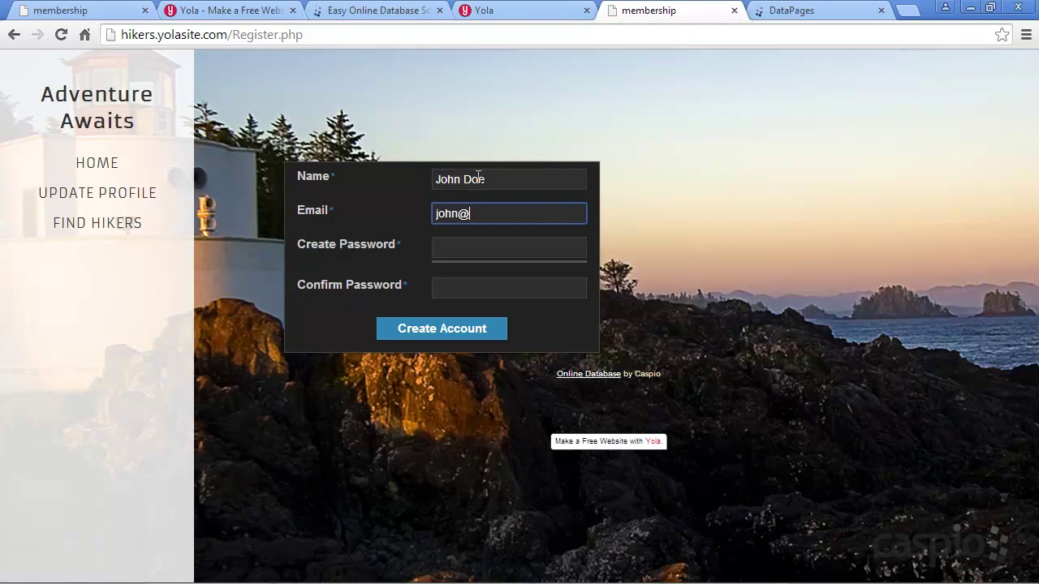
# - Enter and confirm the account password, create the account and let the browser save the password
pyautogui.press('Tab')
pyautogui.write('password')
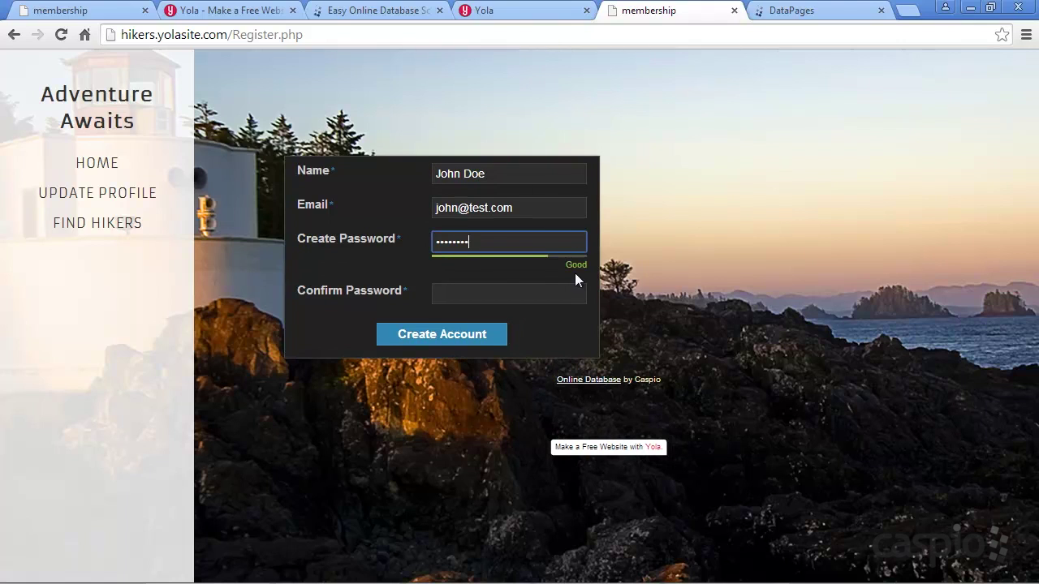
pyautogui.click(544, 292)
pyautogui.write('password')
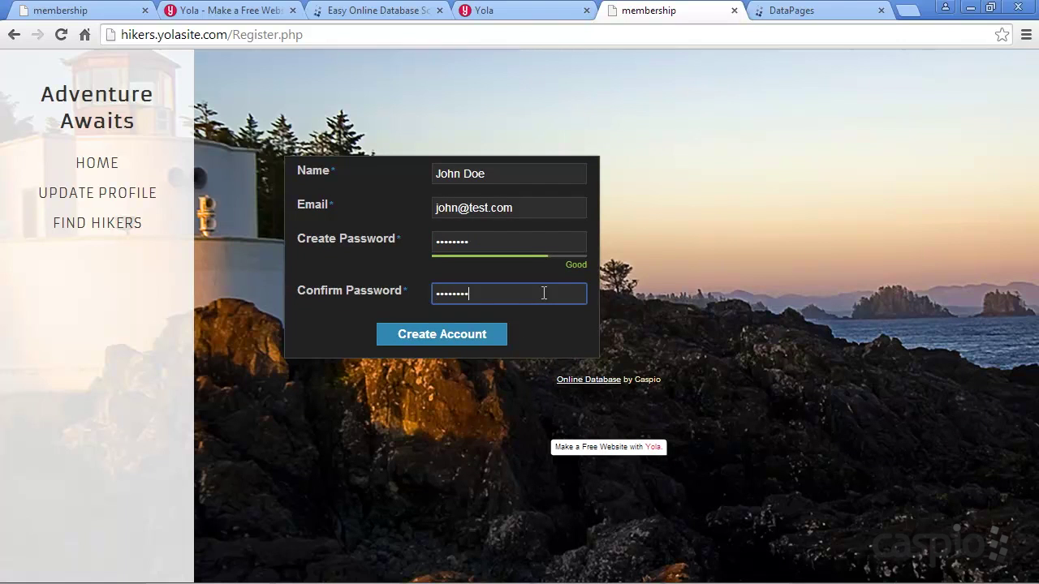
pyautogui.click(436, 332)
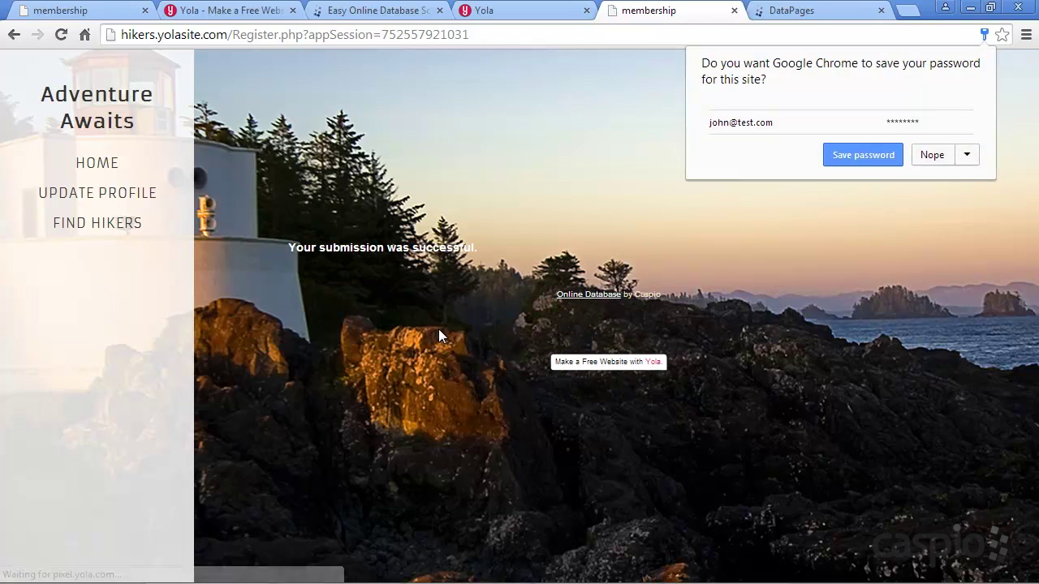
pyautogui.click(863, 156)
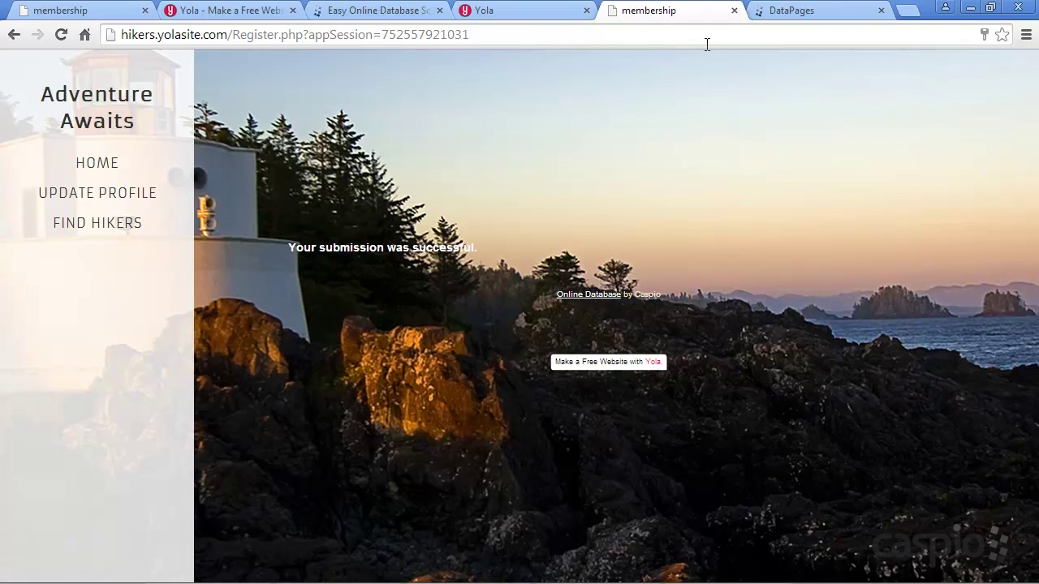
# - Switch back to Caspio Bridge, close the deployment dialog and examine the new member record in hiker_registration_table
pyautogui.click(780, 12)
pyautogui.click(692, 522)
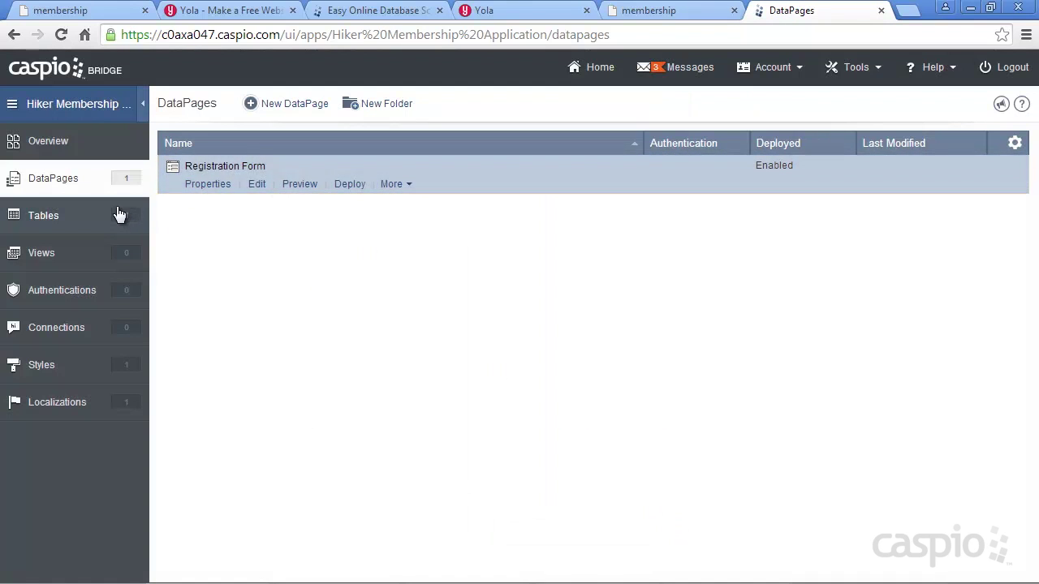
pyautogui.click(53, 217)
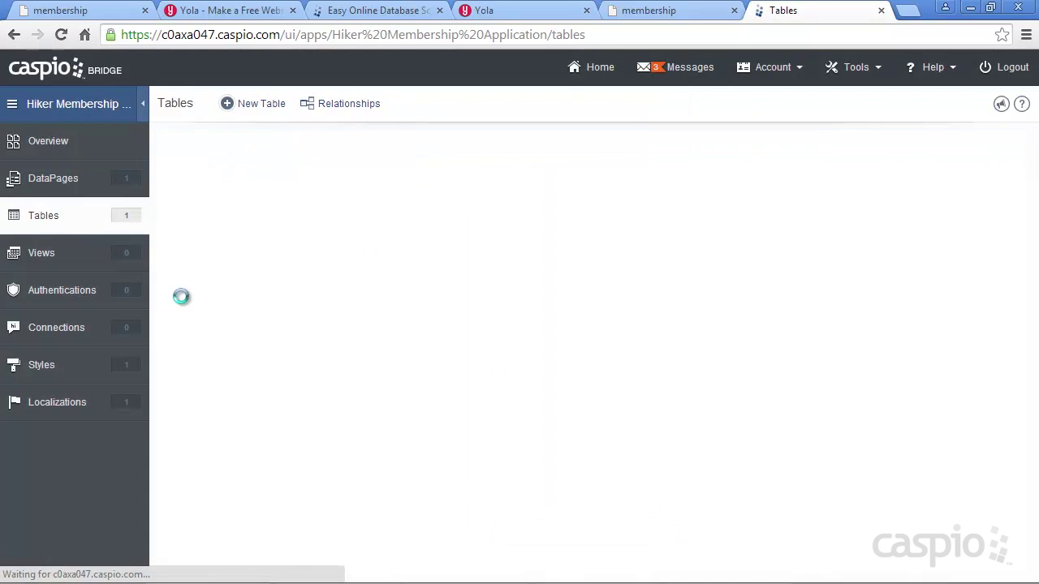
pyautogui.click(254, 185)
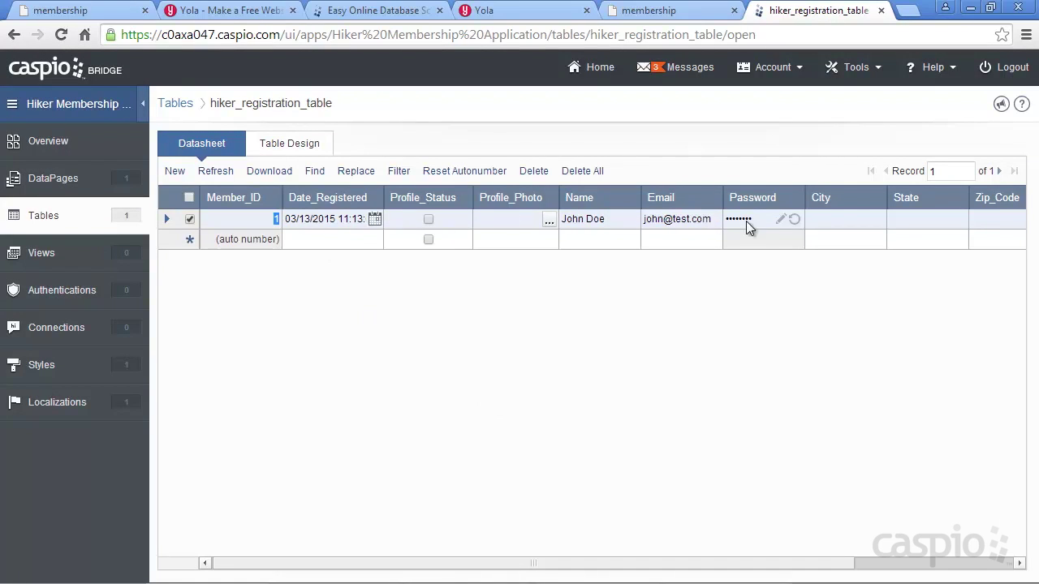
pyautogui.click(745, 564)
pyautogui.moveTo(828, 562); pyautogui.dragTo(912, 562)
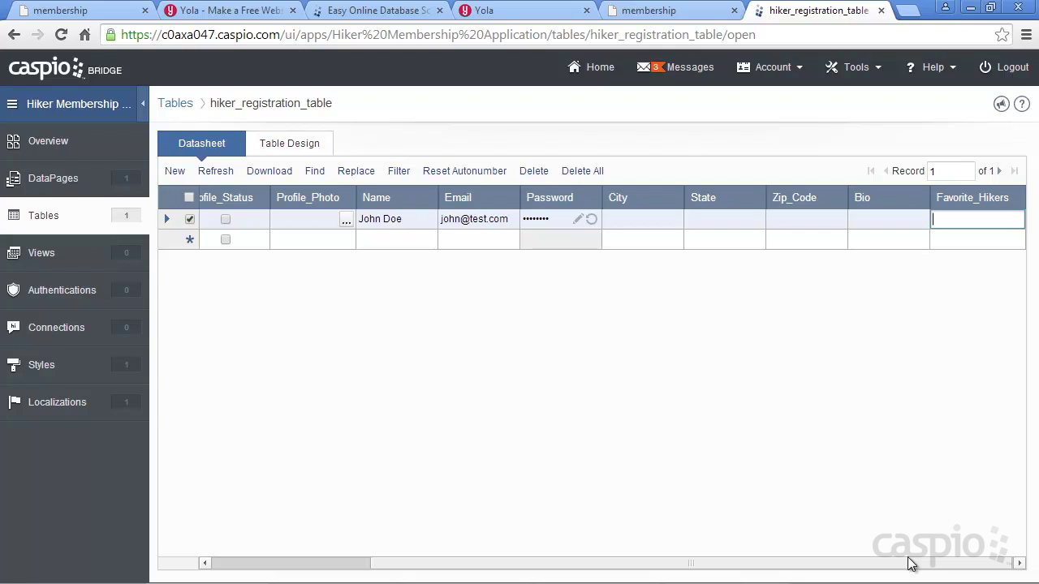
# - Start a new authentication using hiker_registration_table as its data source, with Custom setup and validation against the Caspio data source
pyautogui.click(65, 292)
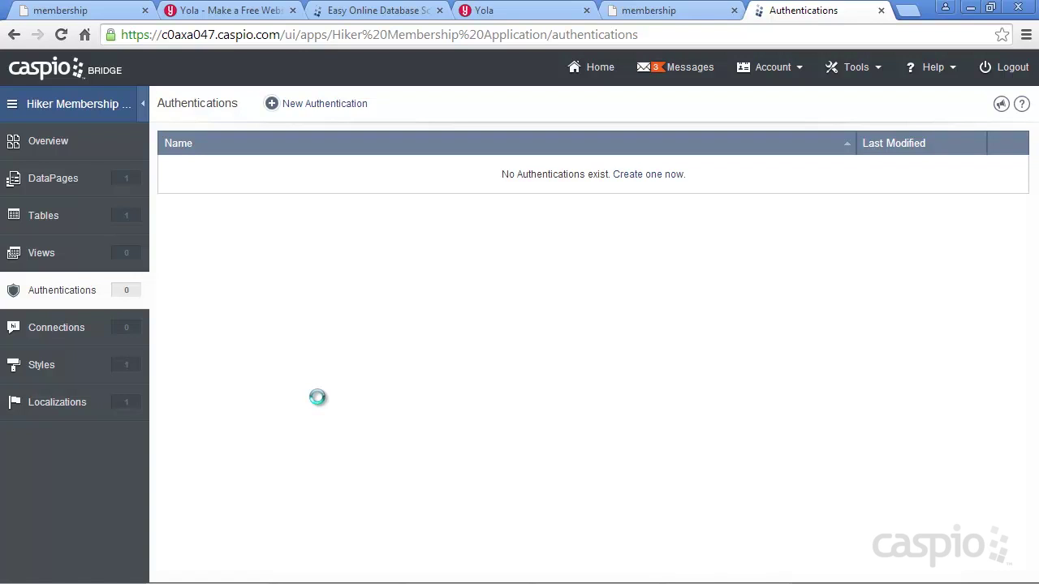
pyautogui.click(324, 105)
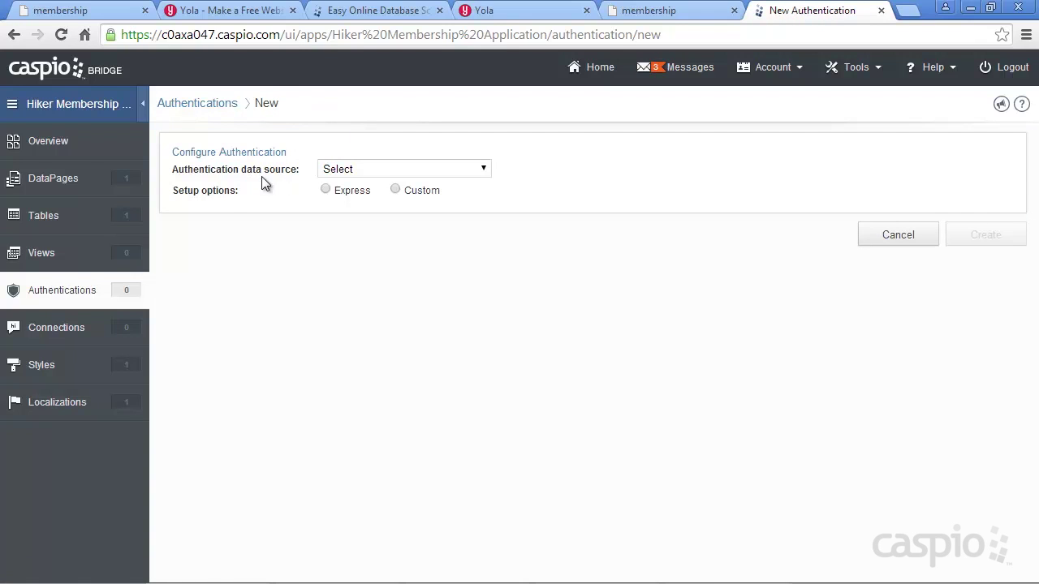
pyautogui.click(378, 171)
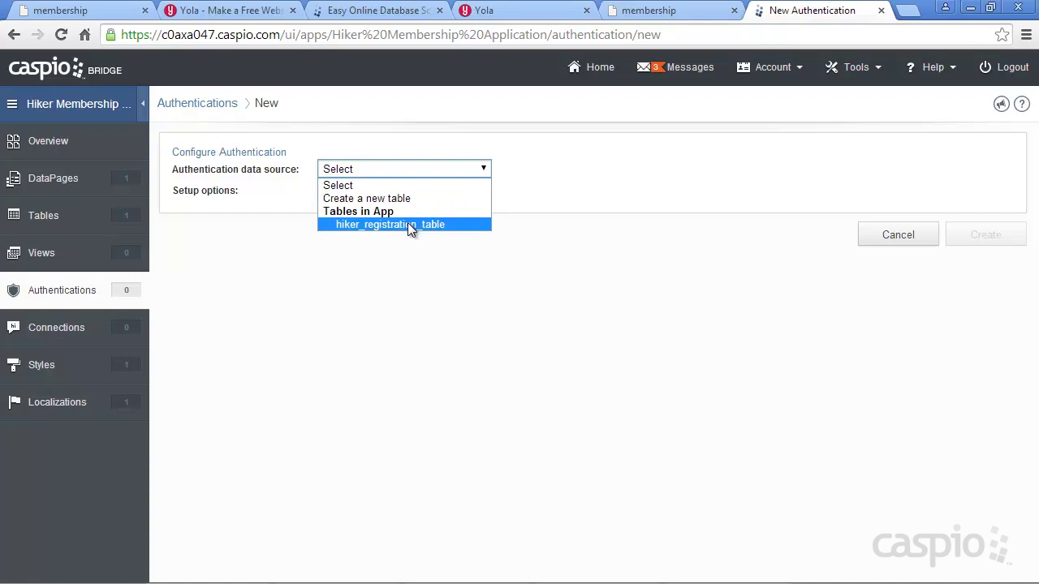
pyautogui.click(396, 223)
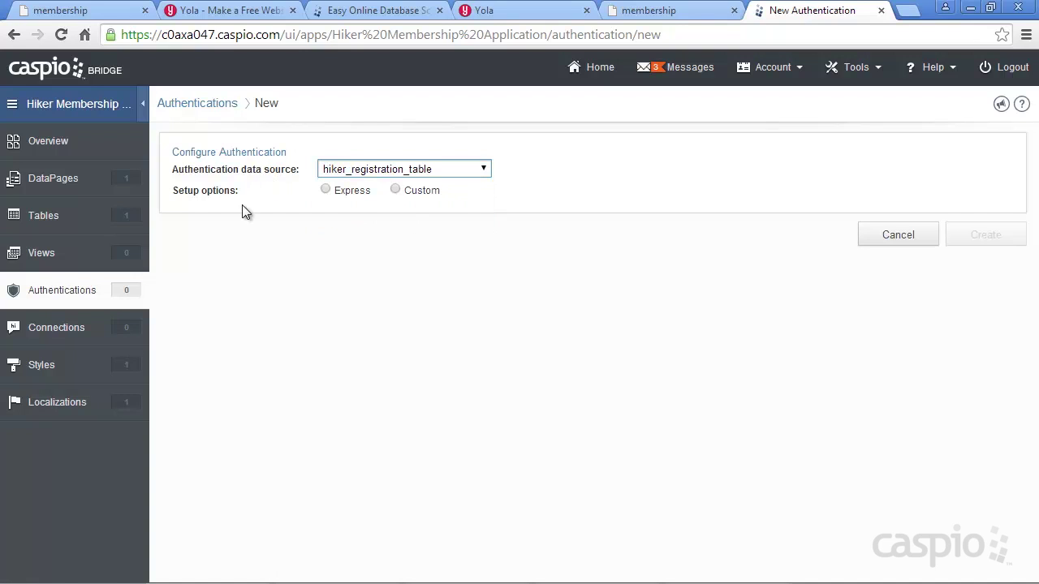
pyautogui.click(395, 192)
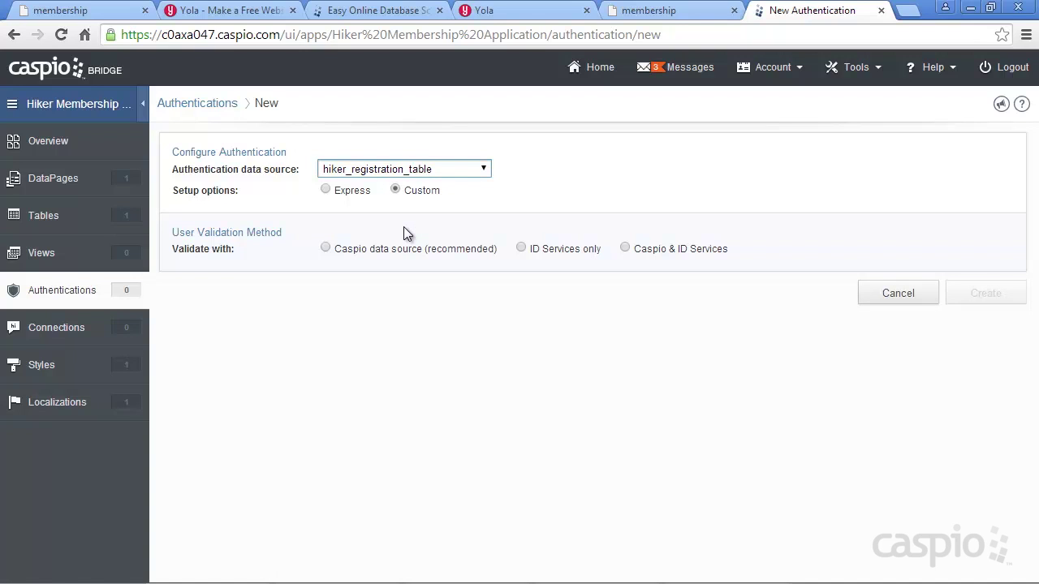
pyautogui.click(326, 249)
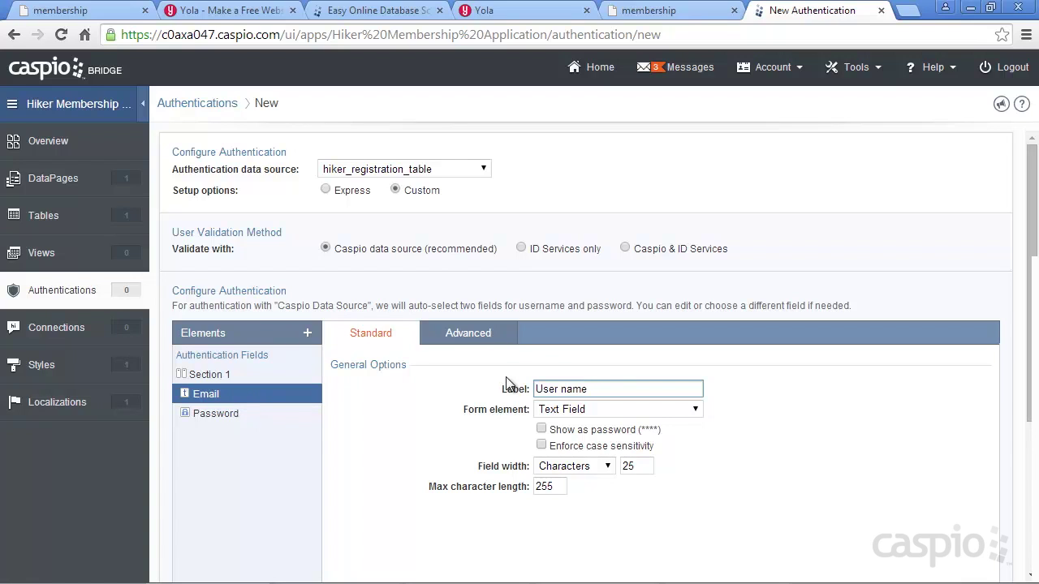
# - Label the authentication's Email field Email and create the authentication with the name Hiker_Authentication
pyautogui.moveTo(593, 392); pyautogui.dragTo(512, 389)
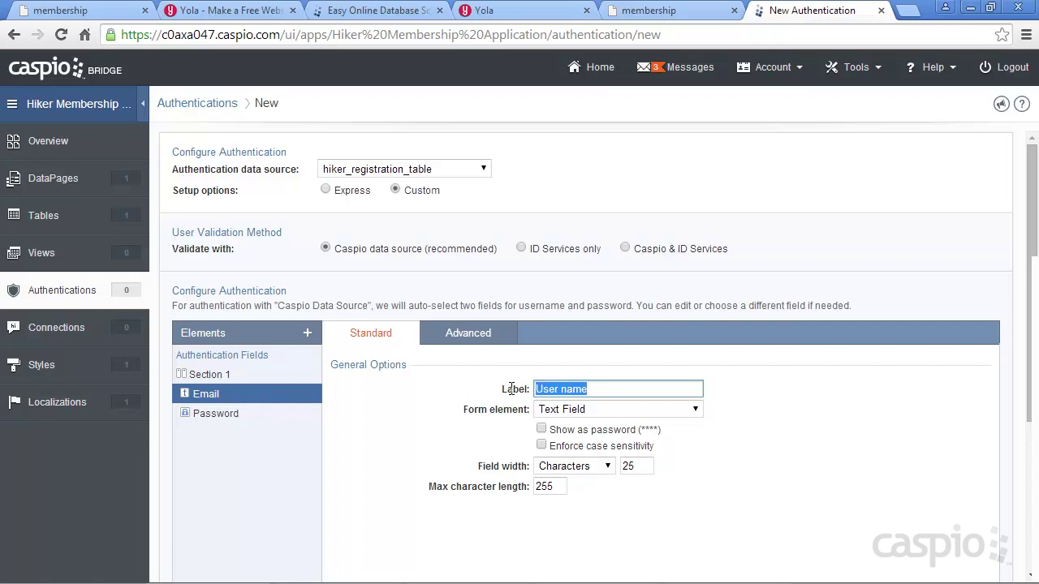
pyautogui.write('Email')
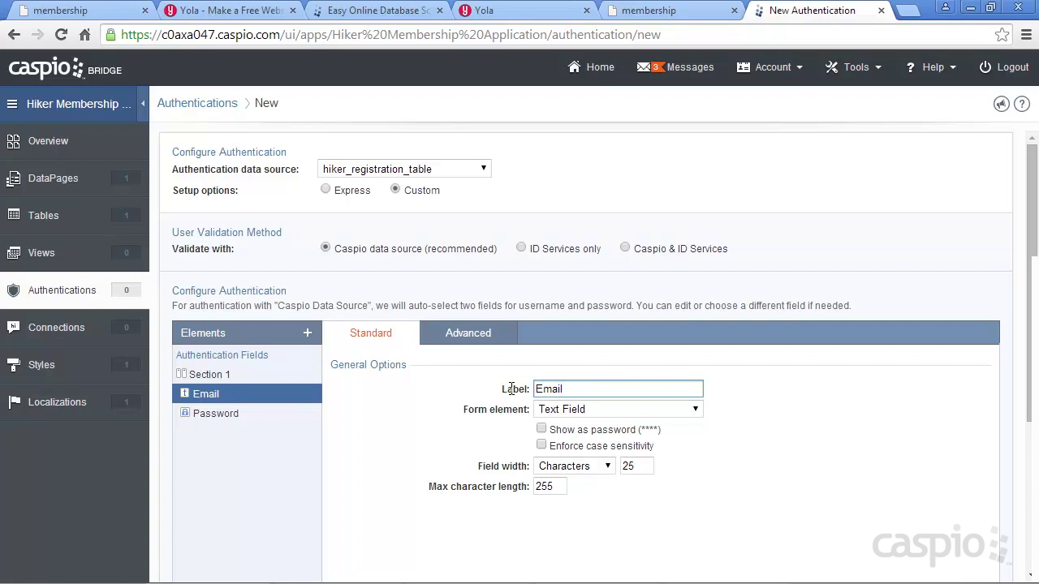
pyautogui.scroll(-5, 844, 401)
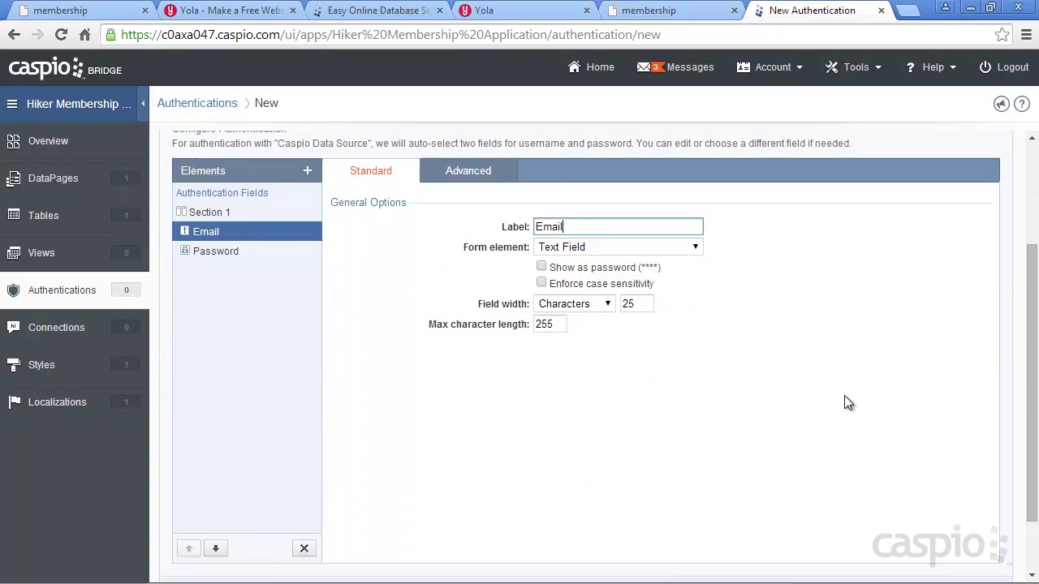
pyautogui.click(972, 560)
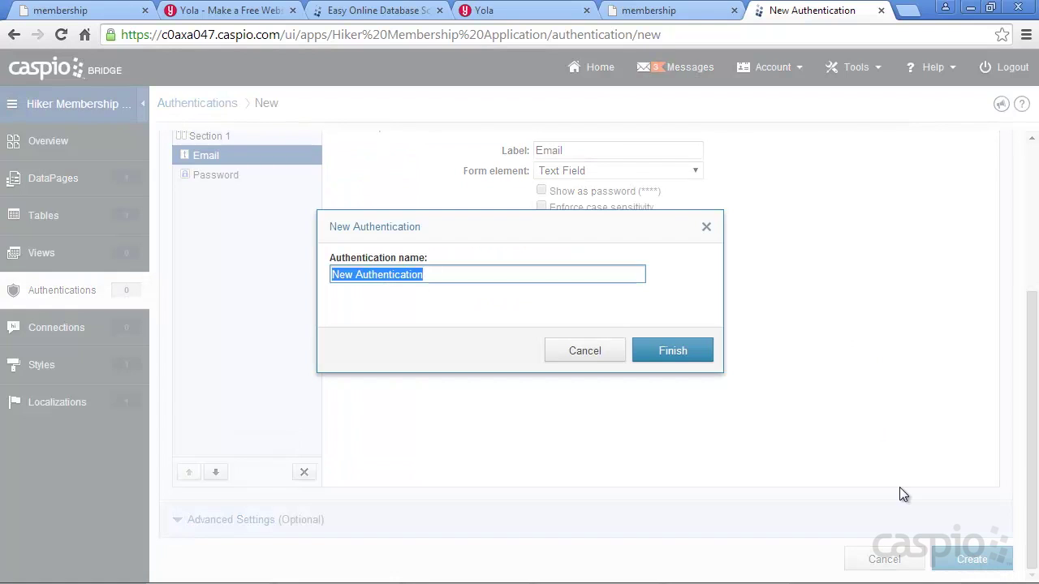
pyautogui.write('Hiker')
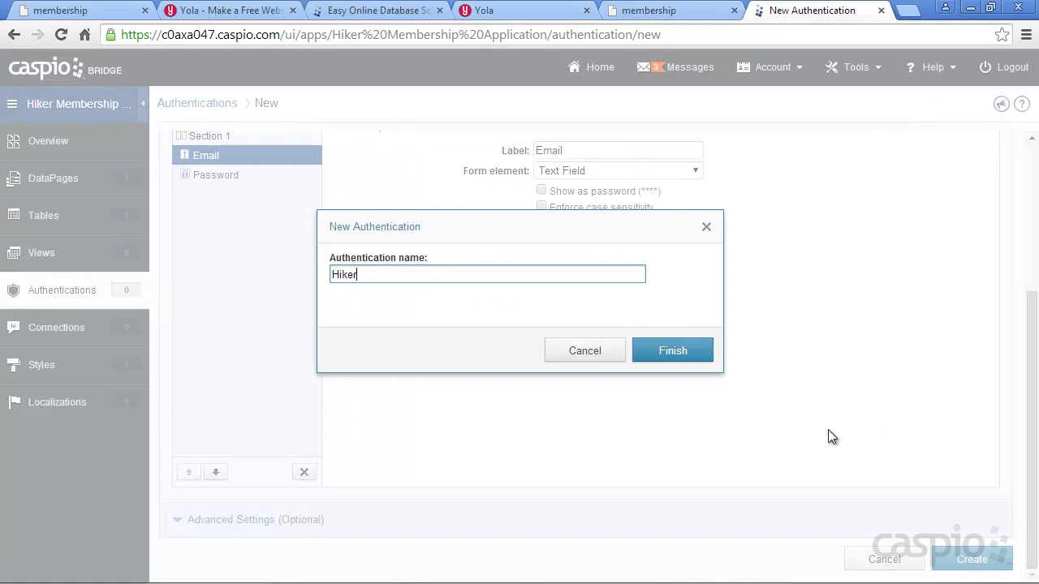
pyautogui.write('_Authentication')
pyautogui.click(689, 358)
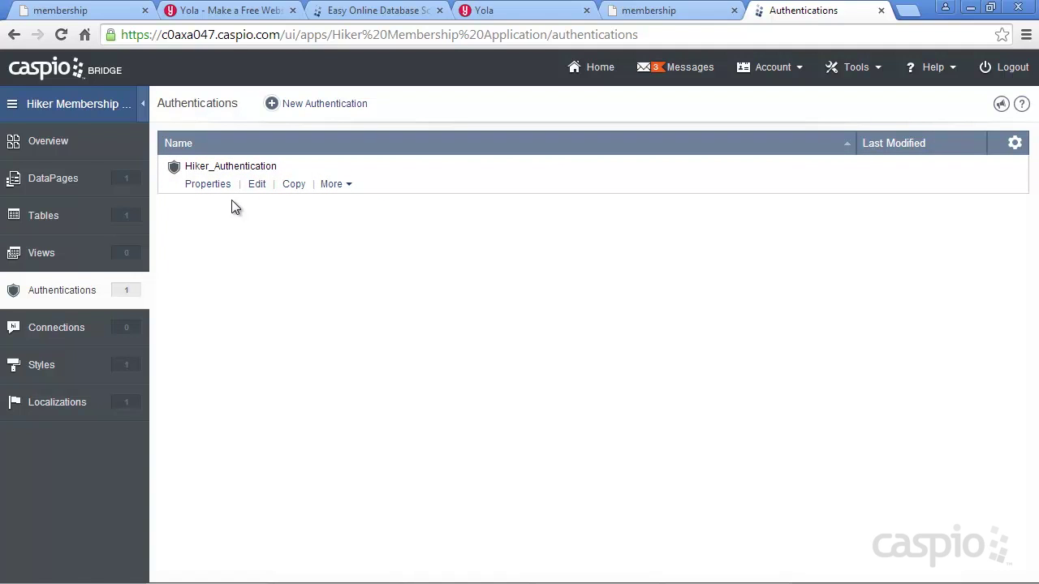
# - Open the application's DataPages list, switch to the hiker website and return from its home page to the registration form
pyautogui.click(73, 179)
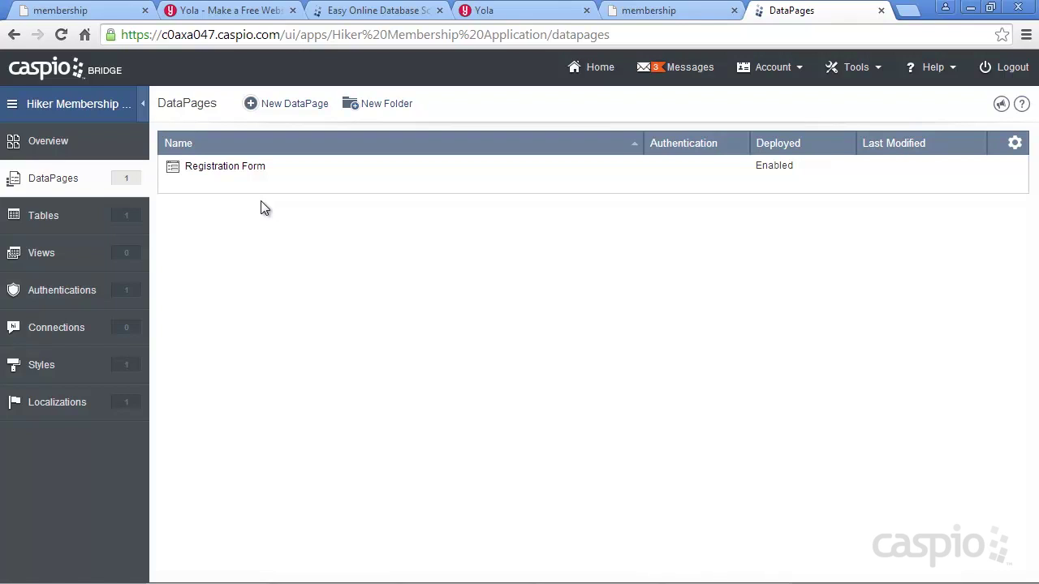
pyautogui.click(642, 16)
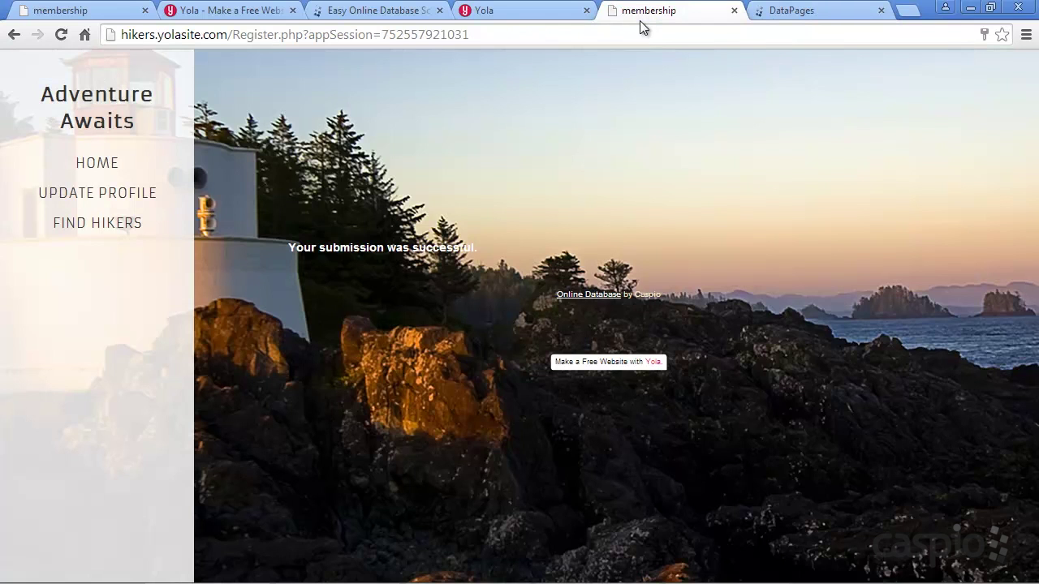
pyautogui.click(101, 162)
pyautogui.click(635, 389)
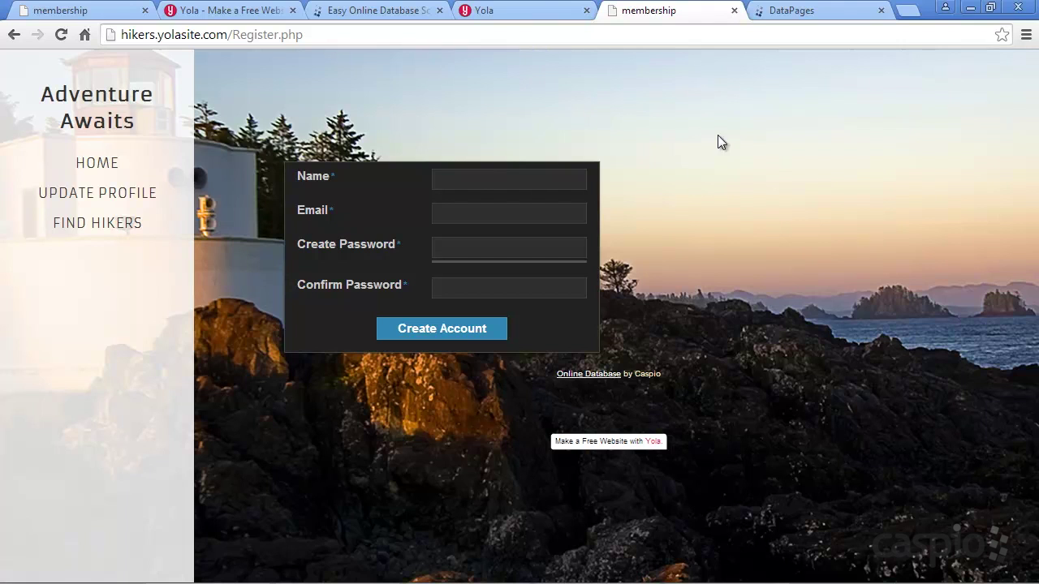
# - Switch back to Caspio Bridge and restrict access to the Registration Form DataPage by requiring Hiker_Authentication
pyautogui.click(789, 17)
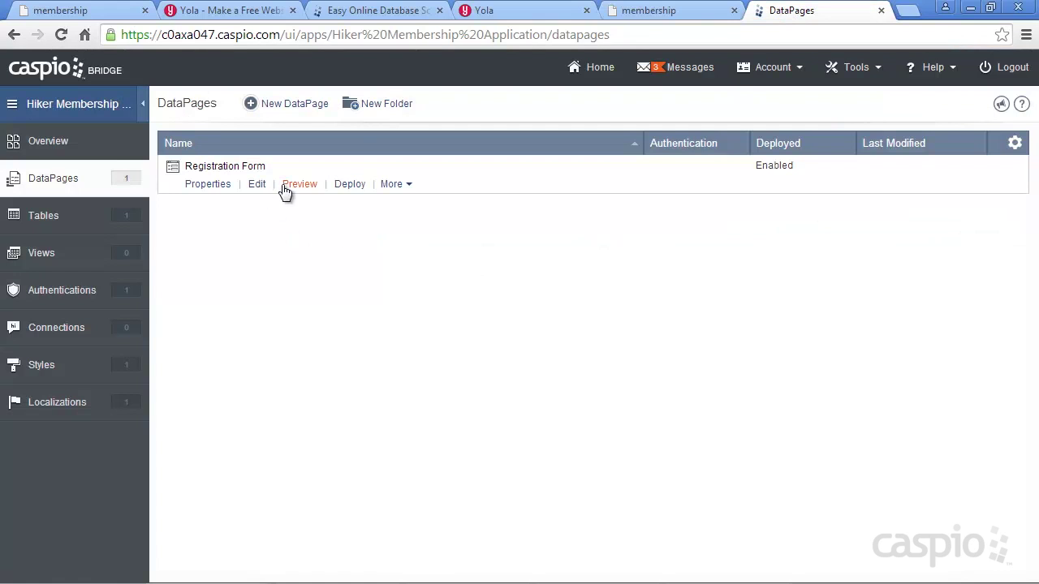
pyautogui.click(256, 185)
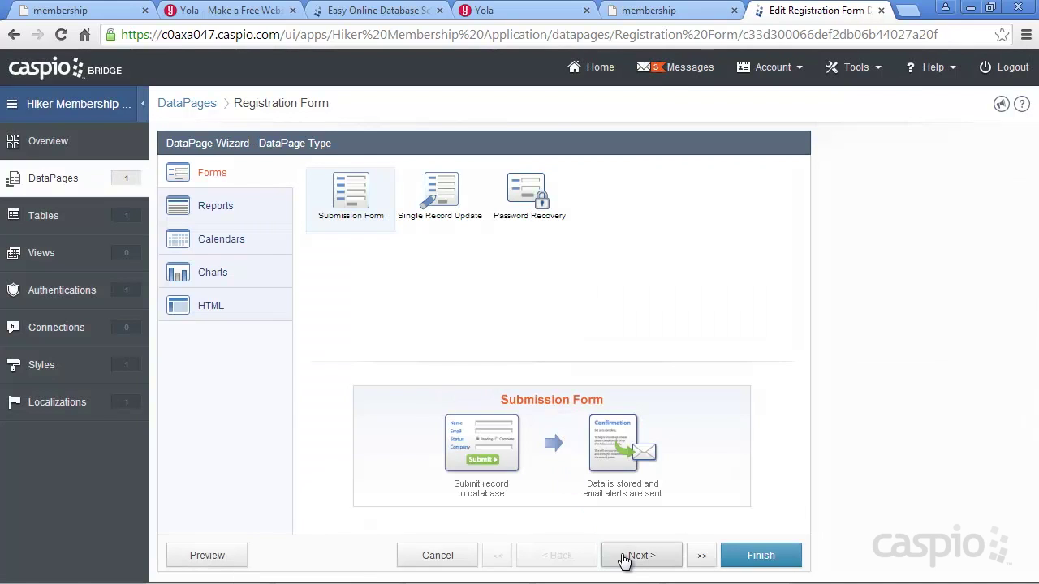
pyautogui.click(622, 559)
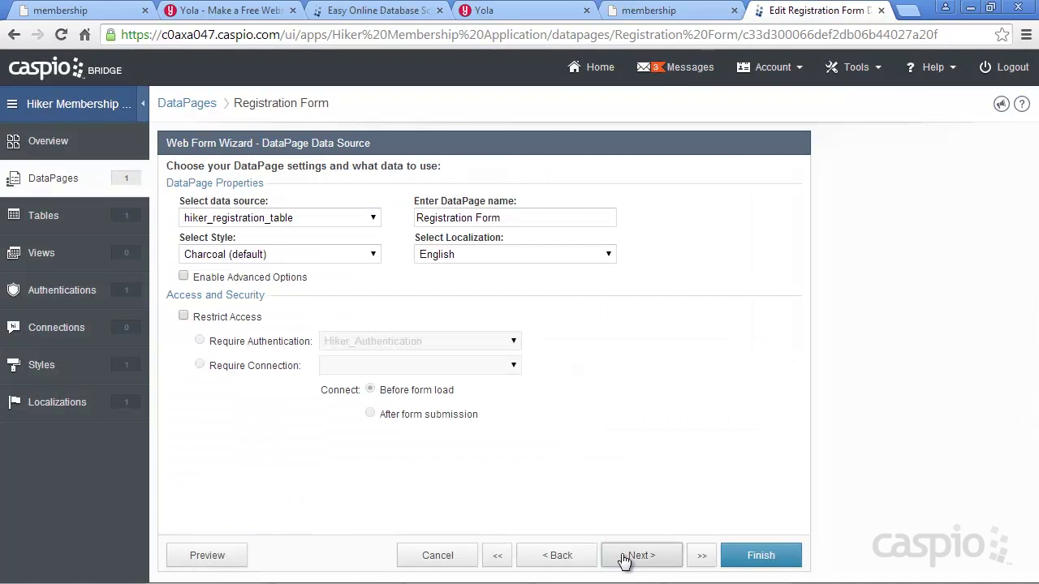
pyautogui.click(184, 317)
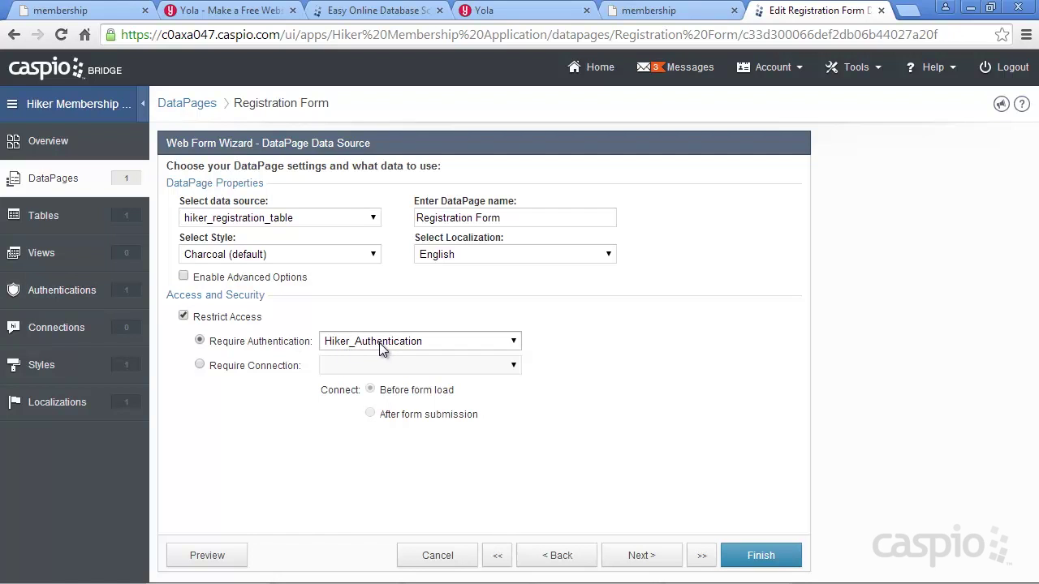
pyautogui.click(760, 554)
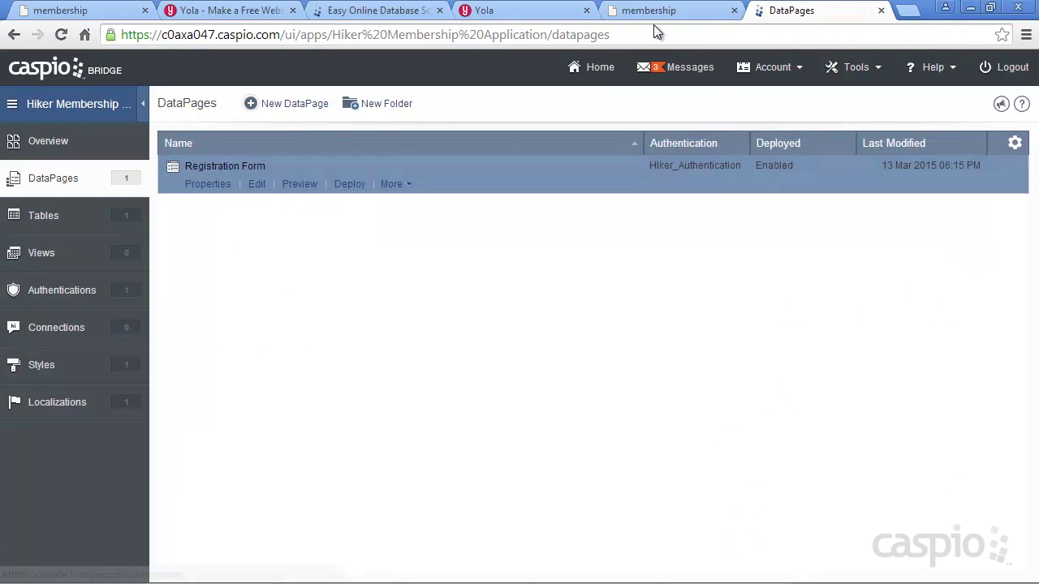
# - Switch to the hiker website, reload its registration page and examine the login form after clearing the prefilled email
pyautogui.click(649, 11)
pyautogui.click(64, 39)
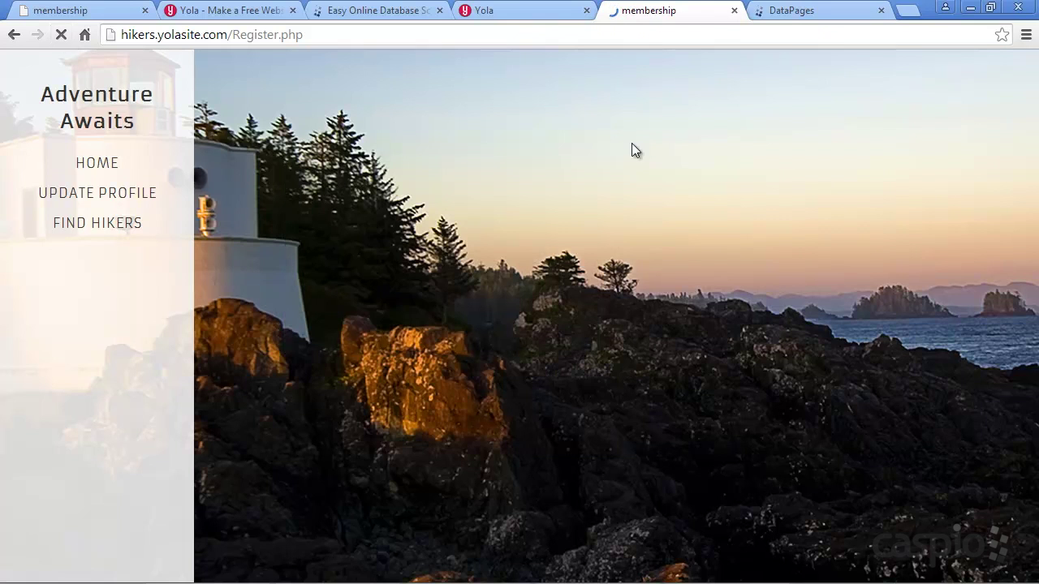
pyautogui.click(474, 221)
pyautogui.moveTo(474, 220); pyautogui.dragTo(306, 195)
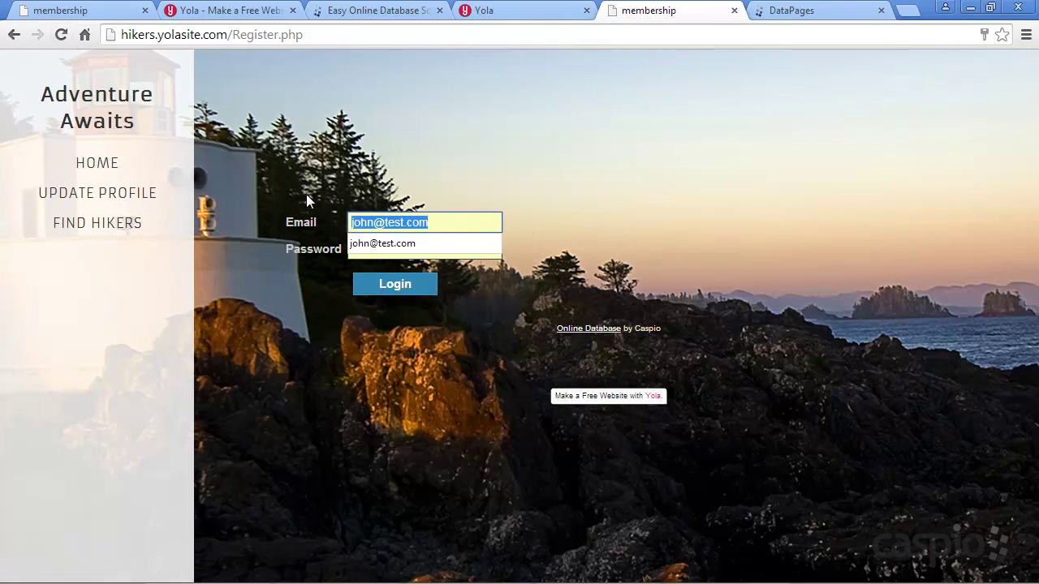
pyautogui.press('BackSpace')
pyautogui.click(602, 195)
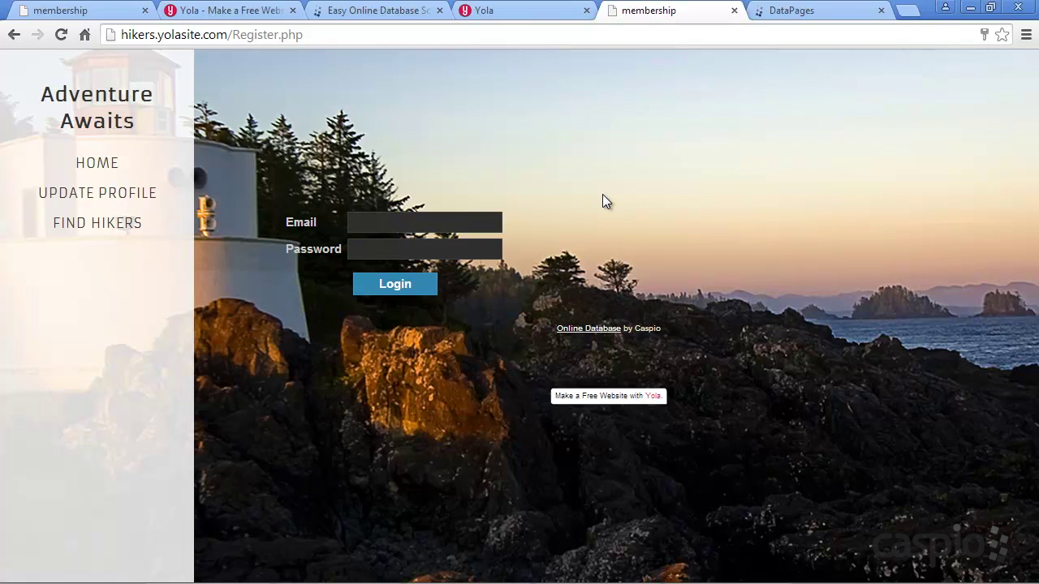
# - Remove the access restriction from the Registration Form DataPage in Caspio Bridge and reload the registration page on the hiker website
pyautogui.click(812, 10)
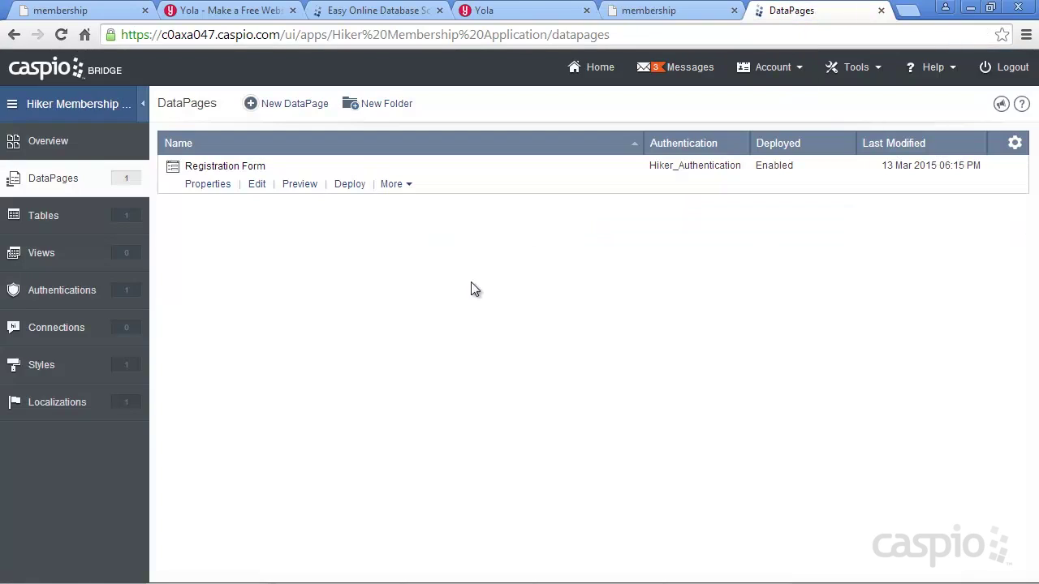
pyautogui.click(256, 185)
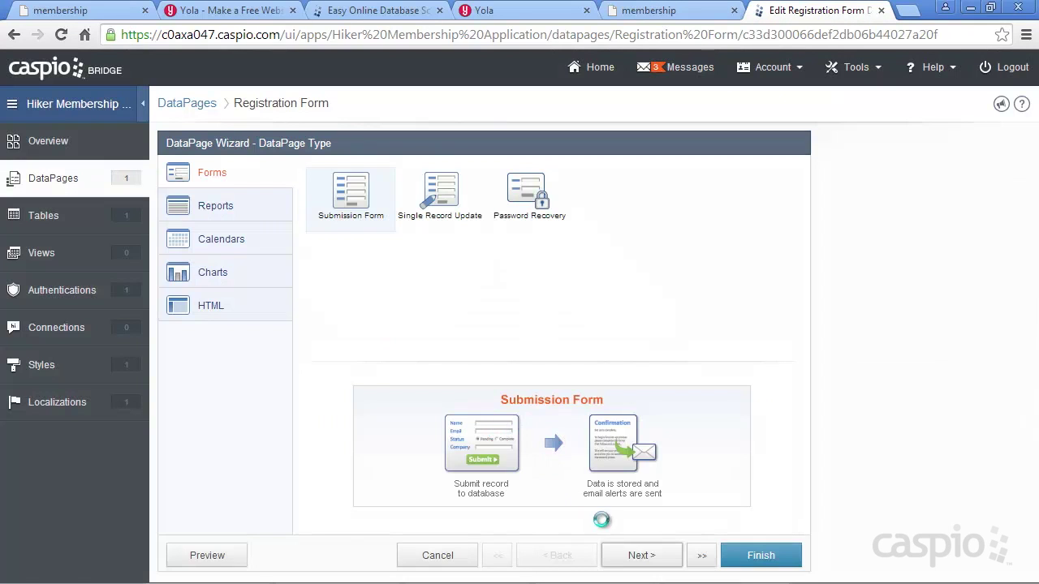
pyautogui.click(638, 555)
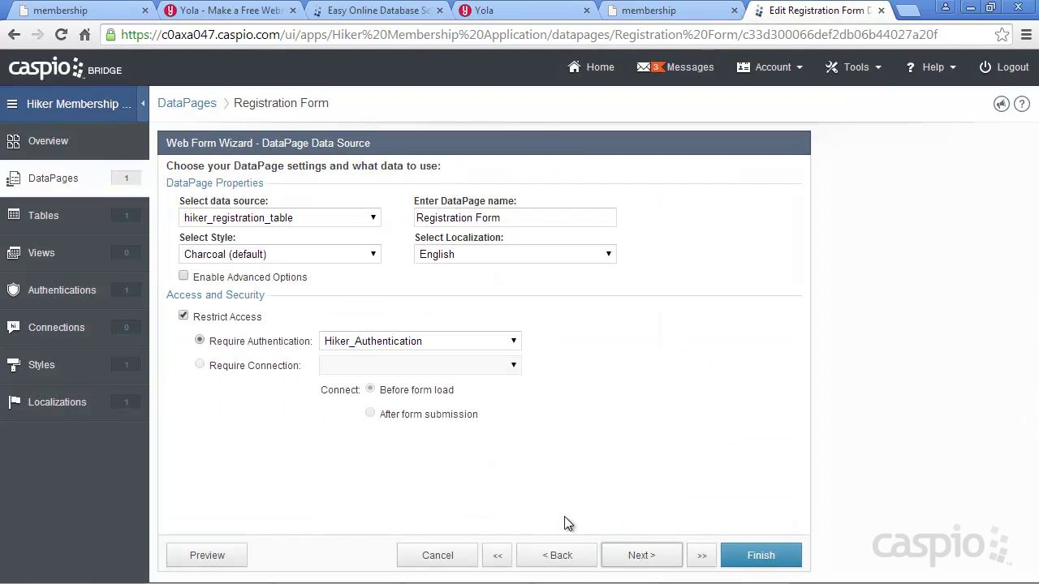
pyautogui.click(184, 317)
pyautogui.click(751, 555)
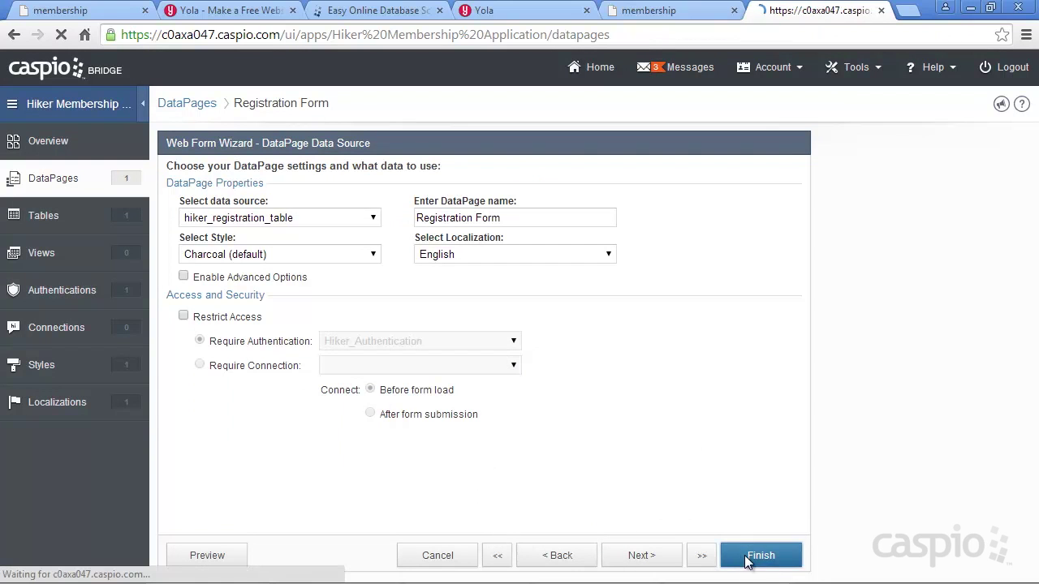
pyautogui.click(654, 10)
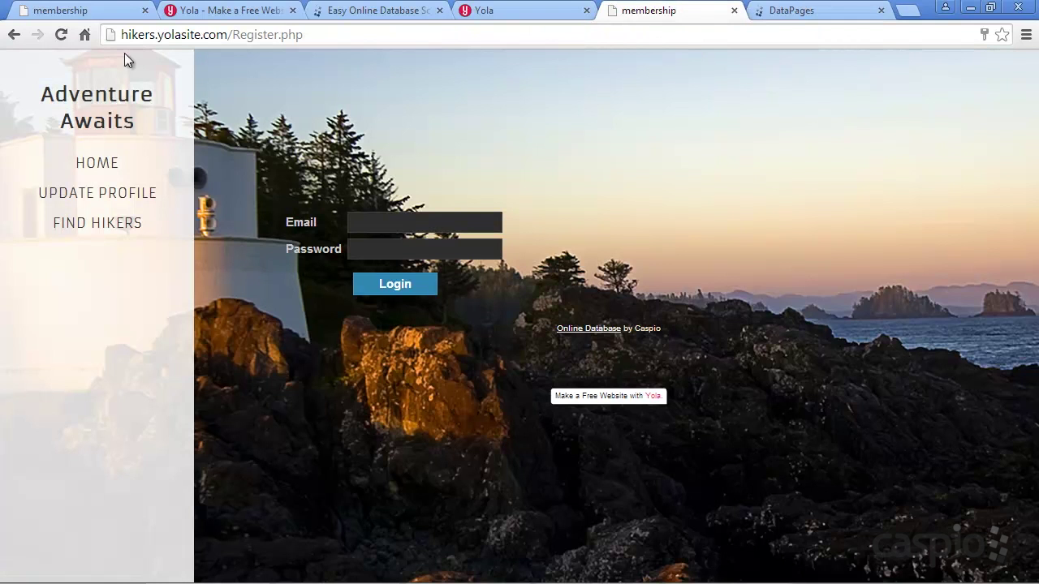
pyautogui.click(61, 35)
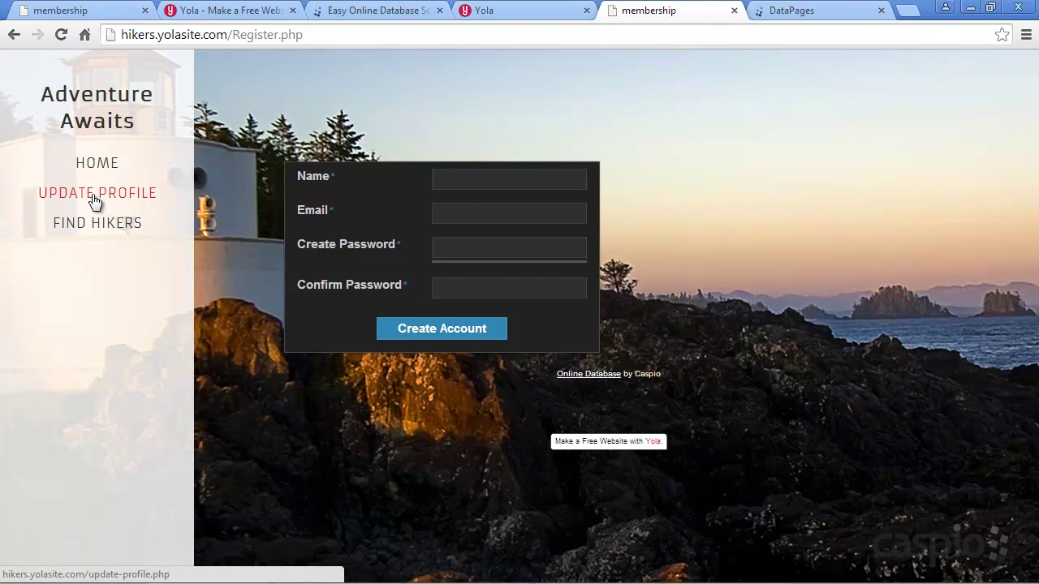
# - Switch back to Caspio Bridge and start a new DataPage of the form type Single Record Update
pyautogui.click(788, 11)
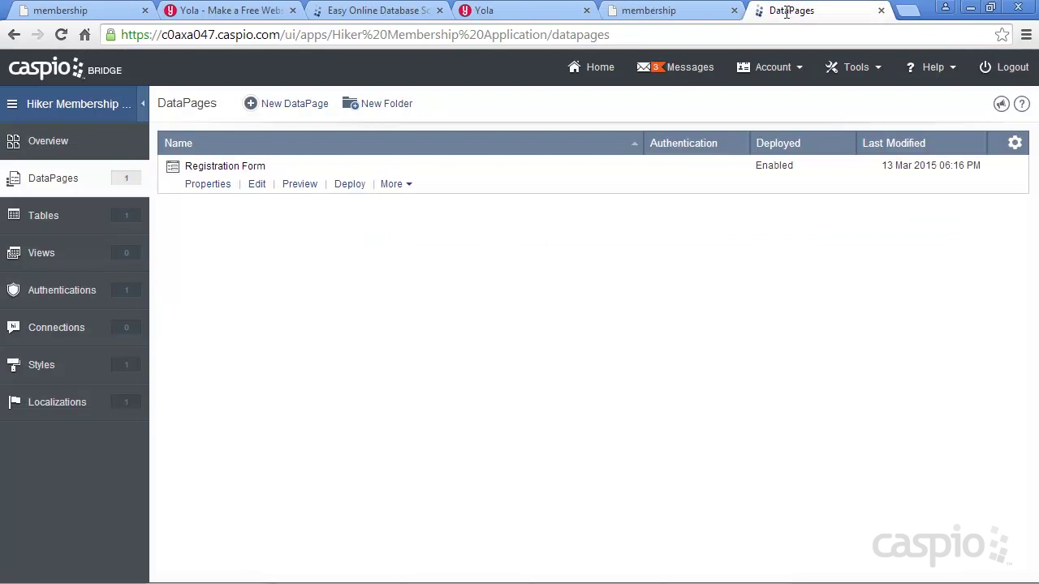
pyautogui.click(280, 107)
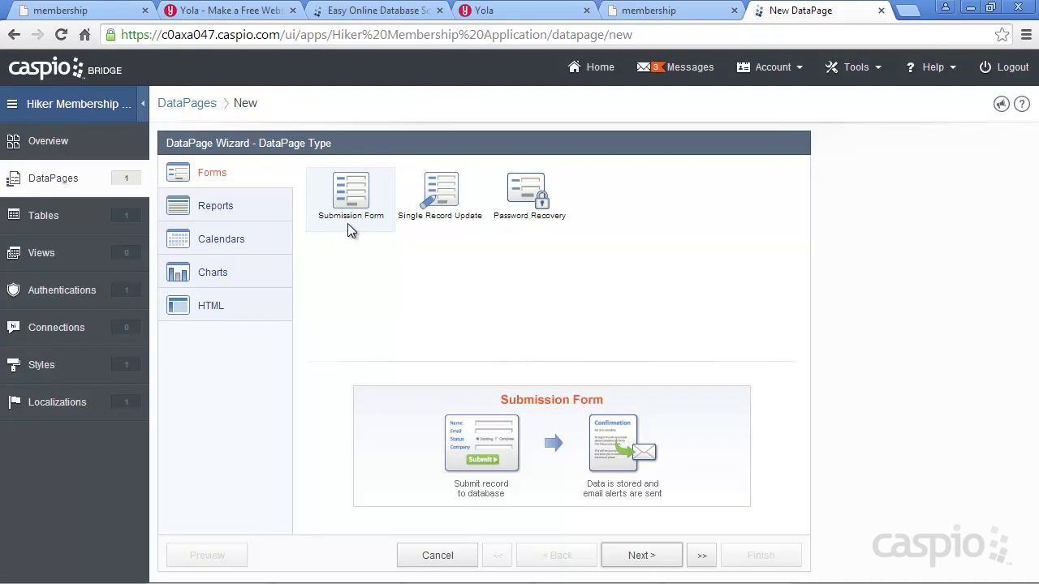
pyautogui.click(435, 225)
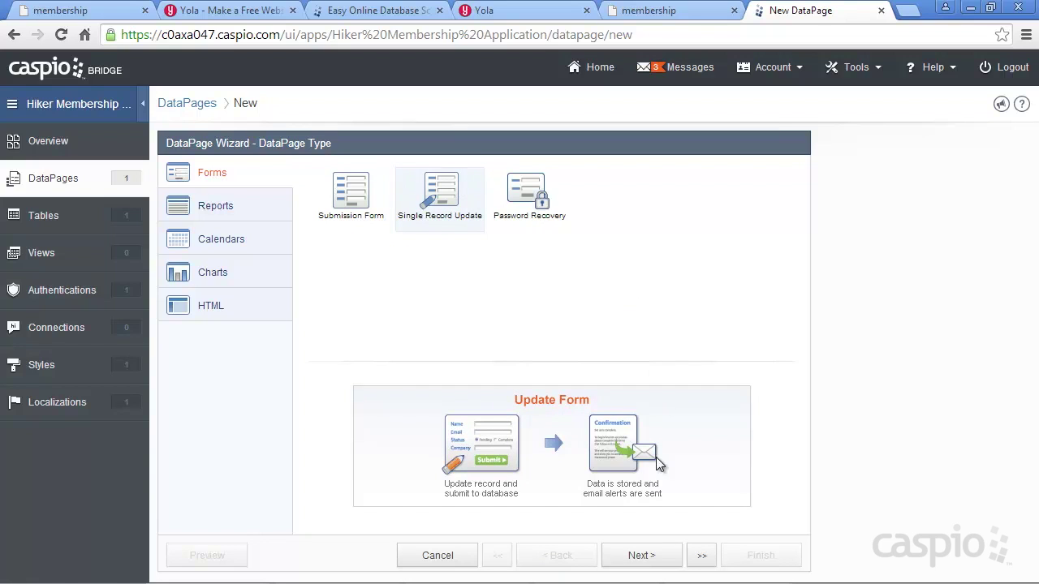
pyautogui.click(644, 557)
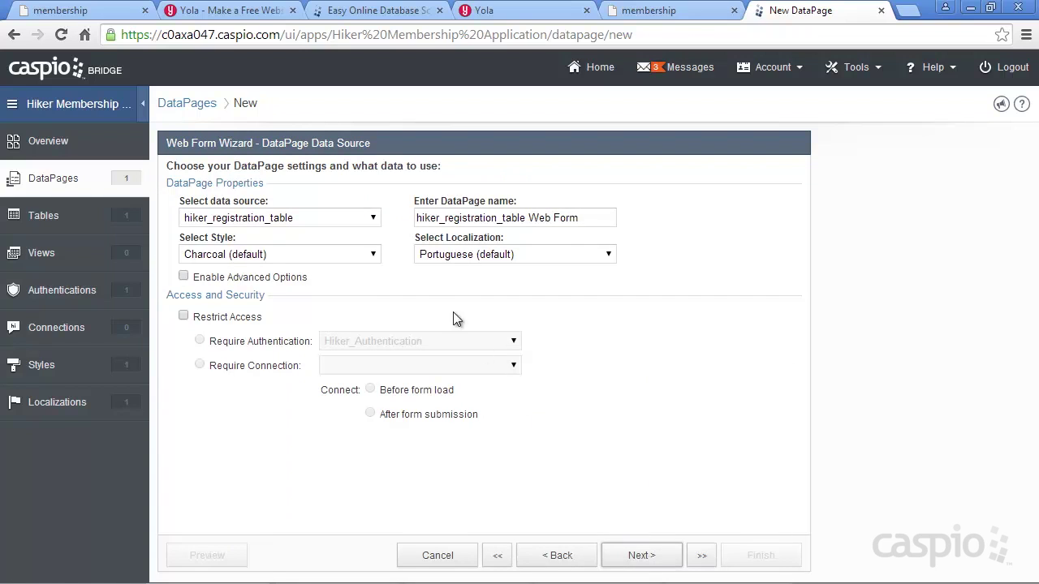
# - Base the DataPage on hiker_registration_table, name it Update Profile and restrict access by requiring Hiker_Authentication
pyautogui.click(373, 219)
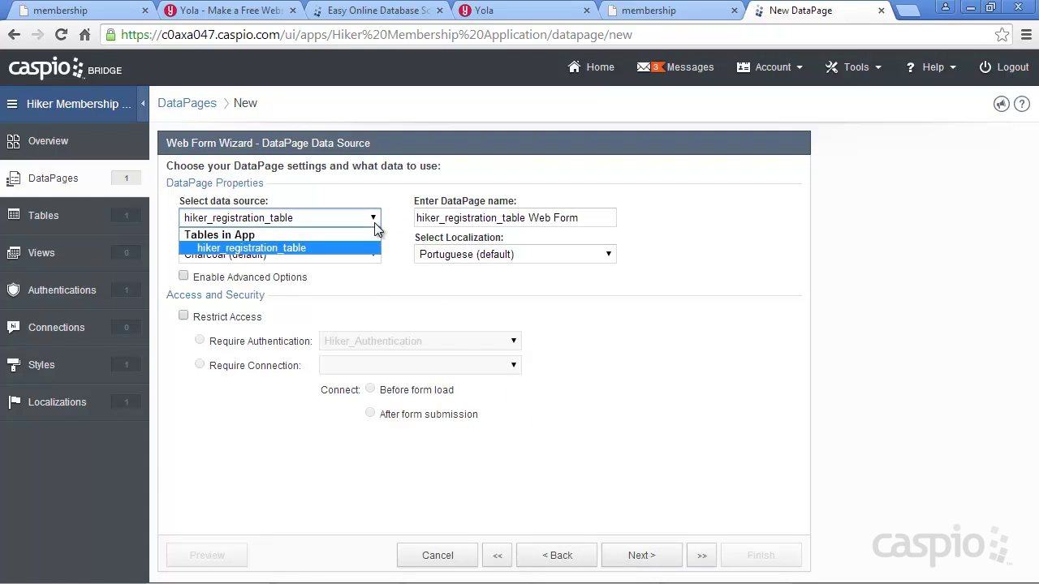
pyautogui.click(360, 248)
pyautogui.click(479, 219)
pyautogui.press('End')
pyautogui.hotkey('ctrl', 'shift', 'Left')
pyautogui.hotkey('ctrl', 'shift', 'Left')
pyautogui.hotkey('ctrl', 'shift', 'Left')
pyautogui.write('Update')
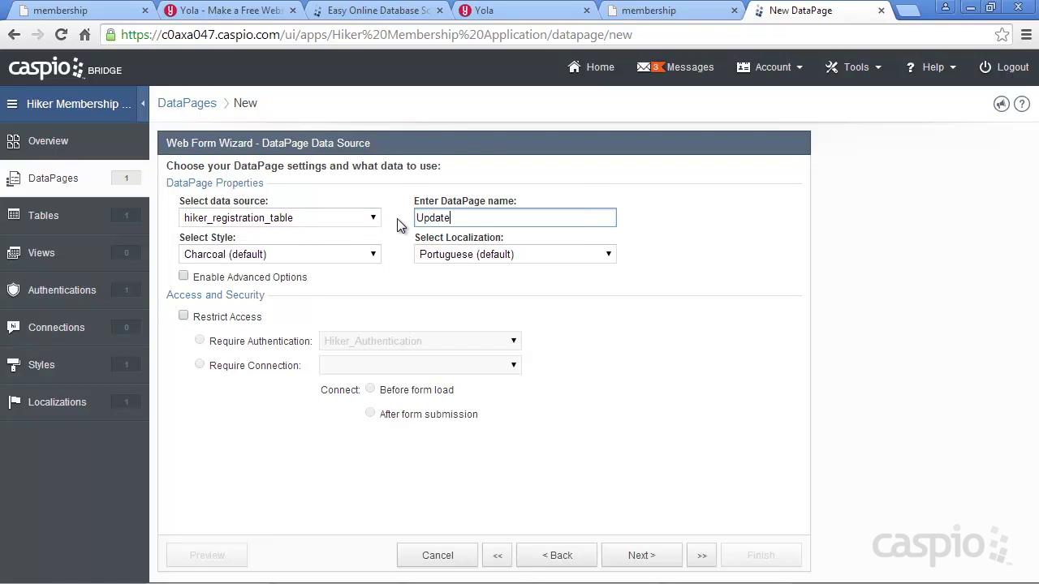
pyautogui.write(' Profile')
pyautogui.click(183, 316)
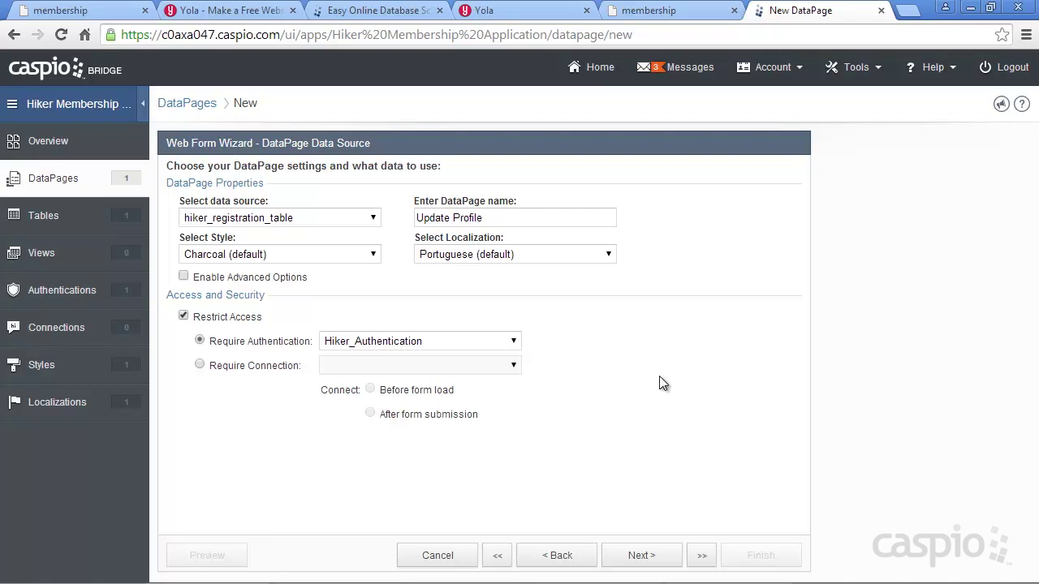
pyautogui.click(647, 558)
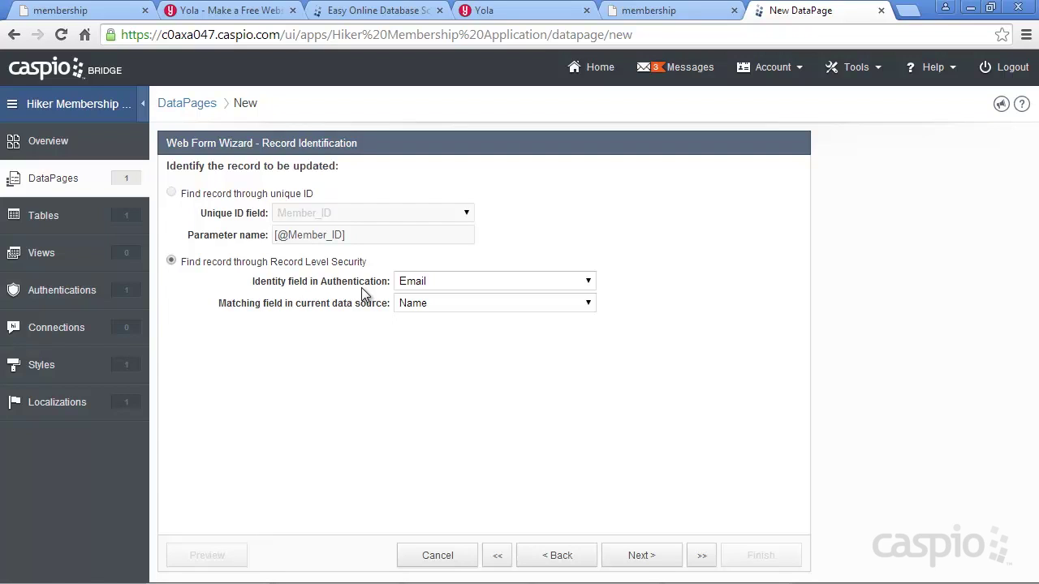
# - Identify the record through Record Level Security, using Member_ID as both the authentication identity field and the matching data source field
pyautogui.click(447, 282)
pyautogui.click(443, 304)
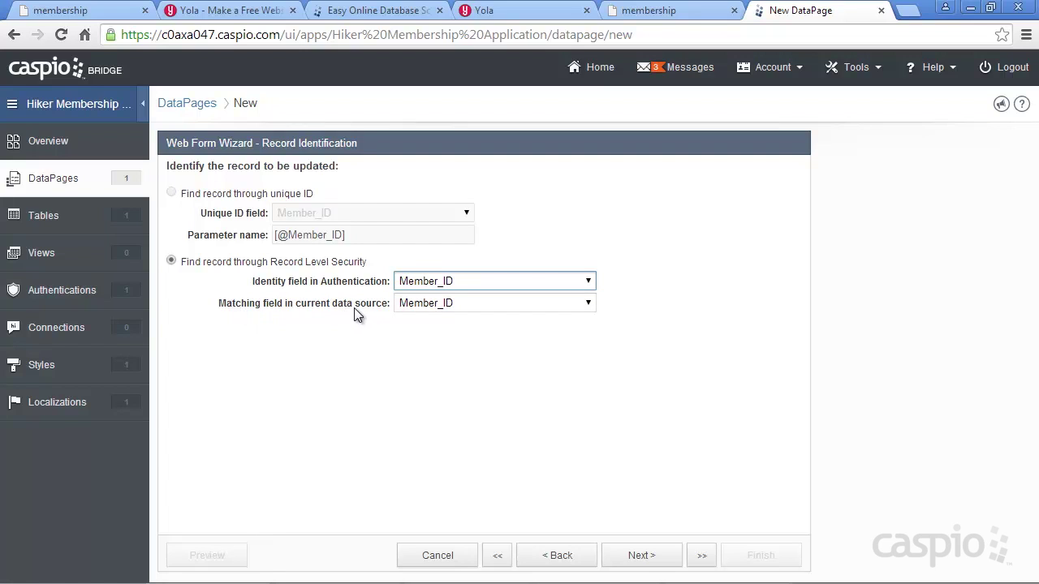
pyautogui.click(557, 555)
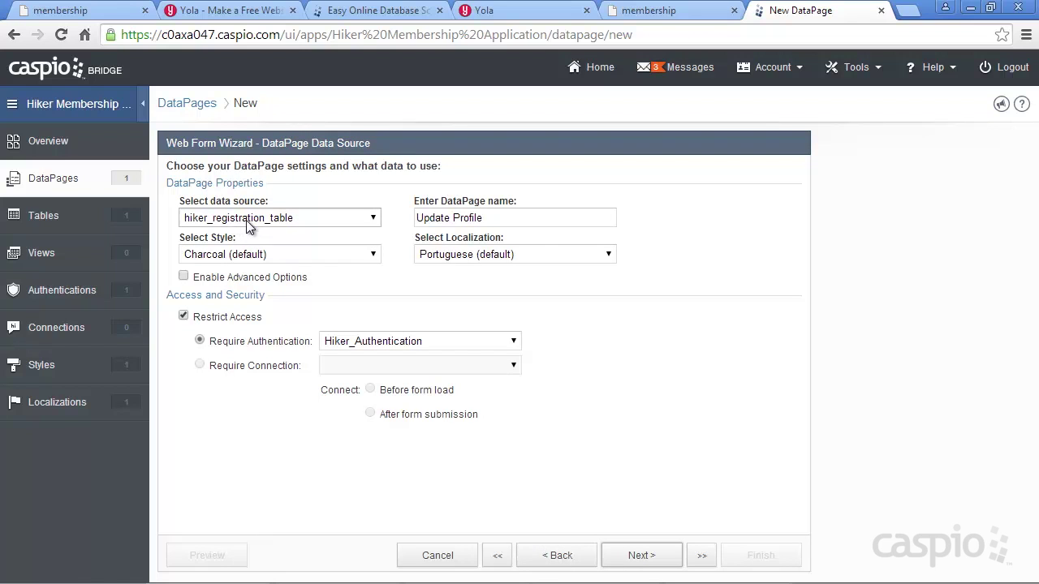
pyautogui.click(641, 555)
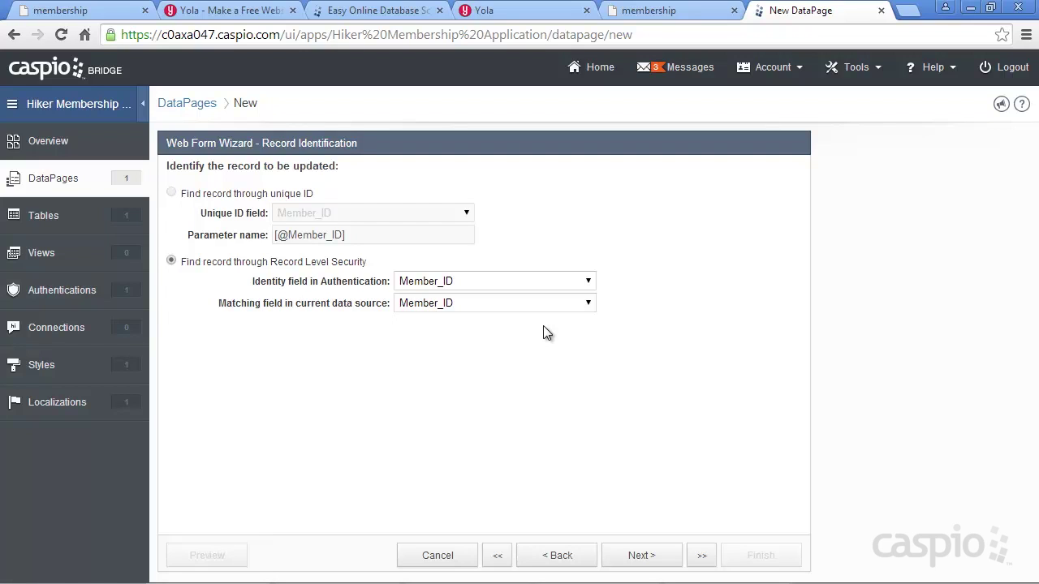
pyautogui.click(649, 559)
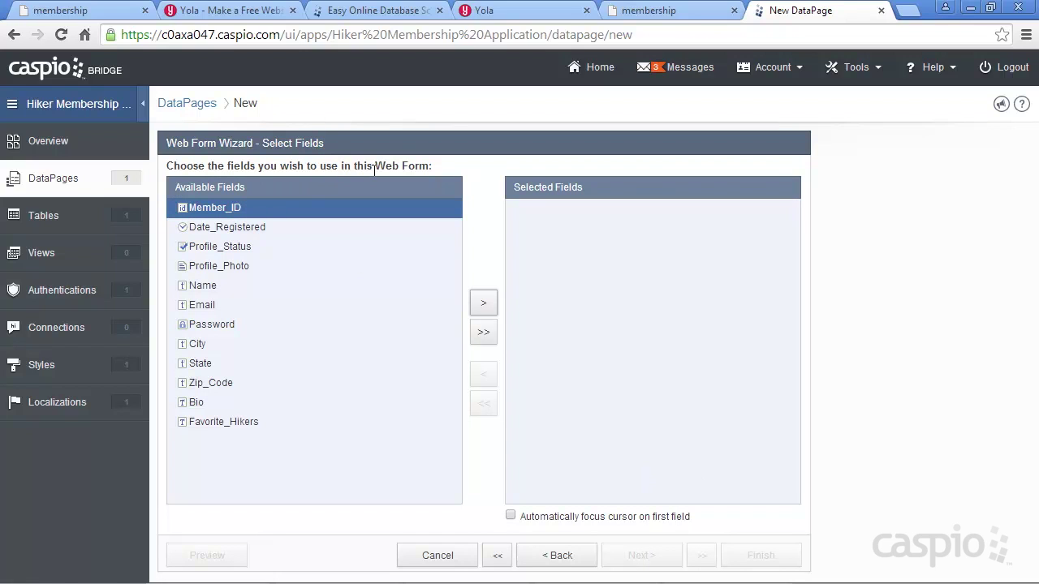
# - Add every available field from Date_Registered through Favorite_Hikers to the web form, leaving out Member_ID
pyautogui.click(259, 227)
pyautogui.click(483, 308)
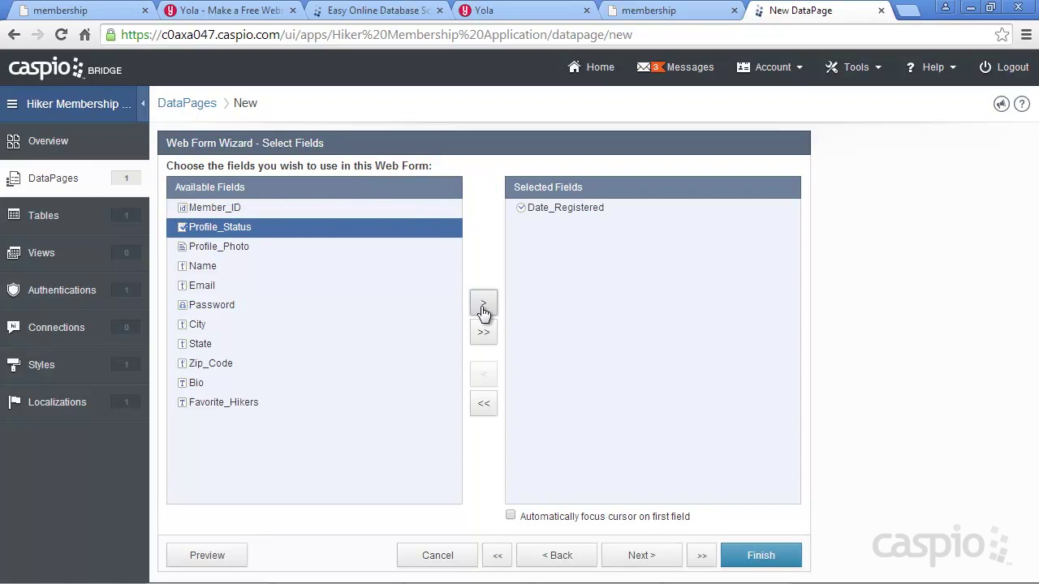
pyautogui.click(484, 309)
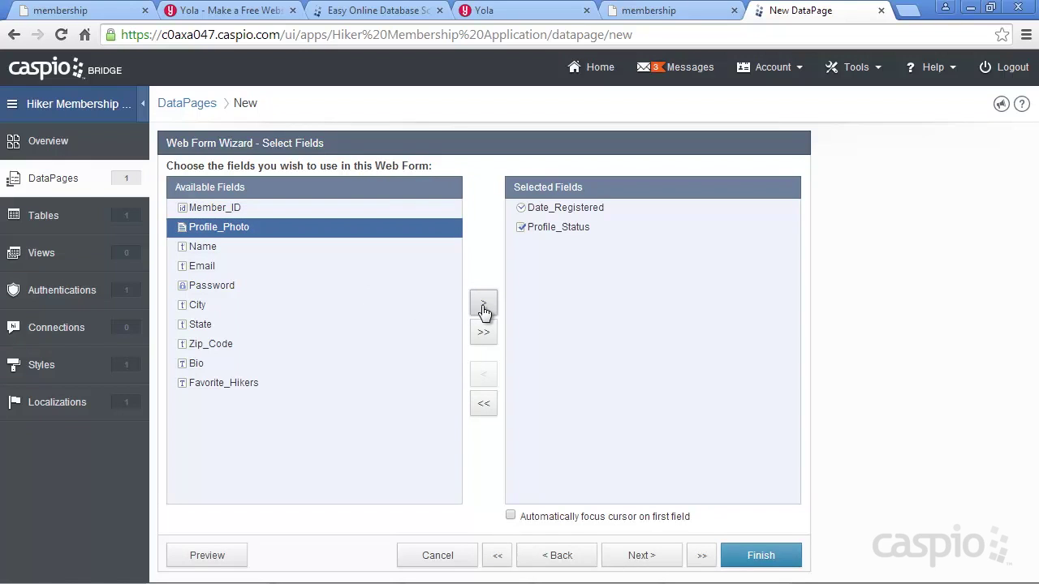
pyautogui.click(484, 308)
pyautogui.click(484, 308)
pyautogui.click(483, 308)
pyautogui.click(483, 309)
pyautogui.click(484, 308)
pyautogui.click(484, 309)
pyautogui.click(484, 309)
pyautogui.click(484, 309)
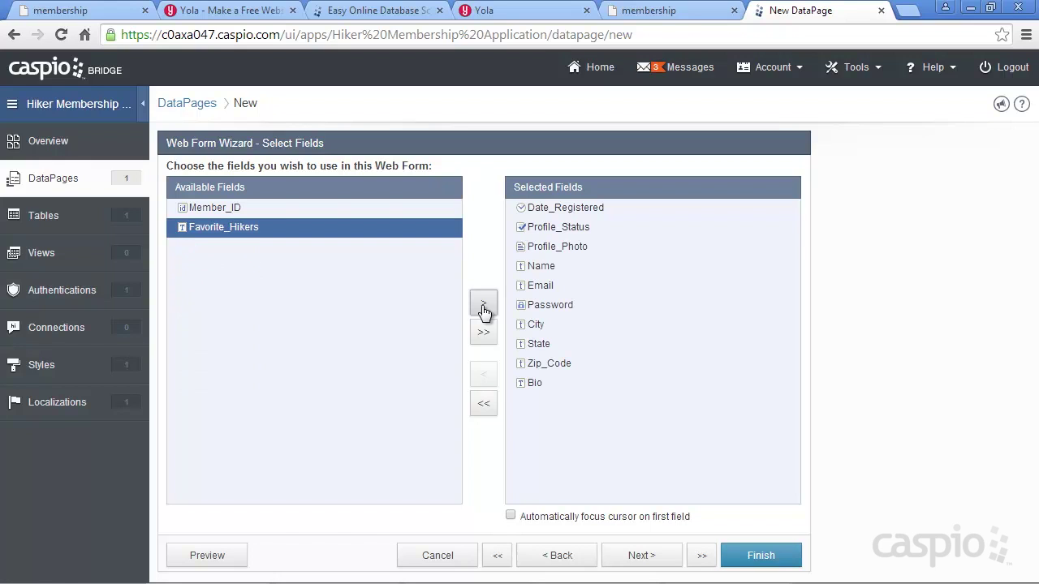
pyautogui.click(484, 308)
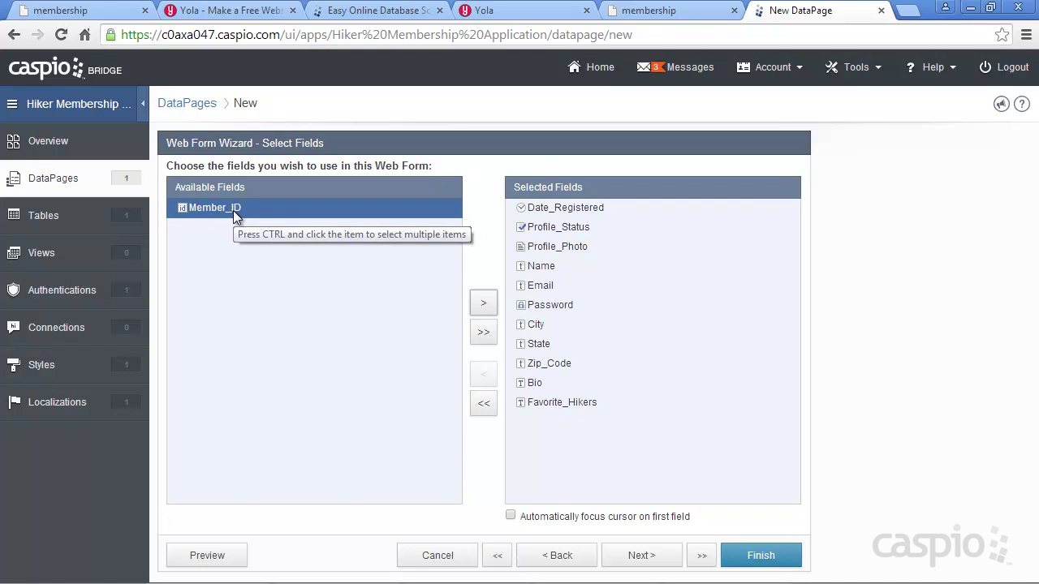
# - Continue to the field configuration and change the Date_Registered label to "Member since"
pyautogui.click(631, 555)
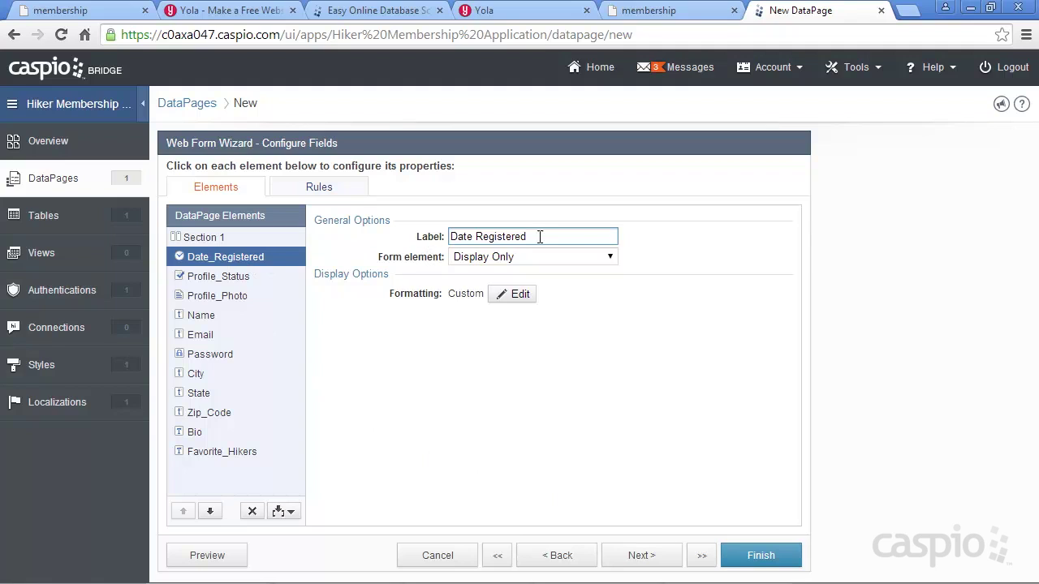
pyautogui.moveTo(524, 236); pyautogui.dragTo(447, 235)
pyautogui.write('Member since')
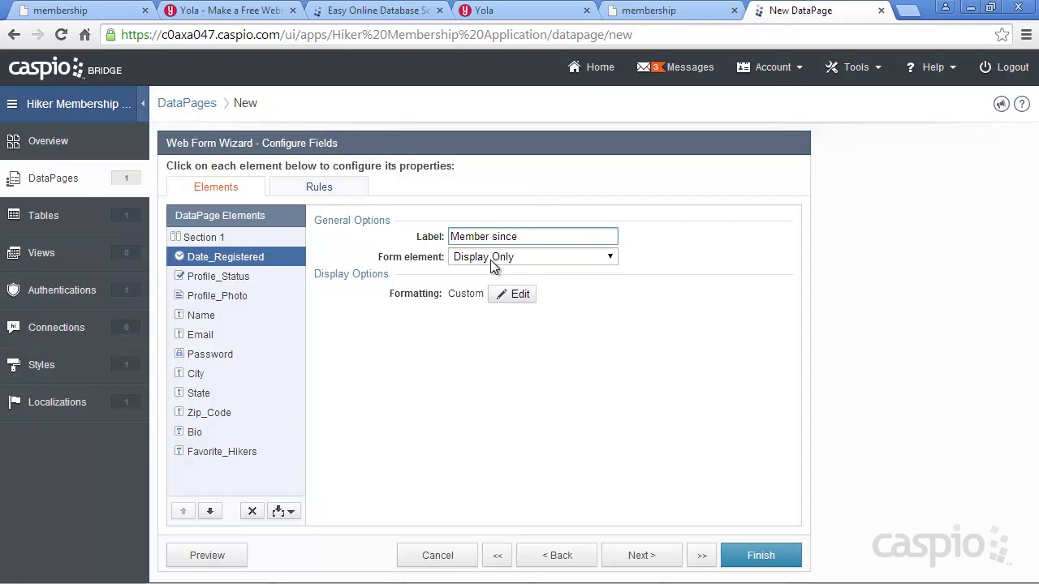
# - Move the Profile_Status element down to the end of the DataPage elements, below Favorite_Hikers
pyautogui.click(243, 276)
pyautogui.click(214, 512)
pyautogui.tripleClick(214, 511)
pyautogui.tripleClick(214, 512)
pyautogui.doubleClick(214, 512)
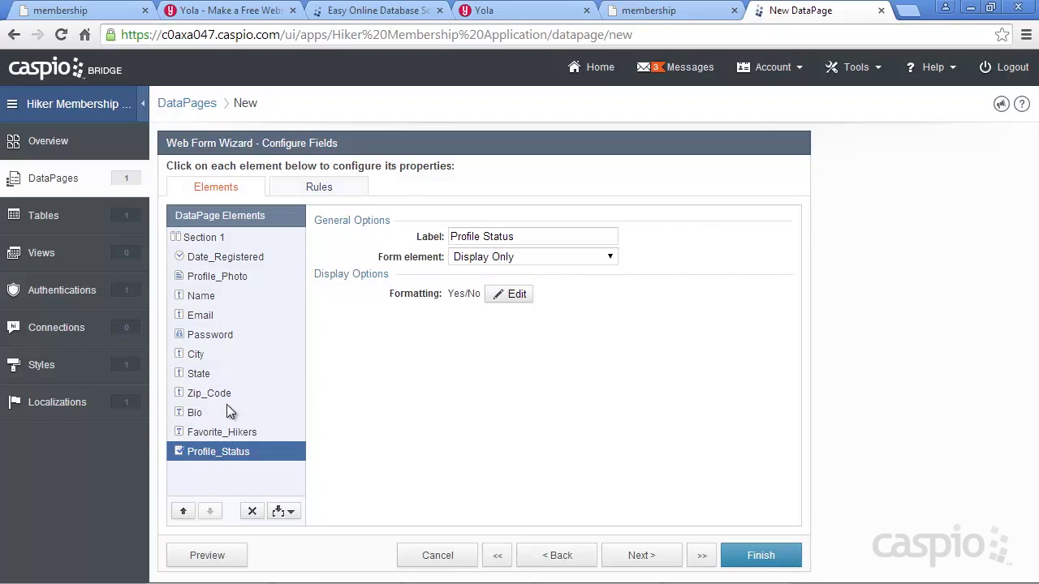
# - Make Profile_Photo a File element displayed as an image with a width of 200, leaving the image height empty
pyautogui.click(202, 276)
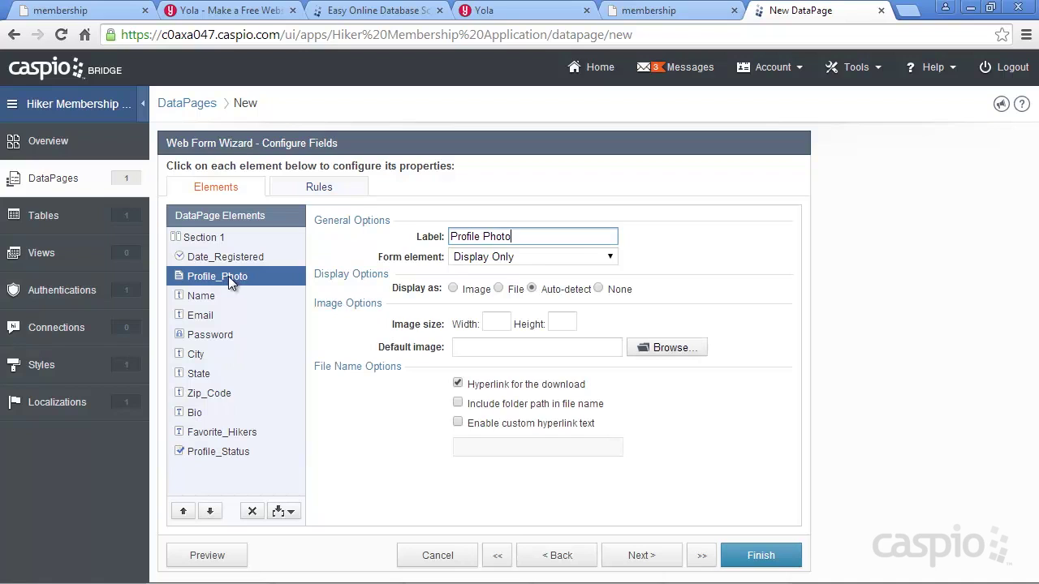
pyautogui.click(487, 261)
pyautogui.click(481, 287)
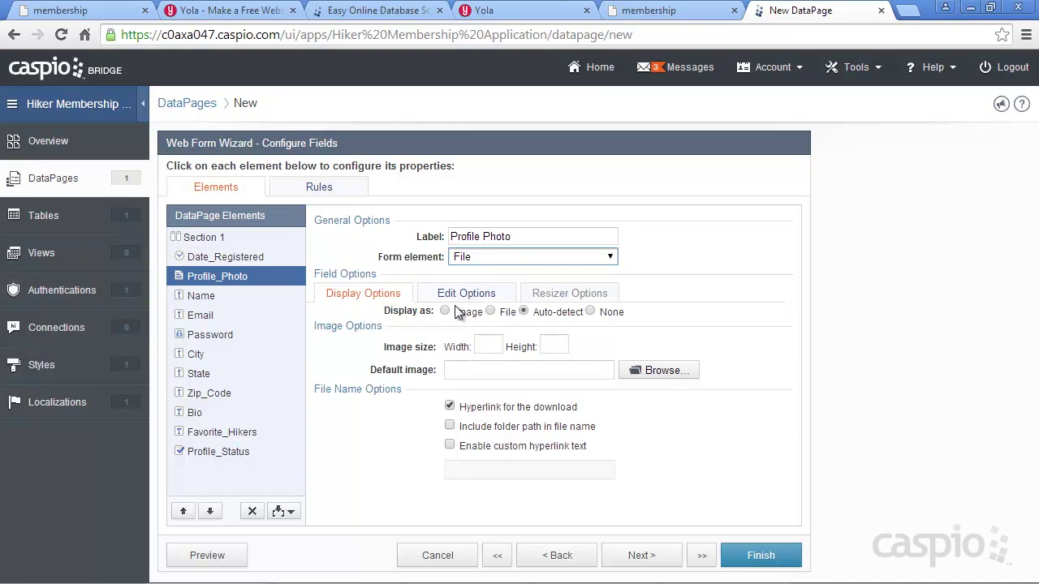
pyautogui.click(489, 346)
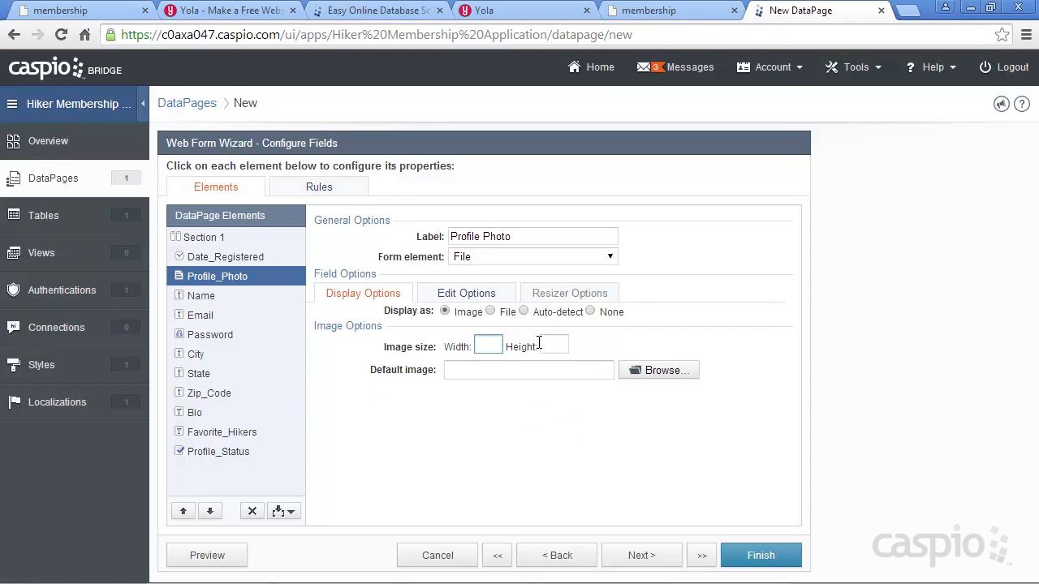
pyautogui.write('200')
pyautogui.click(553, 344)
pyautogui.write('200')
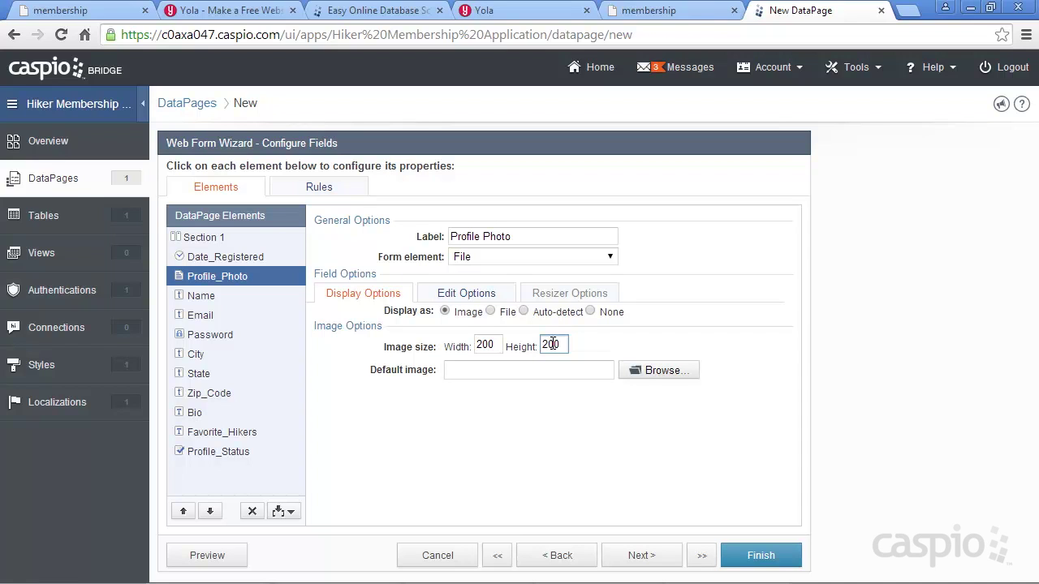
pyautogui.doubleClick(552, 345)
pyautogui.press('BackSpace')
# - Change the Name element to a Text Field and make it required
pyautogui.click(204, 297)
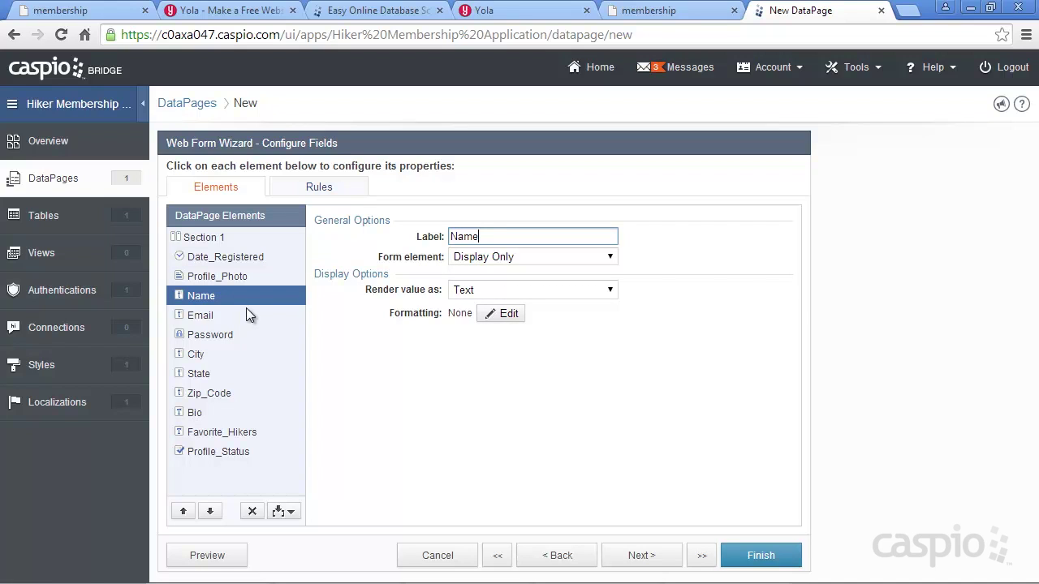
pyautogui.click(495, 258)
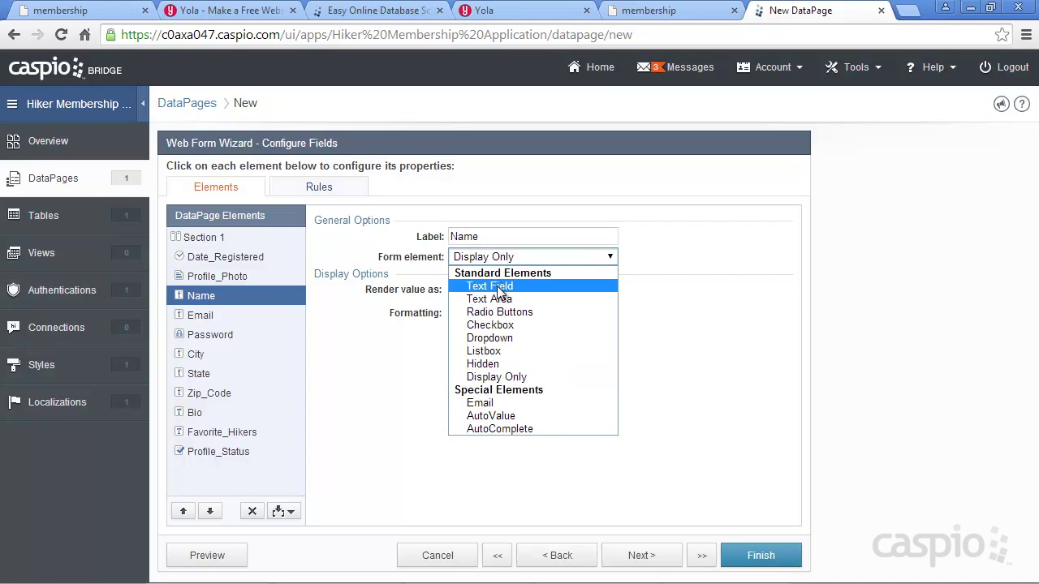
pyautogui.click(497, 285)
pyautogui.click(453, 289)
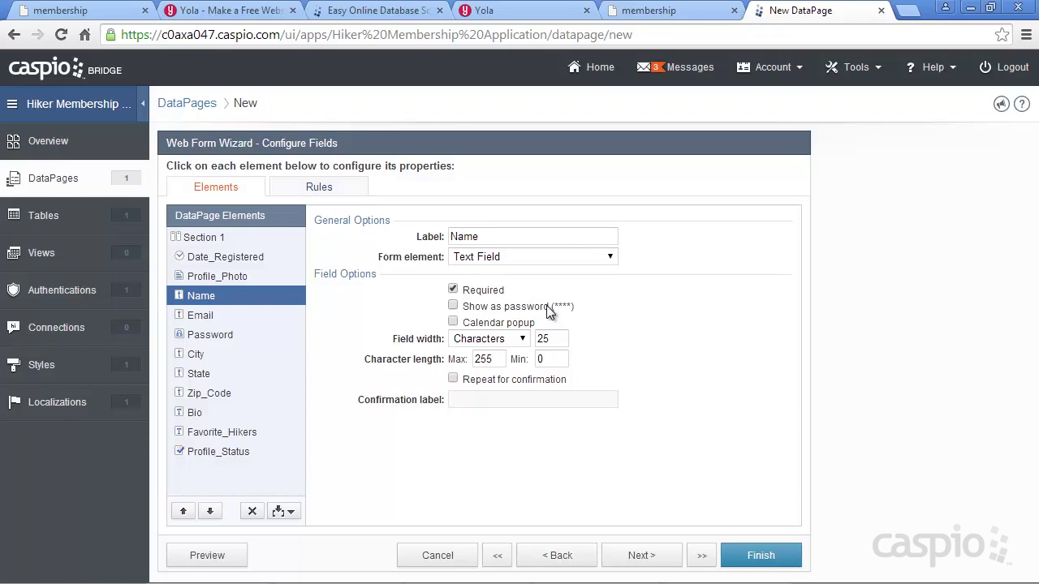
# - Set the Email element's form element to Email and turn off current password validation for the Password element
pyautogui.click(237, 316)
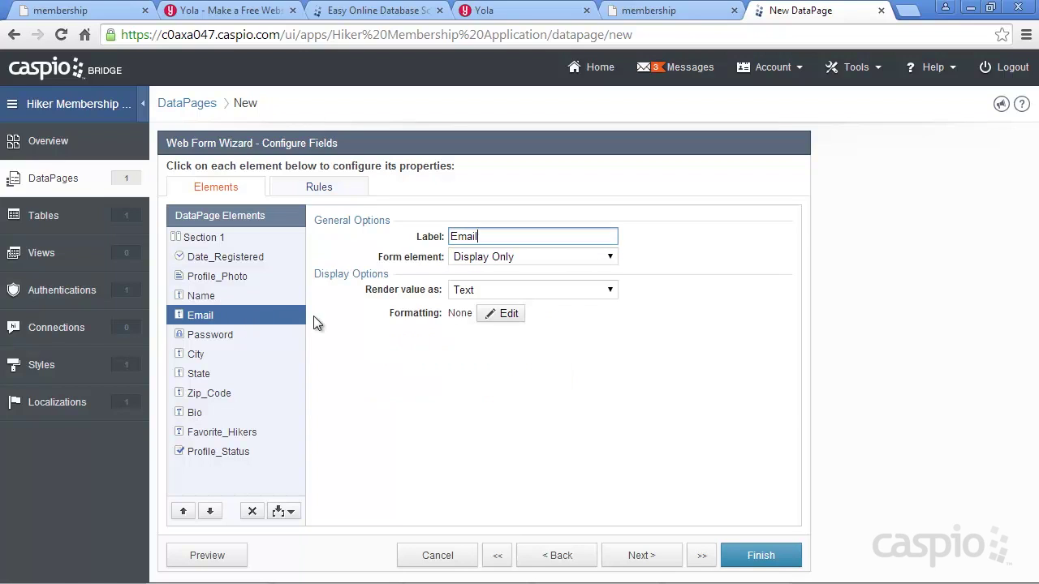
pyautogui.click(495, 258)
pyautogui.click(492, 362)
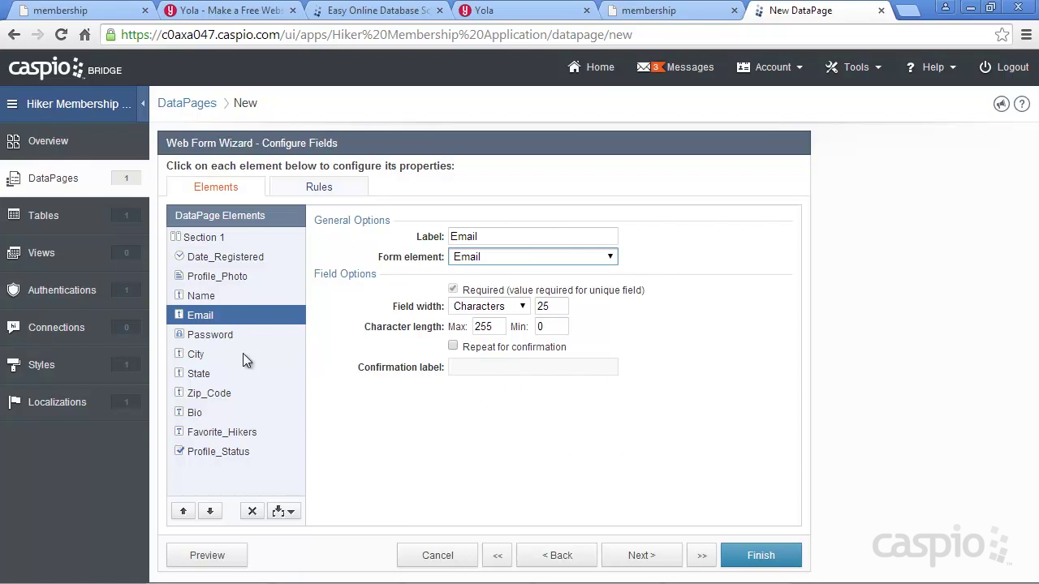
pyautogui.click(218, 337)
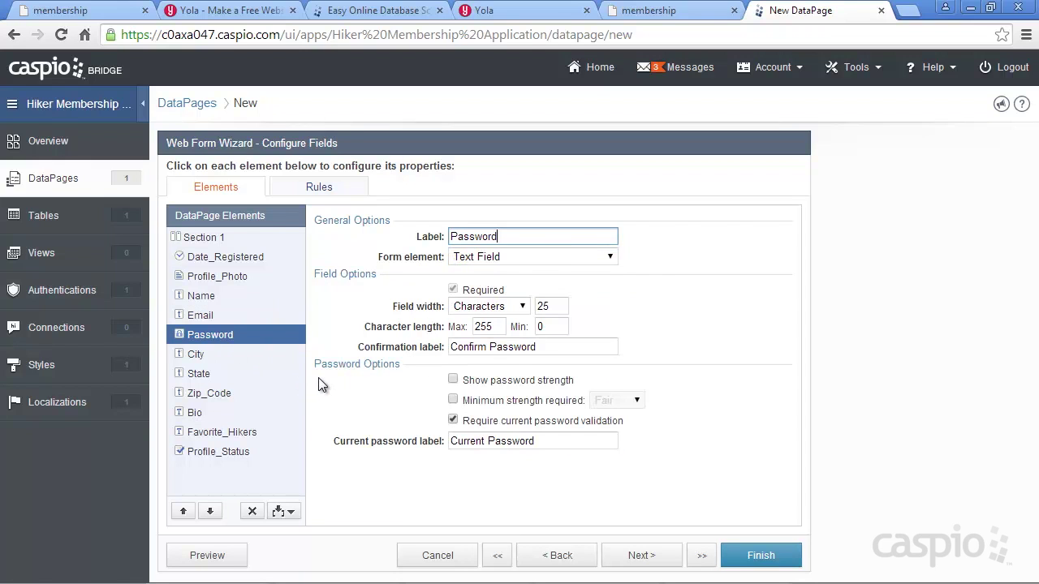
pyautogui.click(453, 422)
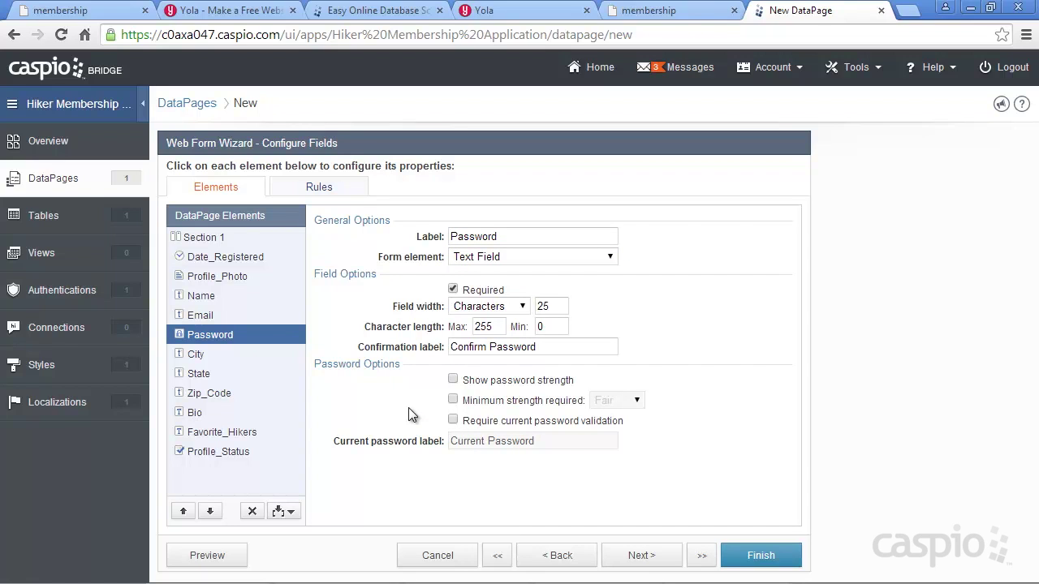
# - Change the City element's form element to a Text Field
pyautogui.click(203, 355)
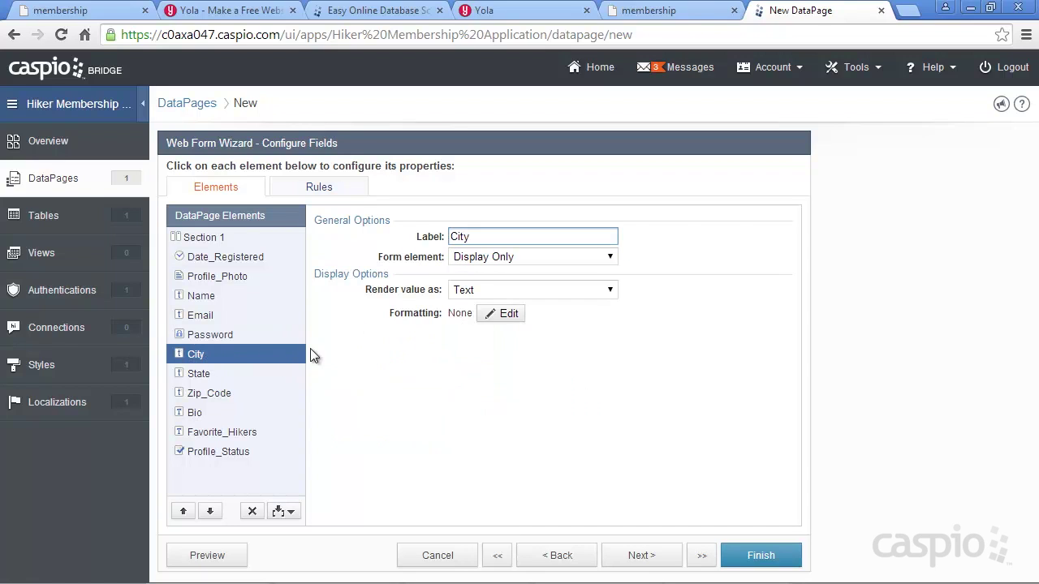
pyautogui.click(494, 257)
pyautogui.click(484, 284)
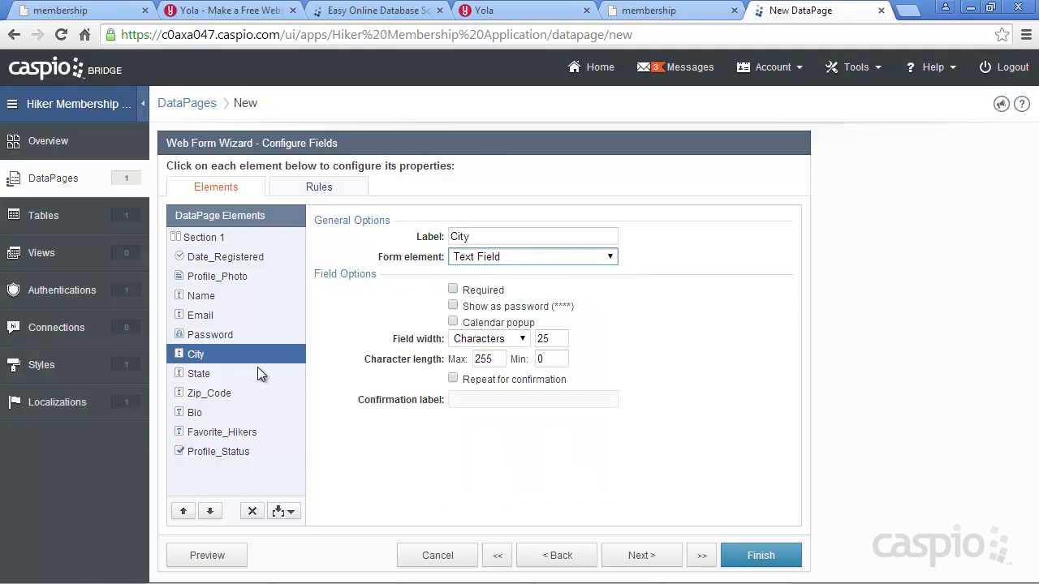
# - Change the State element's form element to a Dropdown
pyautogui.click(244, 372)
pyautogui.click(520, 257)
pyautogui.click(487, 287)
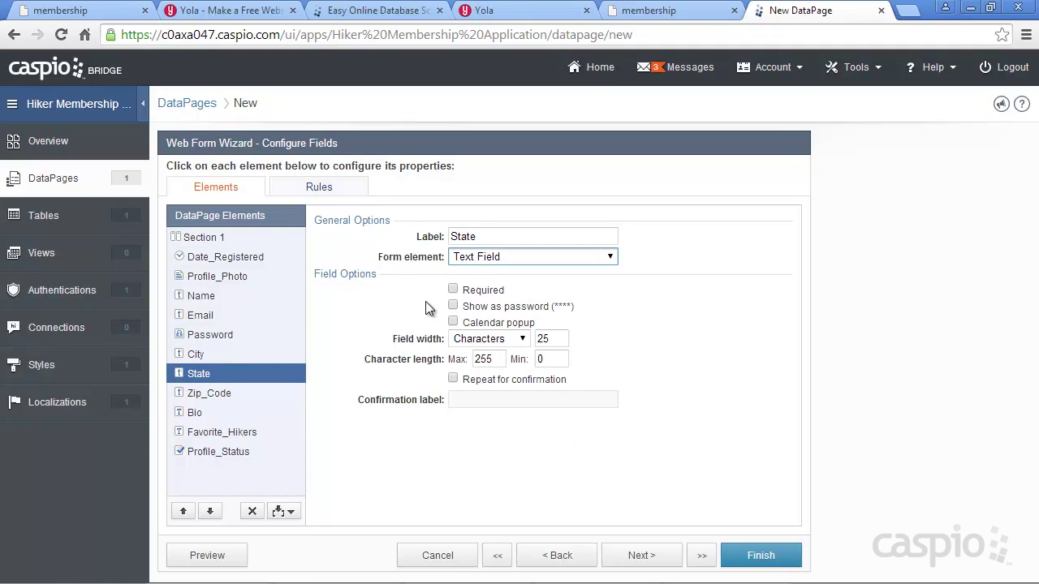
pyautogui.click(502, 258)
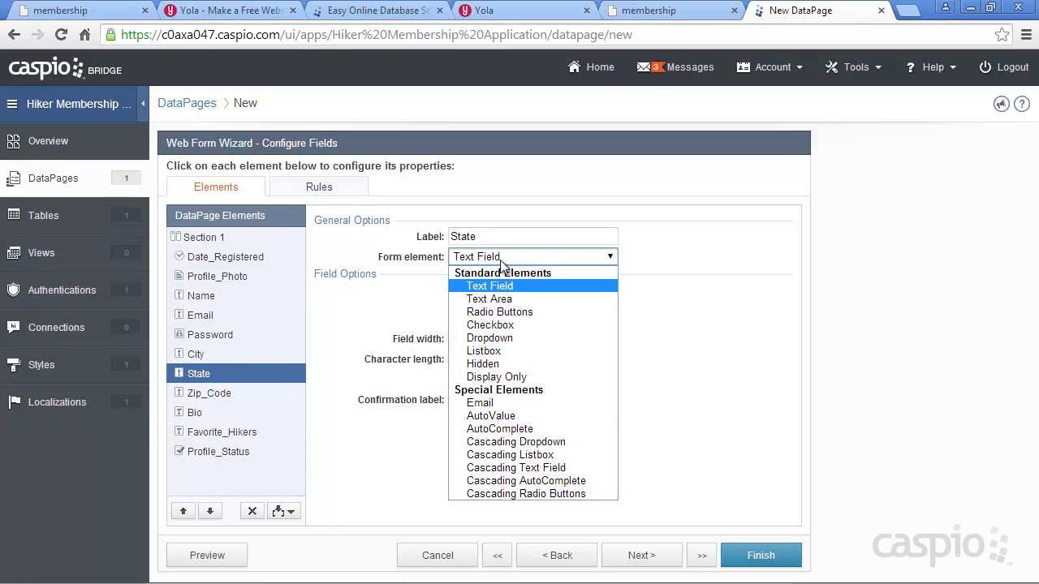
pyautogui.click(496, 337)
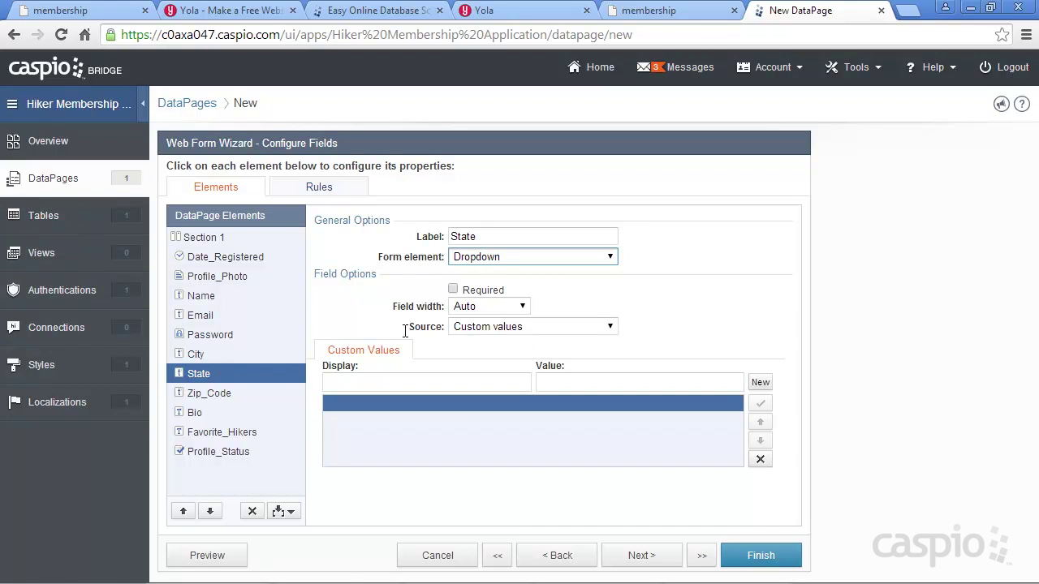
pyautogui.click(479, 327)
pyautogui.click(482, 355)
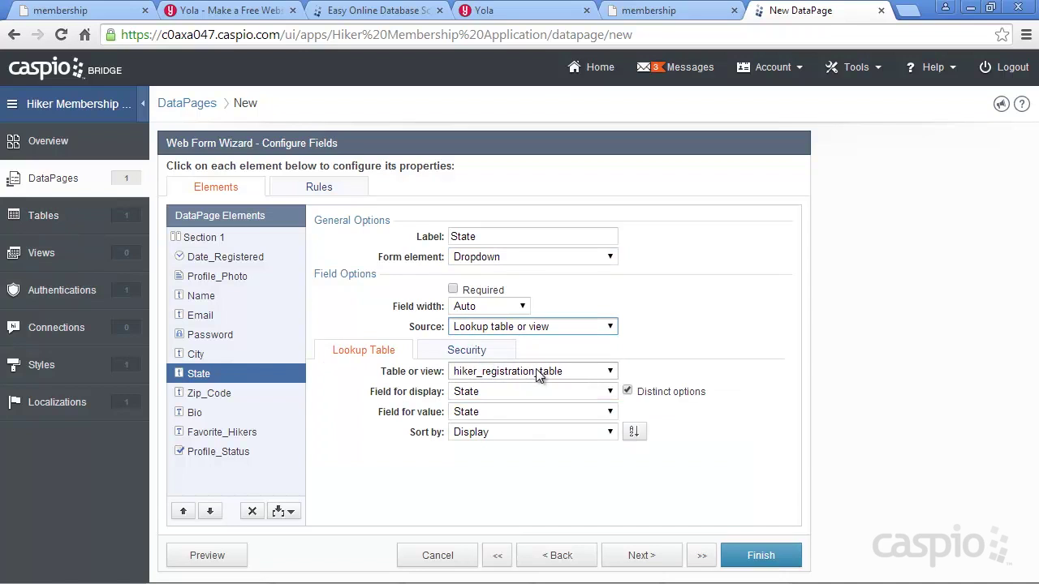
pyautogui.click(533, 327)
pyautogui.click(523, 341)
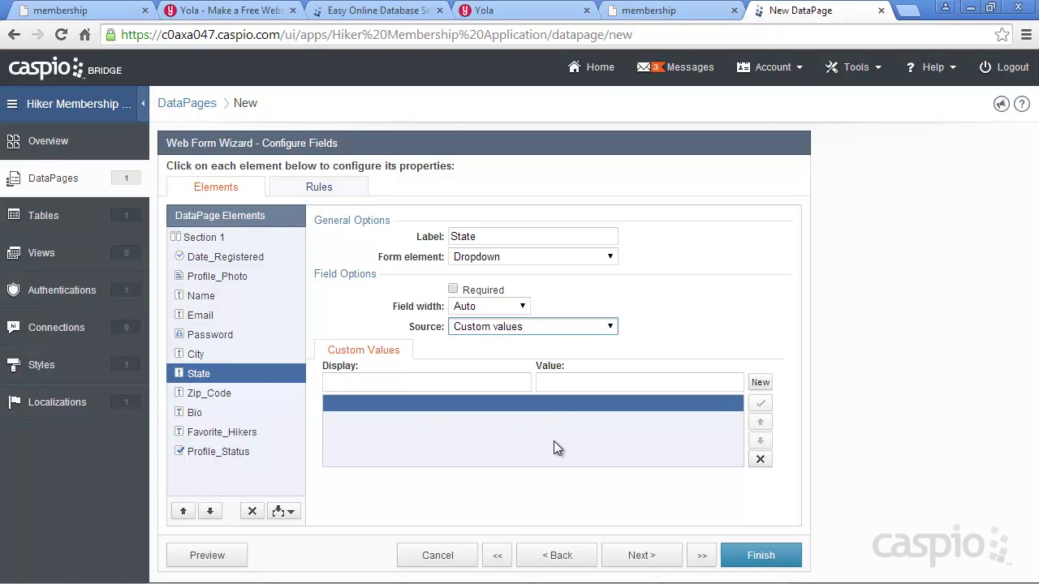
# - Add New York, Nevada and Hawaii as custom values for the State dropdown, keeping Custom values as its source
pyautogui.click(493, 383)
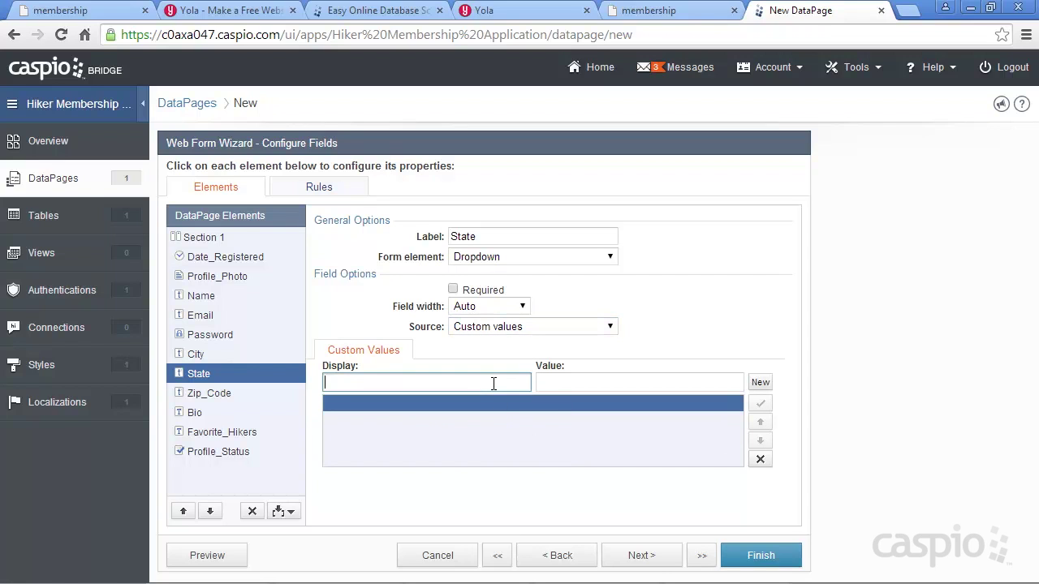
pyautogui.write('New York')
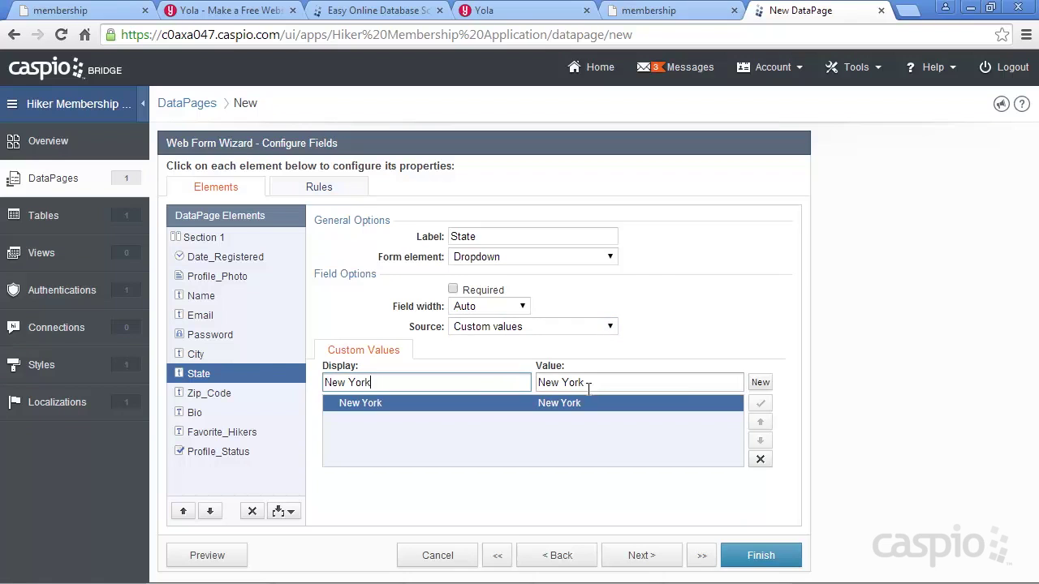
pyautogui.click(767, 383)
pyautogui.write('Nevada')
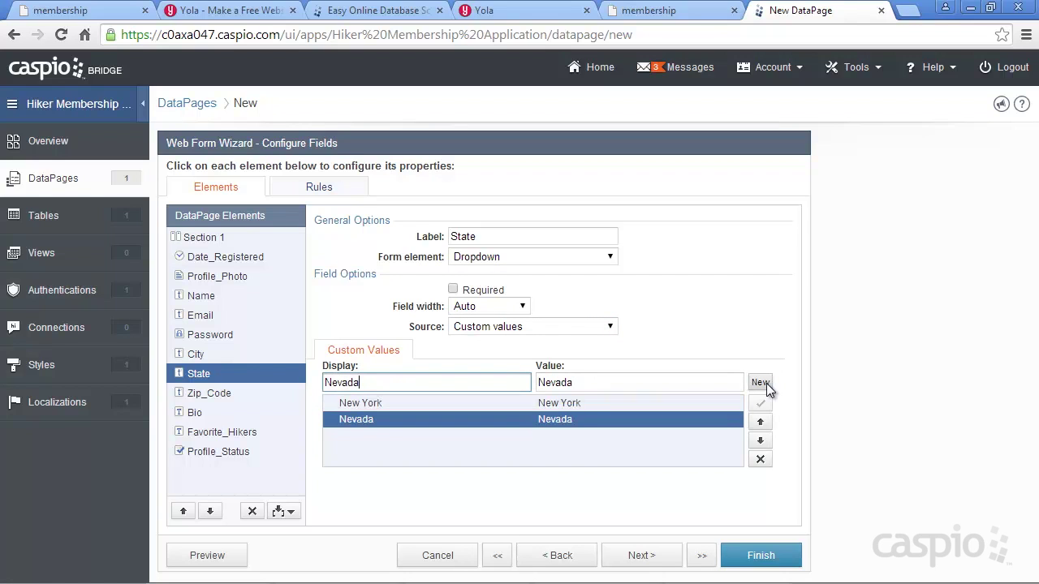
pyautogui.click(766, 384)
pyautogui.write('Hawii')
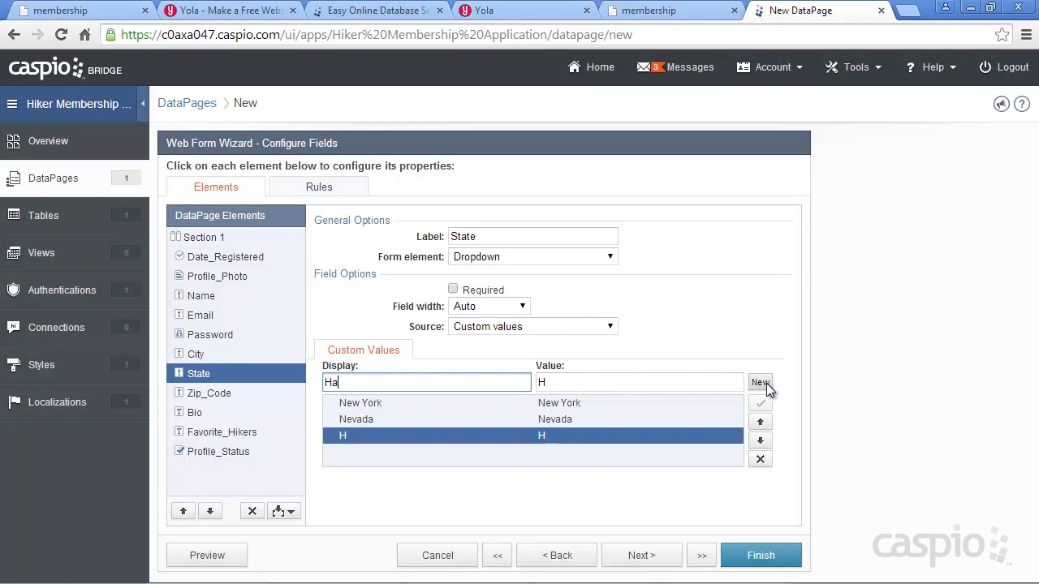
pyautogui.press('BackSpace')
pyautogui.write('aii')
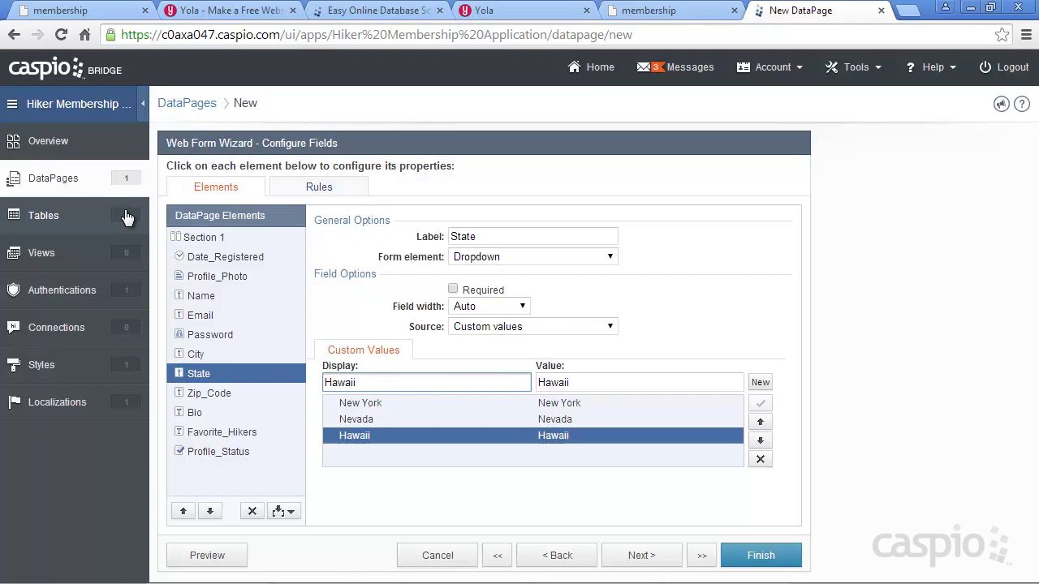
pyautogui.click(483, 328)
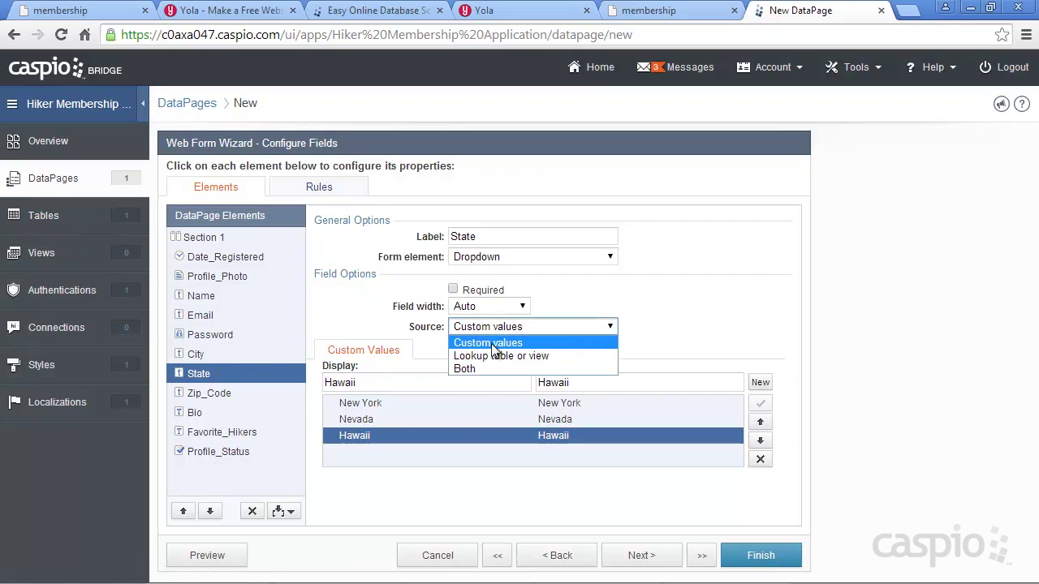
pyautogui.click(487, 343)
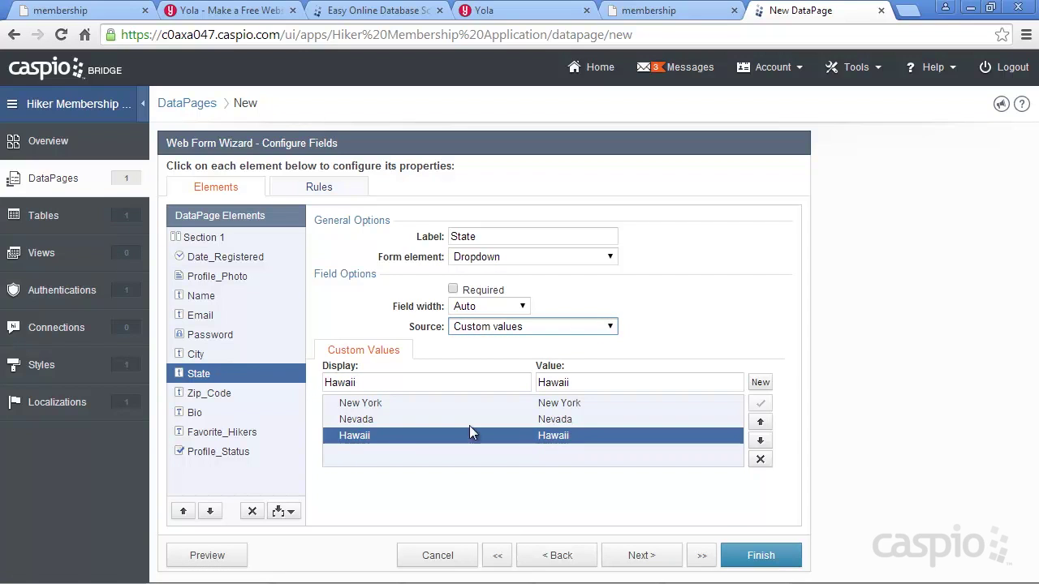
# - Change the Zip_Code element's form element to a Text Field
pyautogui.click(221, 392)
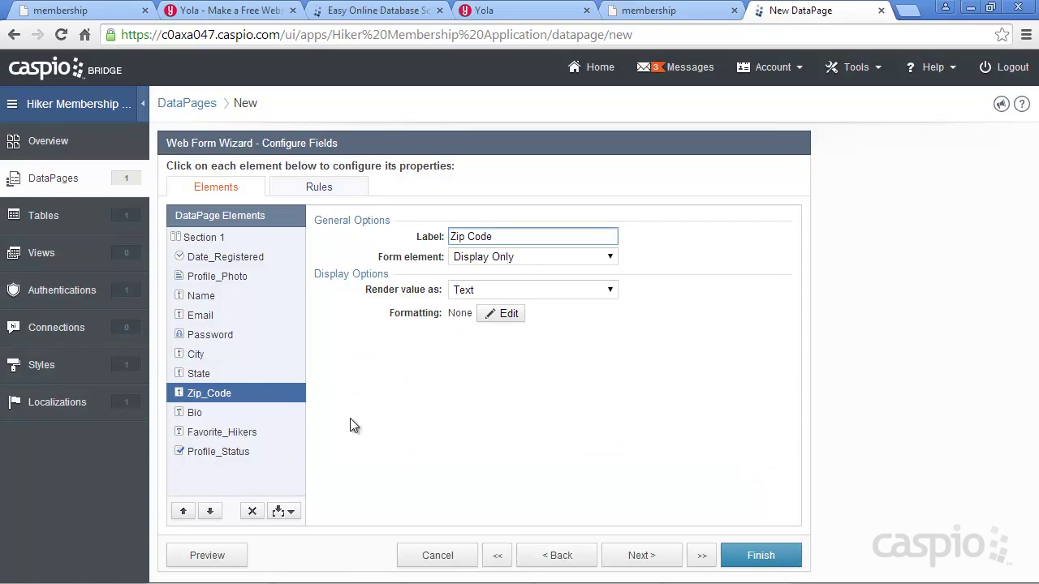
pyautogui.click(532, 256)
pyautogui.click(513, 284)
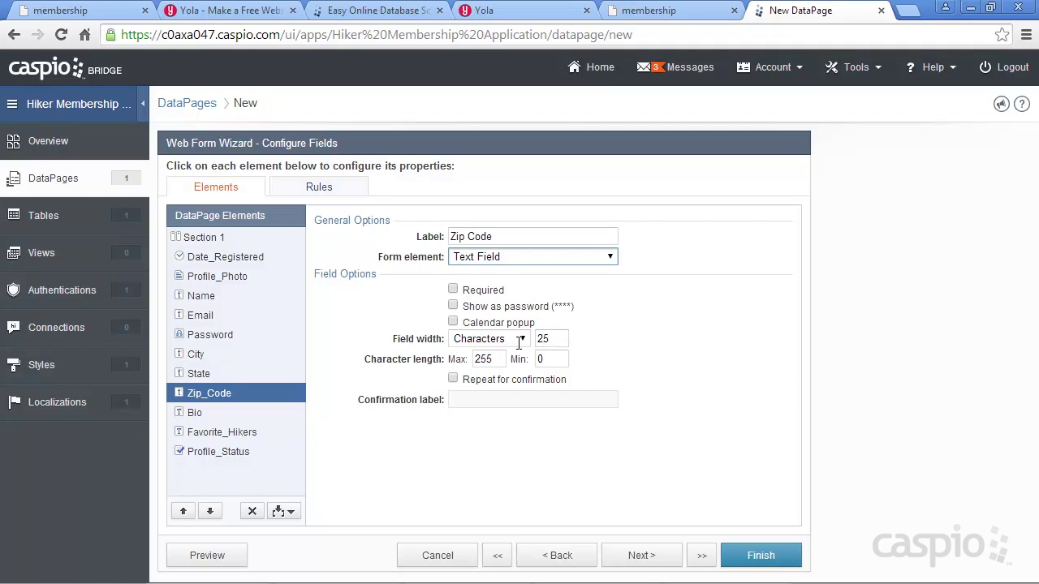
# - Change the form elements of both Bio and Favorite_Hikers to Text Area
pyautogui.click(254, 410)
pyautogui.click(527, 259)
pyautogui.click(529, 297)
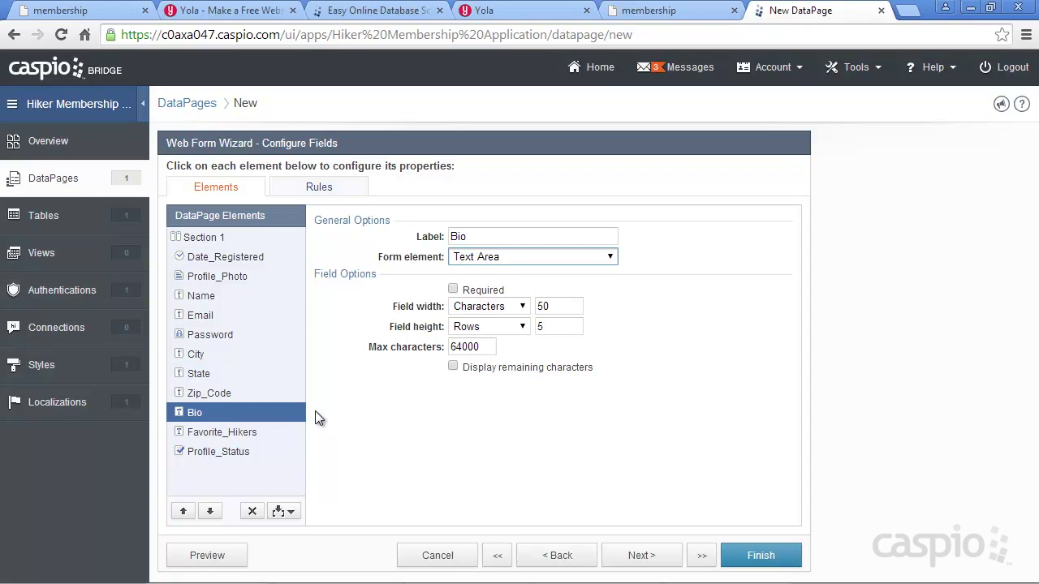
pyautogui.click(258, 431)
pyautogui.click(523, 257)
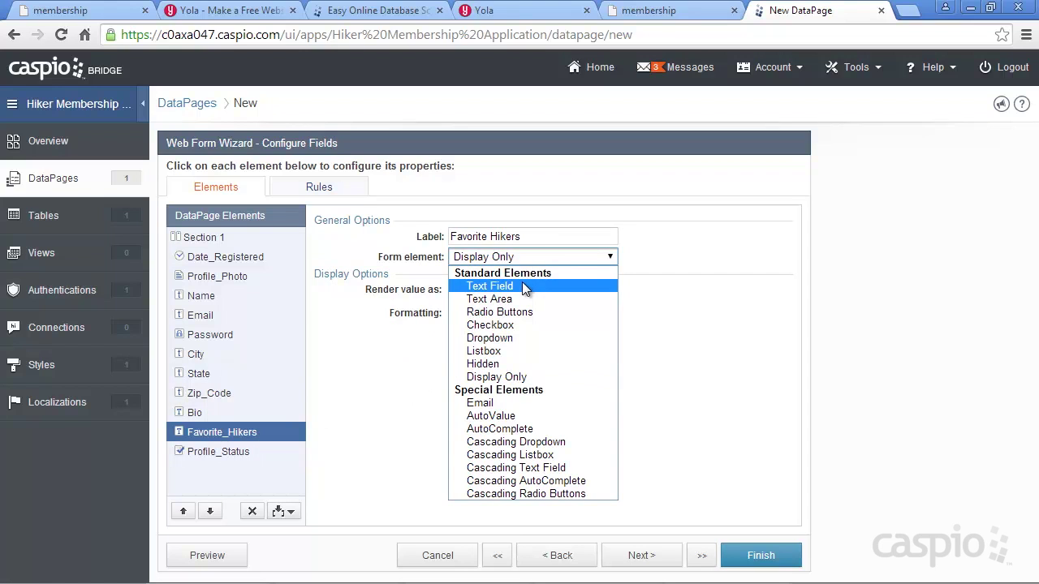
pyautogui.click(515, 299)
# - Make Profile_Status a Checkbox with the display text "Check to make profile public" and finish the DataPage
pyautogui.click(218, 452)
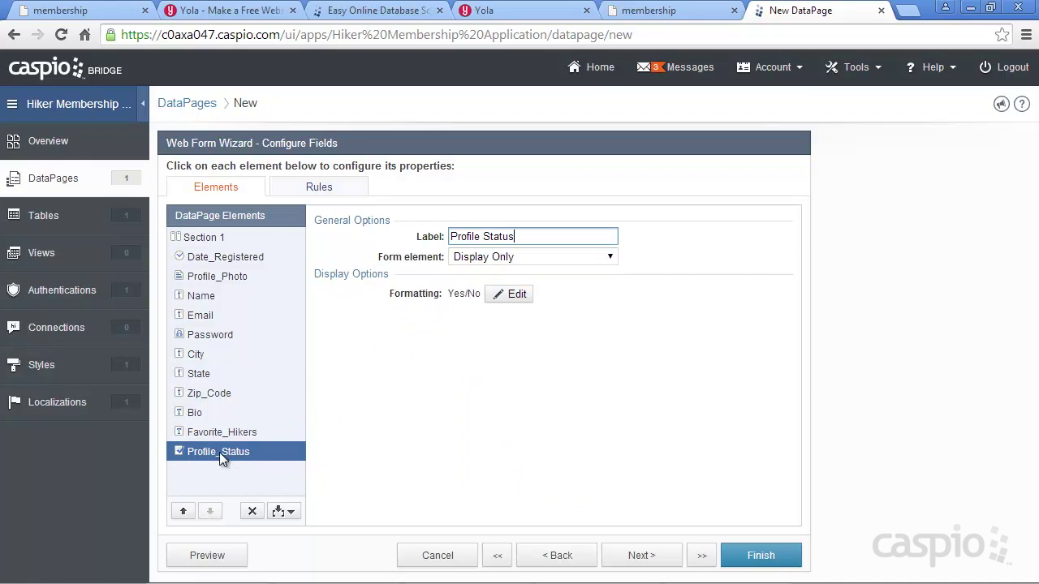
pyautogui.click(532, 257)
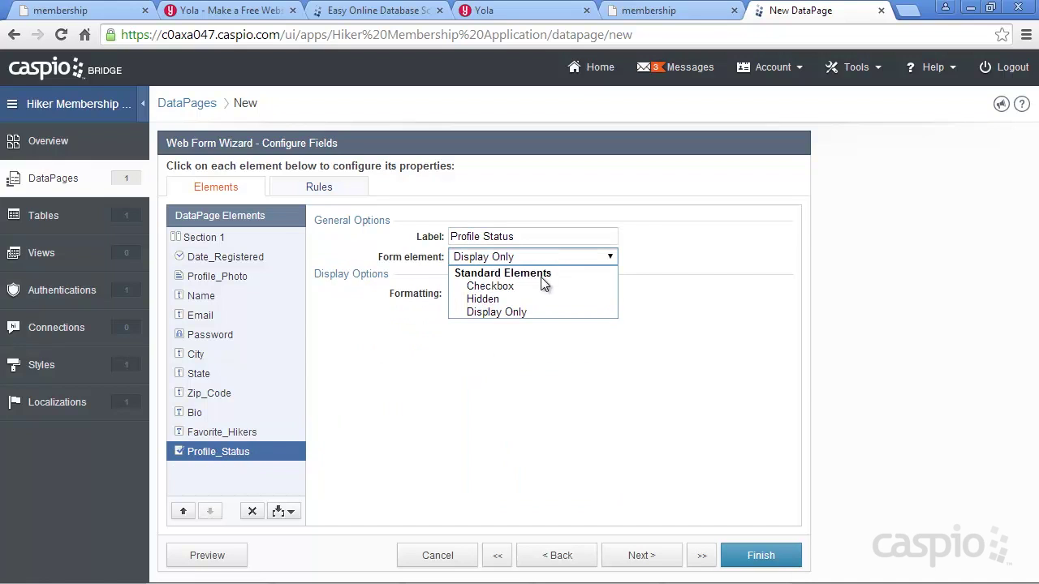
pyautogui.click(545, 279)
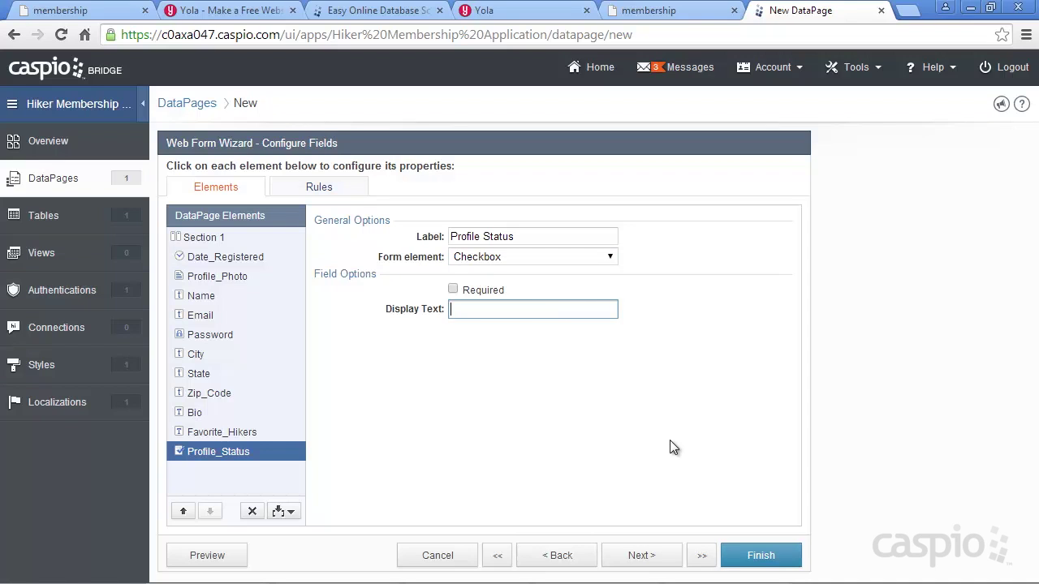
pyautogui.write('Check to make profile public')
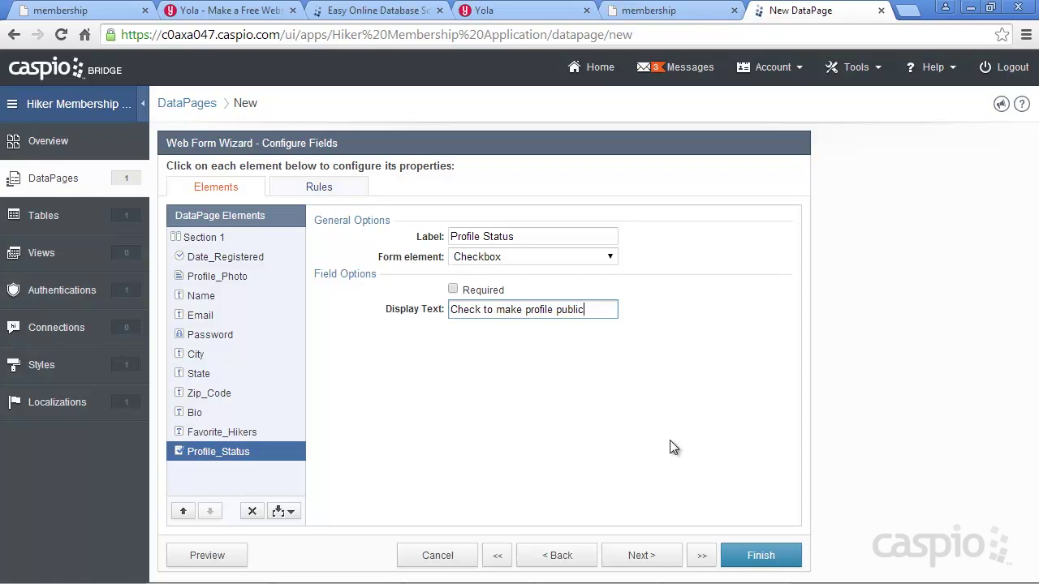
pyautogui.click(760, 561)
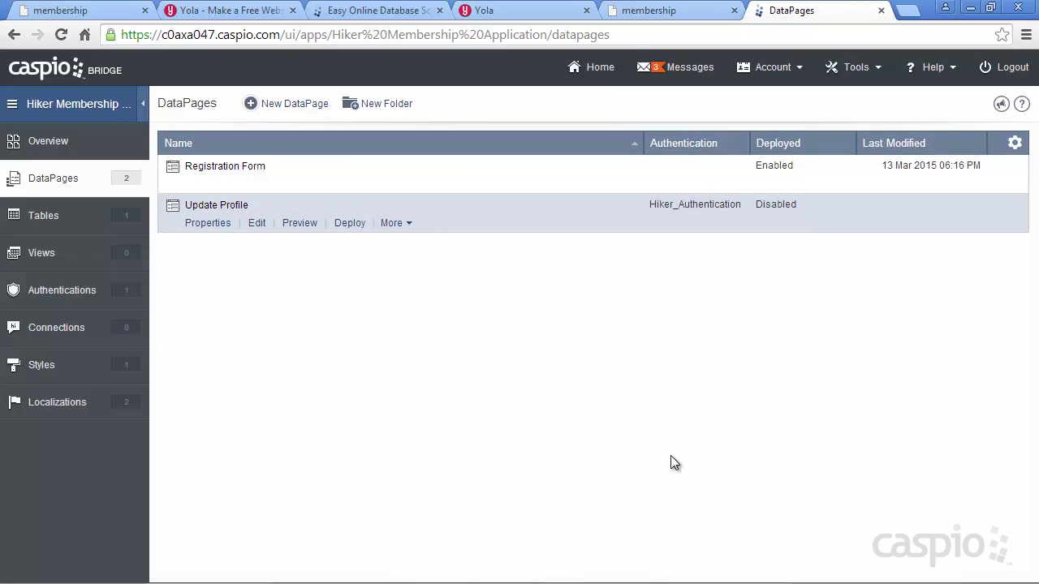
# - Preview the Update Profile DataPage, set its localization to English in the wizard and finish it
pyautogui.click(296, 223)
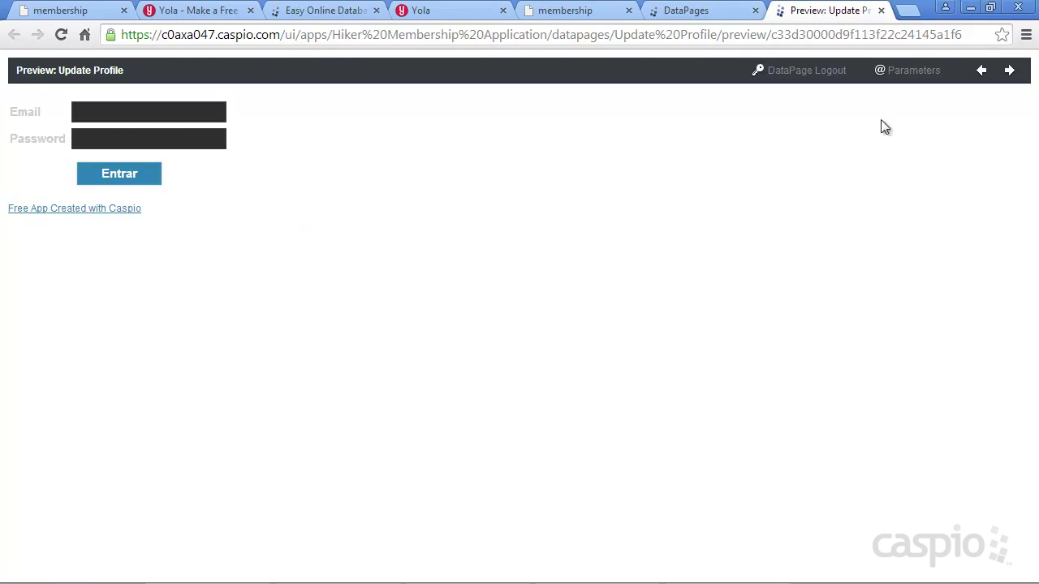
pyautogui.click(882, 10)
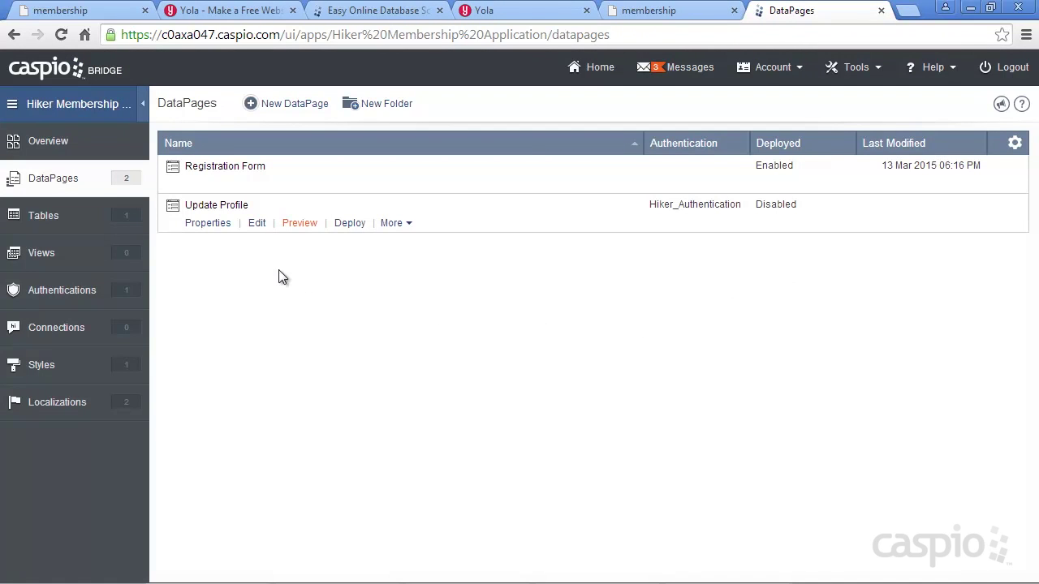
pyautogui.click(258, 225)
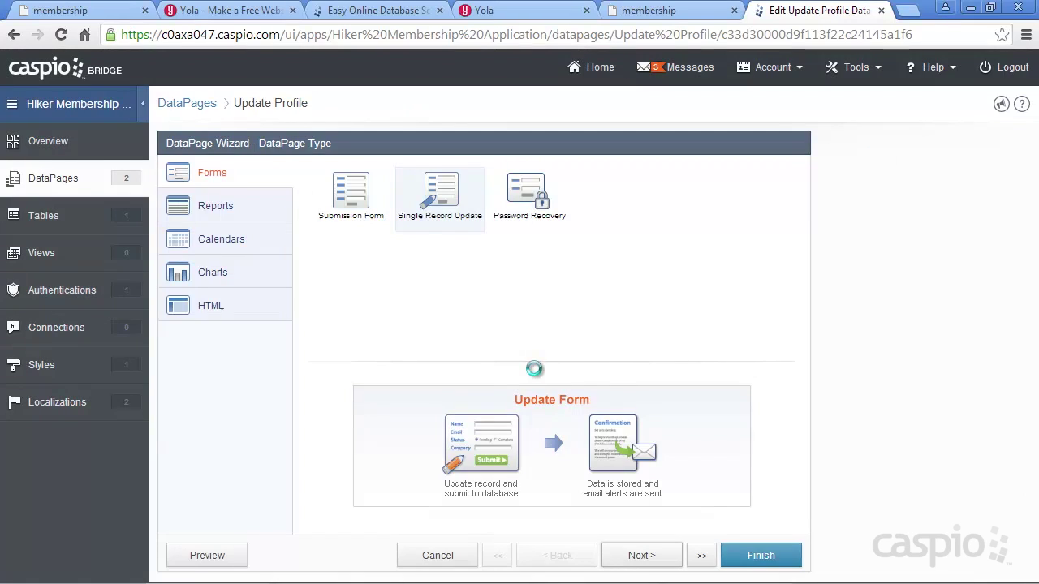
pyautogui.click(653, 556)
pyautogui.click(609, 254)
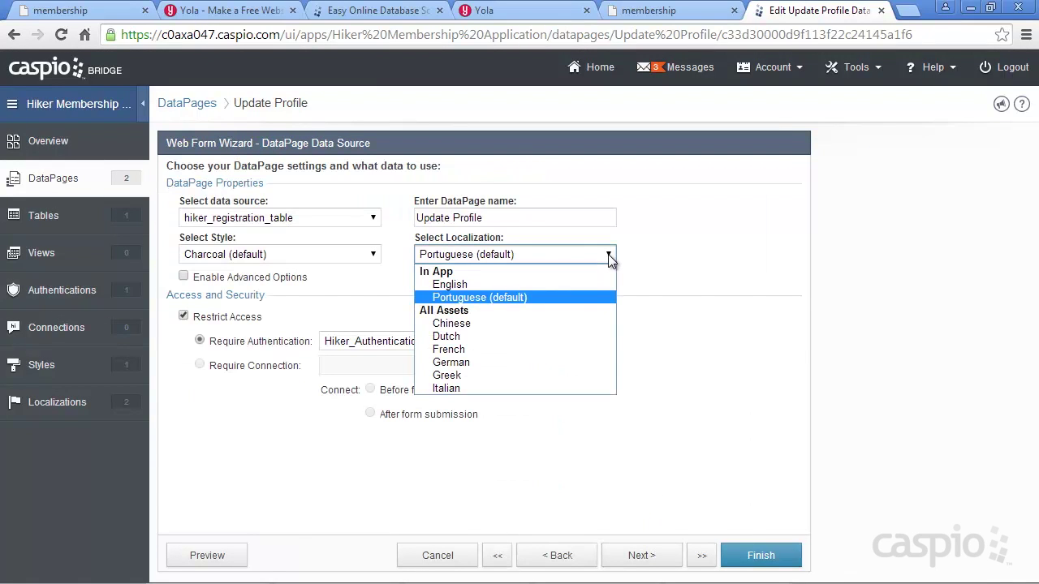
pyautogui.click(545, 286)
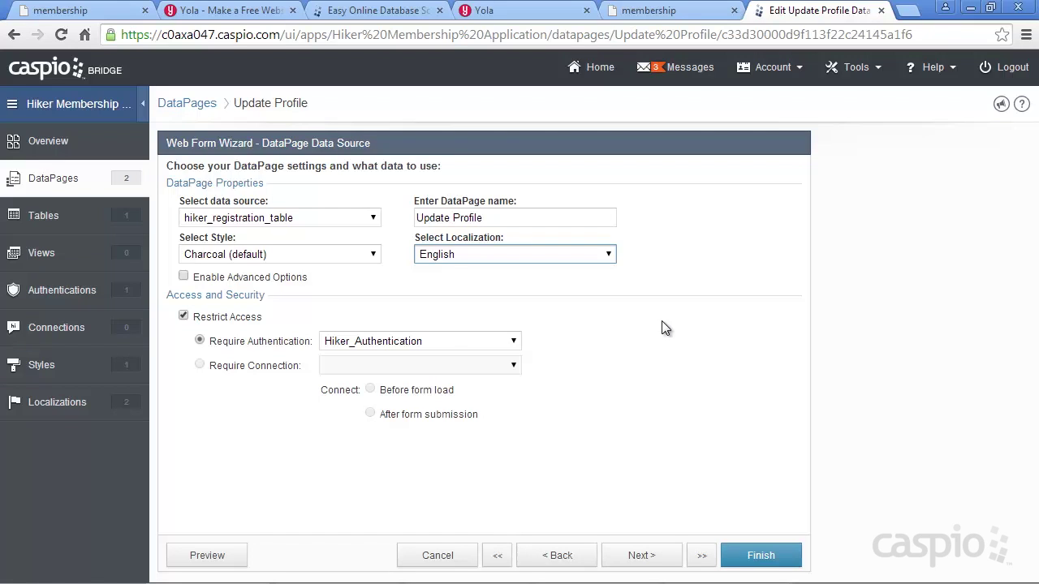
pyautogui.click(608, 258)
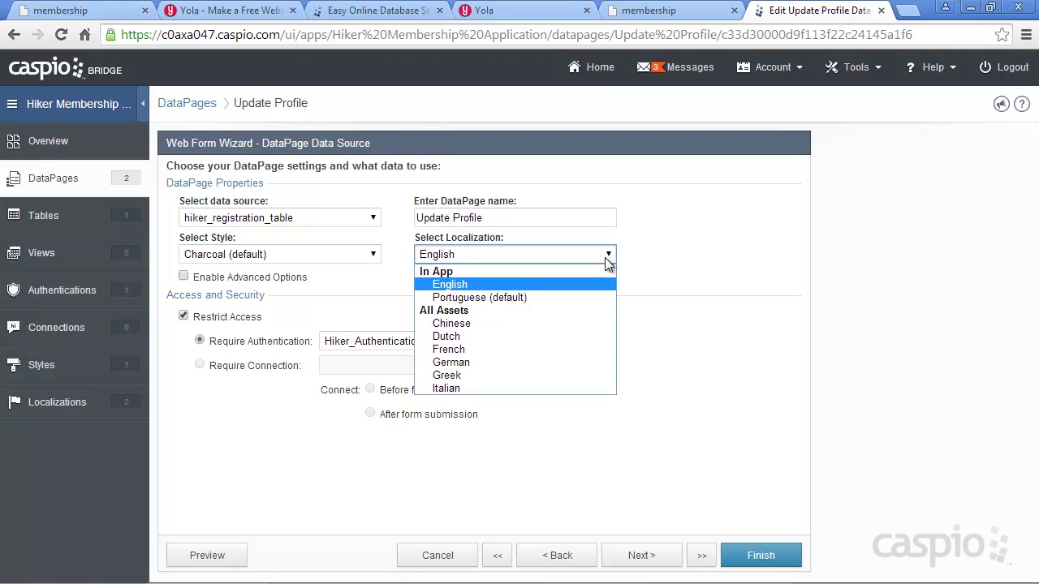
pyautogui.click(647, 260)
pyautogui.click(745, 557)
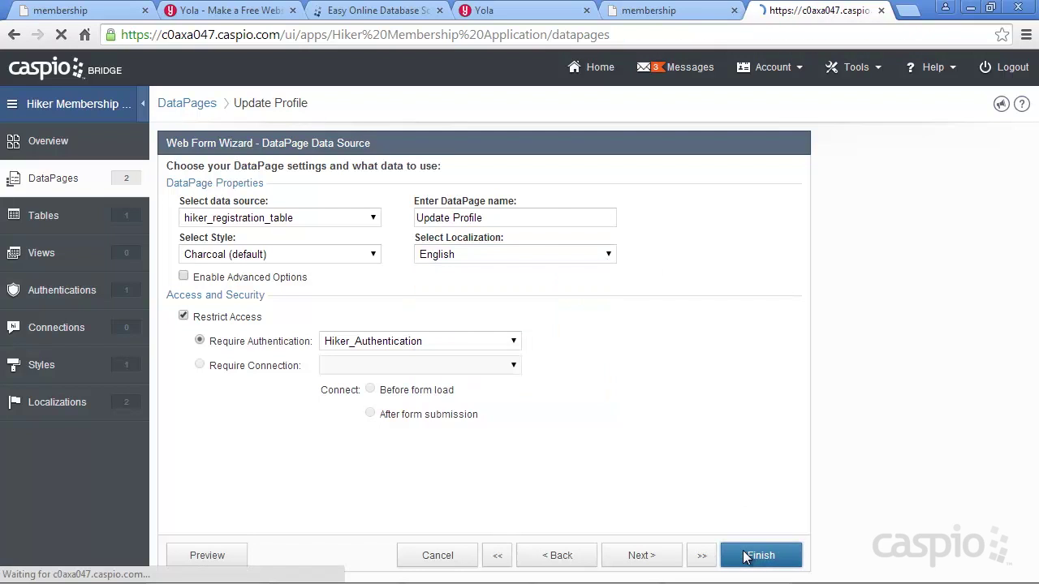
# - Preview the Update Profile DataPage again, enable its deployment and copy its Embed code
pyautogui.click(301, 228)
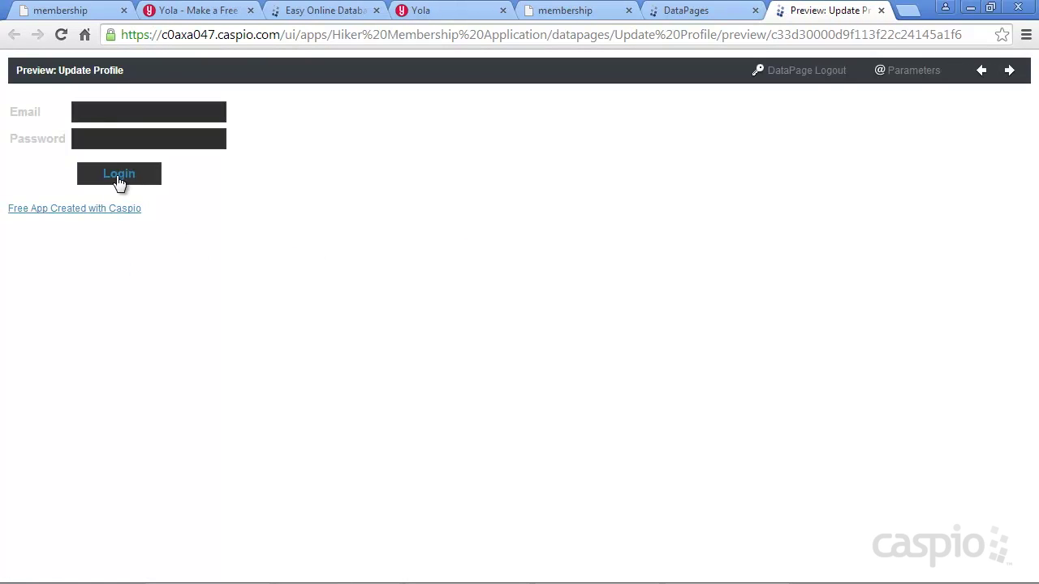
pyautogui.click(881, 11)
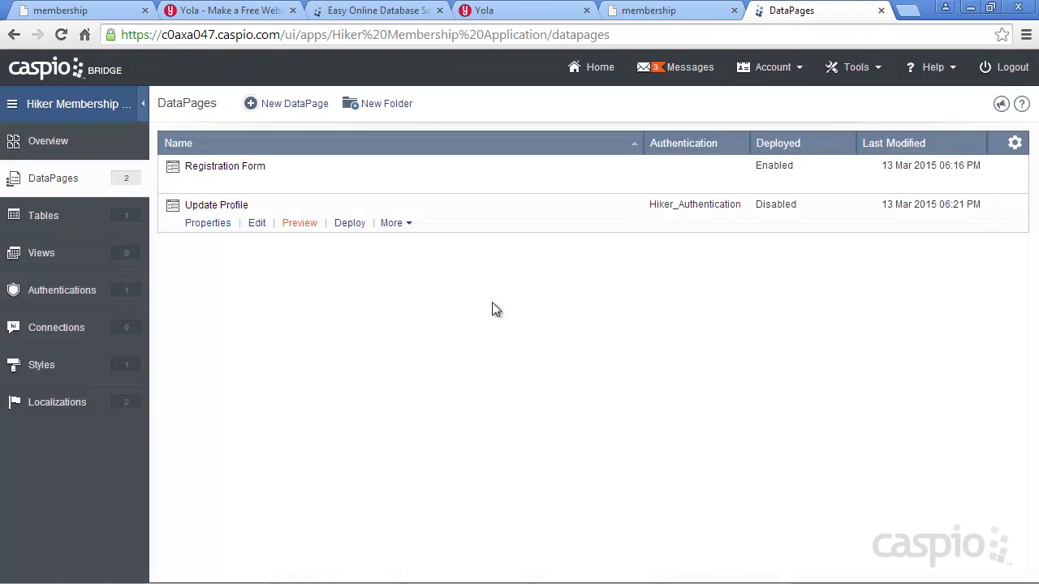
pyautogui.click(350, 224)
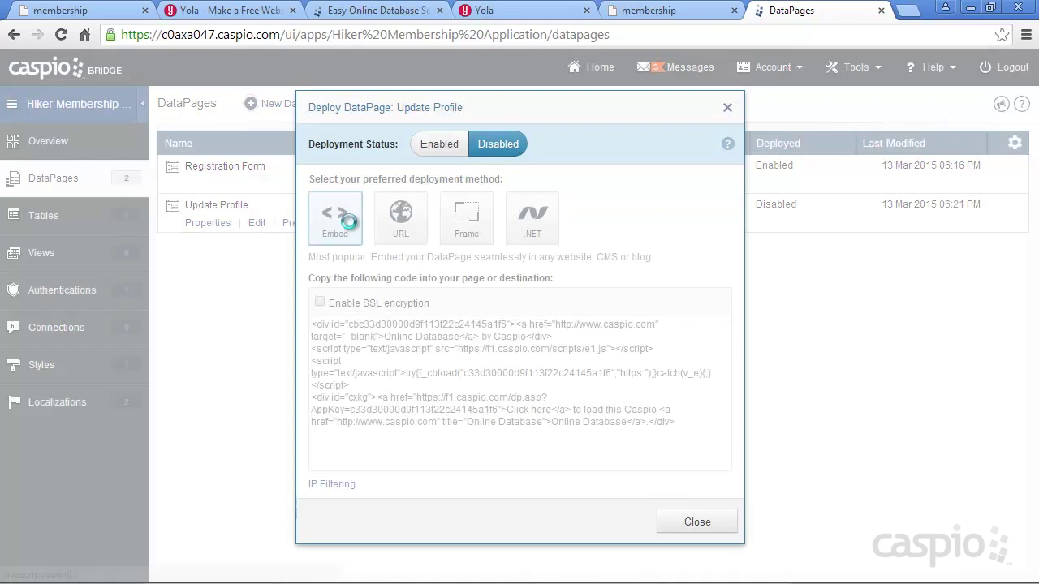
pyautogui.click(440, 144)
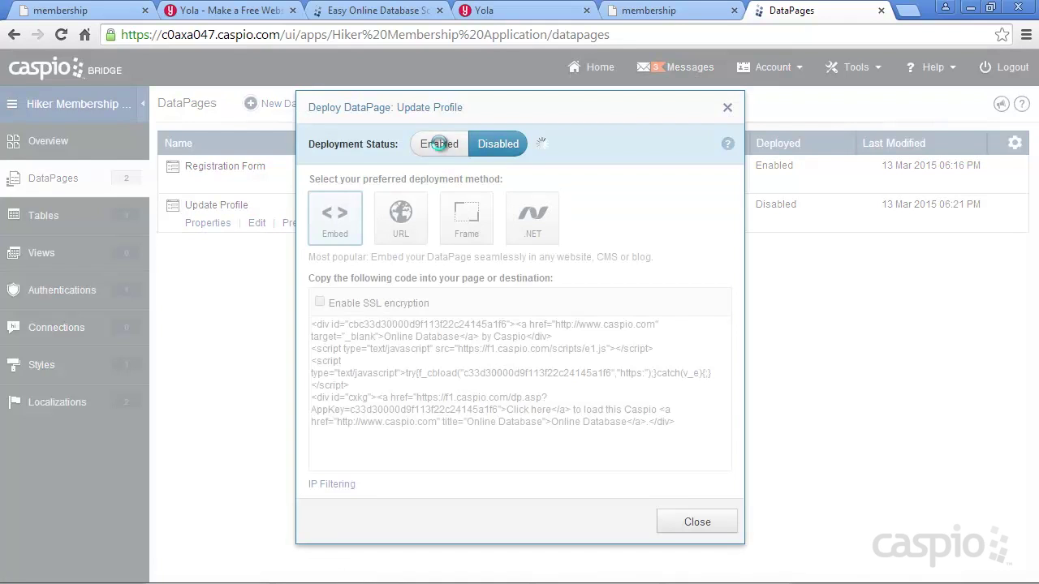
pyautogui.click(434, 365)
pyautogui.click(697, 522)
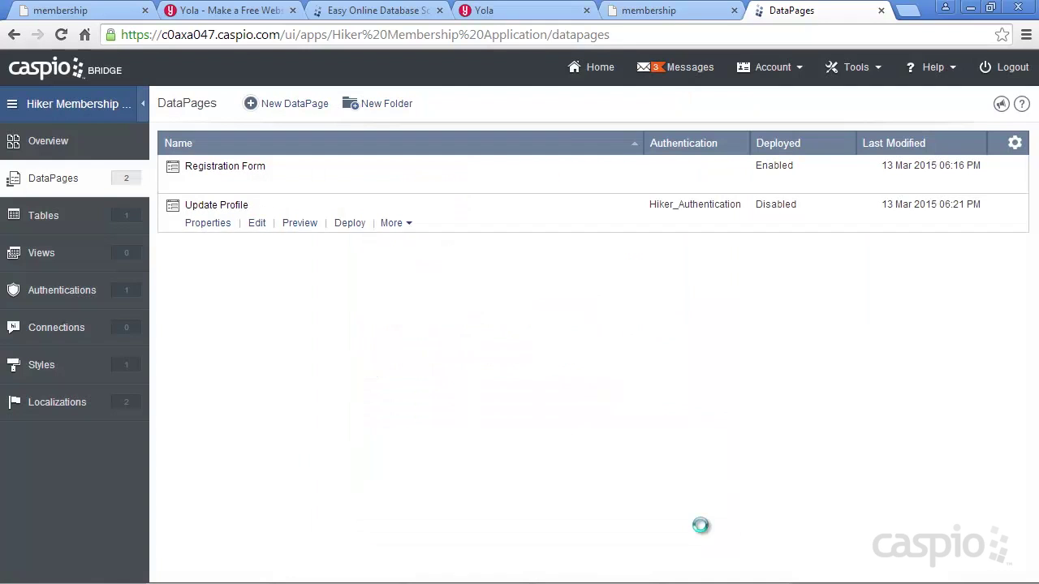
# - Switch to the Yola site builder, dismiss the publishing confirmation and open the update-profile page for editing
pyautogui.click(527, 16)
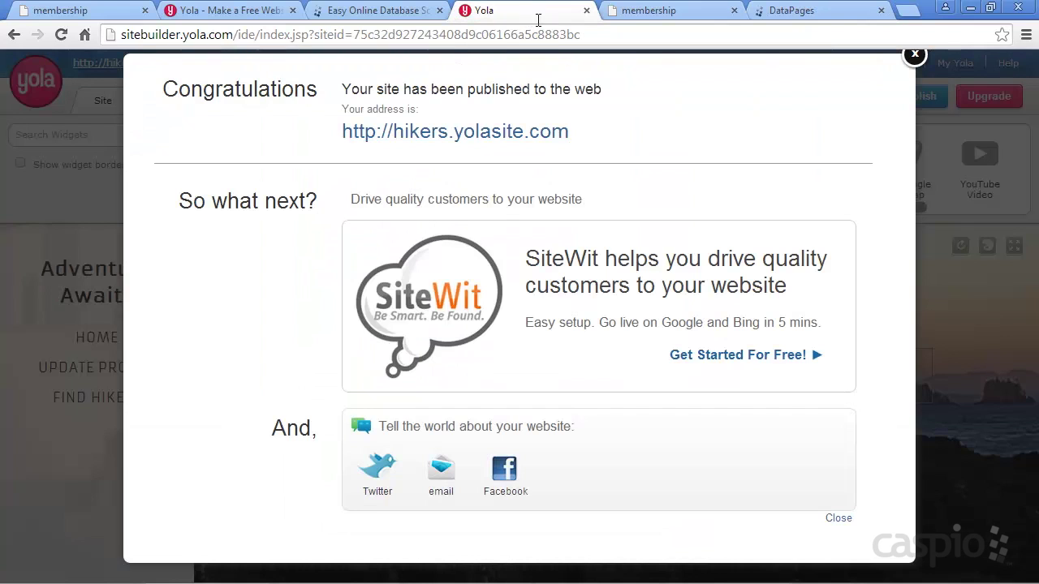
pyautogui.click(916, 57)
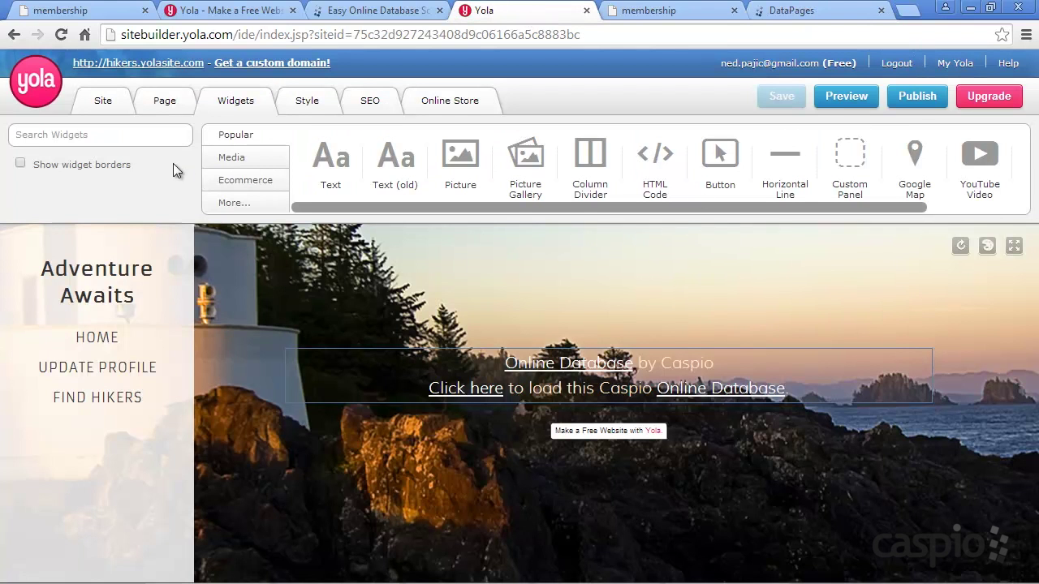
pyautogui.click(173, 108)
pyautogui.click(121, 138)
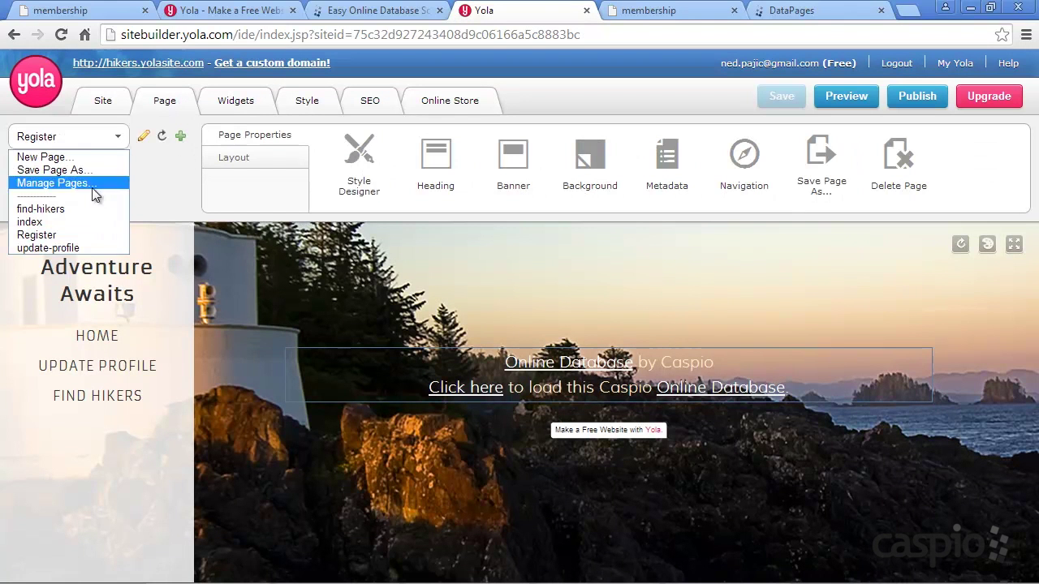
pyautogui.click(63, 246)
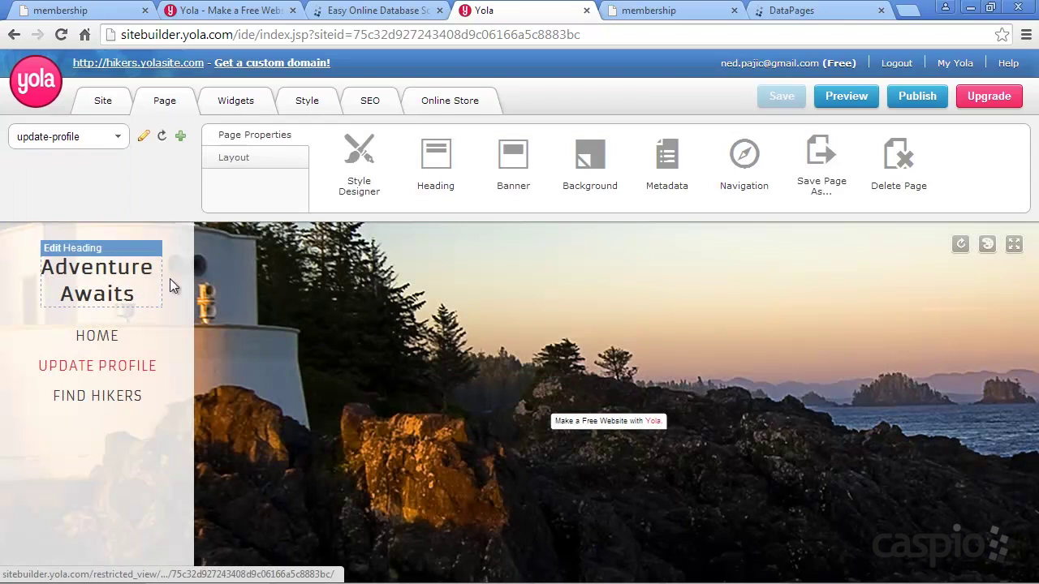
pyautogui.click(169, 284)
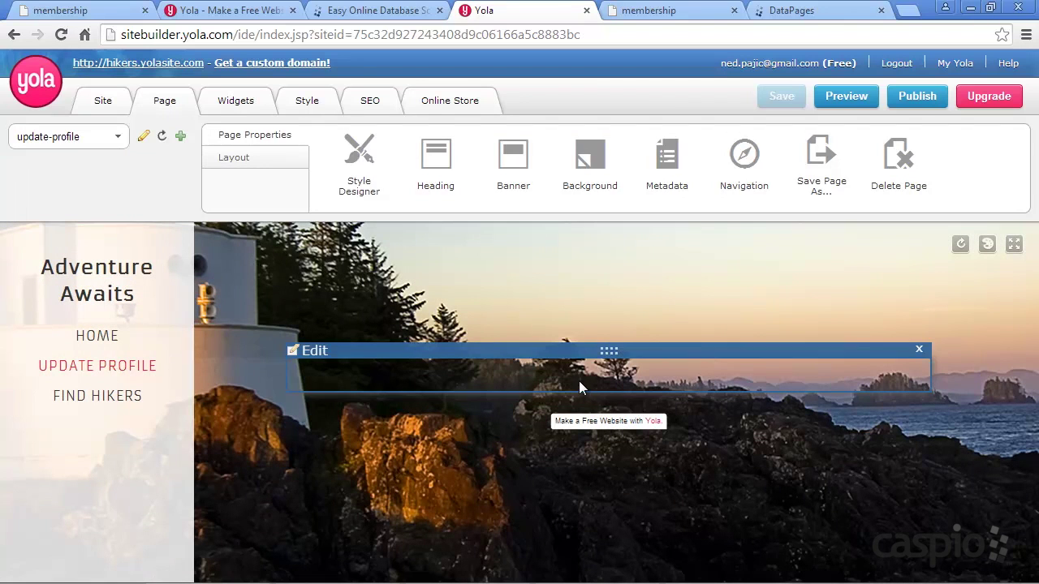
# - Add an HTML Code widget containing the copied DataPage embed code to the update-profile page
pyautogui.click(243, 105)
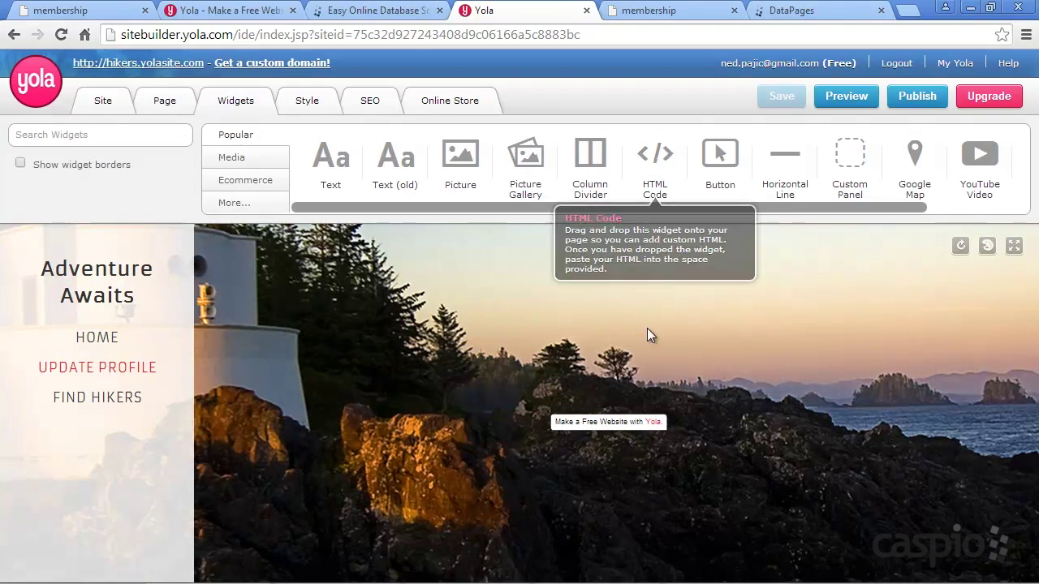
pyautogui.moveTo(647, 336); pyautogui.dragTo(608, 357)
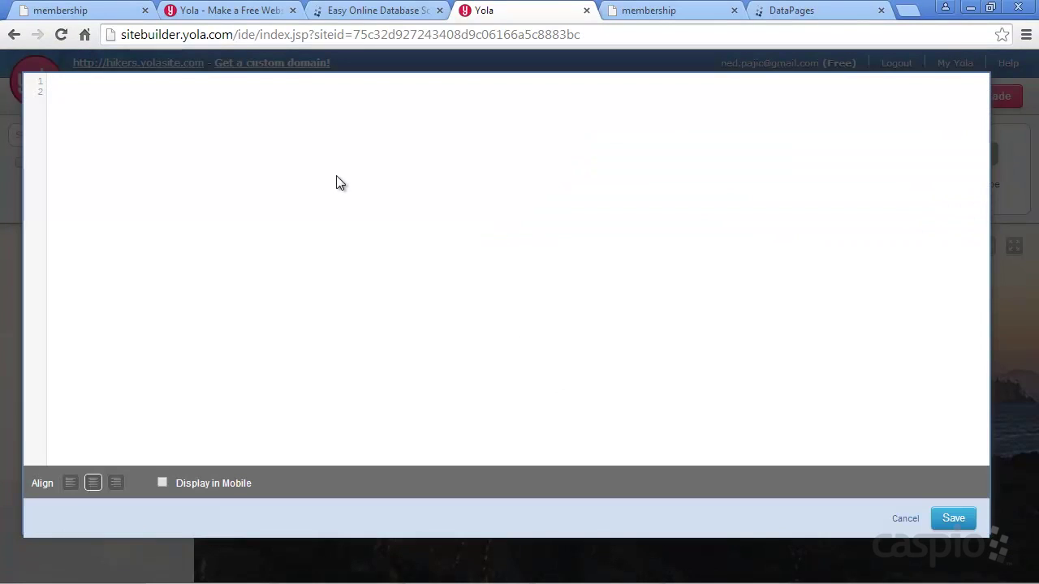
pyautogui.hotkey('ctrl', 'v')
pyautogui.click(954, 518)
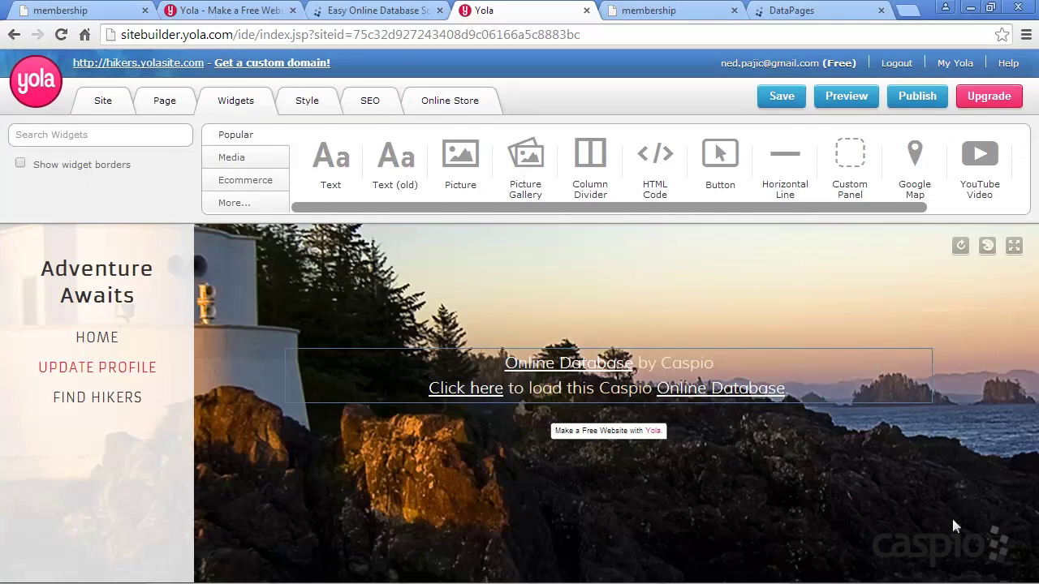
# - Save the page, publish the site and open the live site hikers.yolasite.com in place of its old tab
pyautogui.click(782, 101)
pyautogui.click(936, 101)
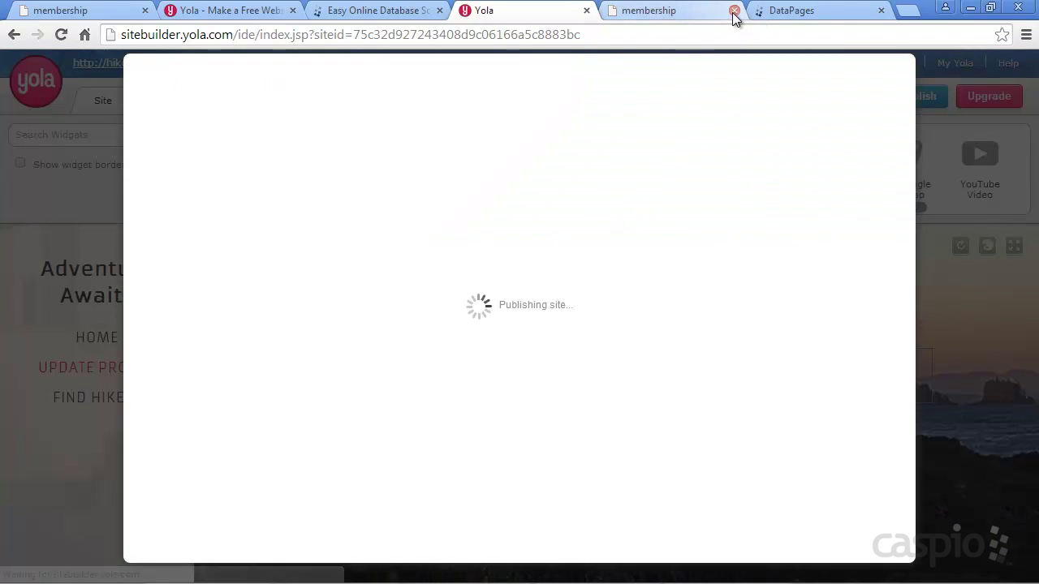
pyautogui.click(734, 11)
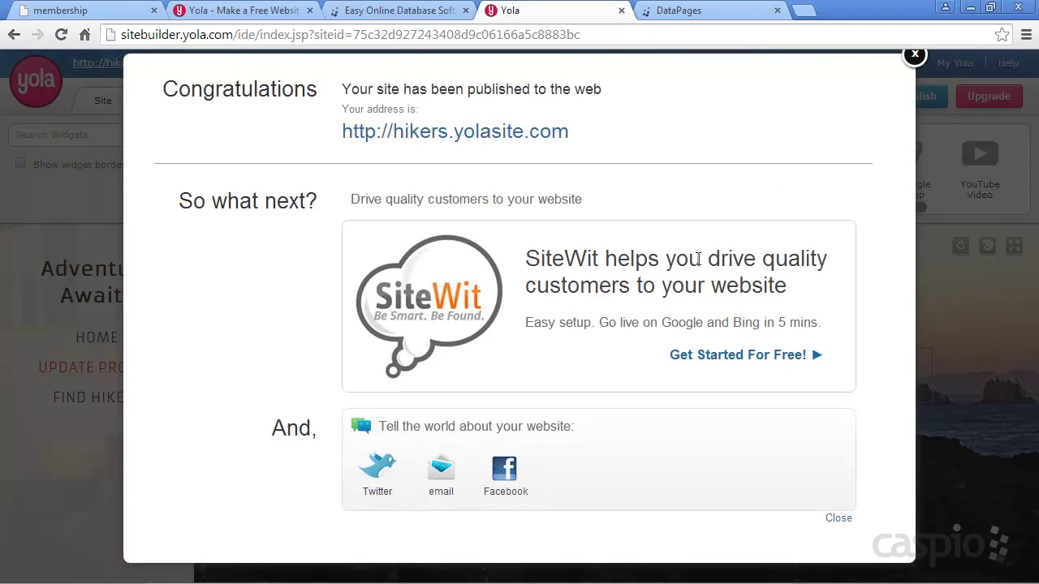
pyautogui.click(450, 136)
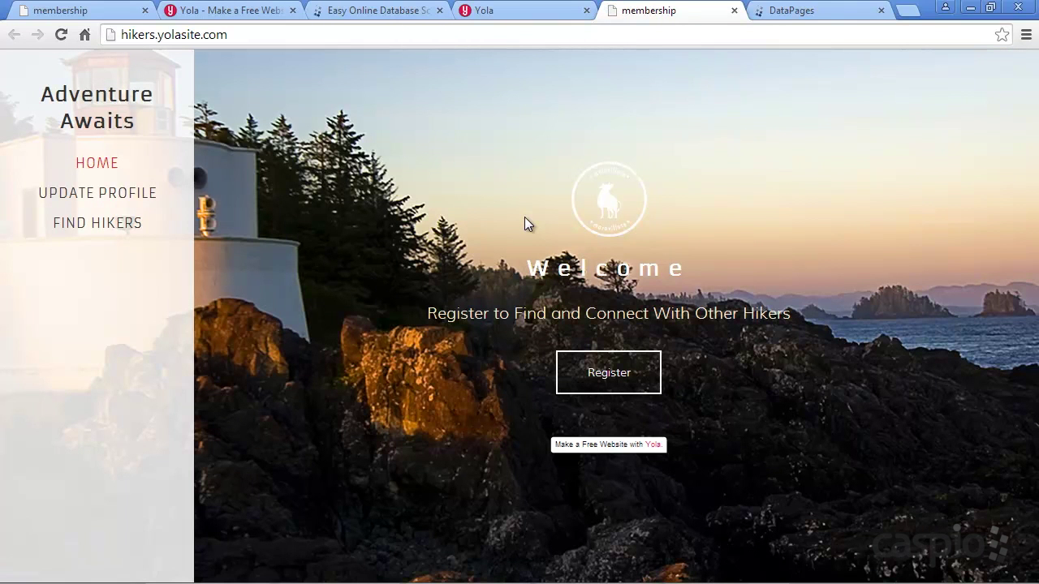
# - Check the embedded forms on the live site's Register and Update Profile pages
pyautogui.click(608, 377)
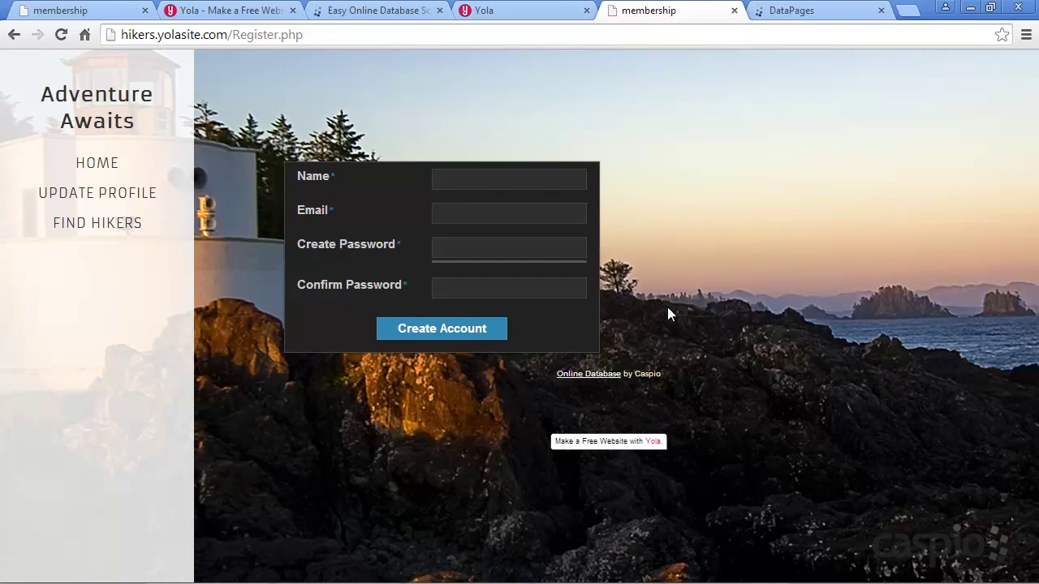
pyautogui.click(134, 196)
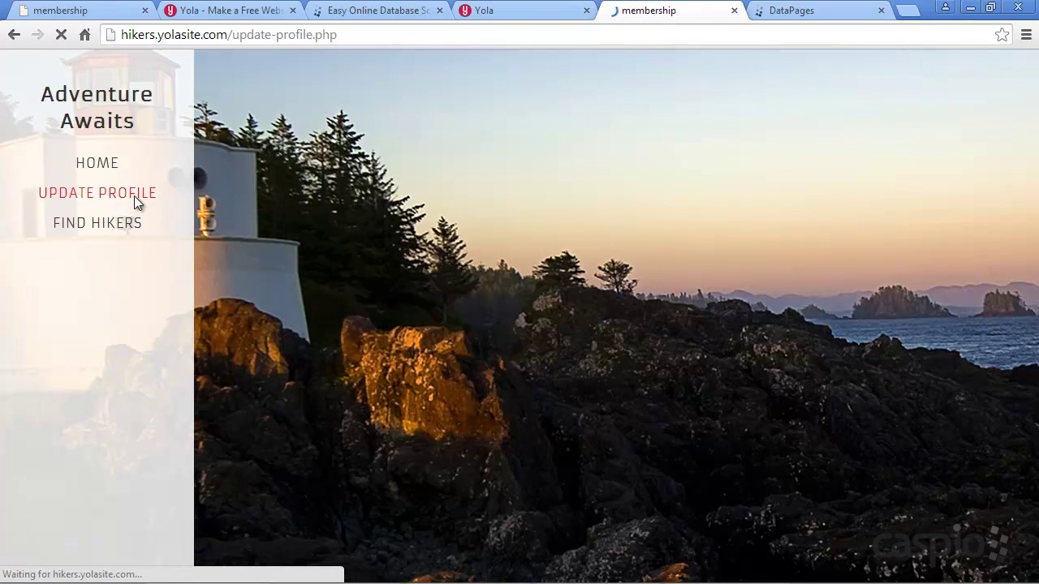
pyautogui.click(411, 220)
pyautogui.click(523, 196)
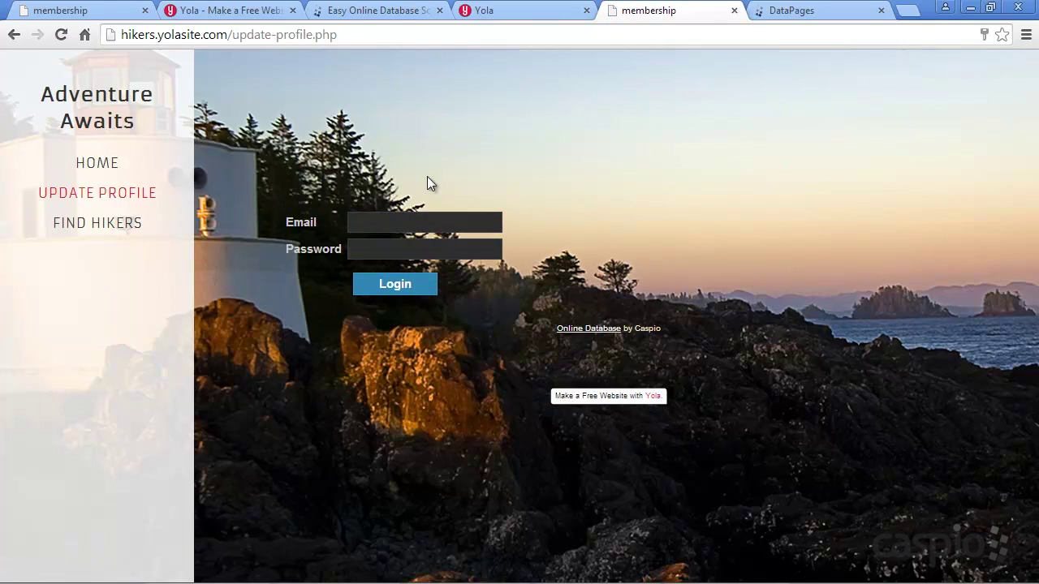
# - Log in to the Update Profile page with the member's email and account password
pyautogui.click(440, 218)
pyautogui.write('john@est')
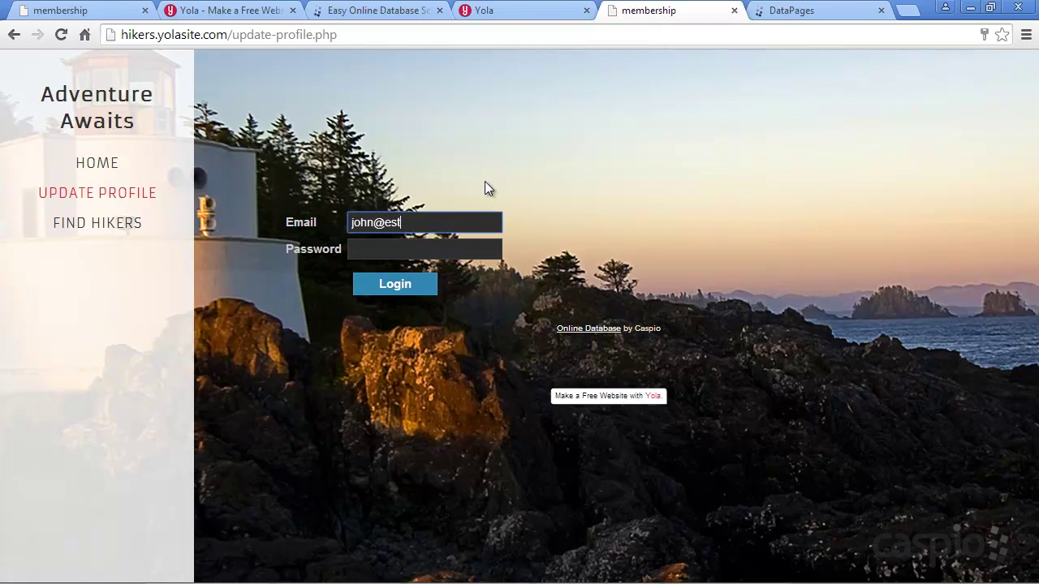
pyautogui.press('BackSpace')
pyautogui.press('BackSpace')
pyautogui.press('BackSpace')
pyautogui.write('test.com')
pyautogui.press('Tab')
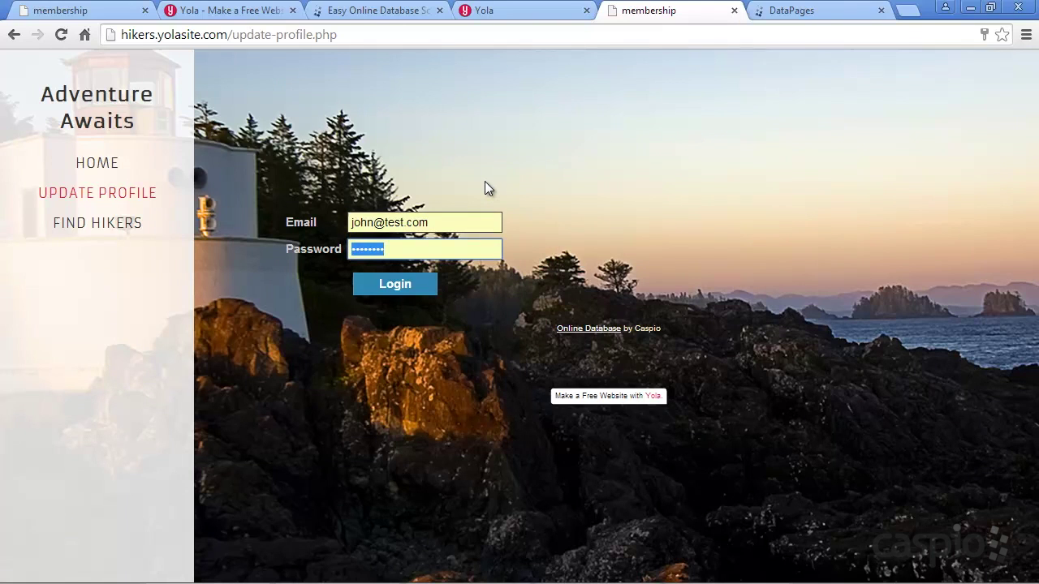
pyautogui.write('password')
pyautogui.press('Return')
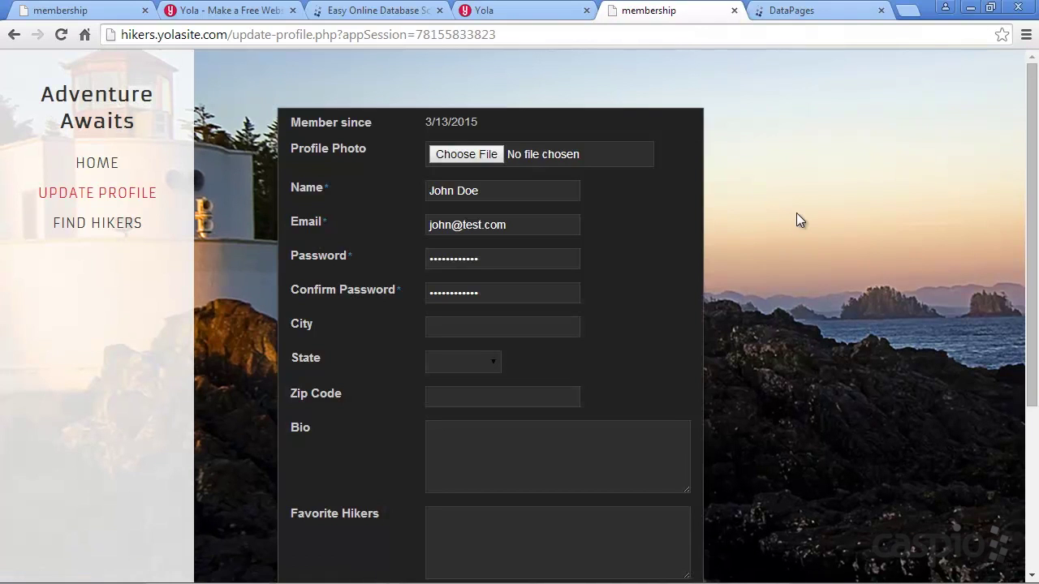
# - Review the profile update form and choose an image file for Profile Photo
pyautogui.scroll(-2, 796, 214)
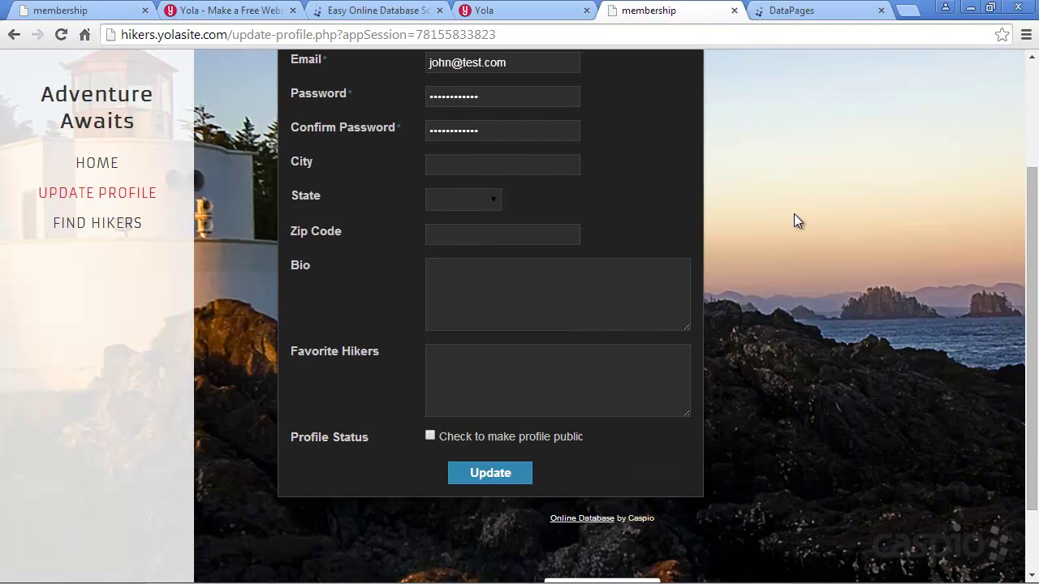
pyautogui.scroll(2, 798, 219)
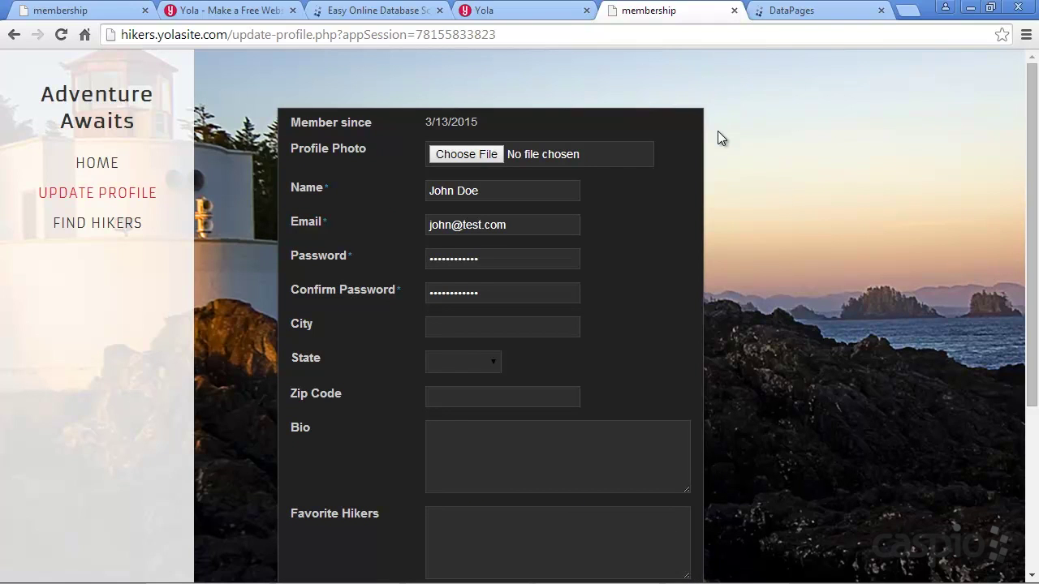
pyautogui.click(472, 164)
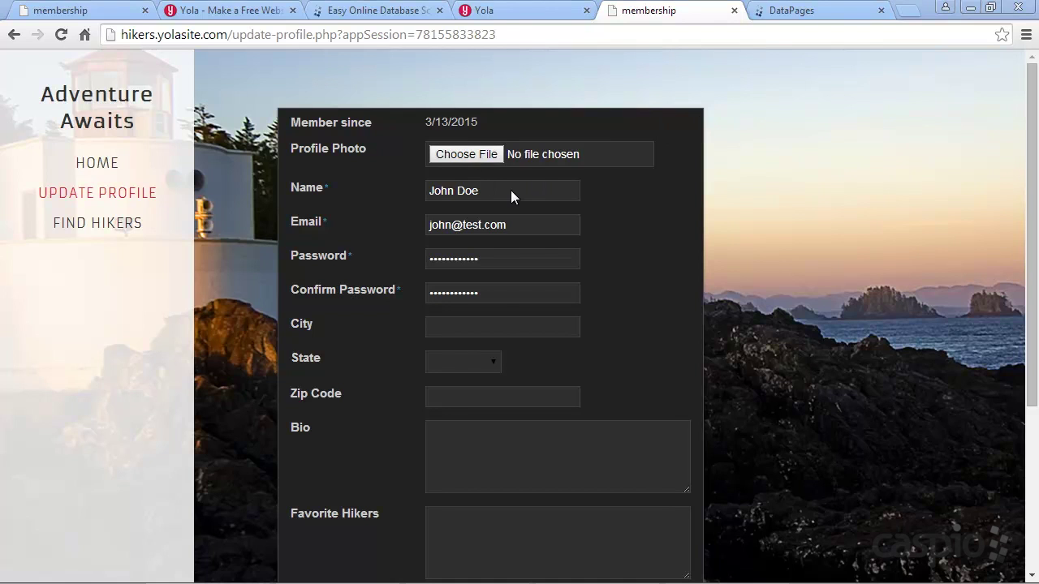
pyautogui.moveTo(482, 103); pyautogui.dragTo(482, 170)
pyautogui.doubleClick(213, 177)
# - Enter San Jose as the City in the profile update form
pyautogui.click(479, 324)
pyautogui.scroll(-2, 679, 265)
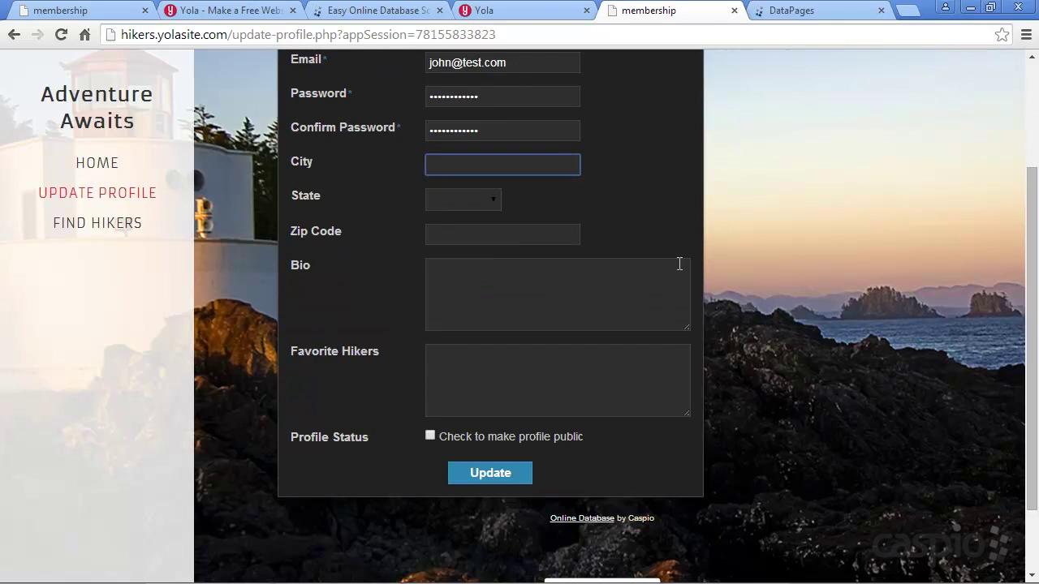
pyautogui.write('San Jose')
pyautogui.press('Tab')
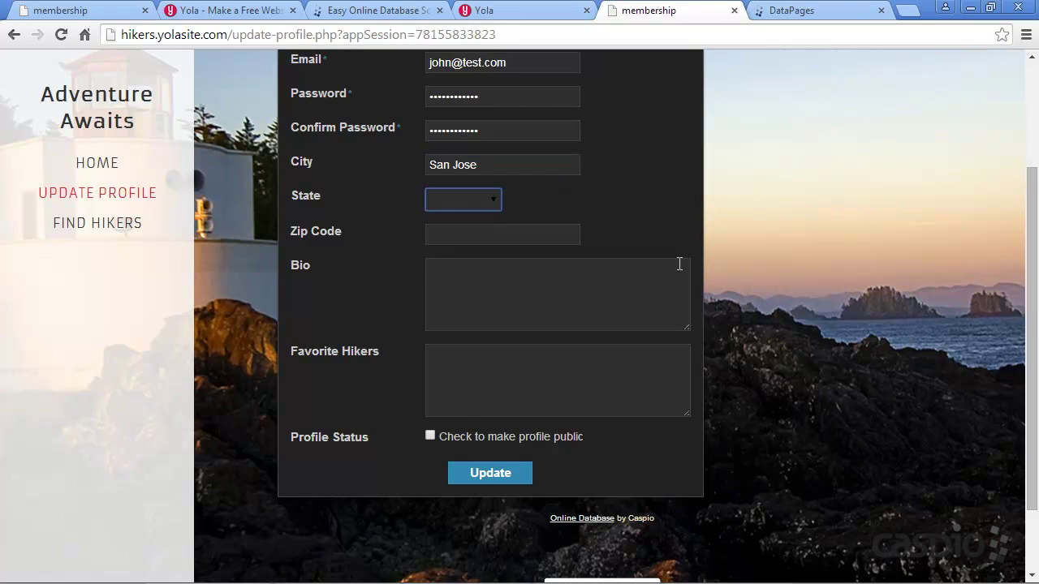
# - Set both State and City to New York and fill in the member's zip code
pyautogui.click(494, 202)
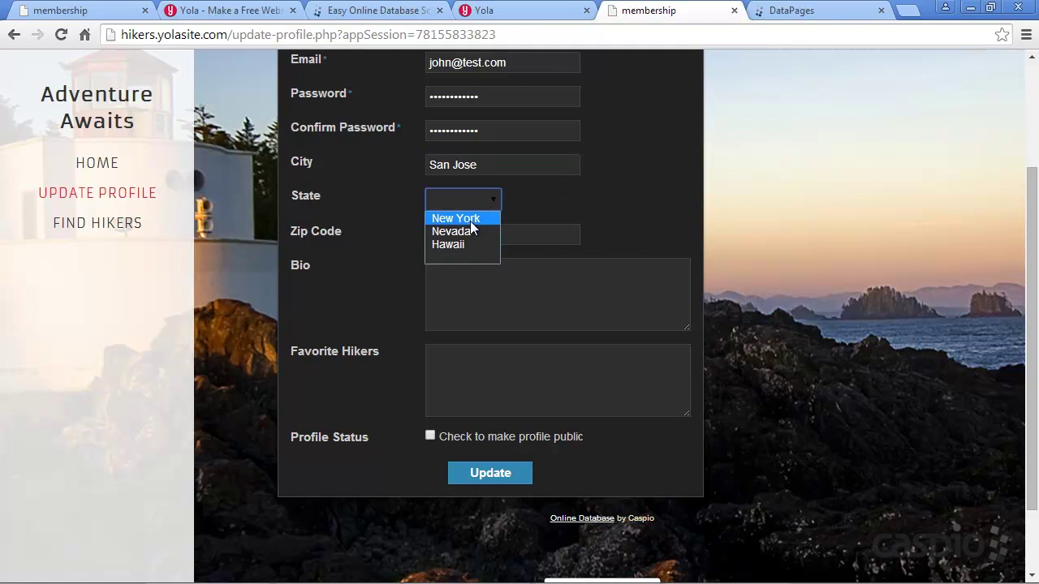
pyautogui.click(470, 218)
pyautogui.click(466, 229)
pyautogui.moveTo(479, 165); pyautogui.dragTo(402, 165)
pyautogui.write('New York')
pyautogui.click(439, 235)
pyautogui.write('9584f')
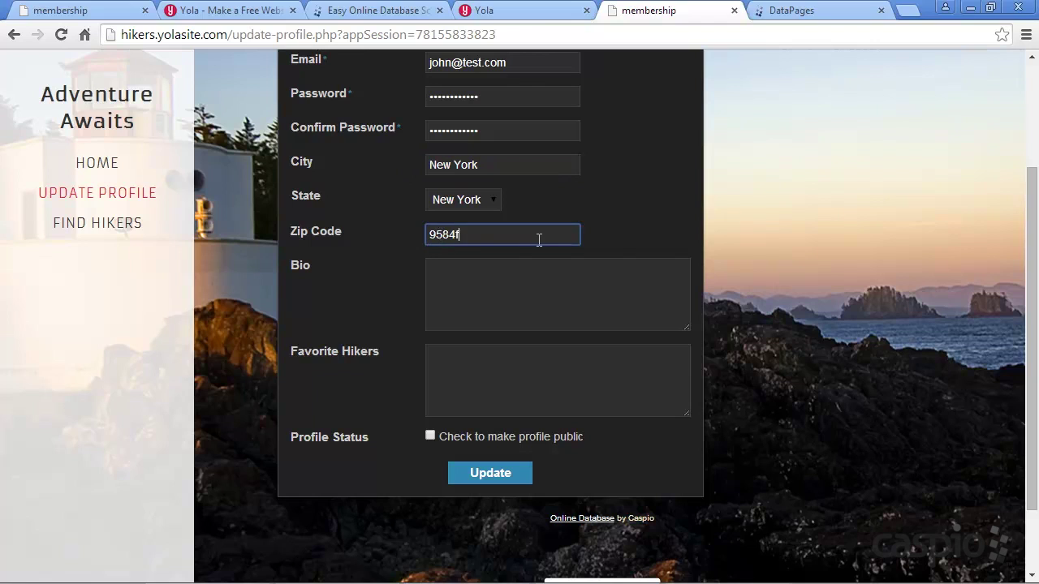
pyautogui.press('BackSpace')
pyautogui.write('4')
# - Fill in the Bio with "I enjoy exploring new hikes around New York"
pyautogui.click(509, 294)
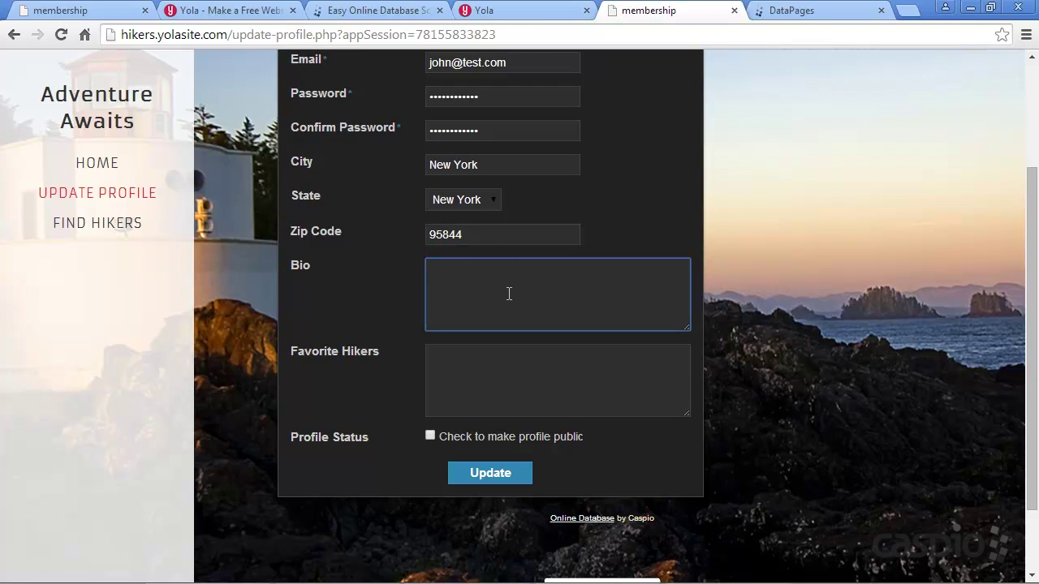
pyautogui.write('I enjioy')
pyautogui.press('BackSpace')
pyautogui.press('BackSpace')
pyautogui.press('BackSpace')
pyautogui.press('BackSpace')
pyautogui.write('oy exploring new hikes ')
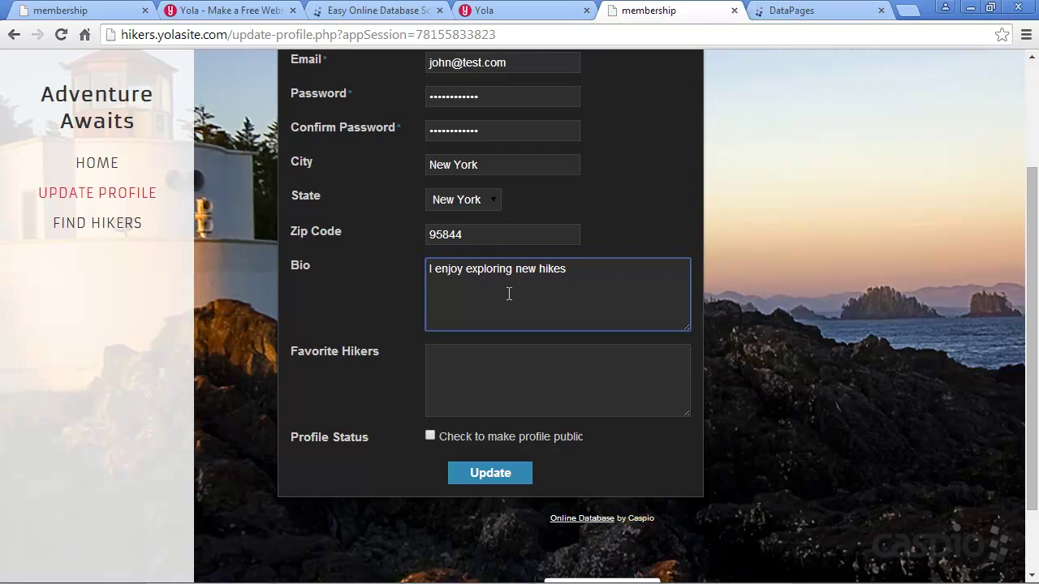
pyautogui.write('around New York')
# - Enter Matt Davis Trail under Favorite Hikers and submit the profile as public, letting the browser save the password
pyautogui.click(511, 365)
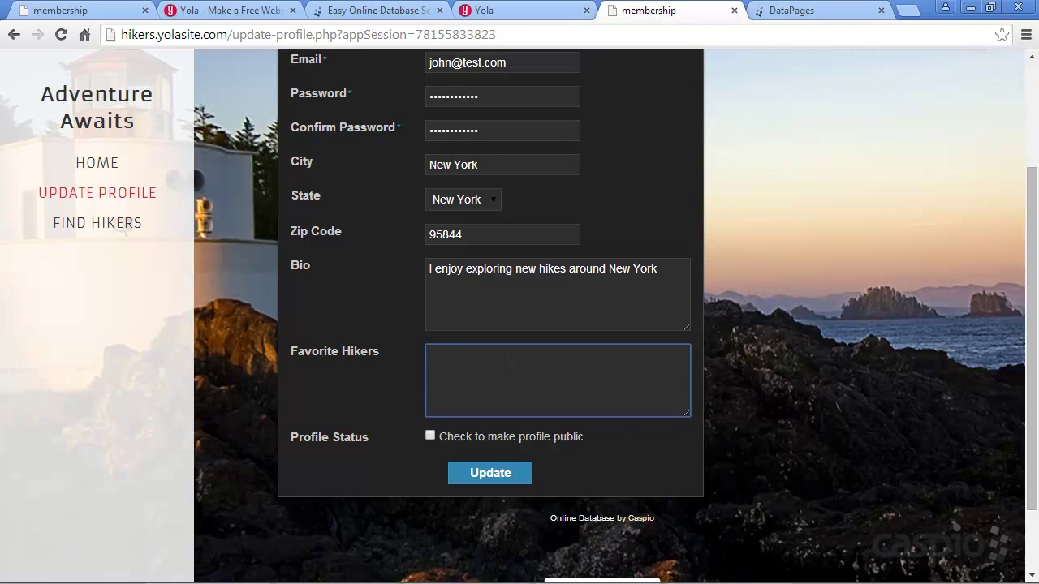
pyautogui.write('Matt Davis Trail')
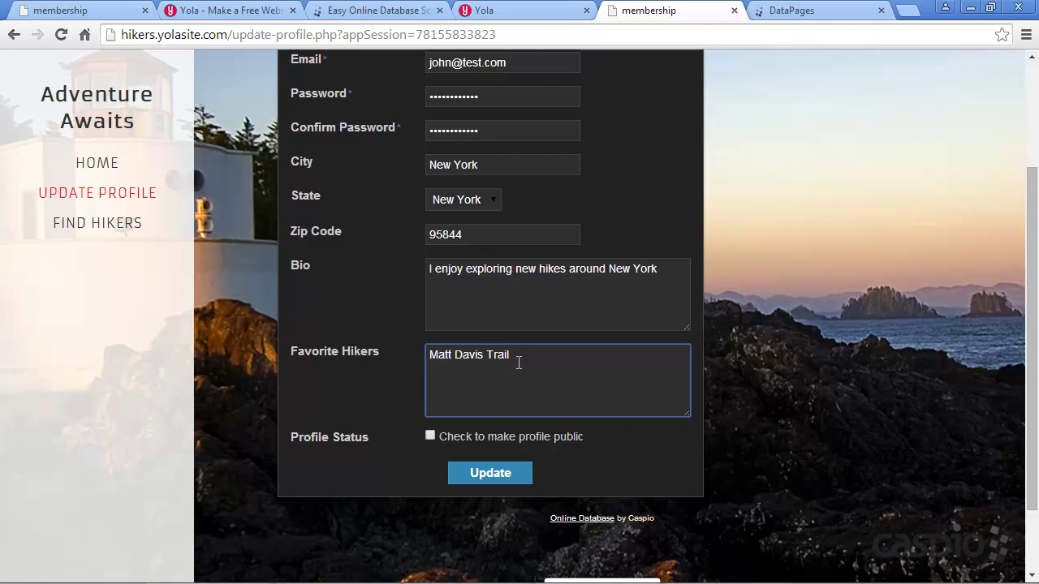
pyautogui.click(431, 438)
pyautogui.click(481, 478)
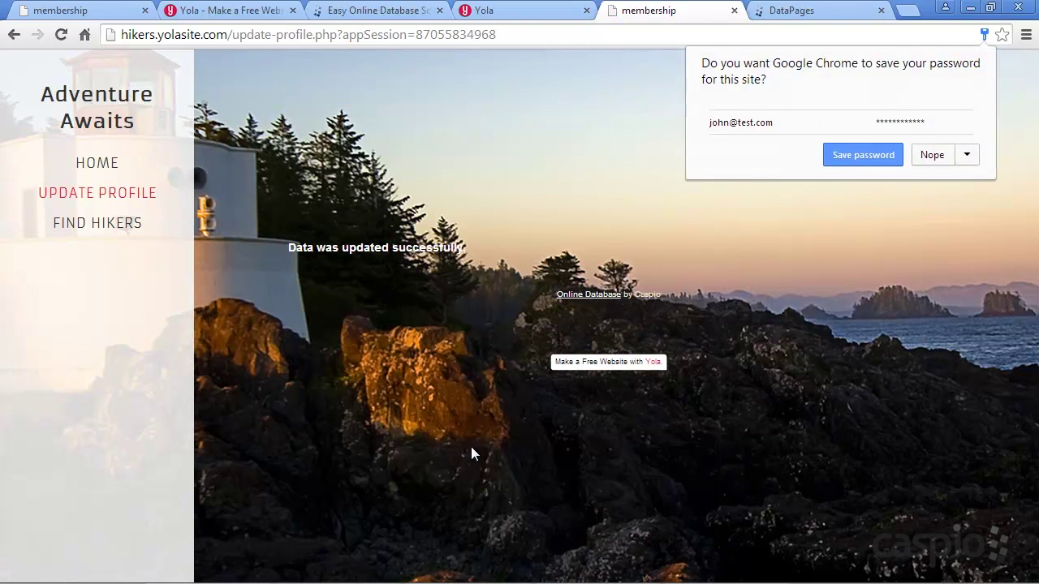
pyautogui.click(832, 161)
# - Reopen the Update Profile page and check the stored photo and profile details
pyautogui.click(139, 201)
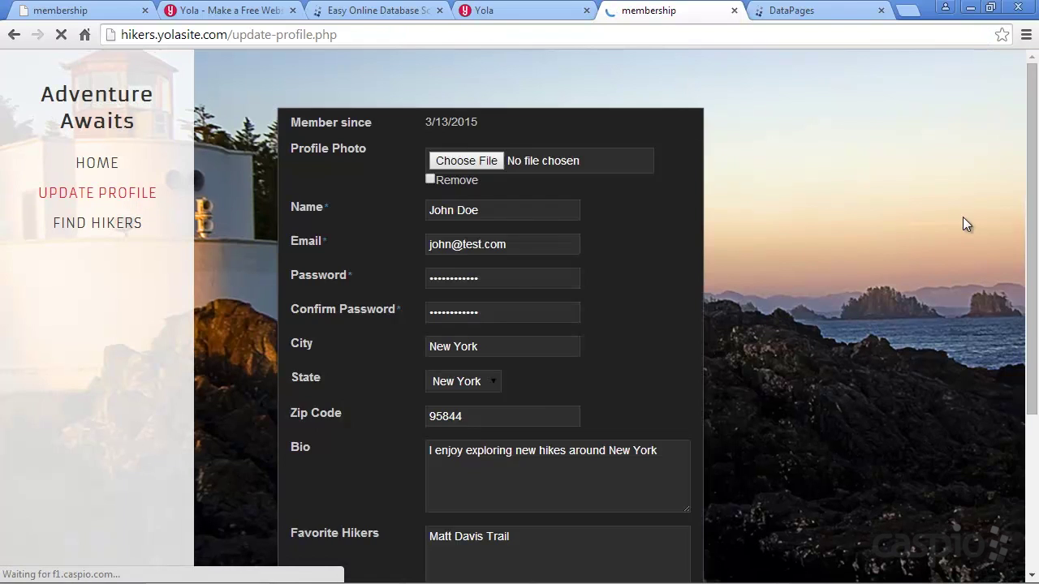
pyautogui.scroll(-3, 840, 216)
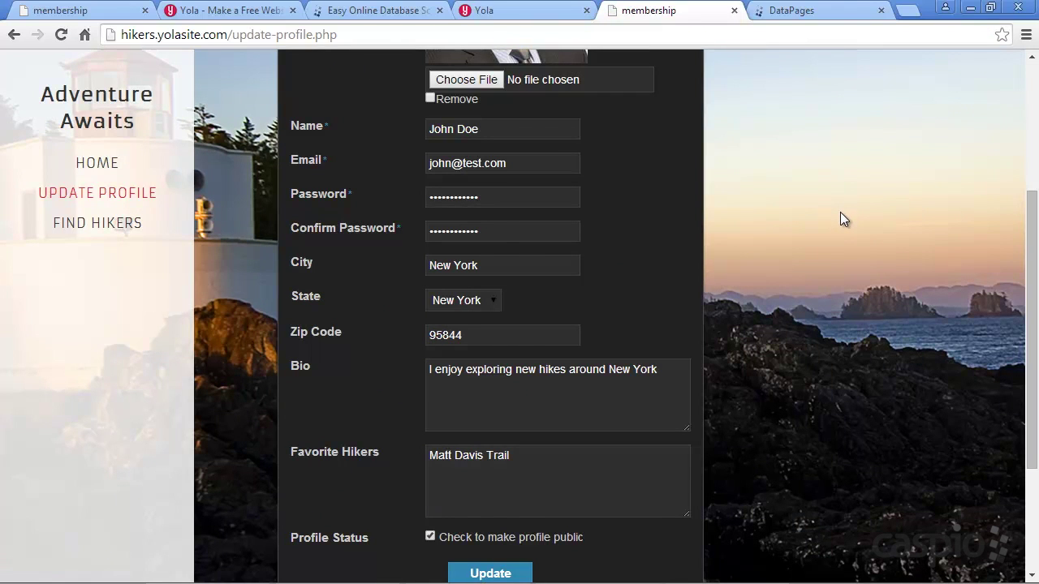
pyautogui.scroll(2, 840, 217)
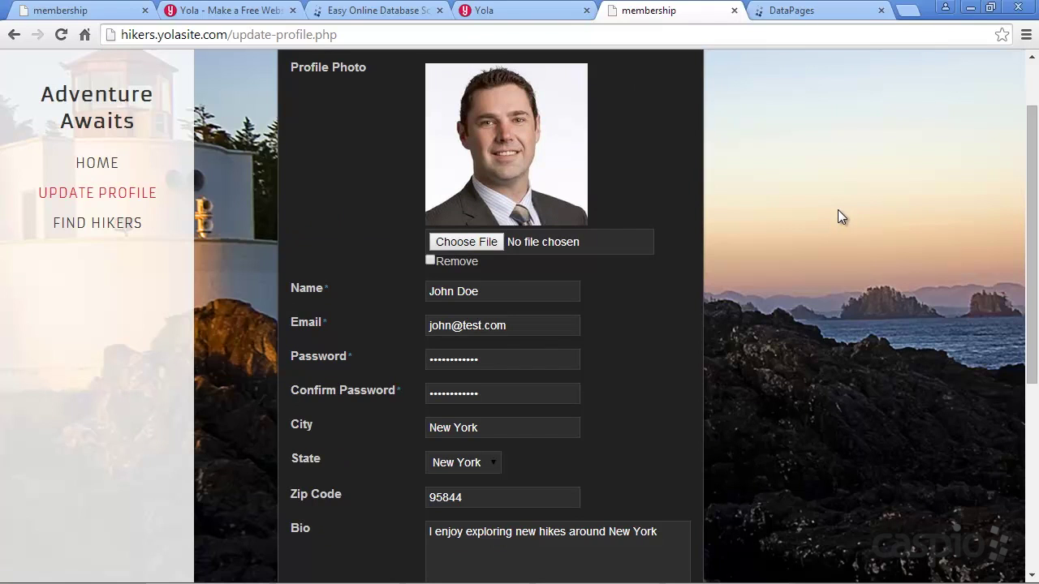
pyautogui.scroll(-2, 731, 217)
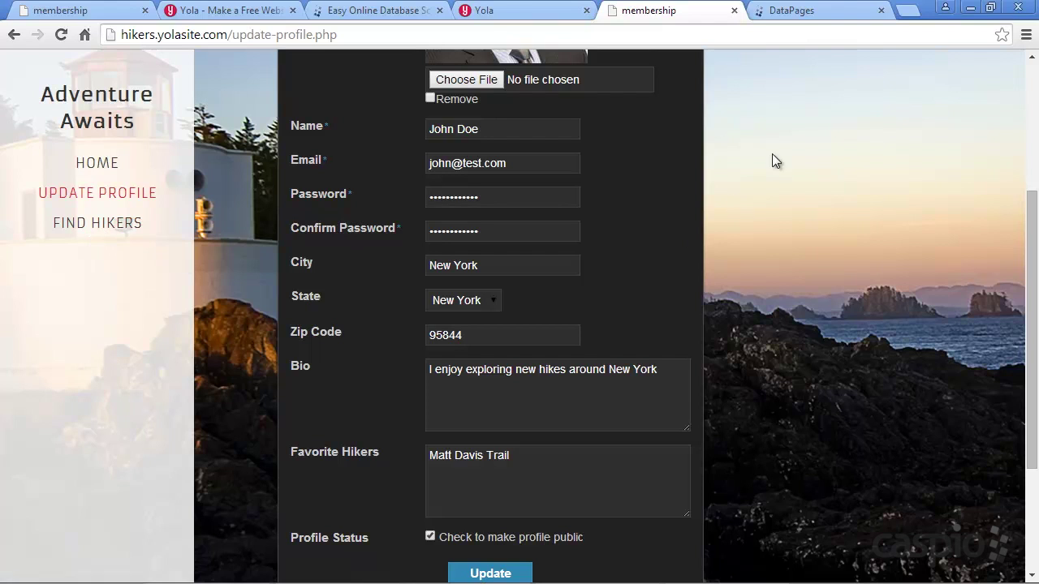
# - Switch to Caspio Bridge and start a new DataPage of the Gallery report type
pyautogui.click(824, 20)
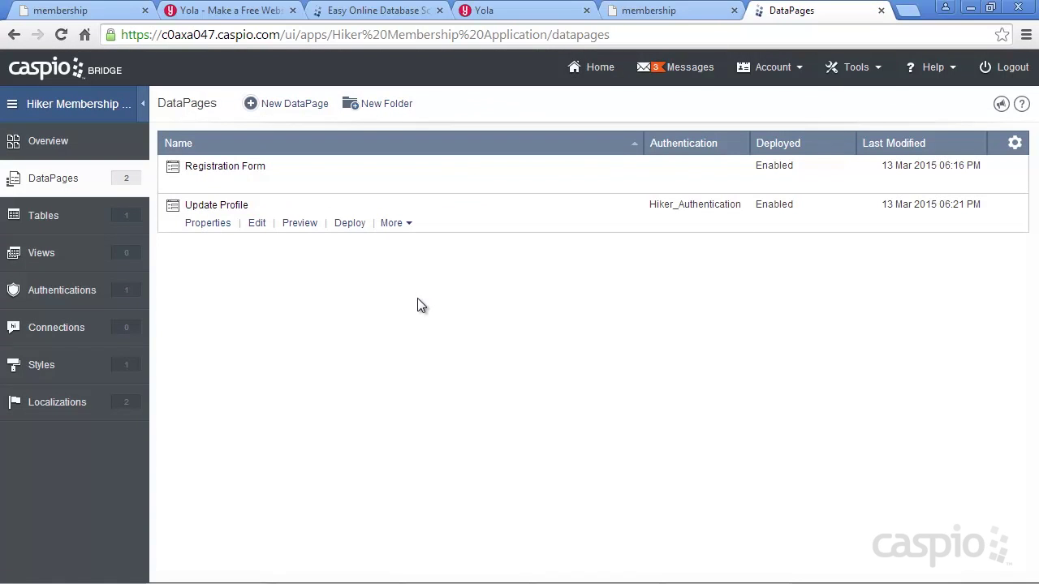
pyautogui.click(299, 105)
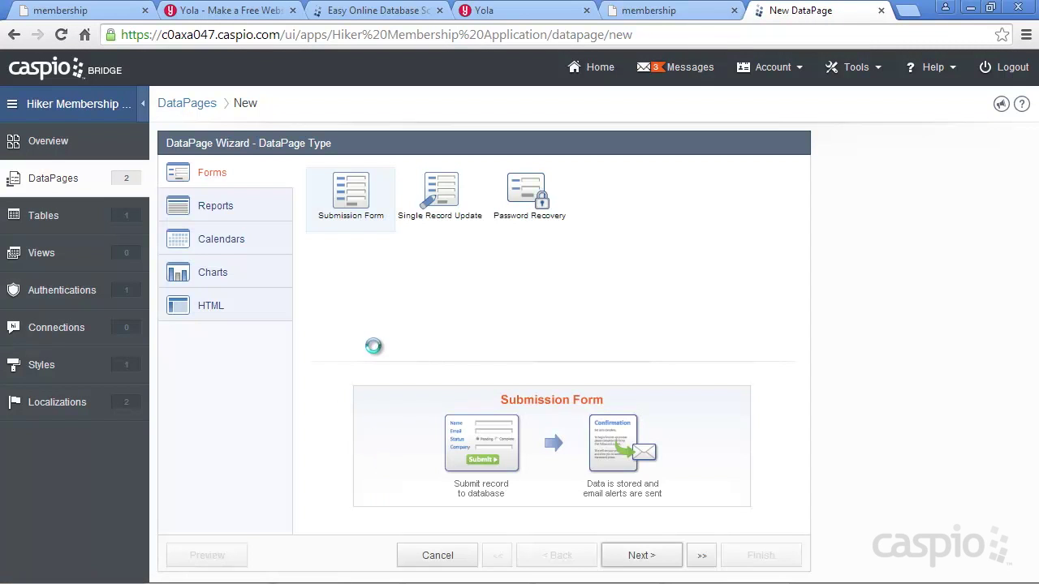
pyautogui.click(228, 213)
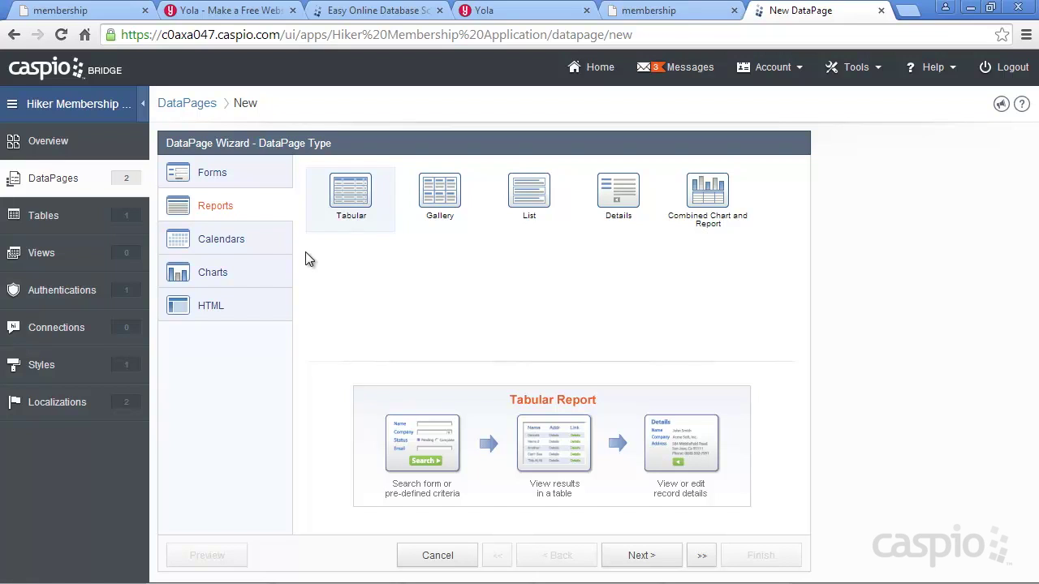
pyautogui.click(442, 198)
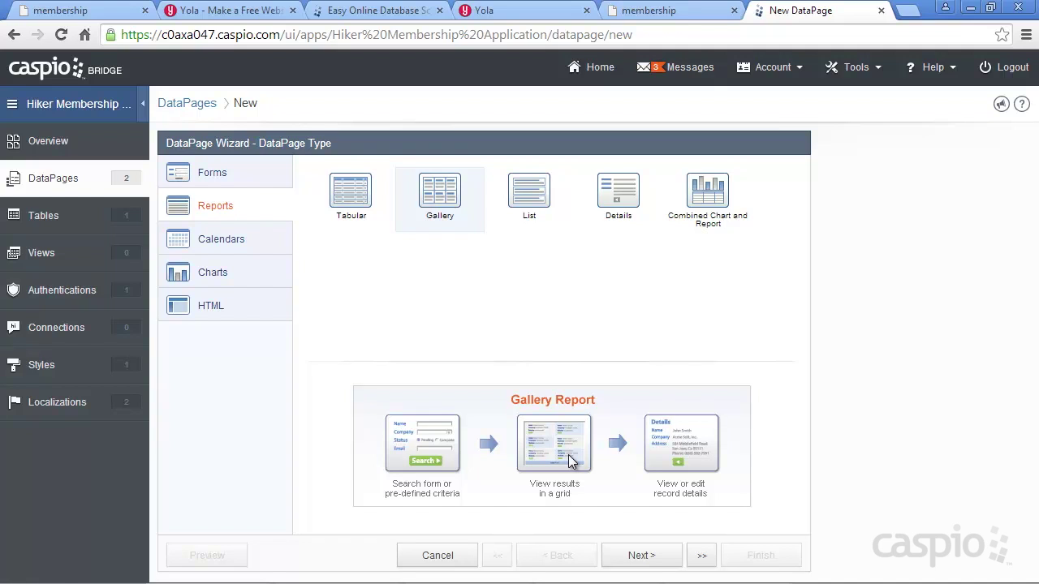
pyautogui.click(661, 558)
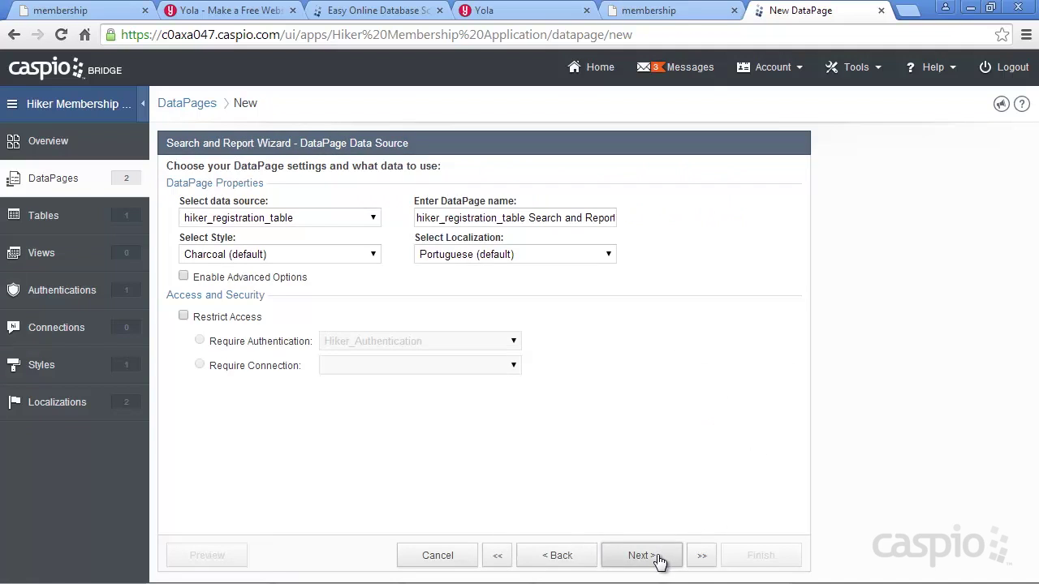
# - Use hiker_registration_table as the data source and name the DataPage View/Search other hikers
pyautogui.click(262, 224)
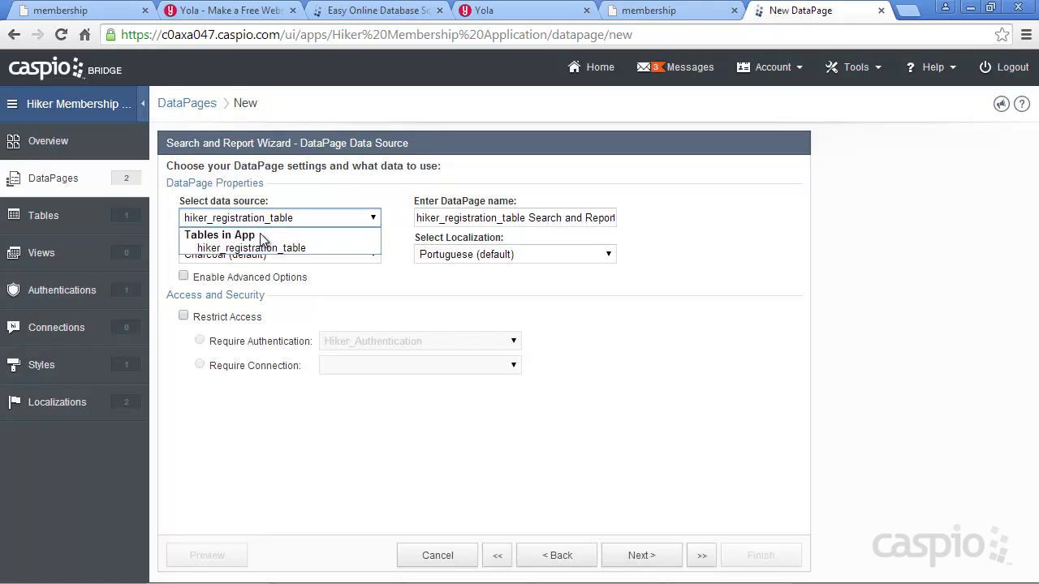
pyautogui.click(252, 249)
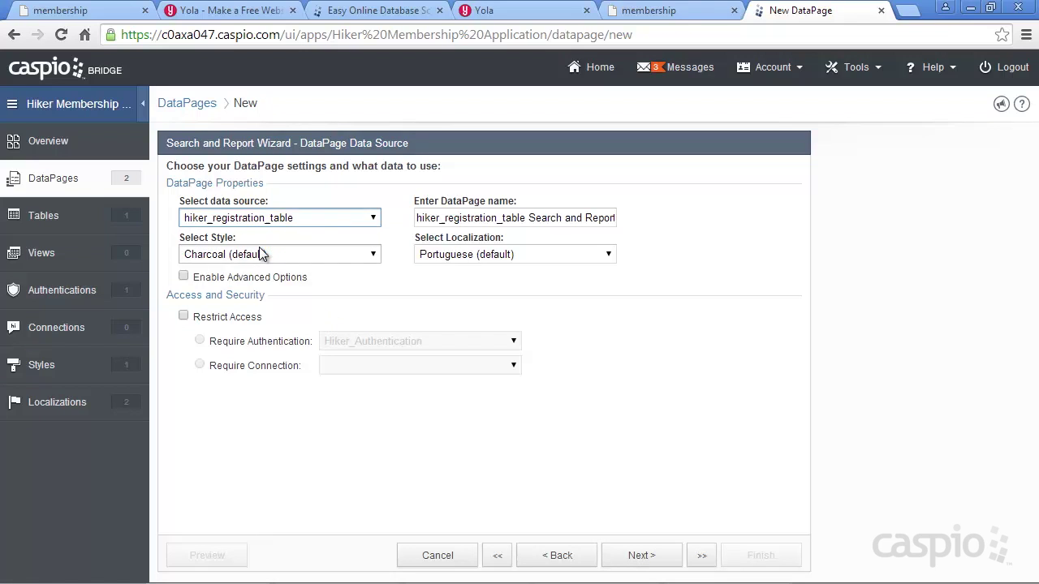
pyautogui.click(516, 218)
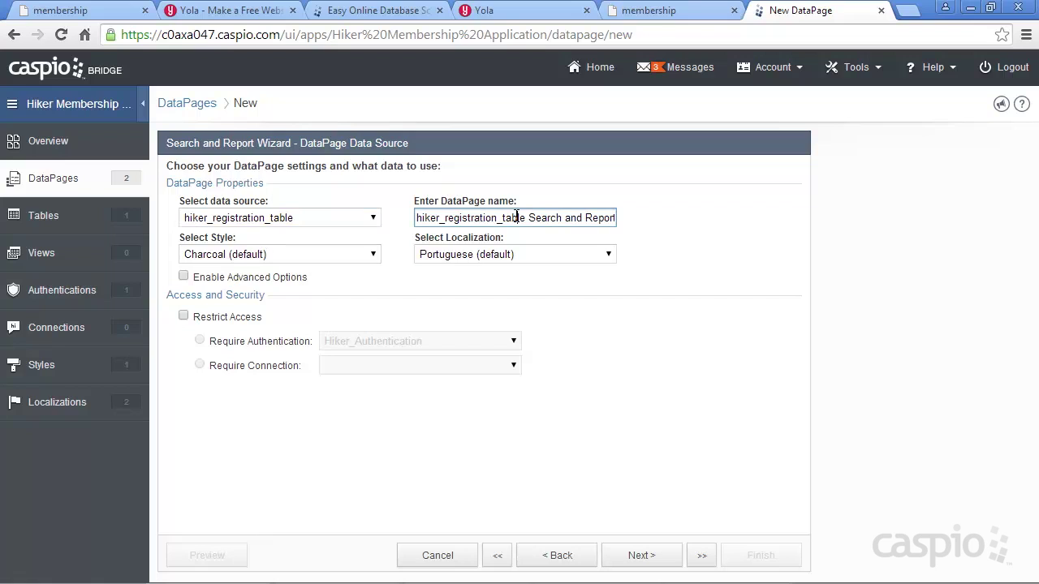
pyautogui.hotkey('ctrl', 'a')
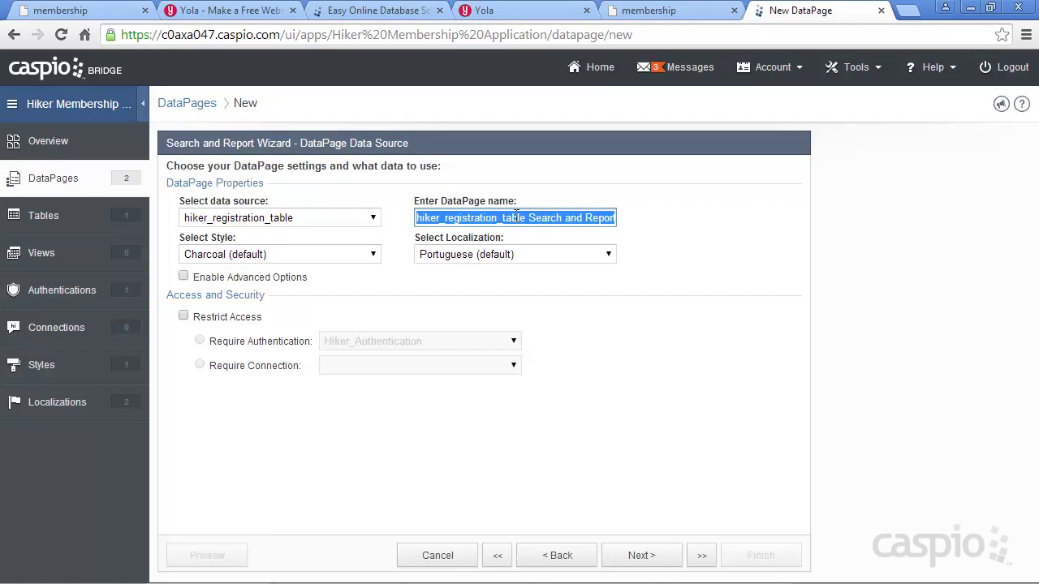
pyautogui.write('View /Search other hikers')
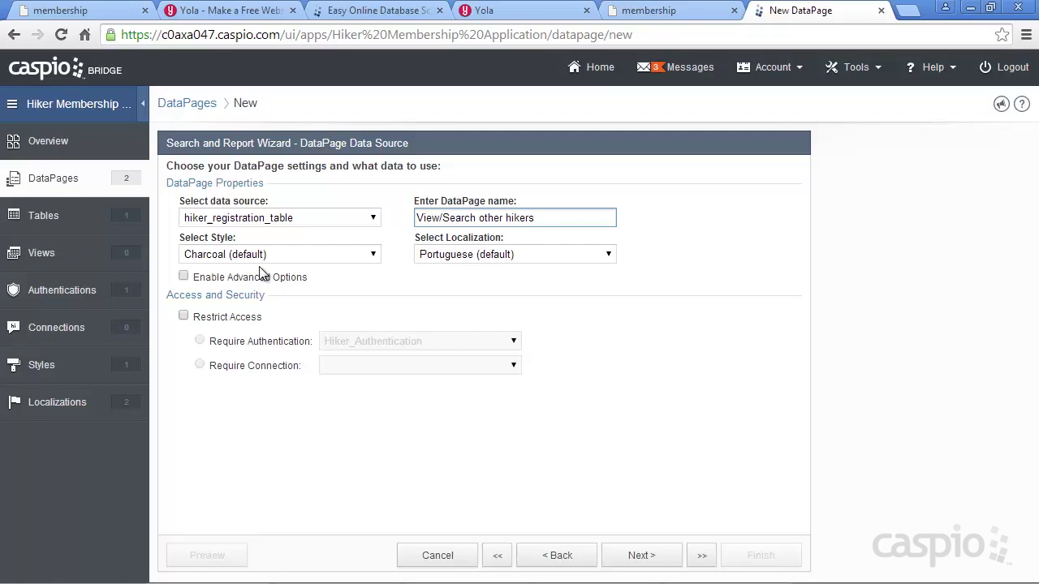
# - Set the DataPage's localization to English and restrict access with Hiker_Authentication
pyautogui.click(513, 255)
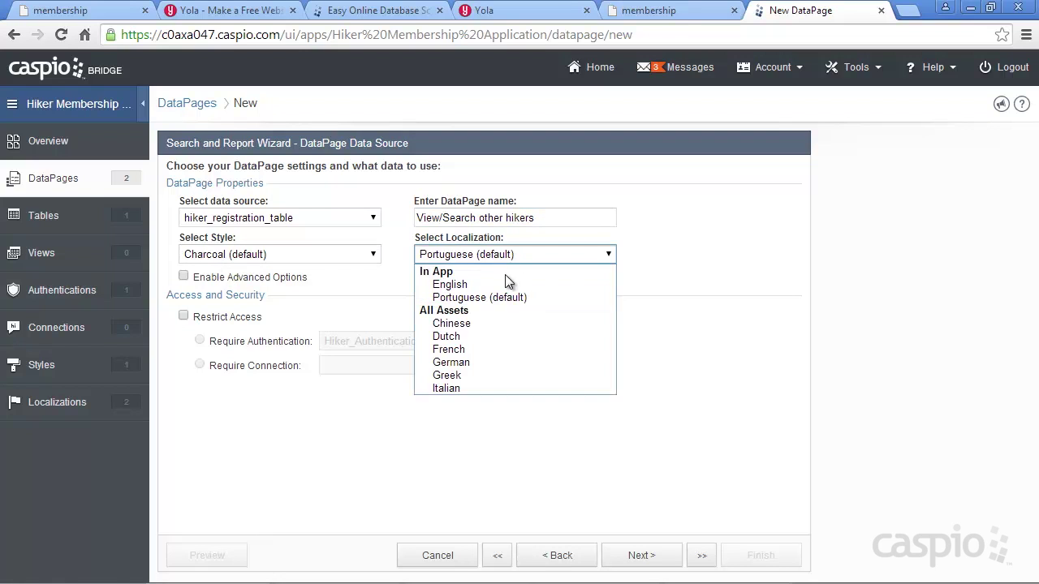
pyautogui.click(503, 284)
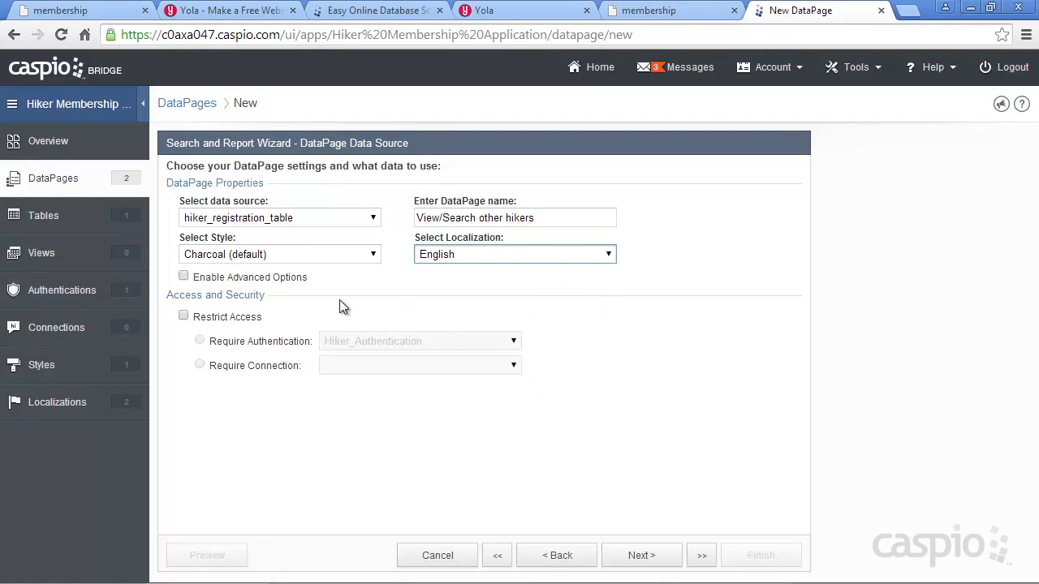
pyautogui.click(183, 315)
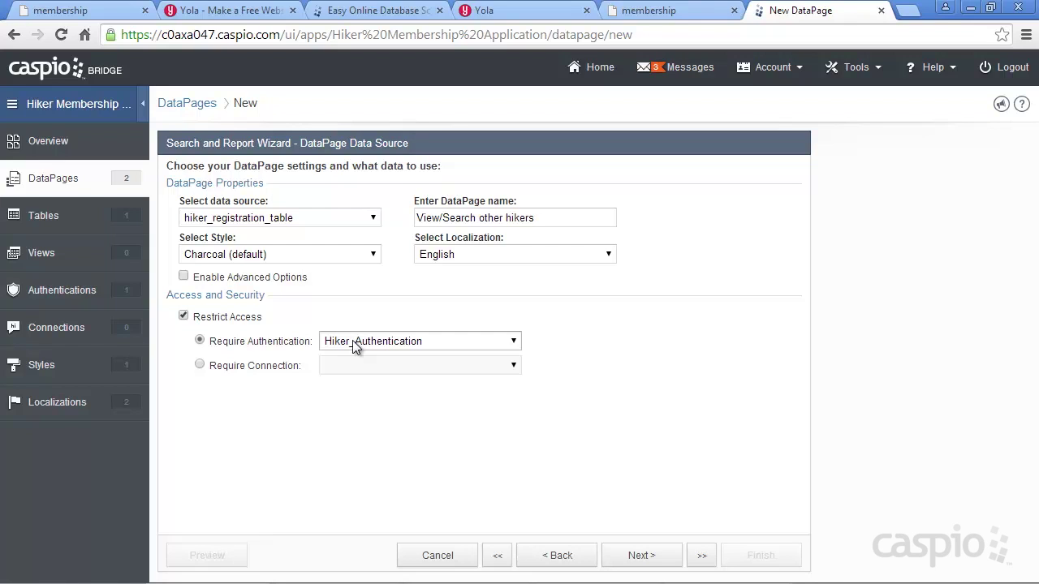
pyautogui.click(646, 559)
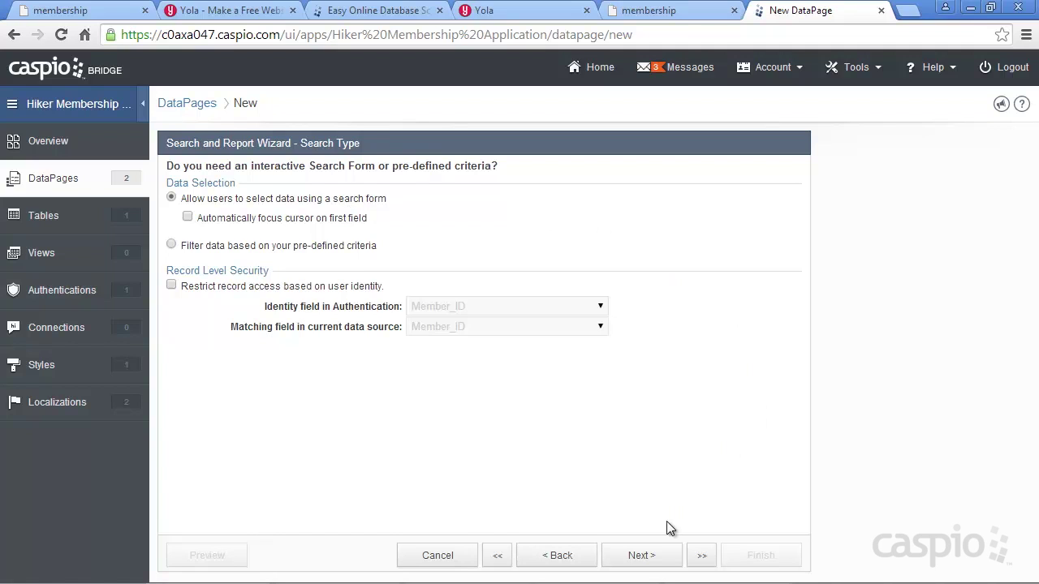
# - Keep the user search form option and add City, State and Zip_Code as the search fields
pyautogui.click(642, 558)
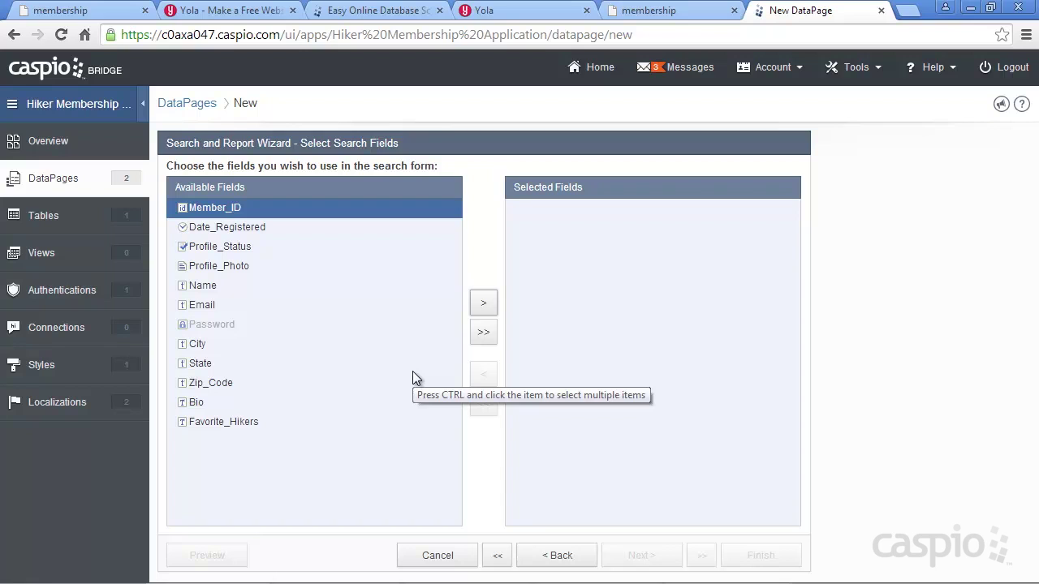
pyautogui.click(223, 344)
pyautogui.click(482, 305)
pyautogui.click(482, 305)
pyautogui.click(482, 306)
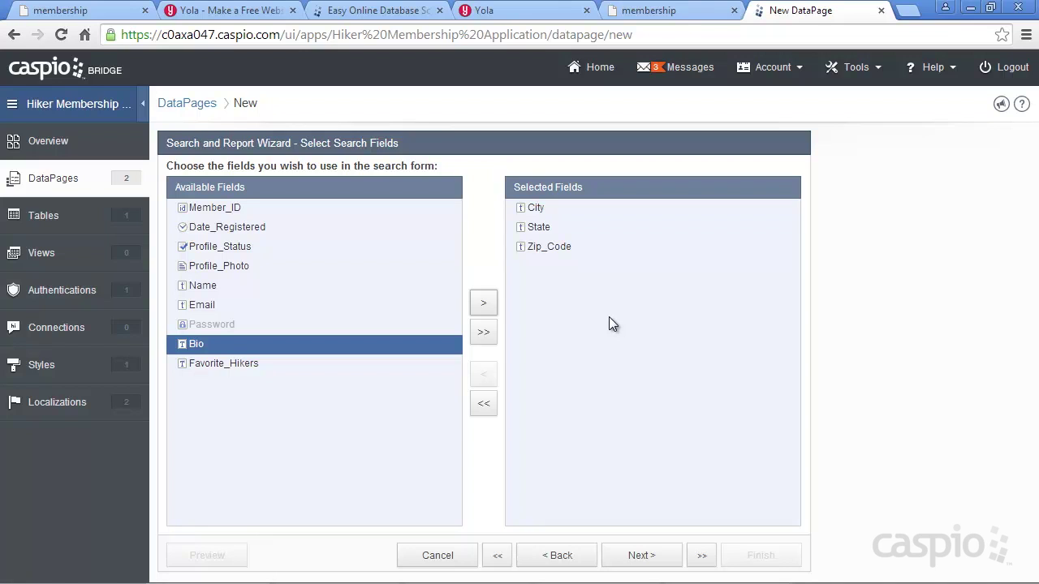
pyautogui.click(650, 556)
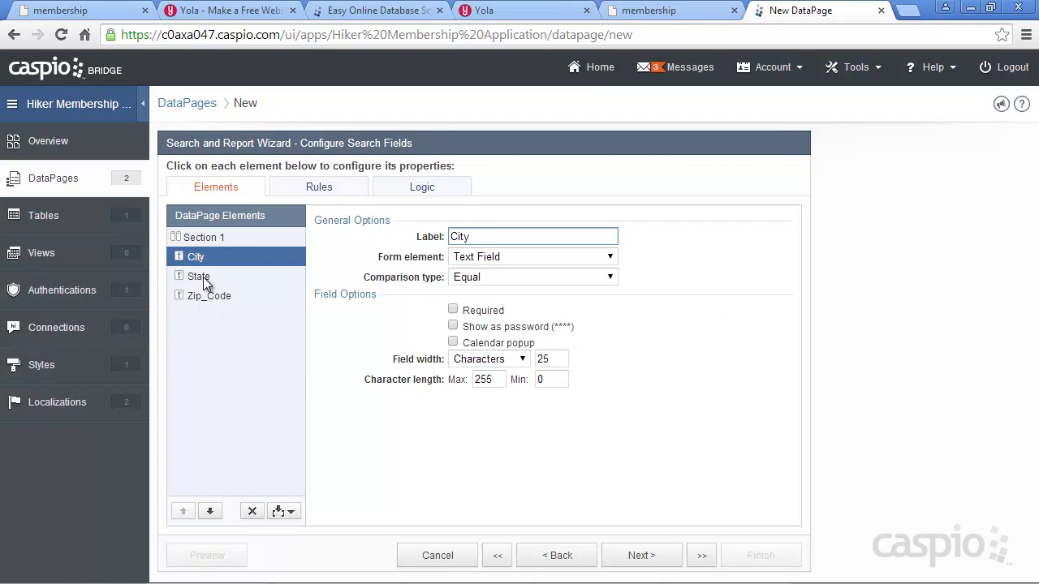
# - Set the City search field's comparison type to Contains
pyautogui.click(201, 277)
pyautogui.click(210, 296)
pyautogui.click(204, 268)
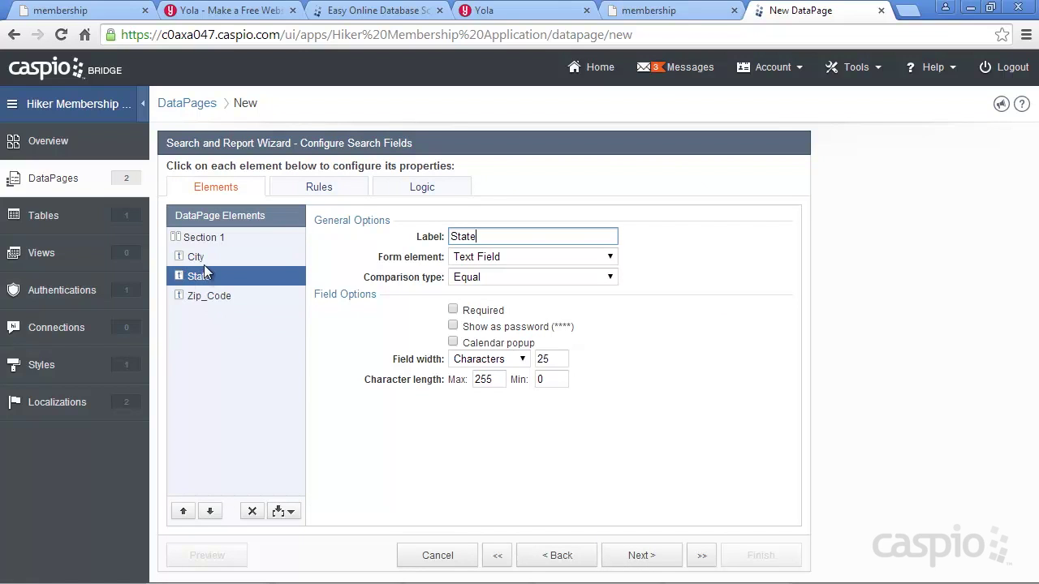
pyautogui.click(201, 258)
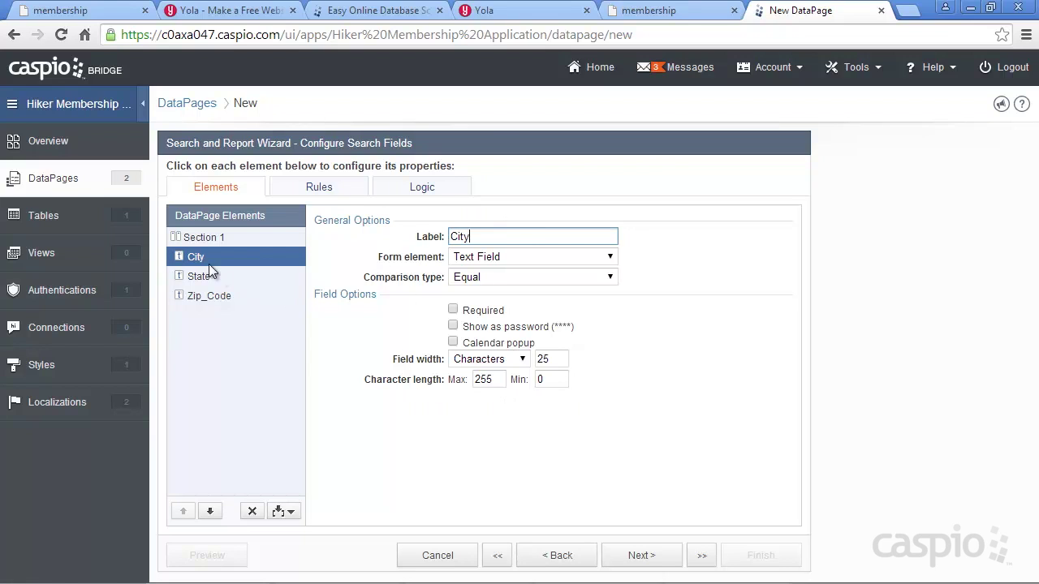
pyautogui.click(494, 277)
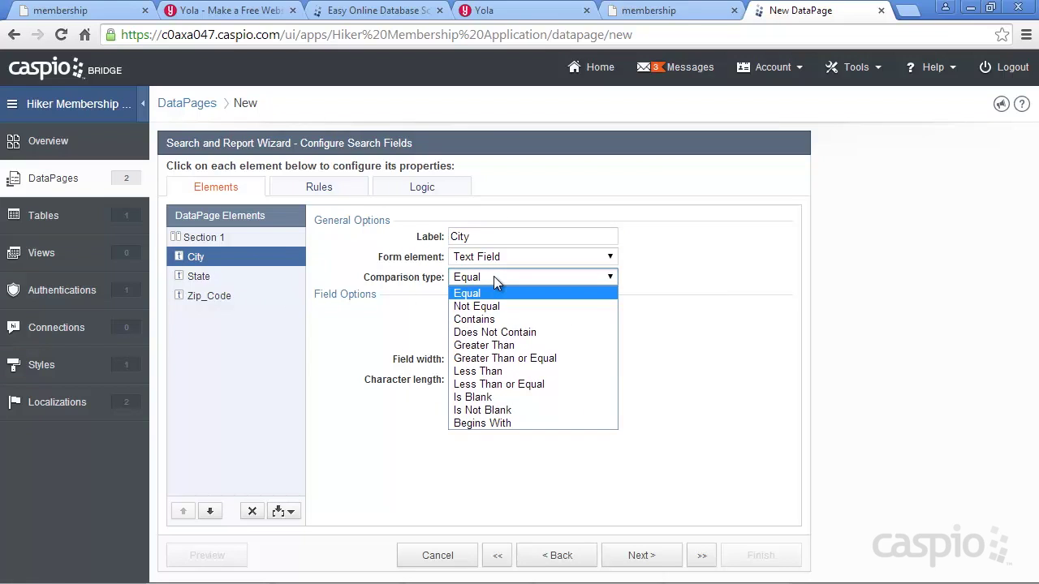
pyautogui.click(480, 277)
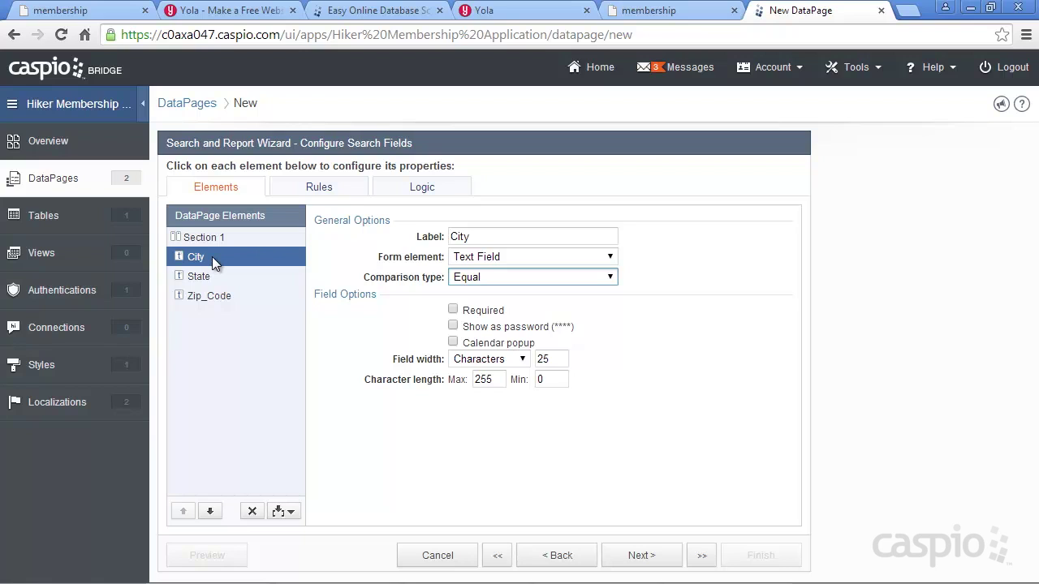
pyautogui.click(481, 275)
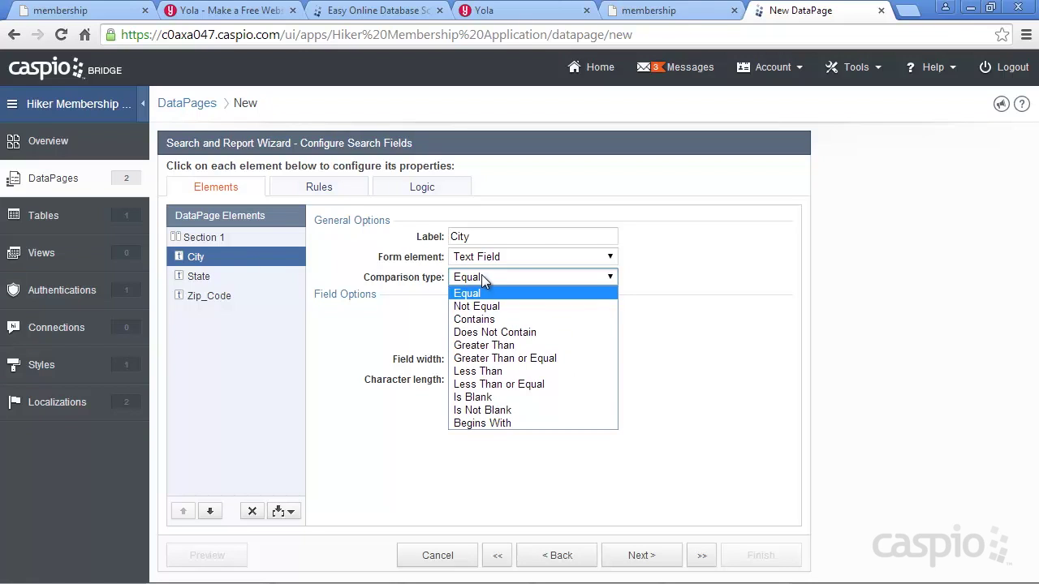
pyautogui.click(479, 316)
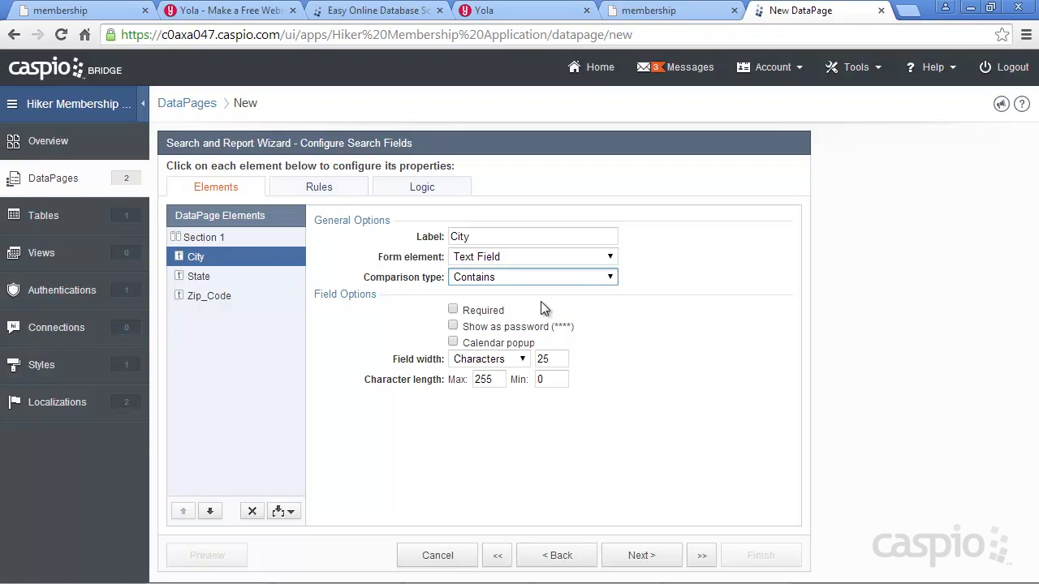
# - Set the comparison type of the State and Zip_Code search fields to Contains
pyautogui.click(212, 278)
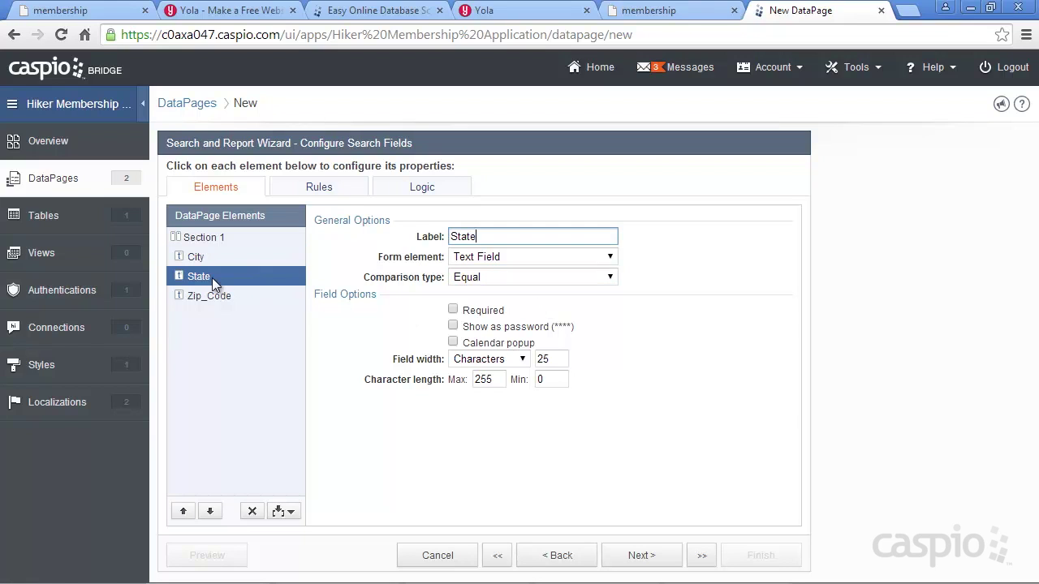
pyautogui.click(475, 279)
pyautogui.click(480, 320)
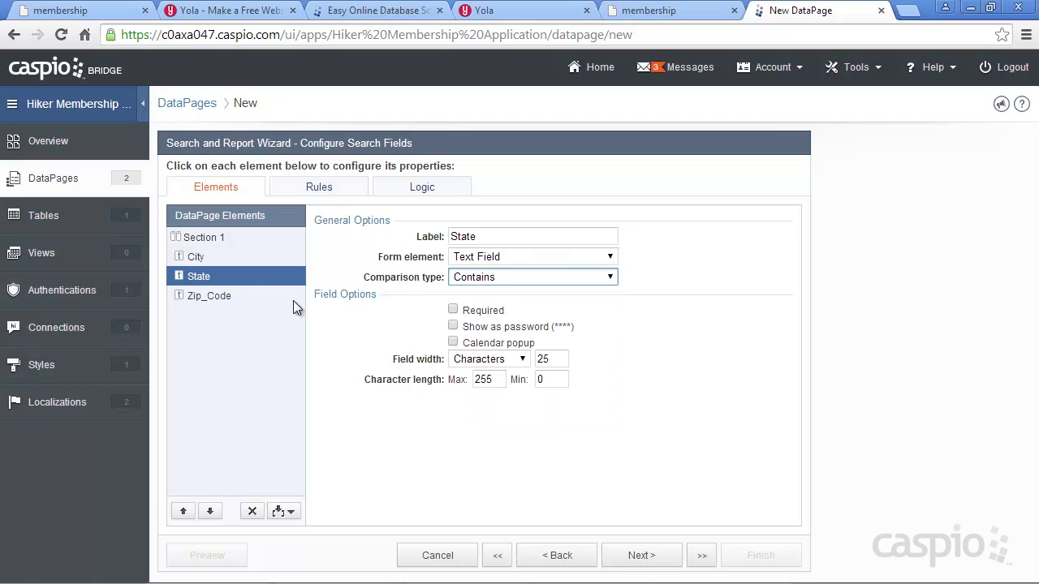
pyautogui.click(269, 295)
pyautogui.click(488, 279)
pyautogui.click(479, 319)
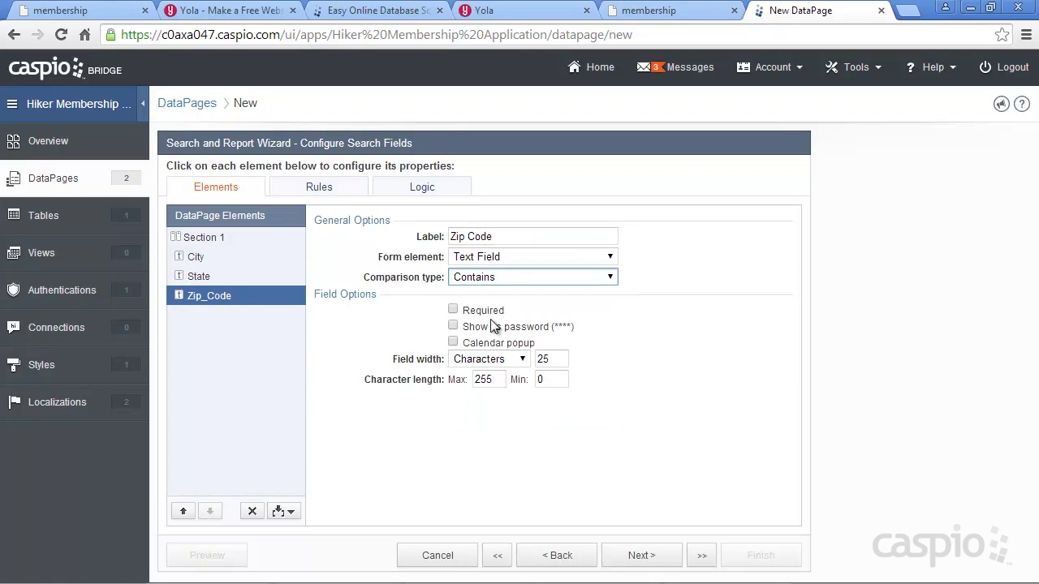
pyautogui.click(208, 258)
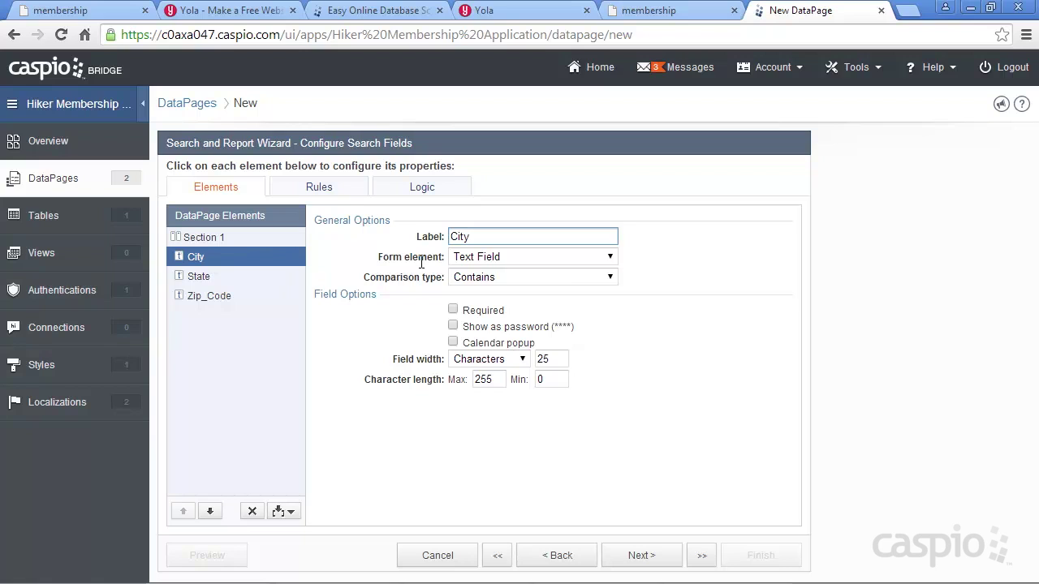
pyautogui.click(611, 258)
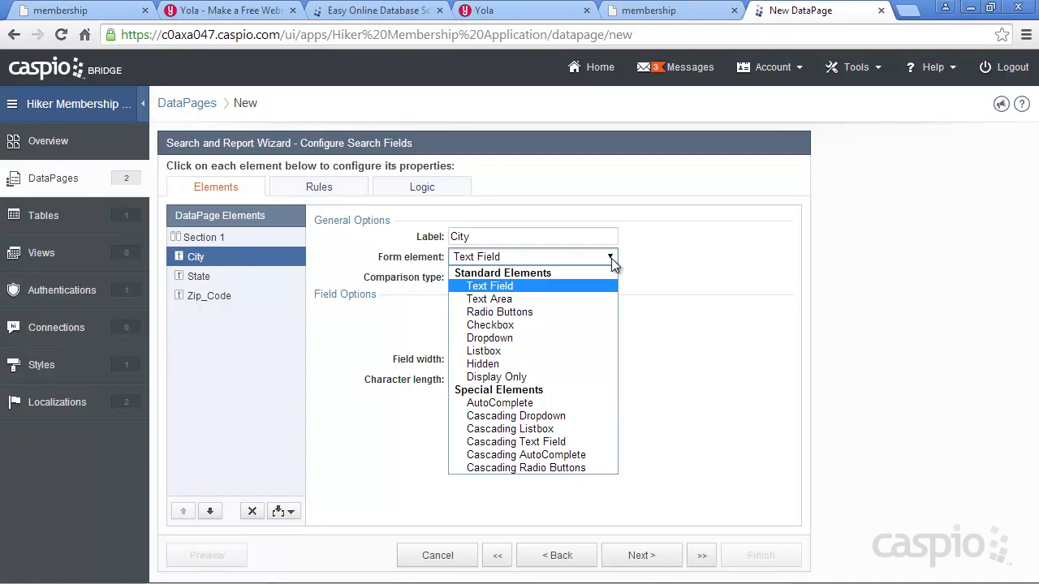
pyautogui.click(649, 265)
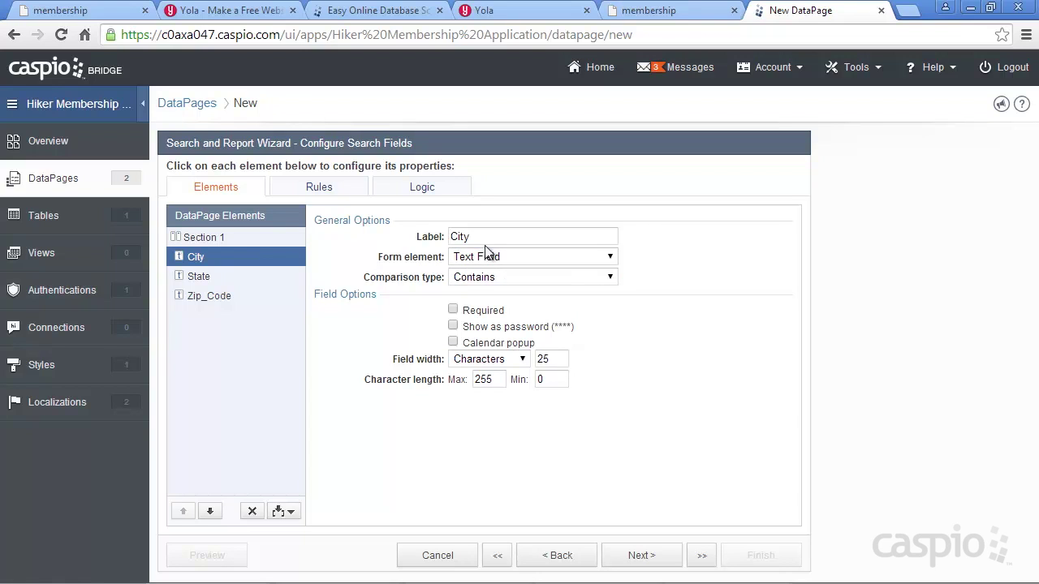
# - Choose Profile_Photo, Name, Email, City, State and Zip_Code as the results page fields and leave inline and bulk delete off
pyautogui.click(641, 556)
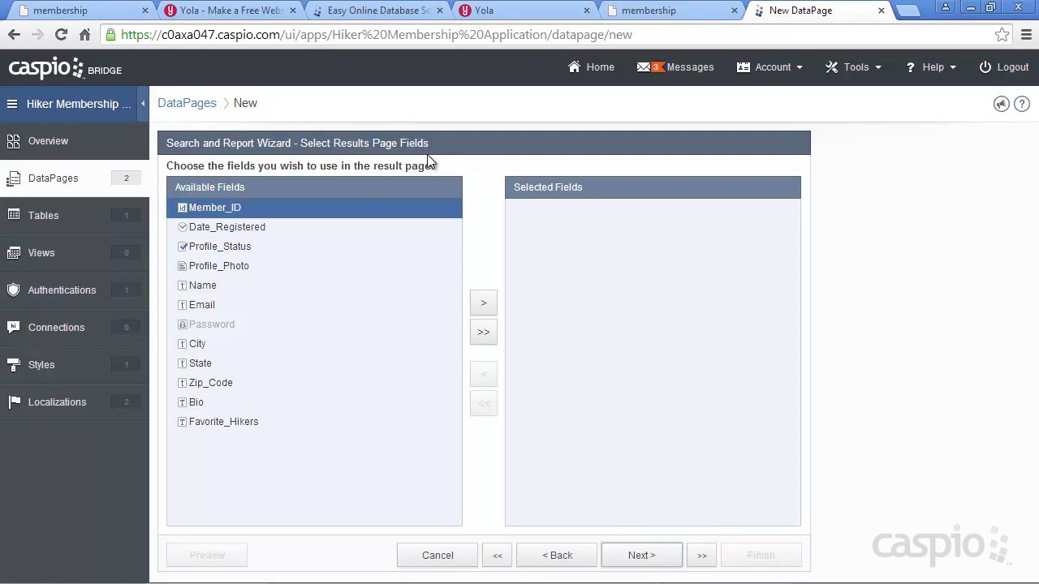
pyautogui.click(221, 268)
pyautogui.click(485, 306)
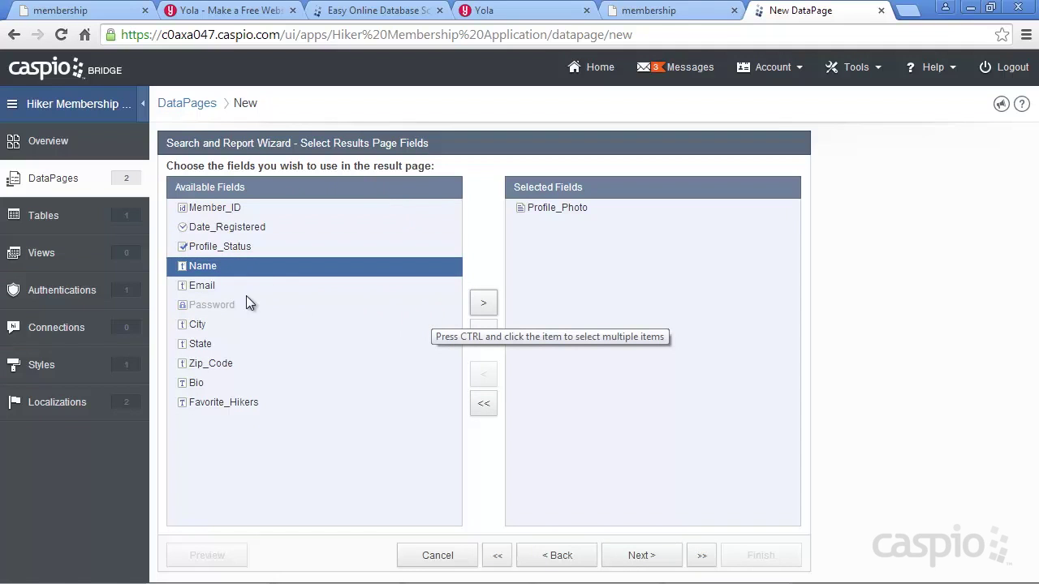
pyautogui.click(483, 307)
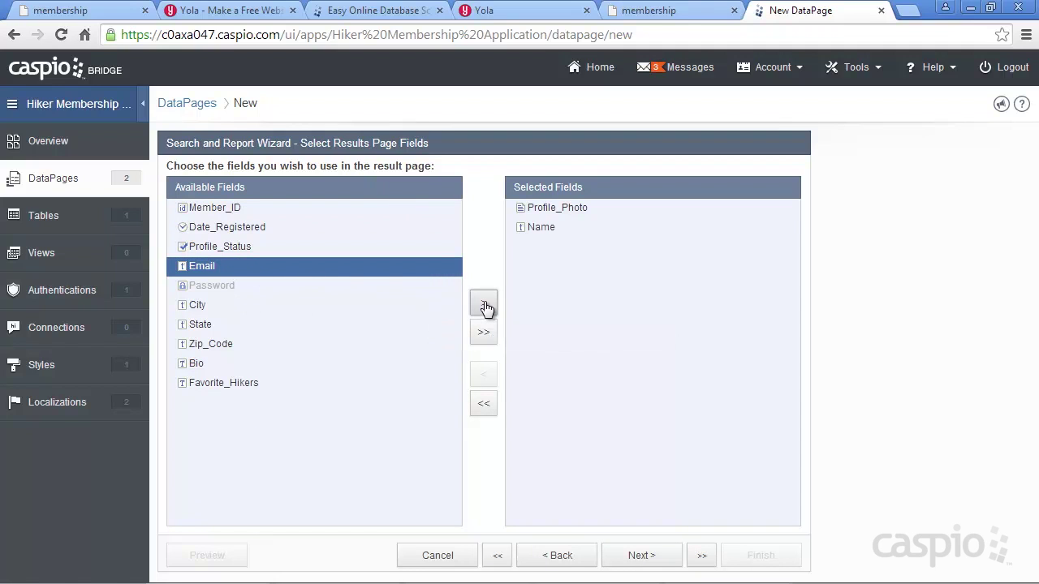
pyautogui.click(484, 306)
pyautogui.click(483, 305)
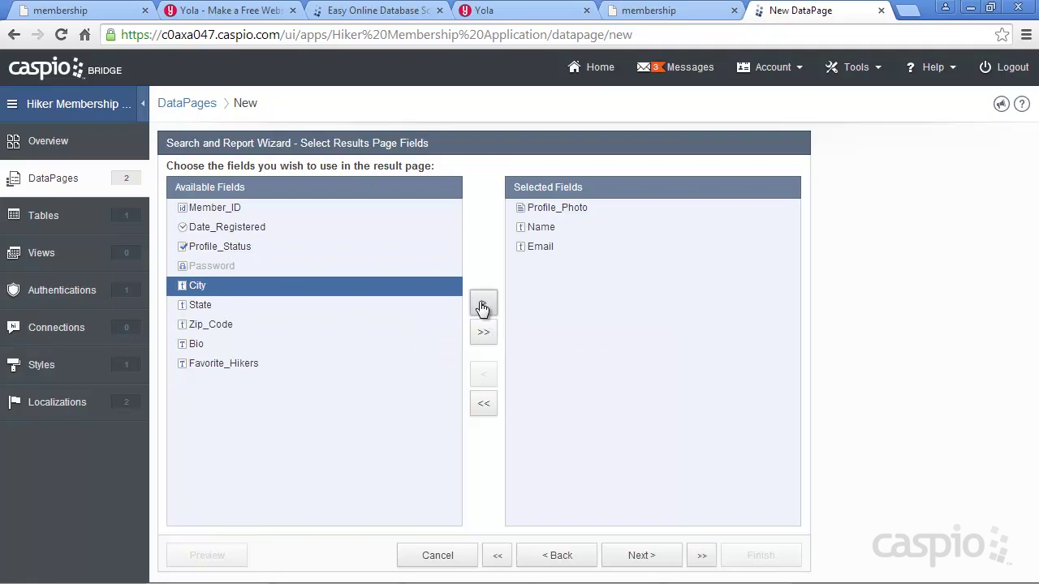
pyautogui.click(483, 306)
pyautogui.click(483, 307)
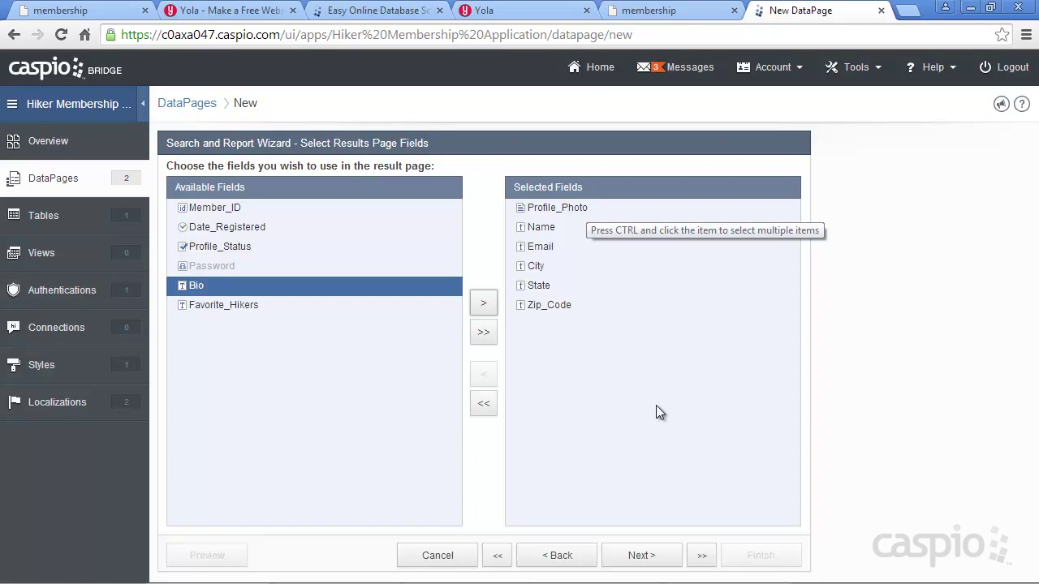
pyautogui.click(643, 557)
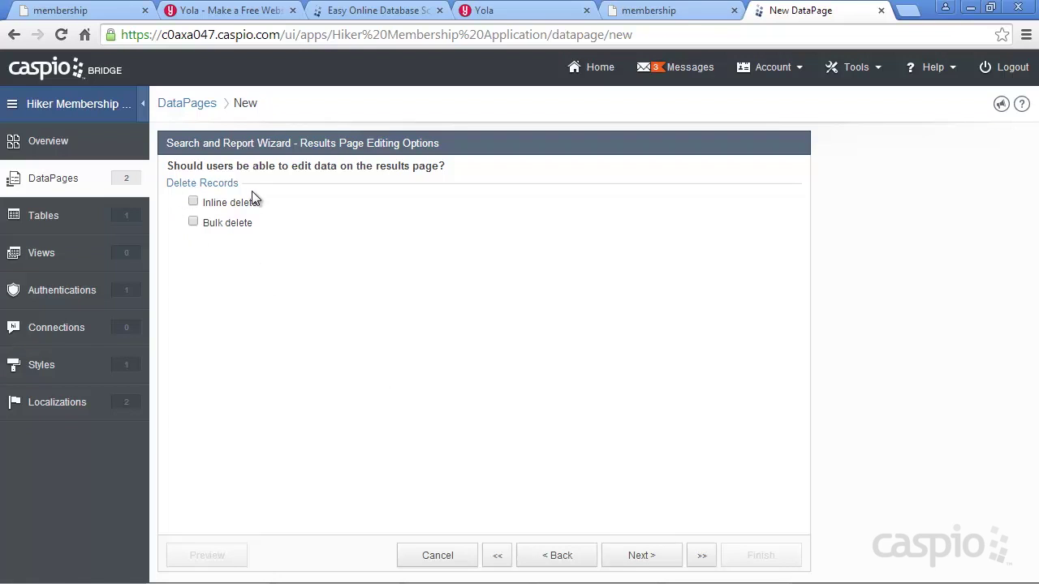
pyautogui.click(641, 556)
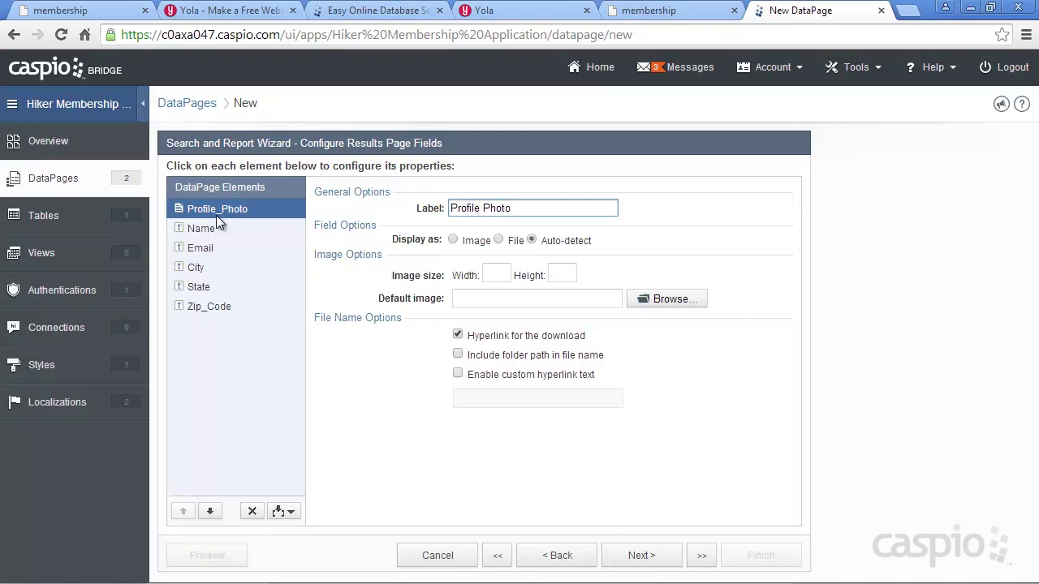
# - Display Profile_Photo on the results page as an image with a width of 200 and clear its label
pyautogui.click(453, 240)
pyautogui.click(508, 276)
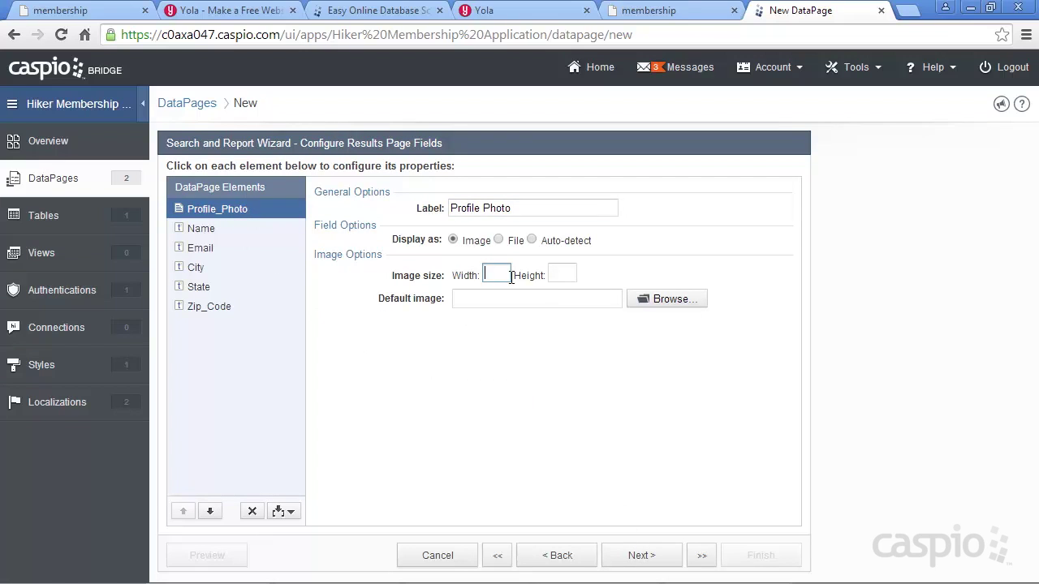
pyautogui.write('200')
pyautogui.moveTo(512, 209); pyautogui.dragTo(433, 206)
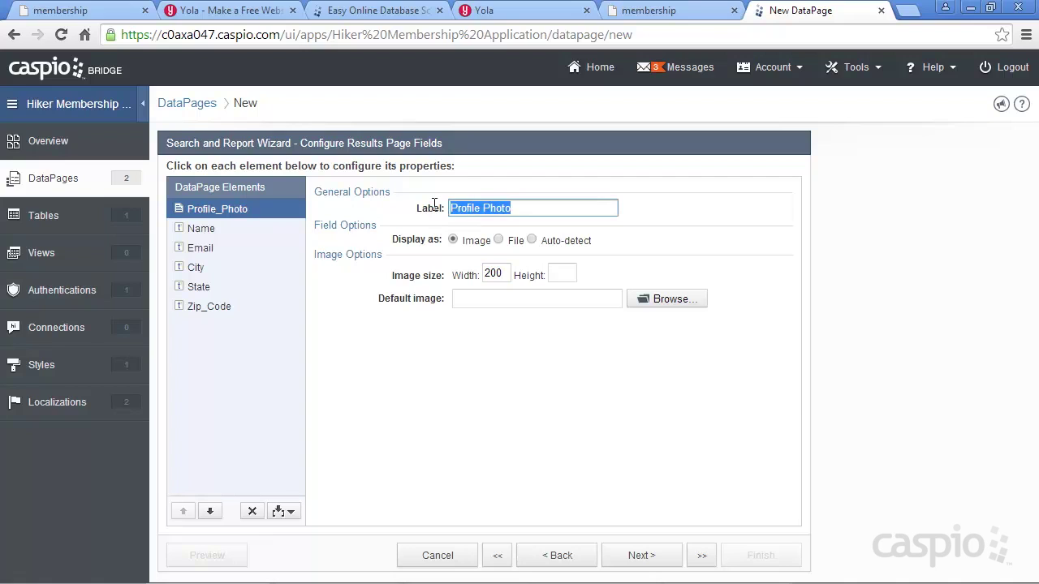
pyautogui.press('BackSpace')
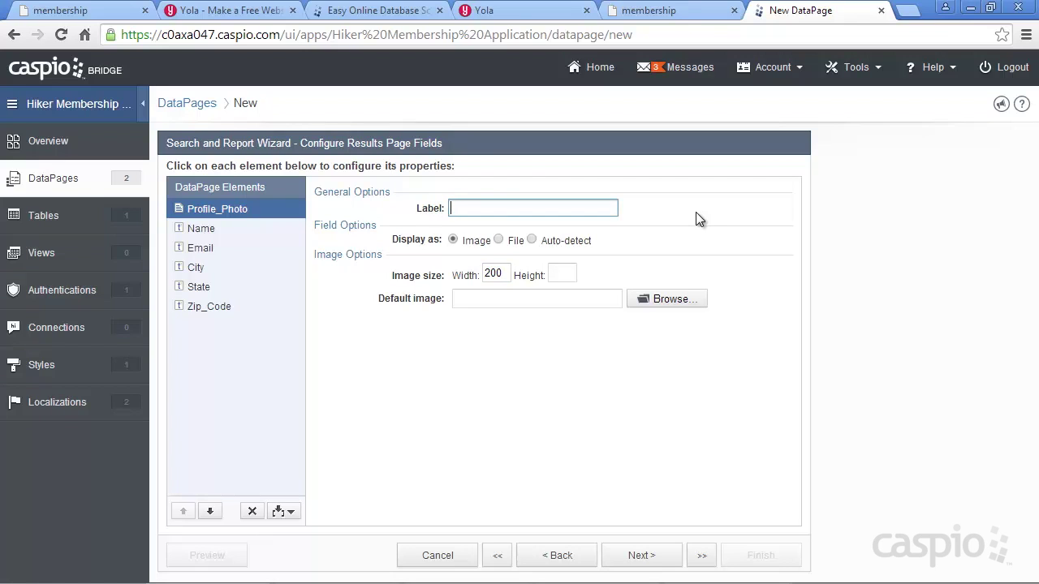
# - Render the Email field on the results page as an email link, leaving the email template empty
pyautogui.click(194, 249)
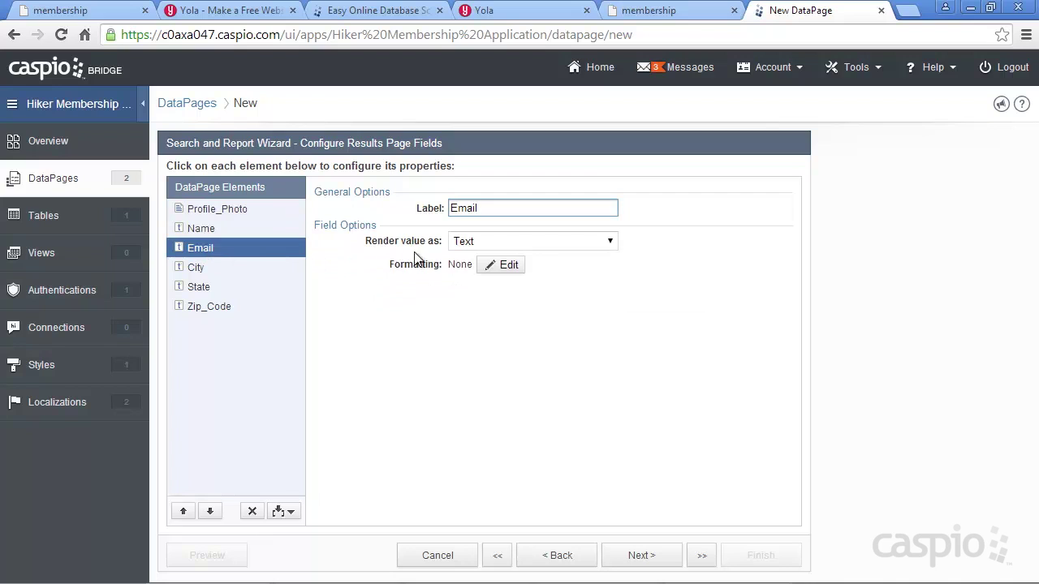
pyautogui.click(491, 243)
pyautogui.click(485, 284)
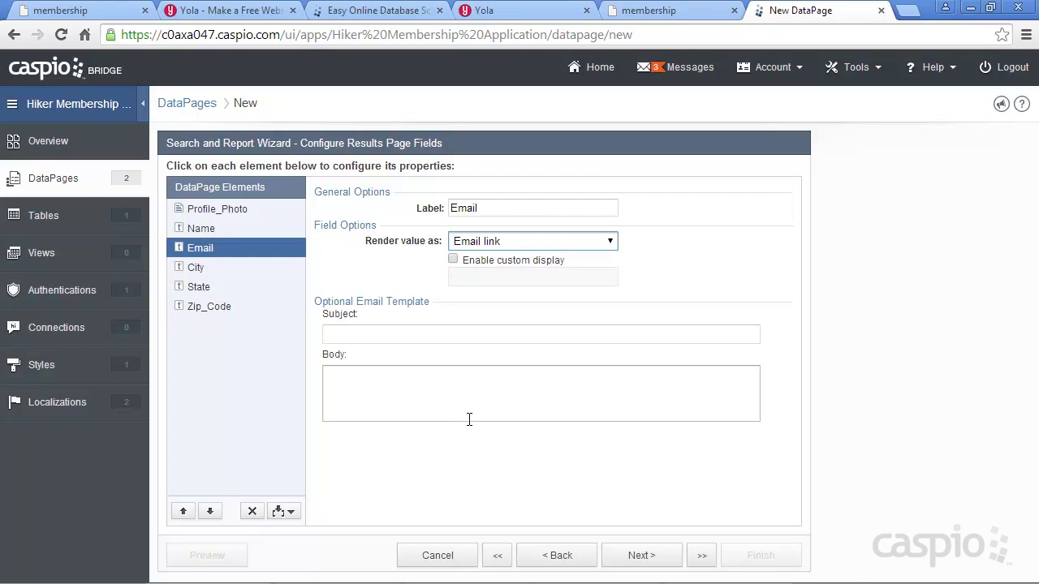
pyautogui.click(643, 556)
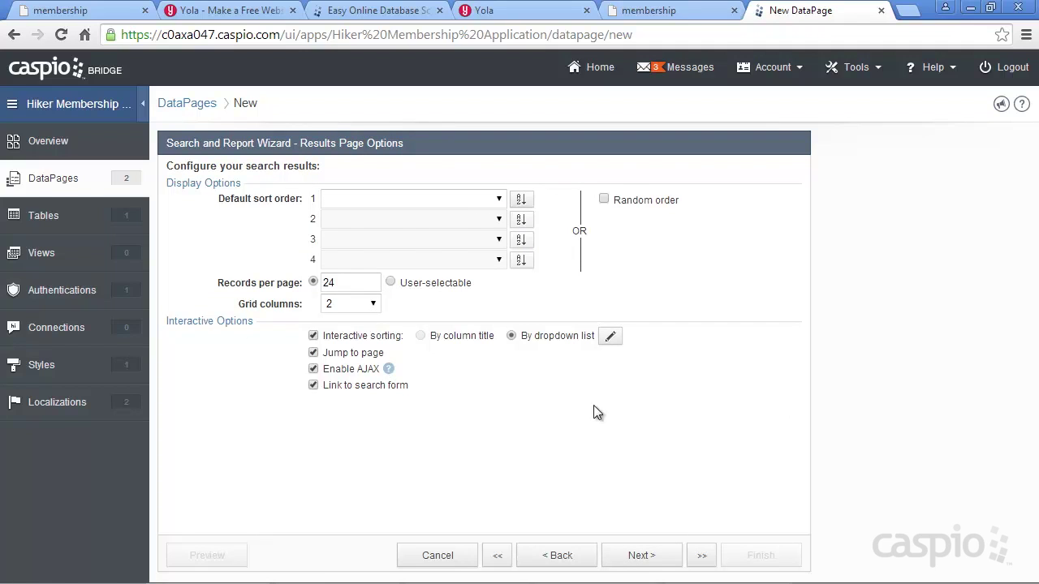
# - Set the results page to 3 grid columns, keeping 24 records per page and no default sort order
pyautogui.click(375, 305)
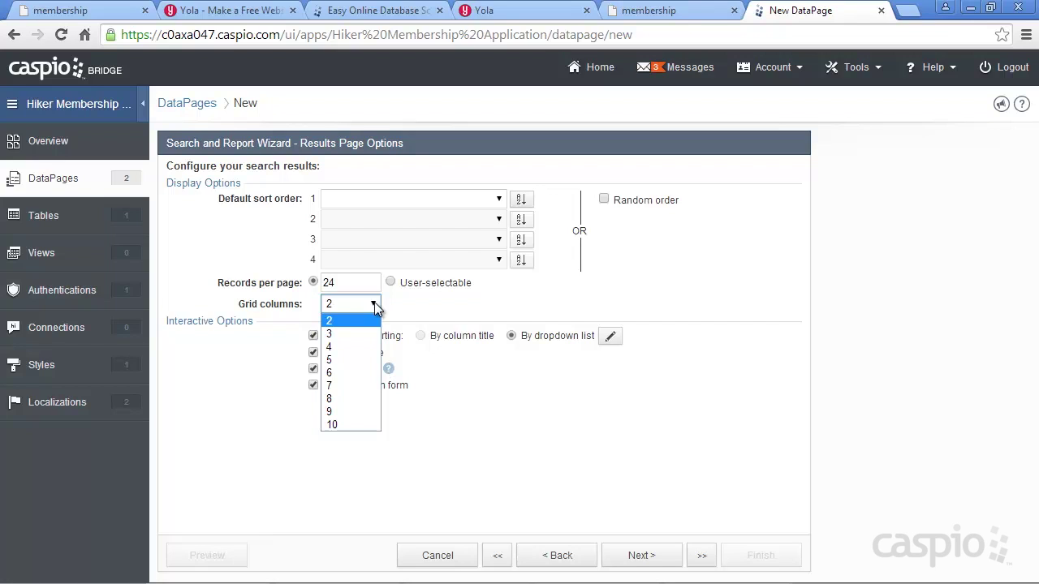
pyautogui.click(343, 347)
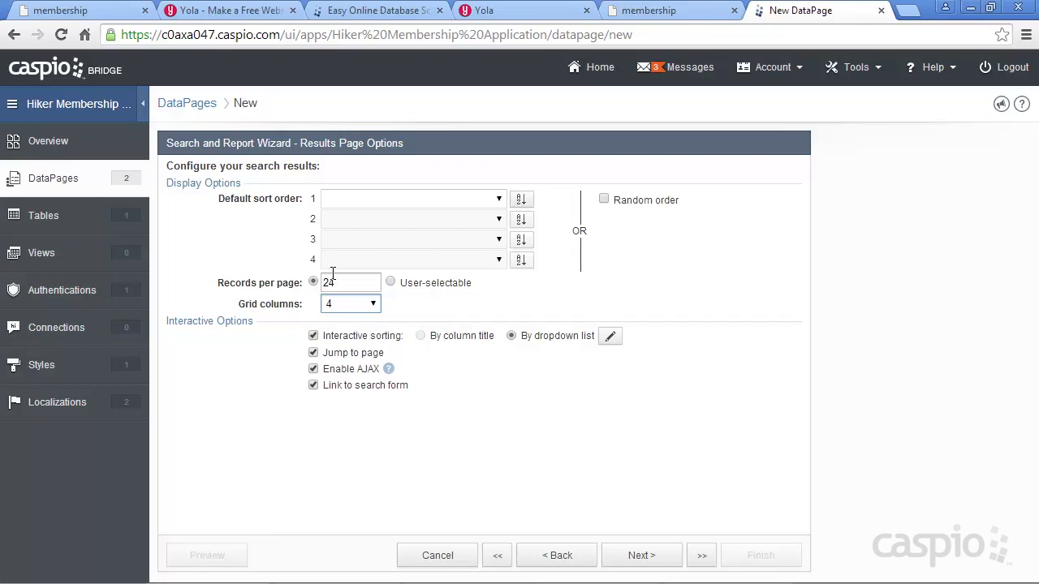
pyautogui.click(372, 306)
pyautogui.click(353, 324)
pyautogui.click(373, 306)
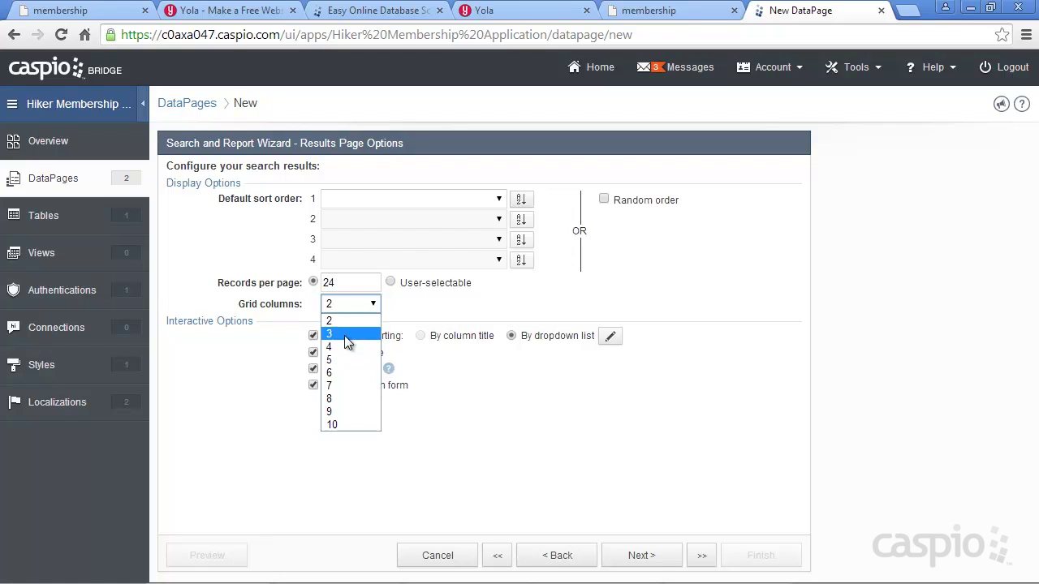
pyautogui.click(344, 335)
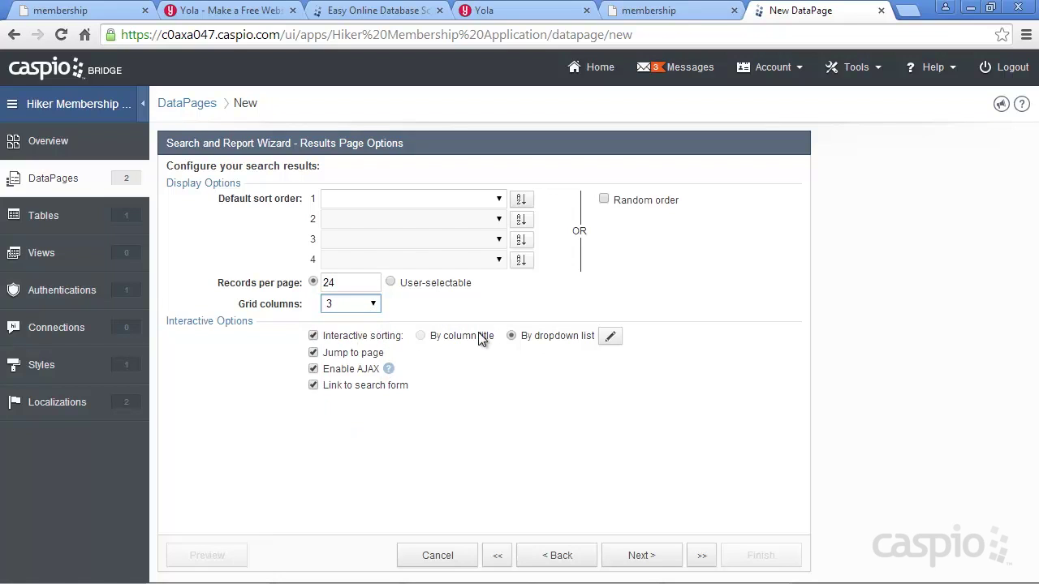
pyautogui.click(499, 201)
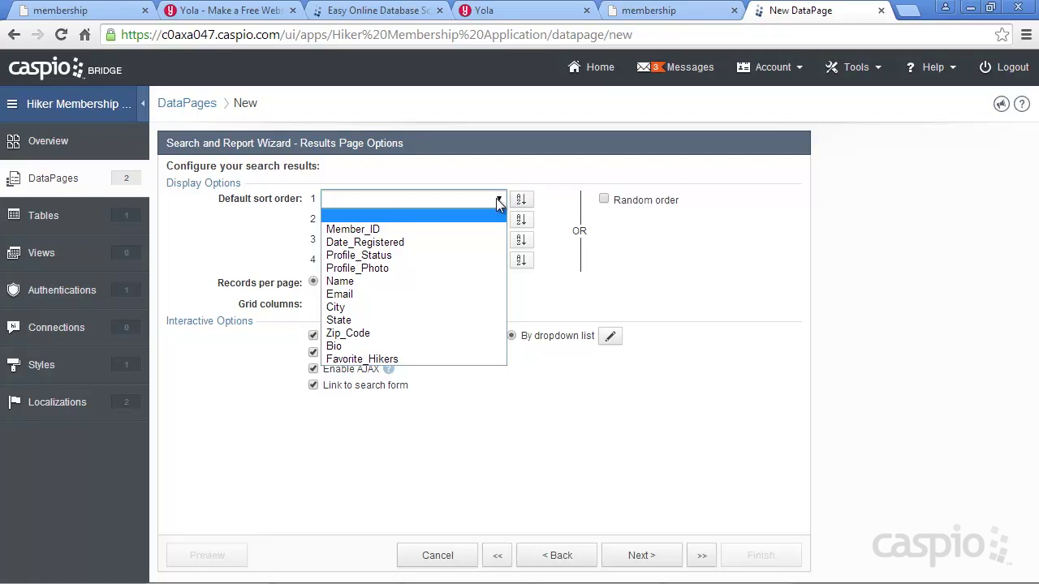
pyautogui.click(548, 147)
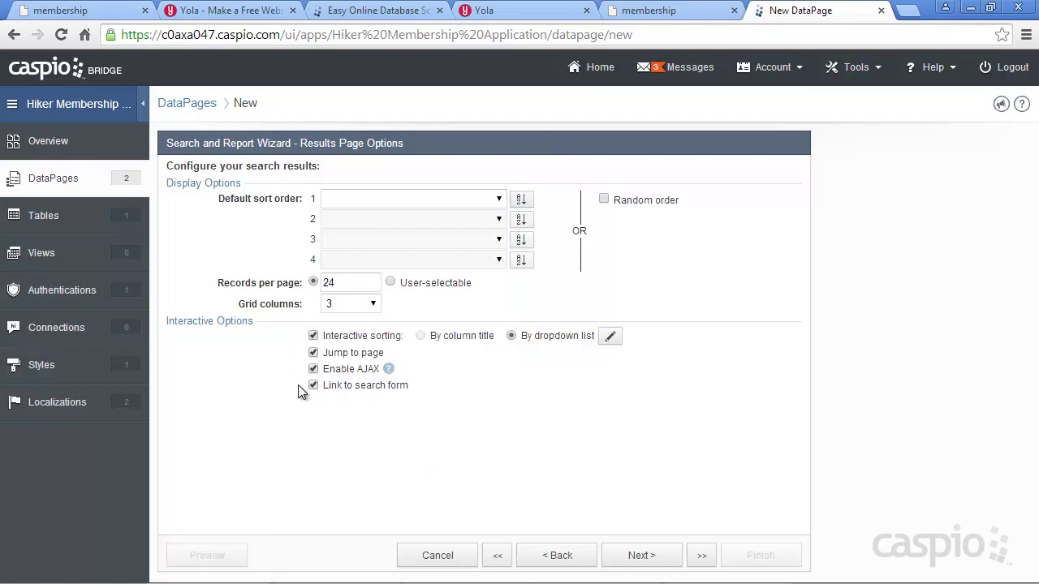
pyautogui.click(641, 557)
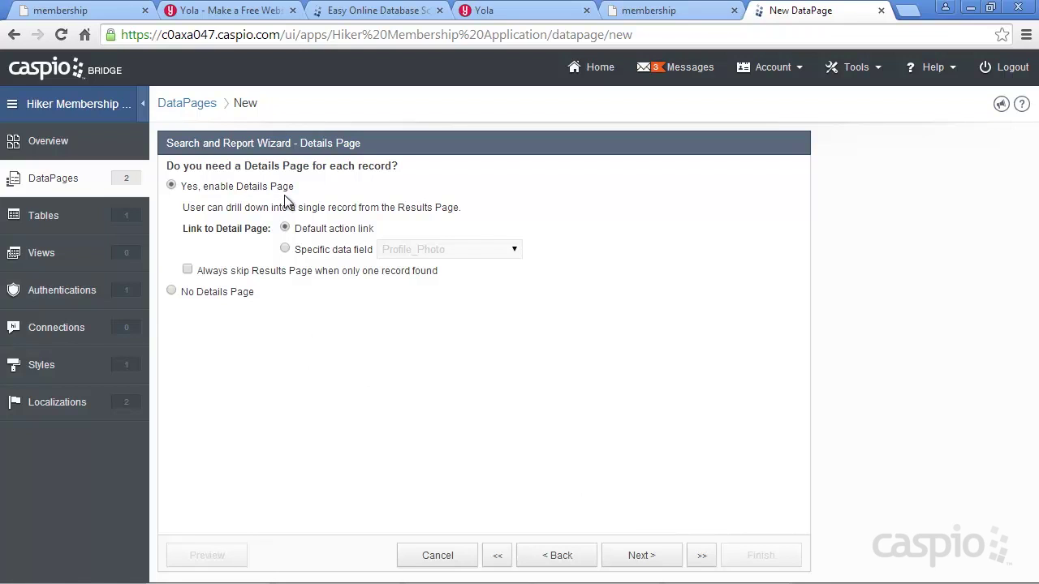
# - Keep the details page enabled with the default action link and add Profile_Photo, Date_Registered, Name and Email as its fields
pyautogui.click(659, 557)
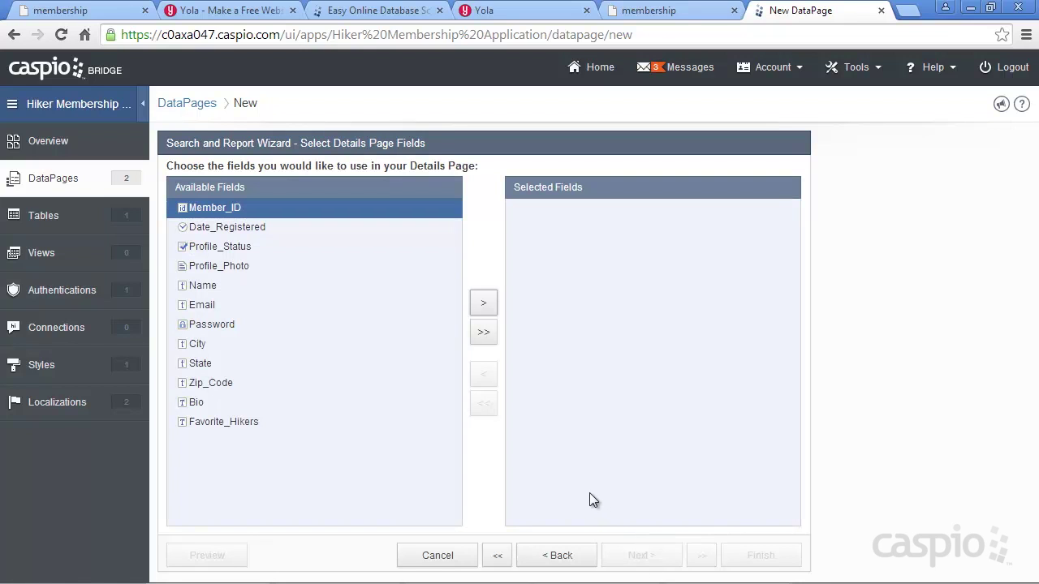
pyautogui.click(232, 267)
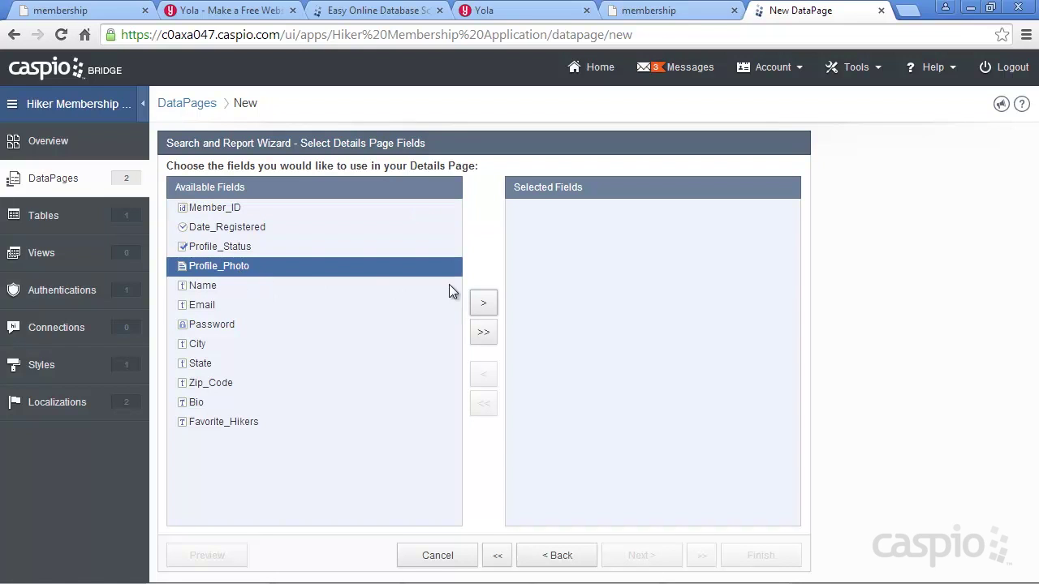
pyautogui.click(484, 303)
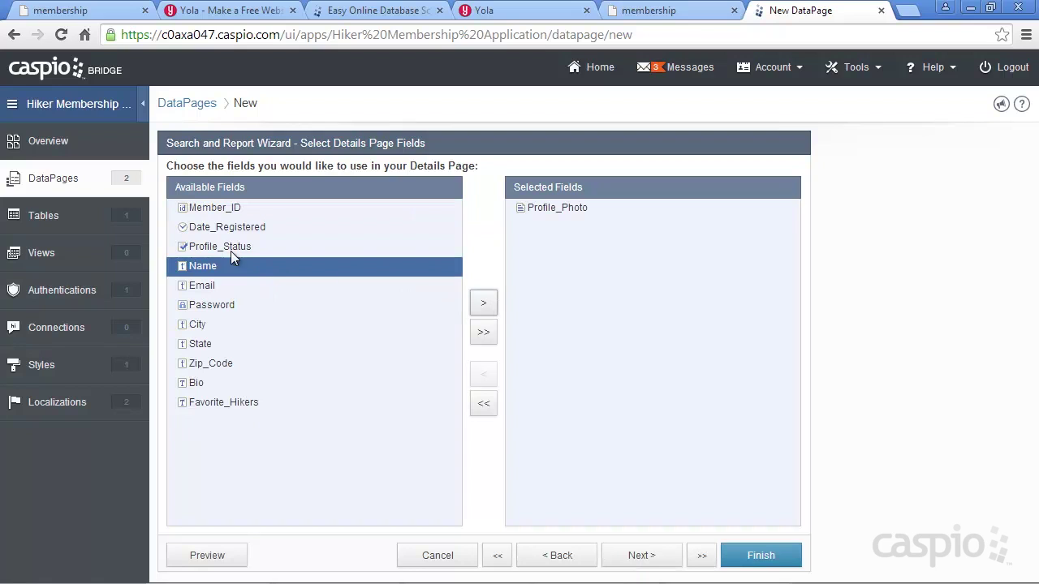
pyautogui.click(225, 227)
pyautogui.click(483, 305)
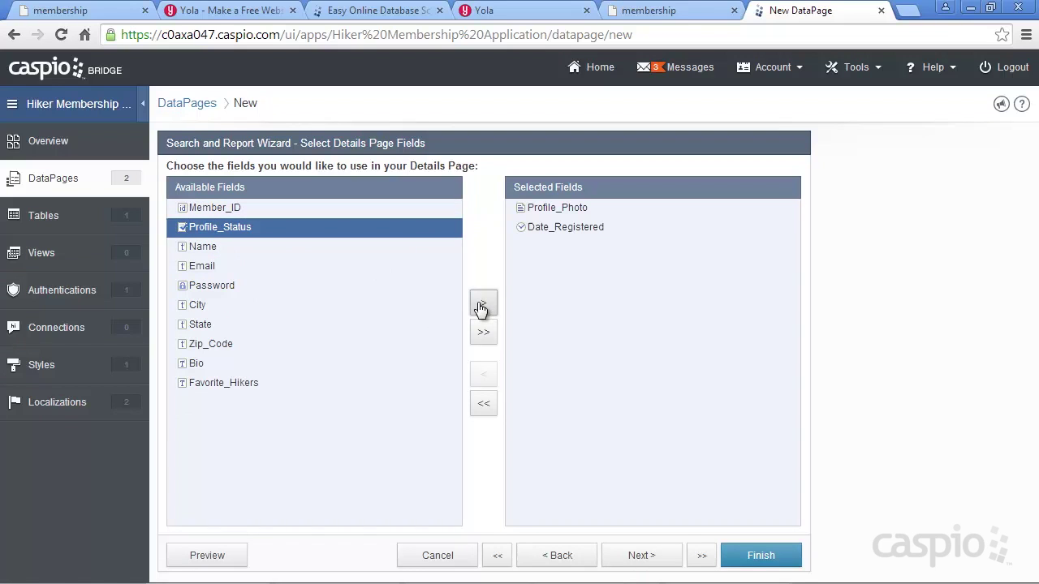
pyautogui.click(213, 247)
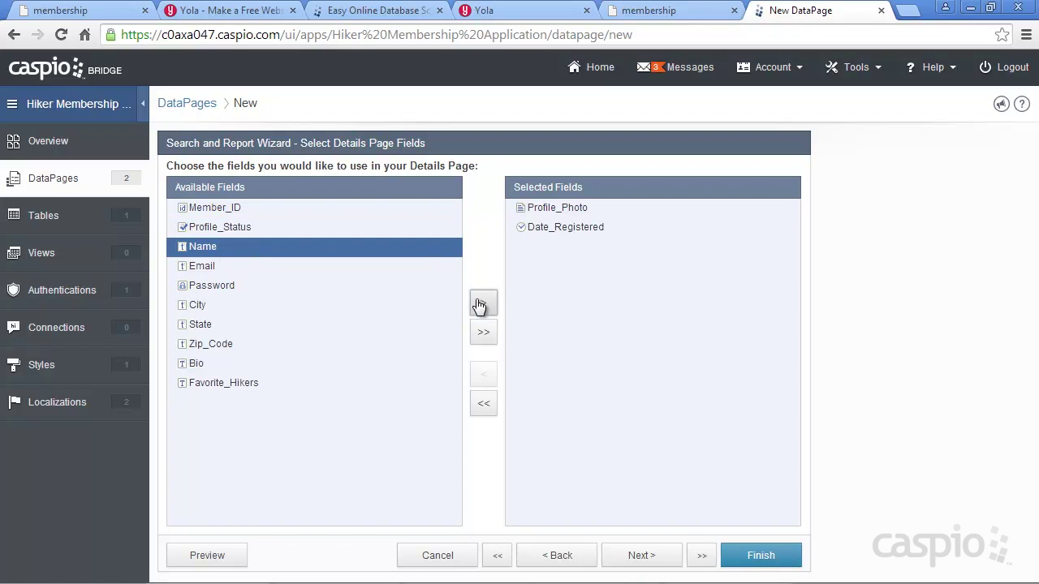
pyautogui.click(482, 305)
pyautogui.click(479, 305)
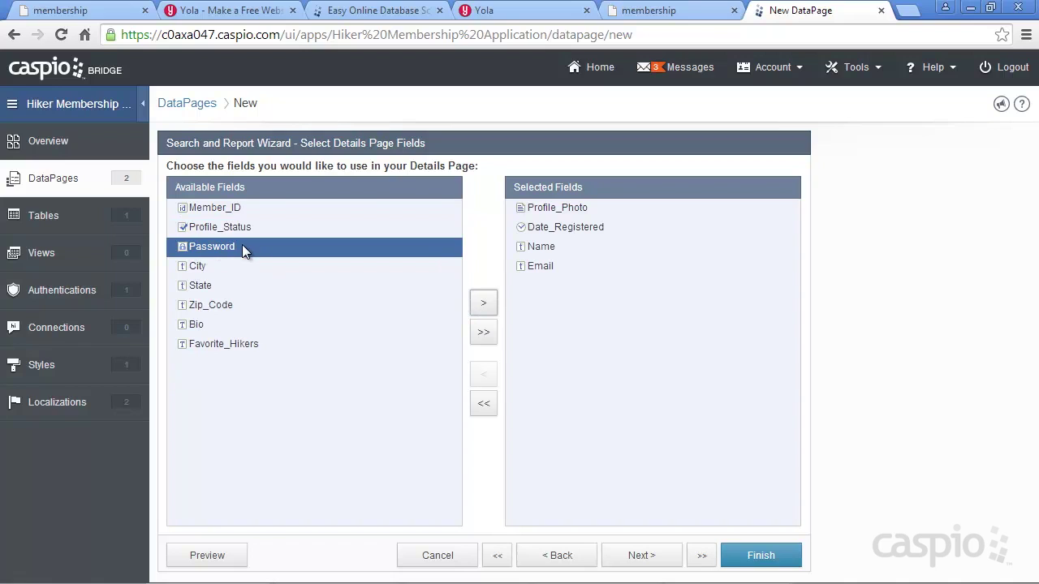
# - Add City, State, Zip_Code, Bio and Favorite_Hikers to the details page fields, leaving out Password
pyautogui.click(199, 264)
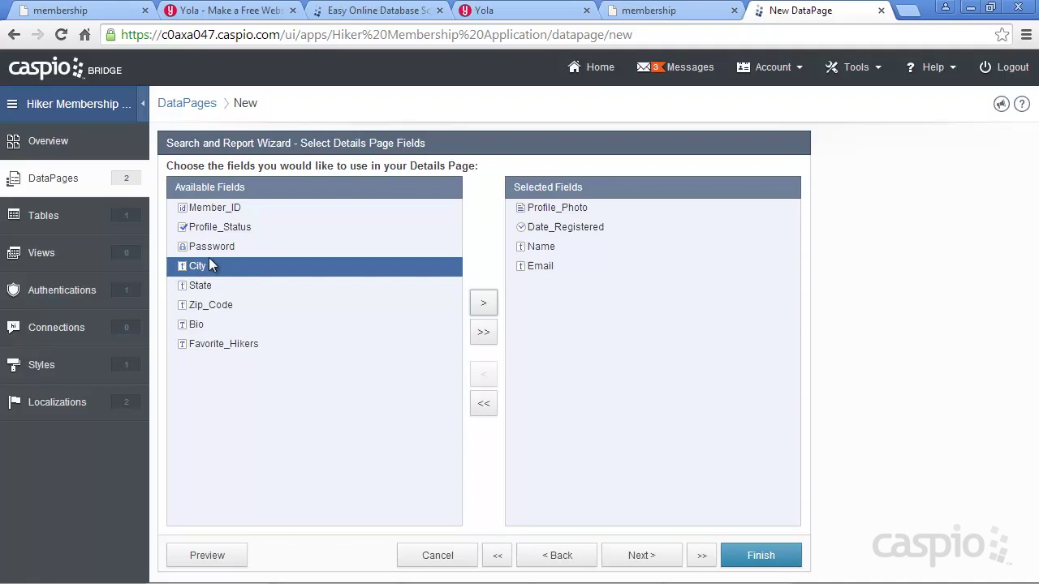
pyautogui.click(485, 304)
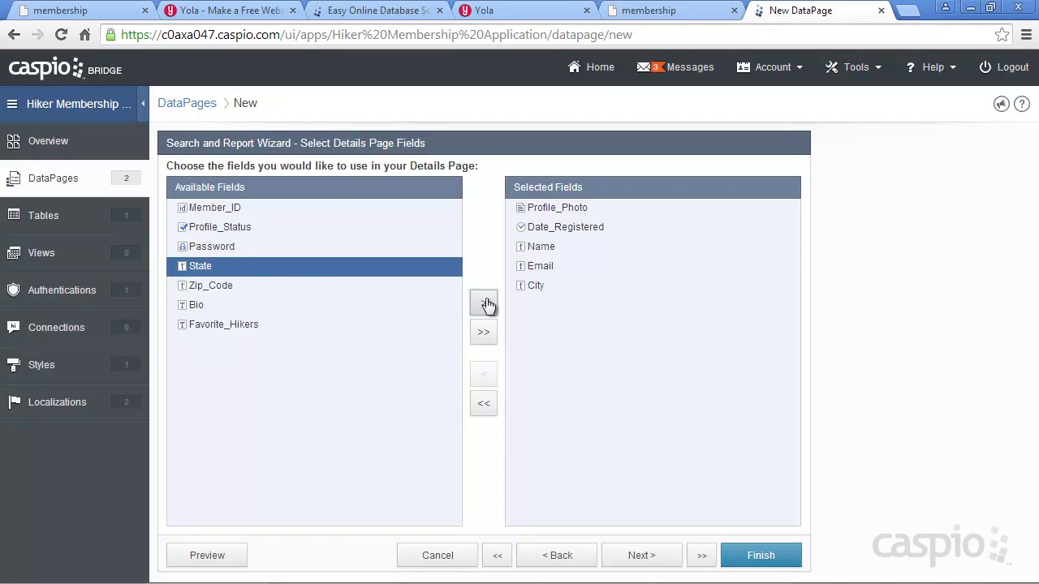
pyautogui.click(484, 304)
pyautogui.click(485, 304)
pyautogui.click(486, 305)
pyautogui.click(485, 304)
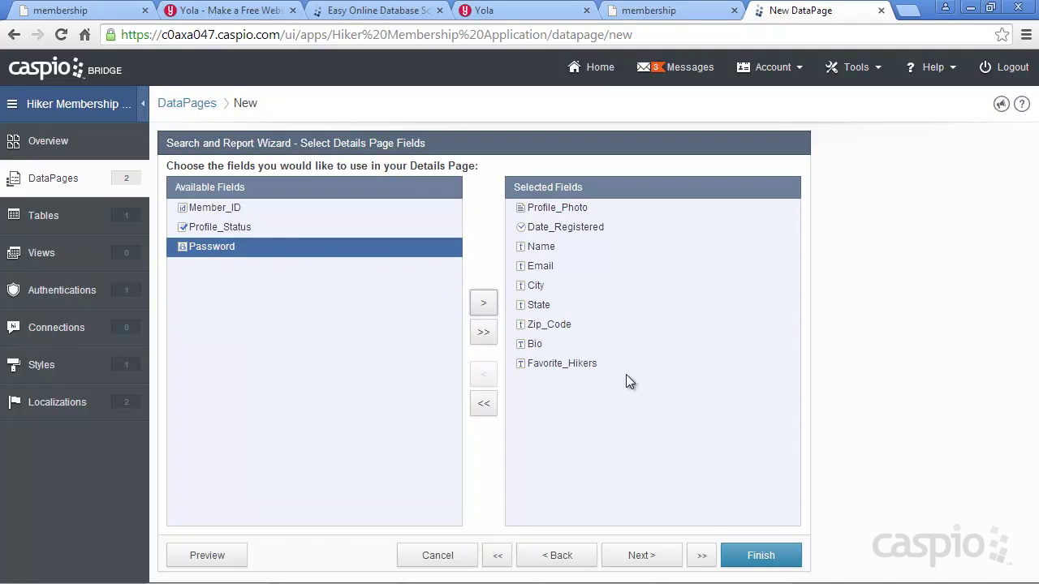
# - Display Profile_Photo on the details page as an image with a width of 300
pyautogui.click(642, 556)
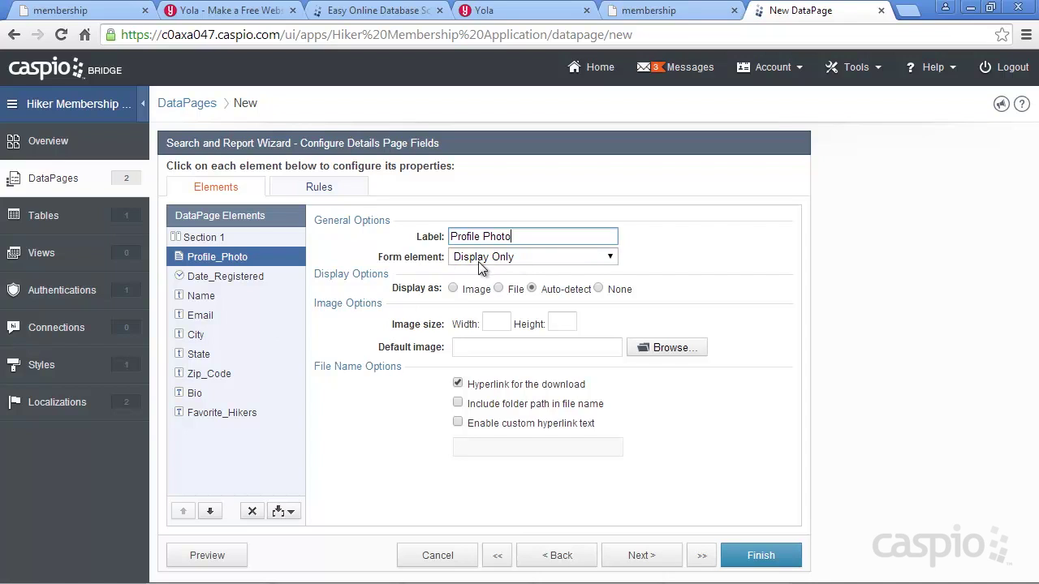
pyautogui.click(453, 289)
pyautogui.click(498, 324)
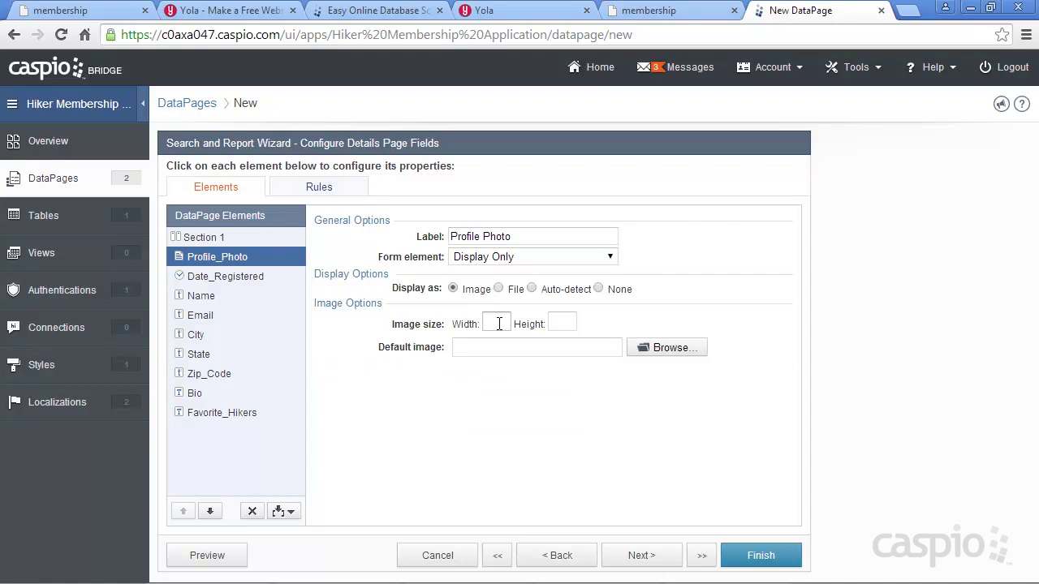
pyautogui.write('300')
# - Label the Date_Registered field on the details page "Member since"
pyautogui.click(220, 283)
pyautogui.click(414, 237)
pyautogui.write('Member since')
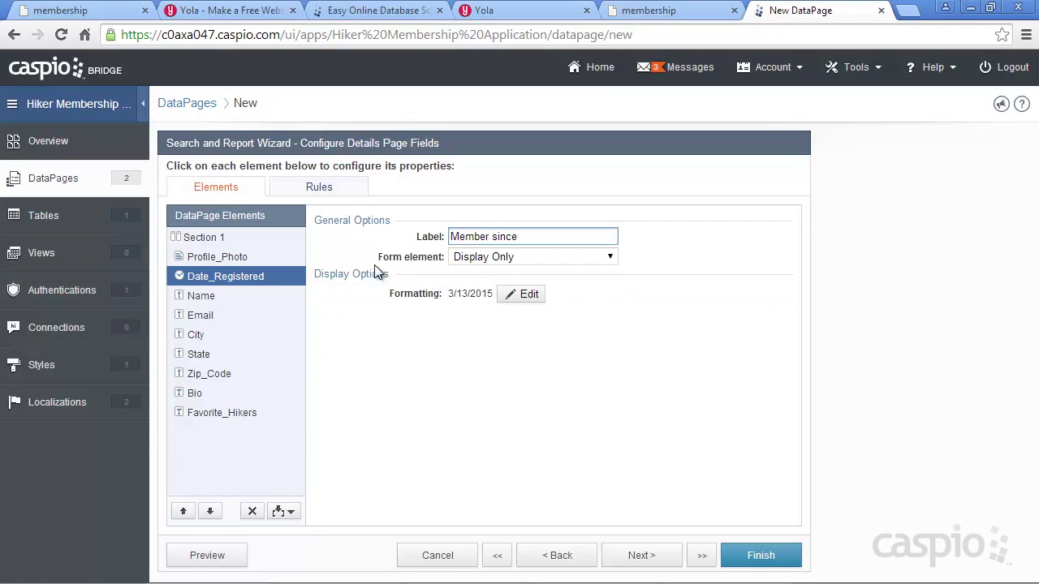
# - Go through the details page fields from Name to Favorite_Hikers, keeping City and Favorite_Hikers as display-only text, and finish the DataPage
pyautogui.click(222, 297)
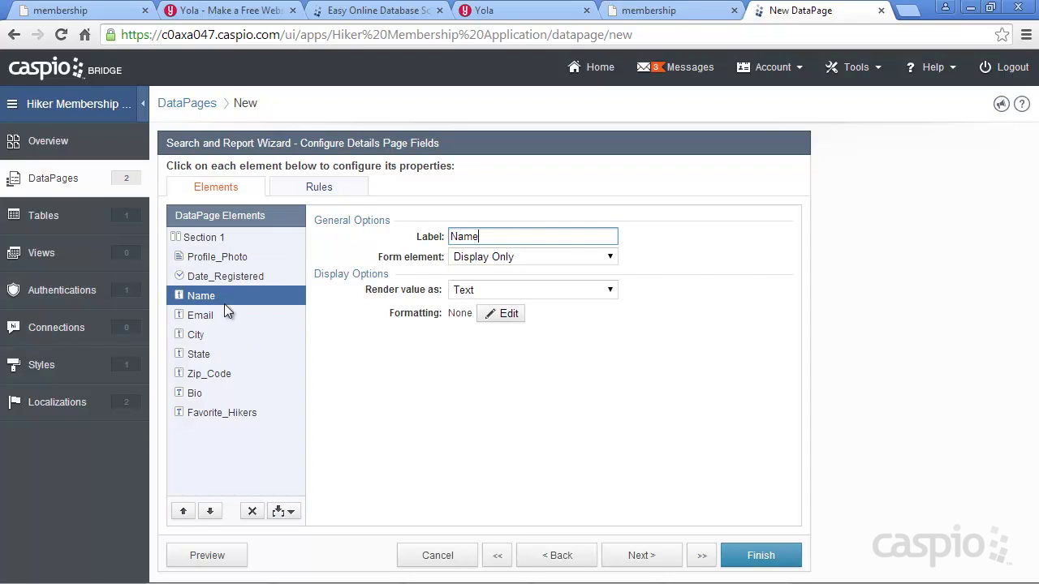
pyautogui.click(222, 314)
pyautogui.click(216, 335)
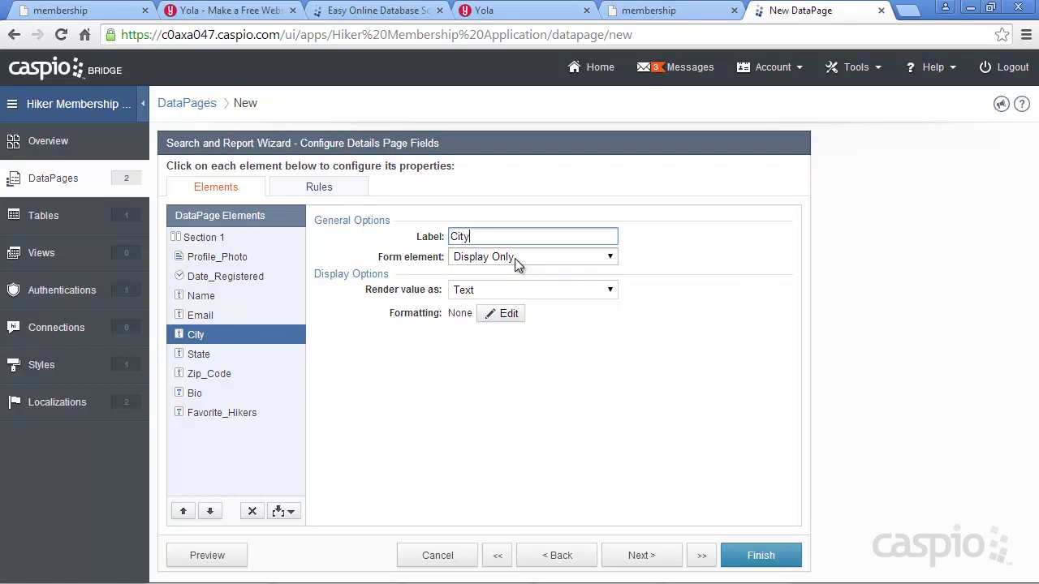
pyautogui.click(198, 357)
pyautogui.click(197, 374)
pyautogui.click(197, 393)
pyautogui.click(200, 411)
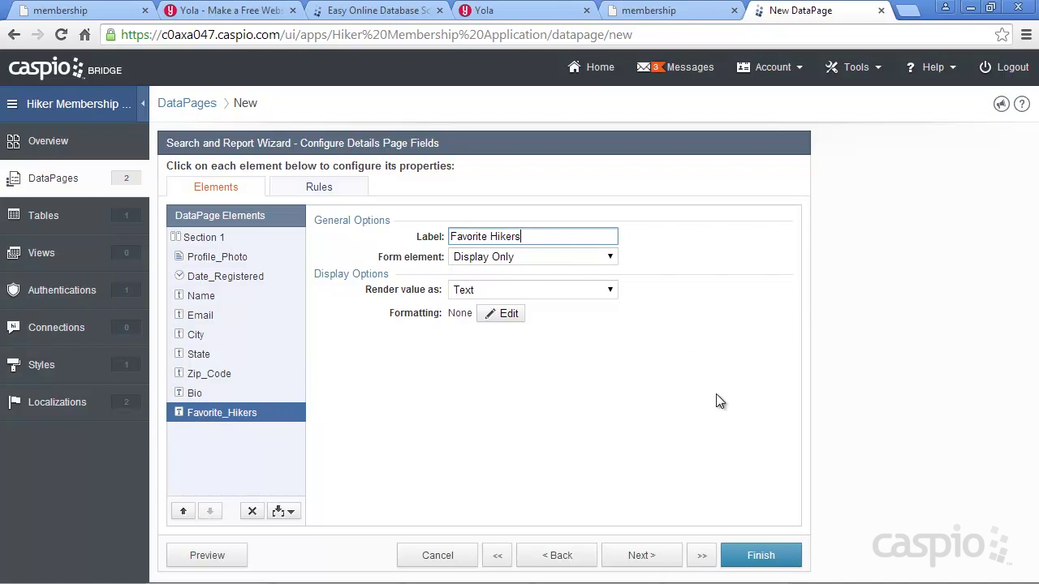
pyautogui.click(741, 551)
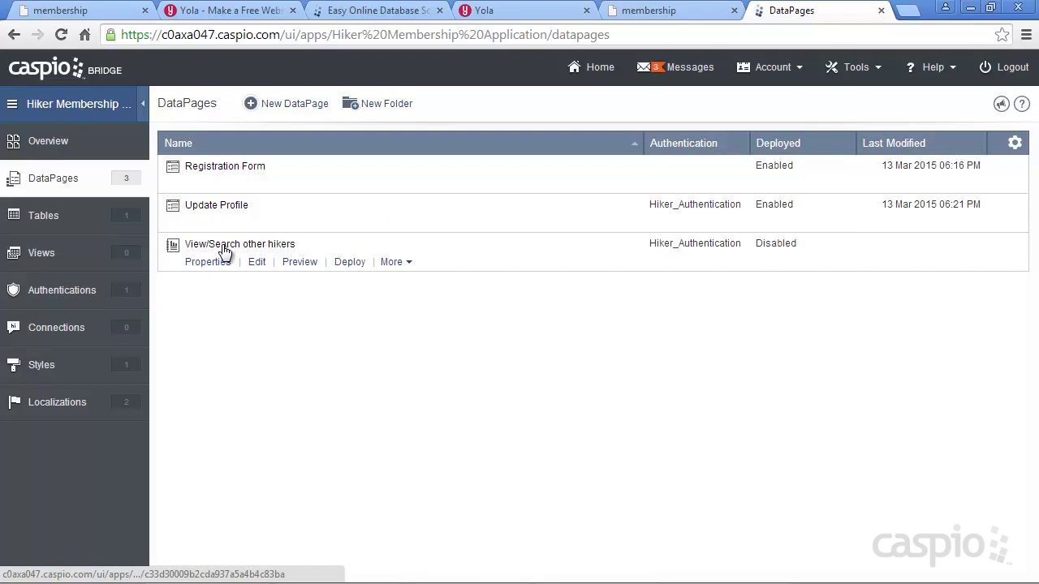
# - Enable deployment of the View/Search other hikers DataPage and copy its embed code
pyautogui.click(350, 261)
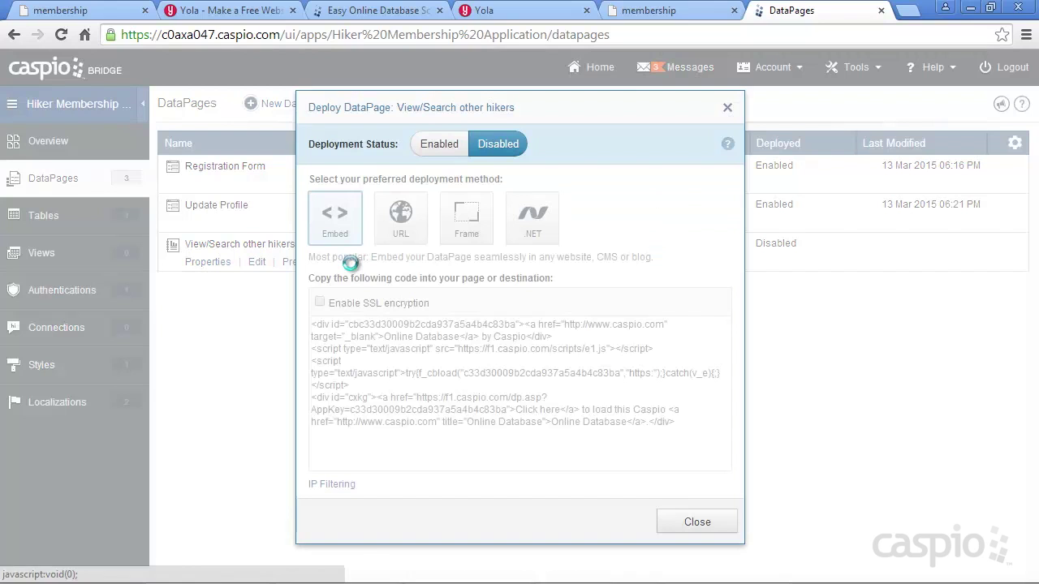
pyautogui.click(439, 144)
pyautogui.click(440, 361)
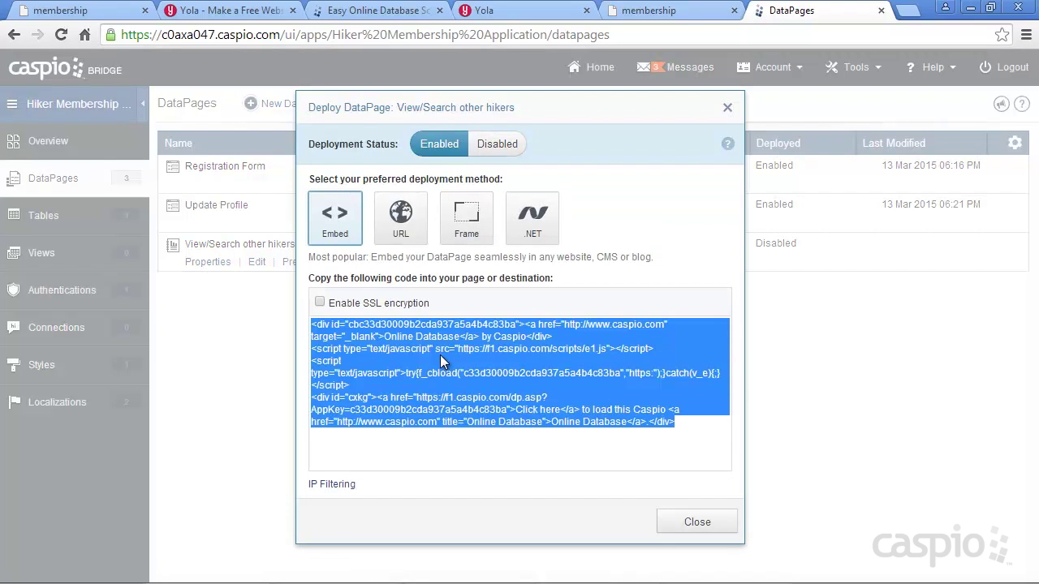
pyautogui.click(697, 526)
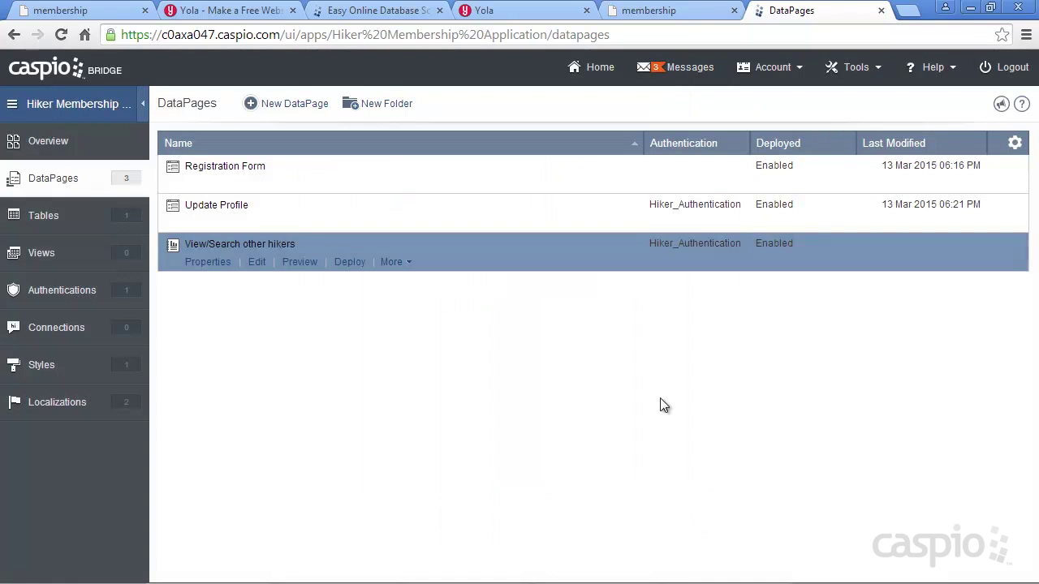
# - Switch to the Yola site builder, dismiss the publishing notice and open the find-hikers page for editing
pyautogui.click(503, 13)
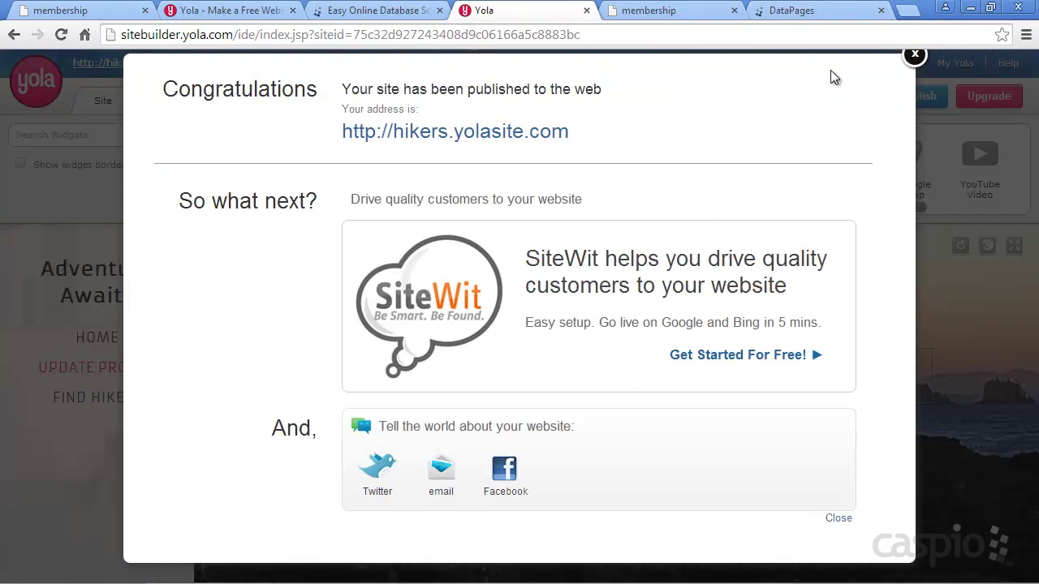
pyautogui.click(914, 54)
pyautogui.click(169, 110)
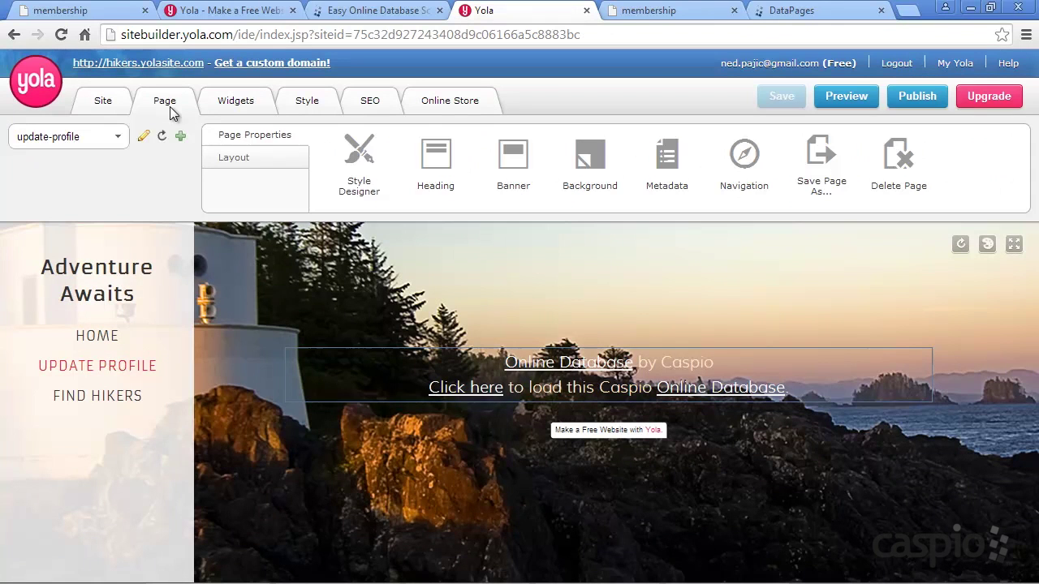
pyautogui.click(120, 138)
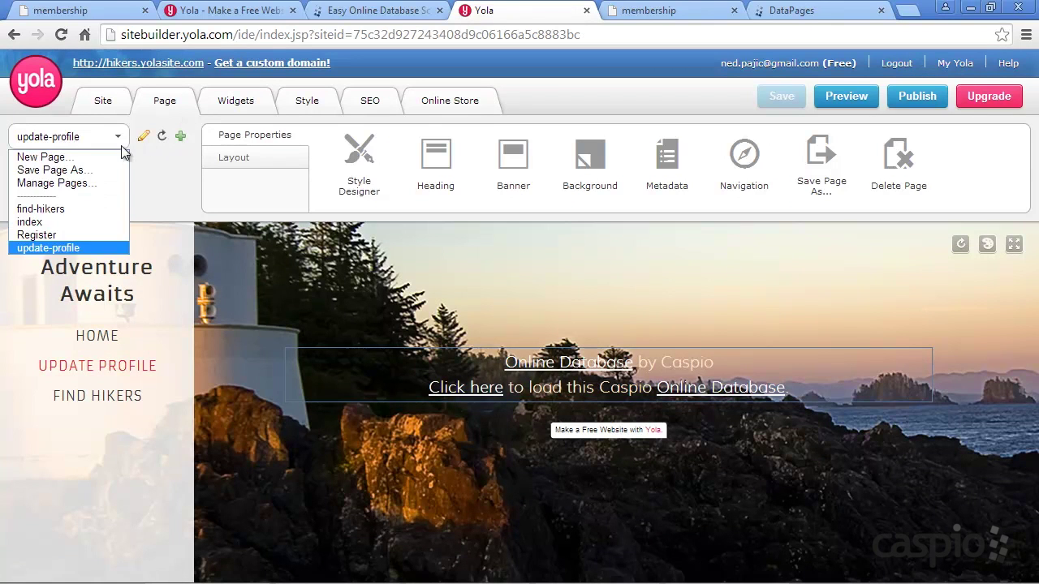
pyautogui.click(71, 212)
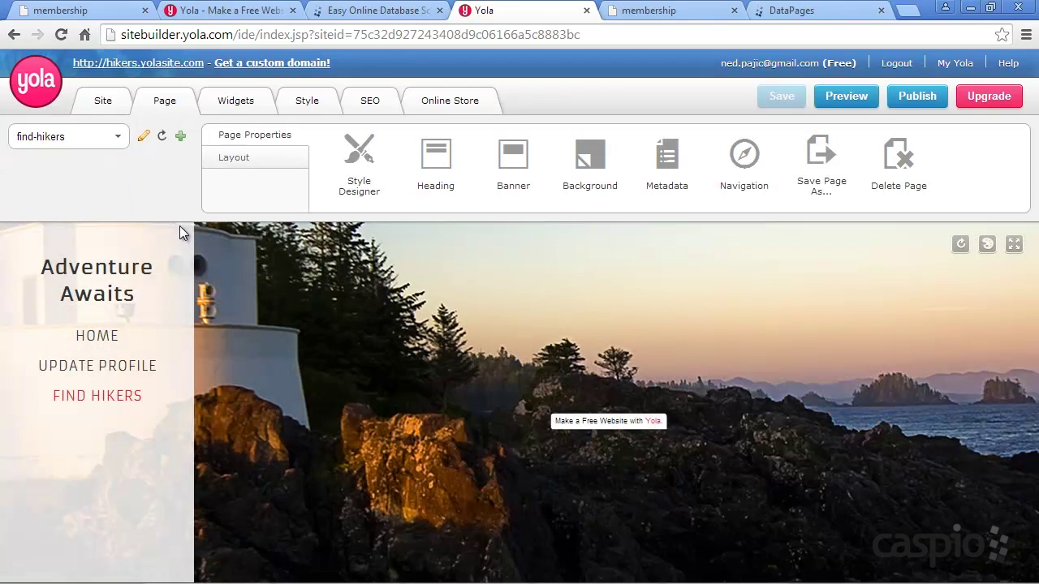
# - Place an HTML Code widget containing the copied embed code on the find-hikers page, and save and publish the site
pyautogui.click(236, 104)
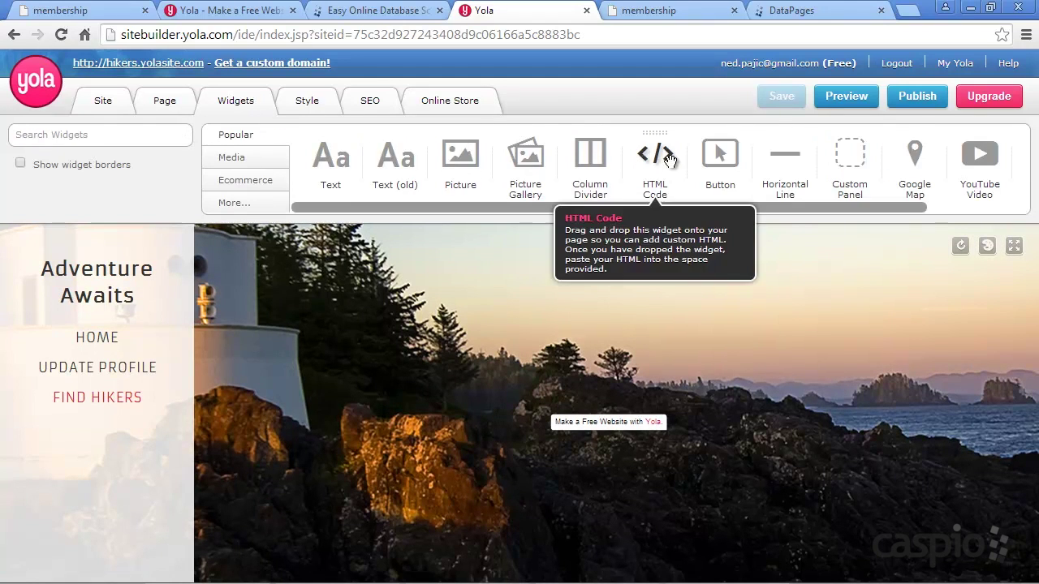
pyautogui.moveTo(669, 158); pyautogui.dragTo(415, 395)
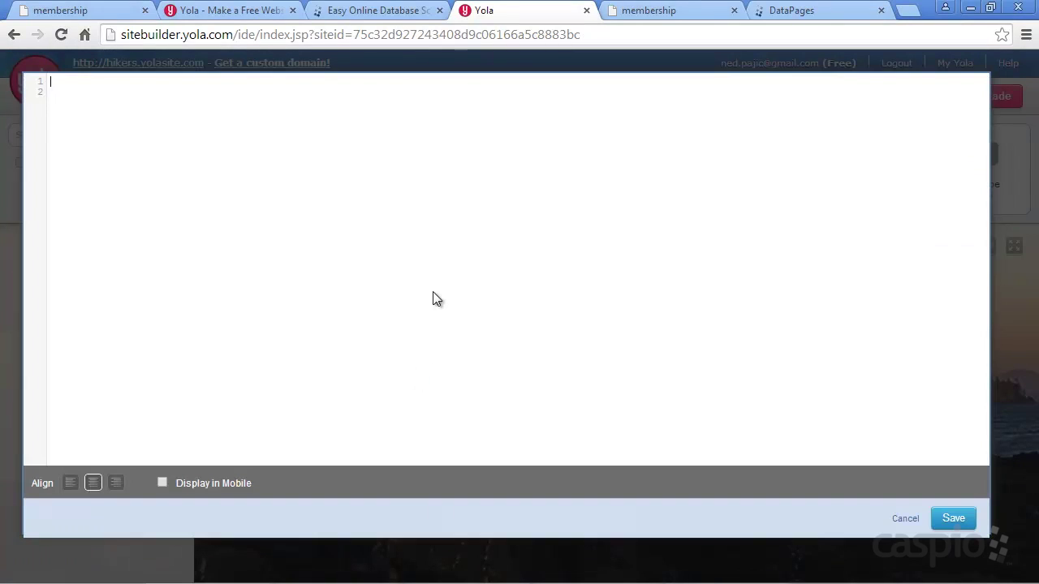
pyautogui.hotkey('ctrl', 'v')
pyautogui.click(956, 518)
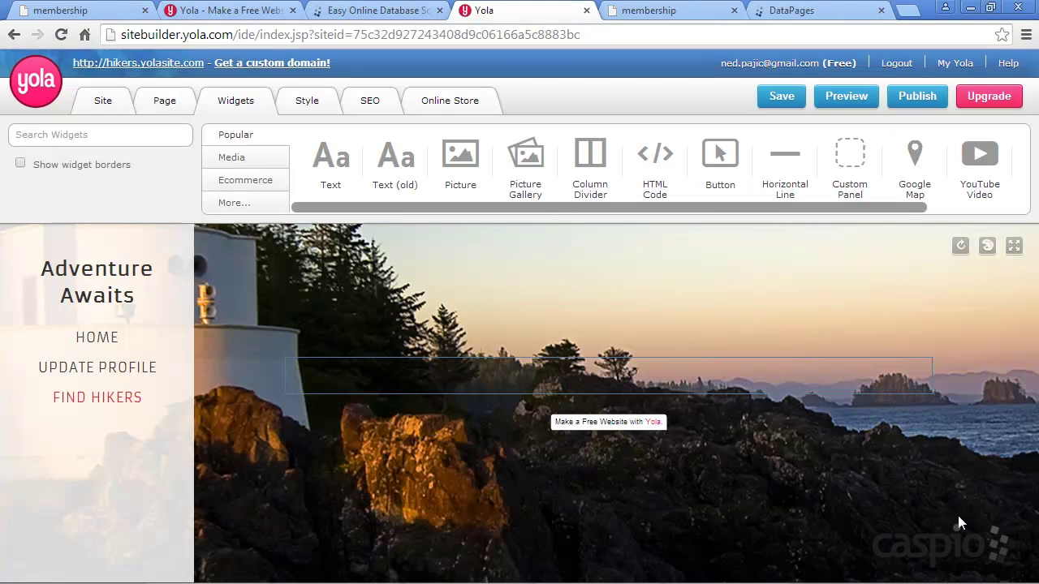
pyautogui.click(781, 104)
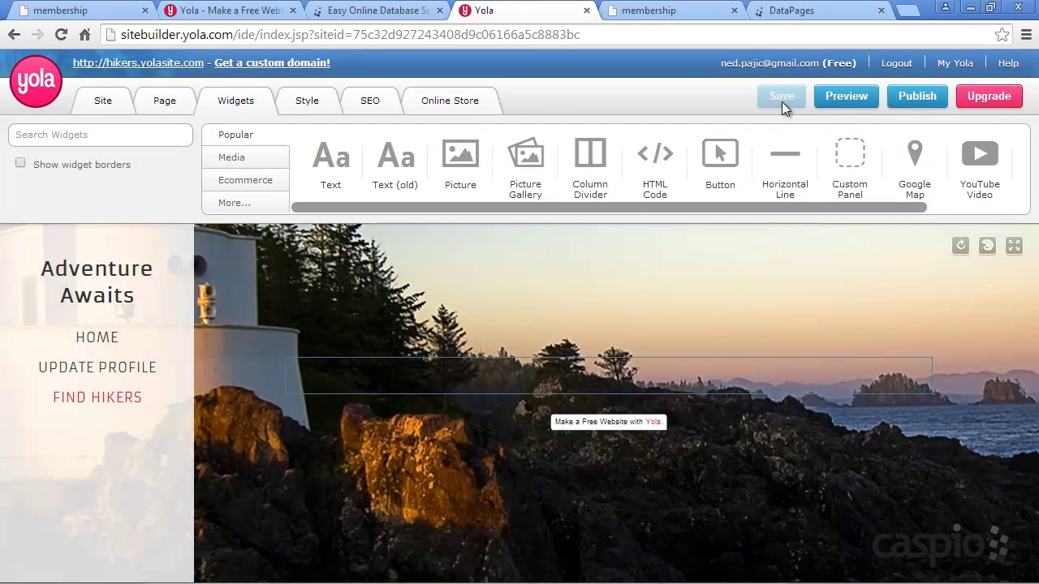
pyautogui.click(918, 96)
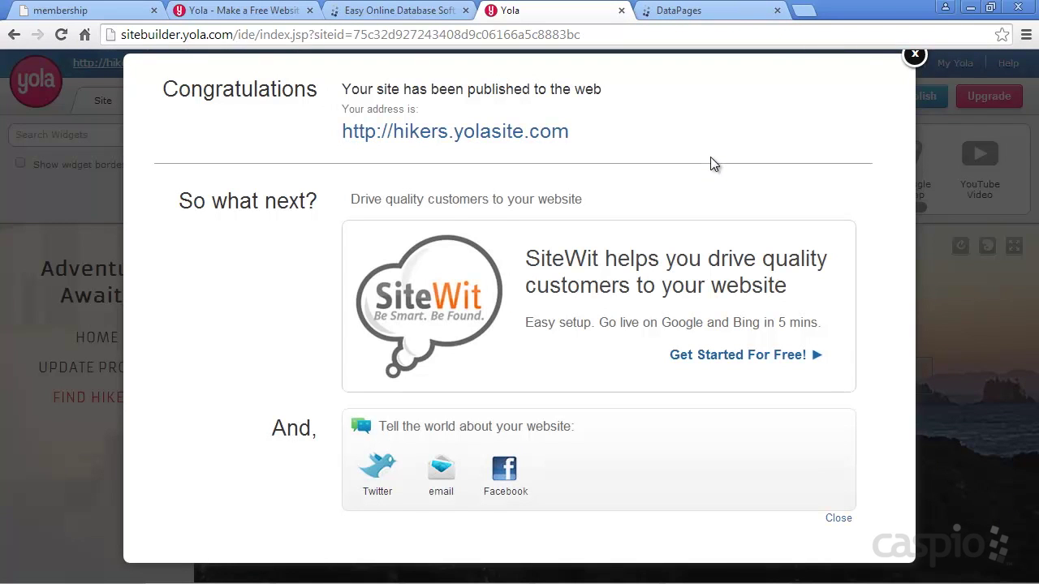
# - Open the published hikers.yolasite.com site and run a search on the Find Hikers page with all criteria empty
pyautogui.click(490, 133)
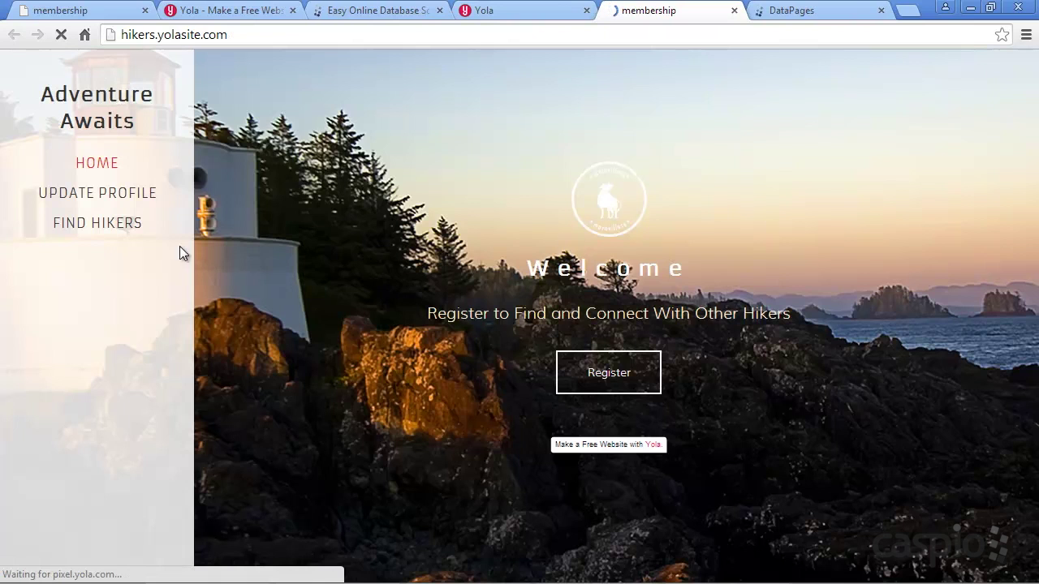
pyautogui.click(95, 228)
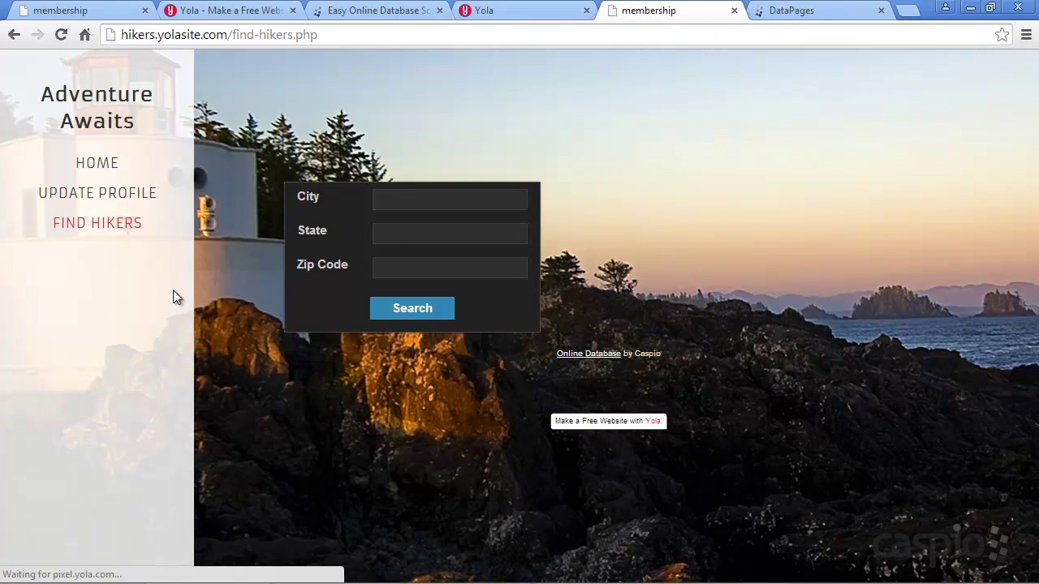
pyautogui.click(426, 310)
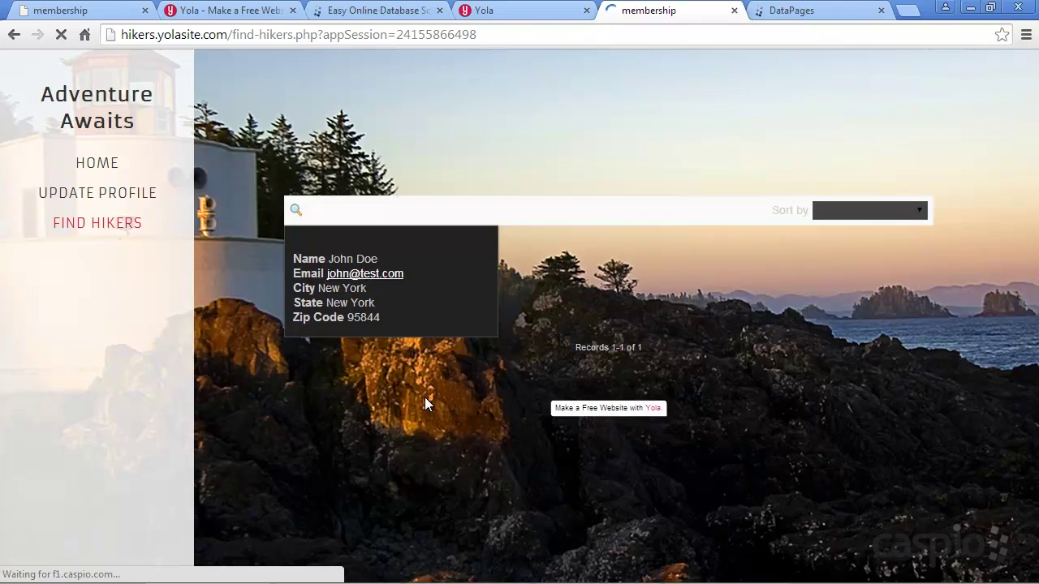
pyautogui.moveTo(426, 395)
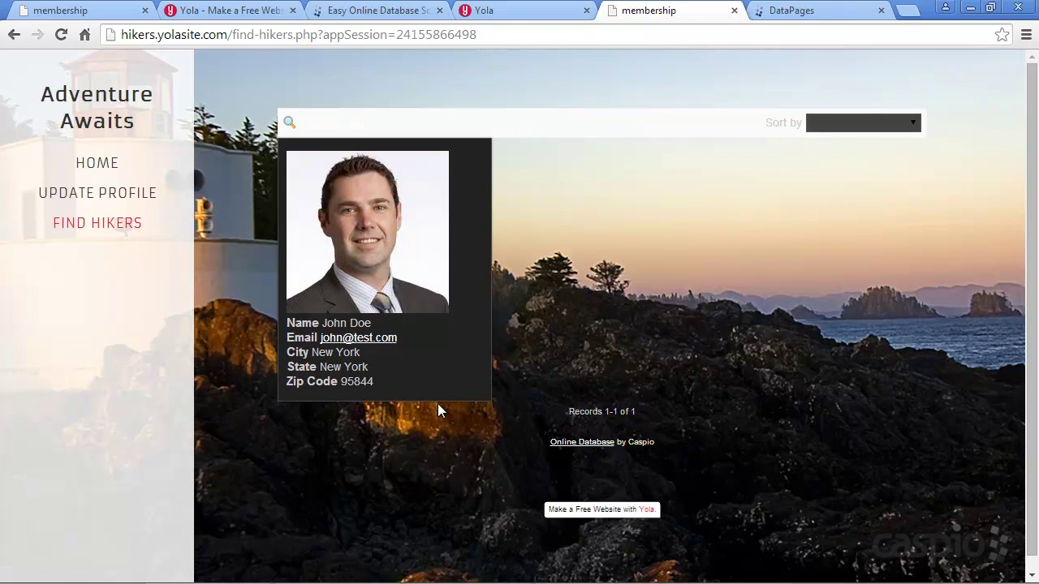
# - Switch to Caspio, open the View/Search other hikers DataPage for editing and add Profile_Status to its search fields
pyautogui.click(795, 11)
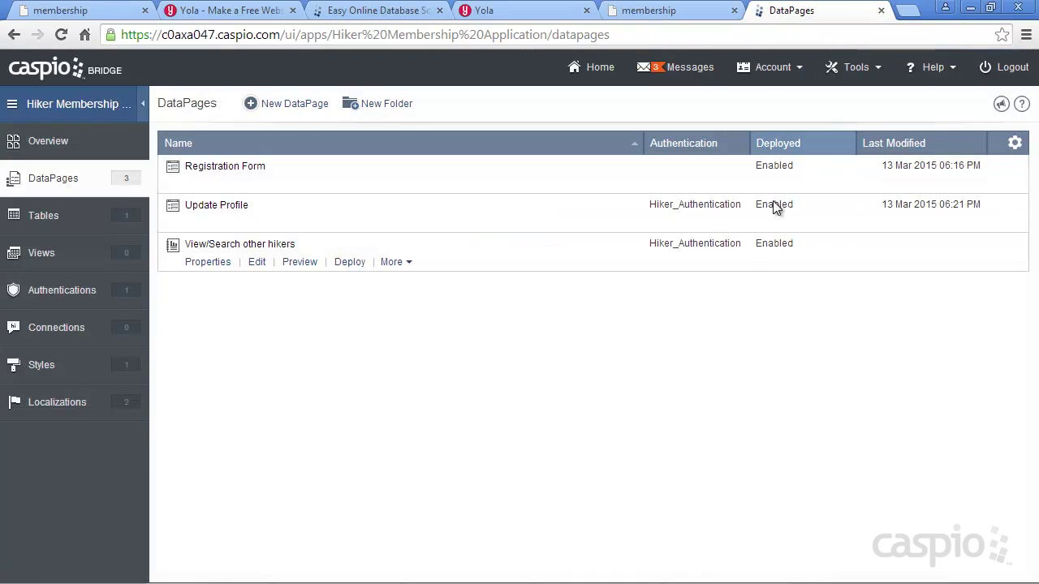
pyautogui.click(254, 263)
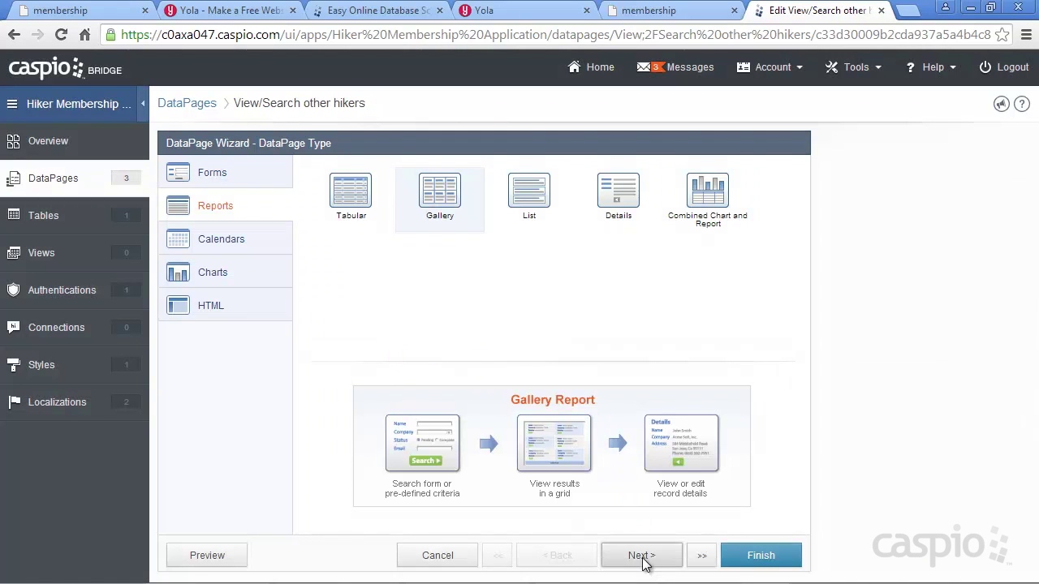
pyautogui.click(641, 558)
pyautogui.click(642, 559)
pyautogui.click(641, 558)
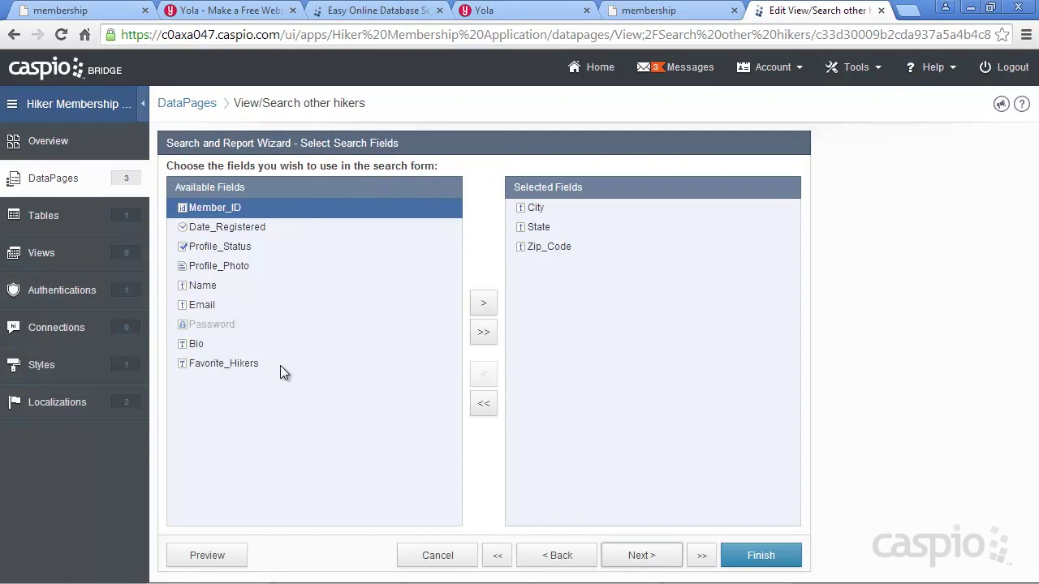
pyautogui.click(241, 250)
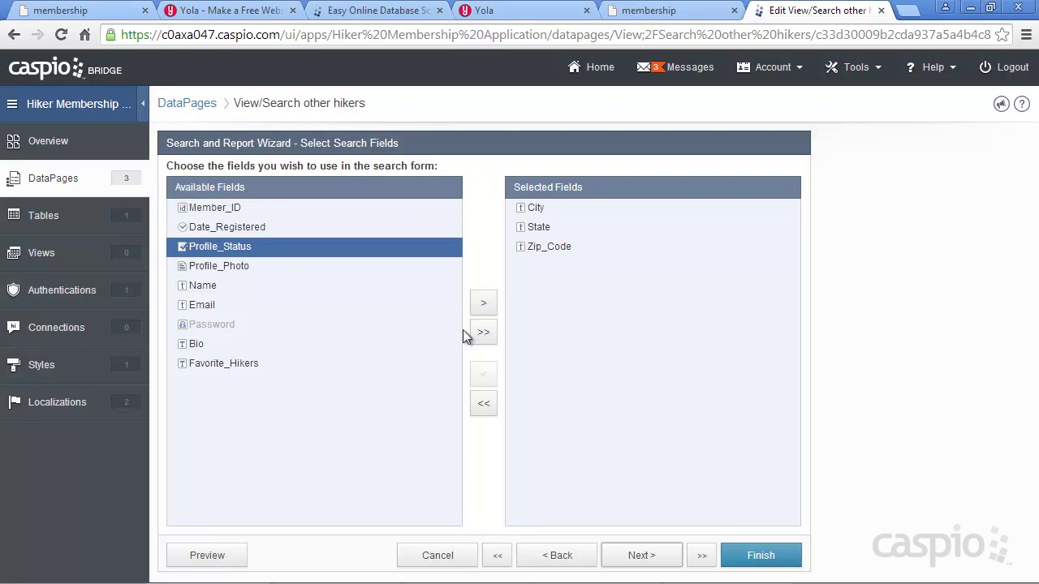
pyautogui.click(484, 303)
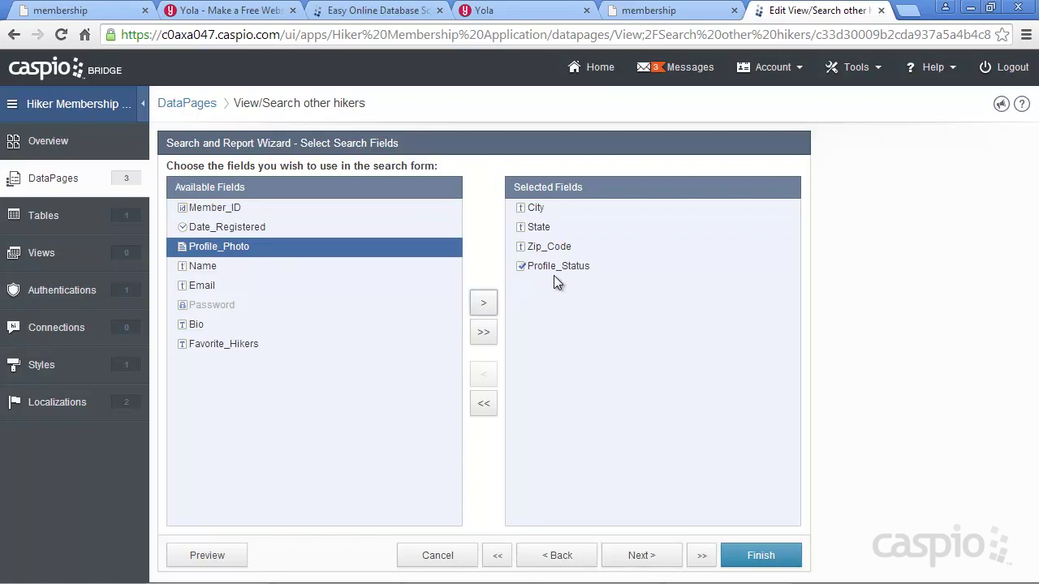
# - Make the Profile_Status search field a Hidden element that is assigned "Yes" on load, and finish the DataPage
pyautogui.click(659, 557)
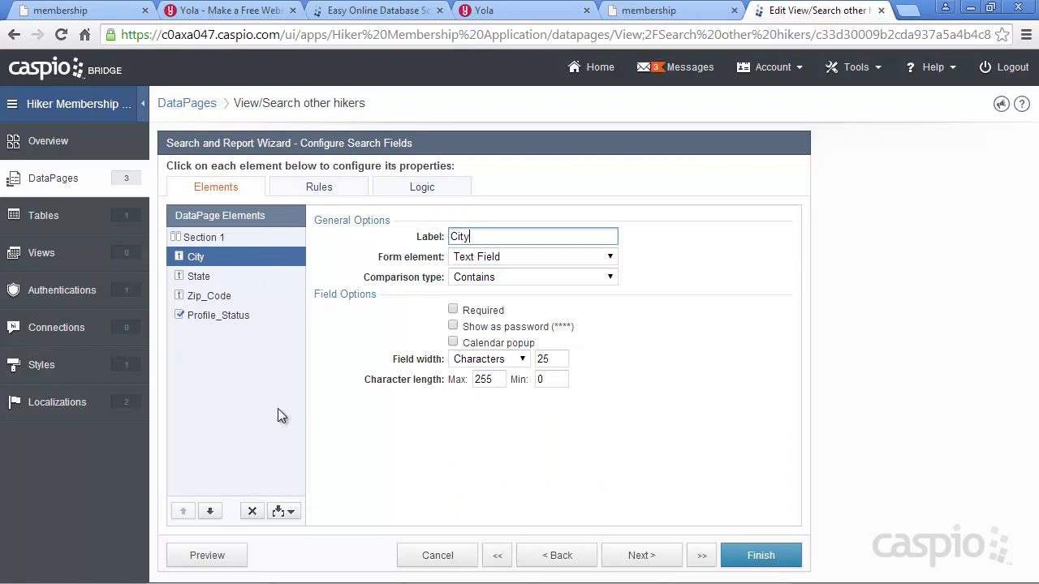
pyautogui.click(221, 317)
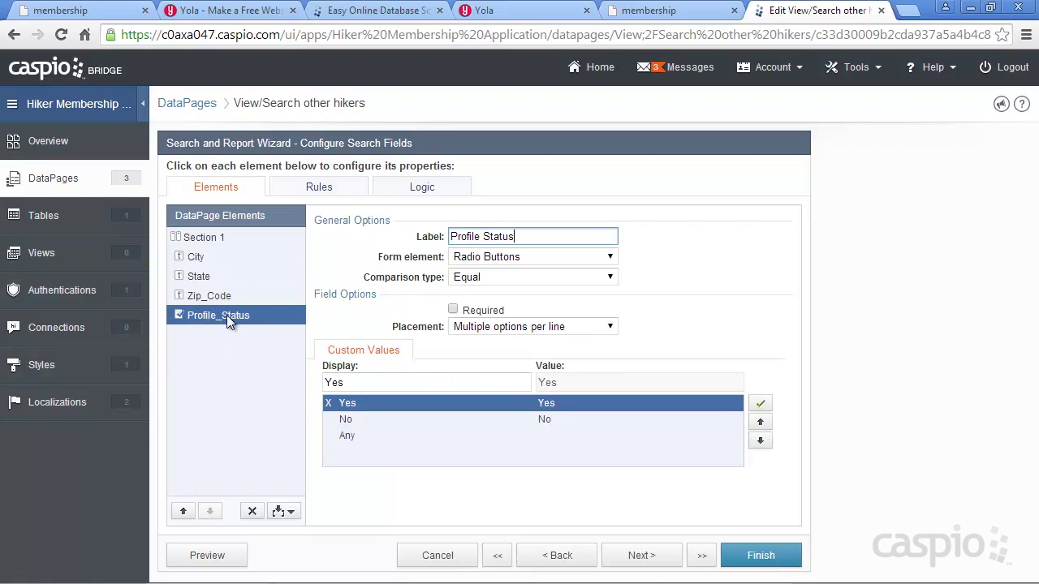
pyautogui.click(516, 257)
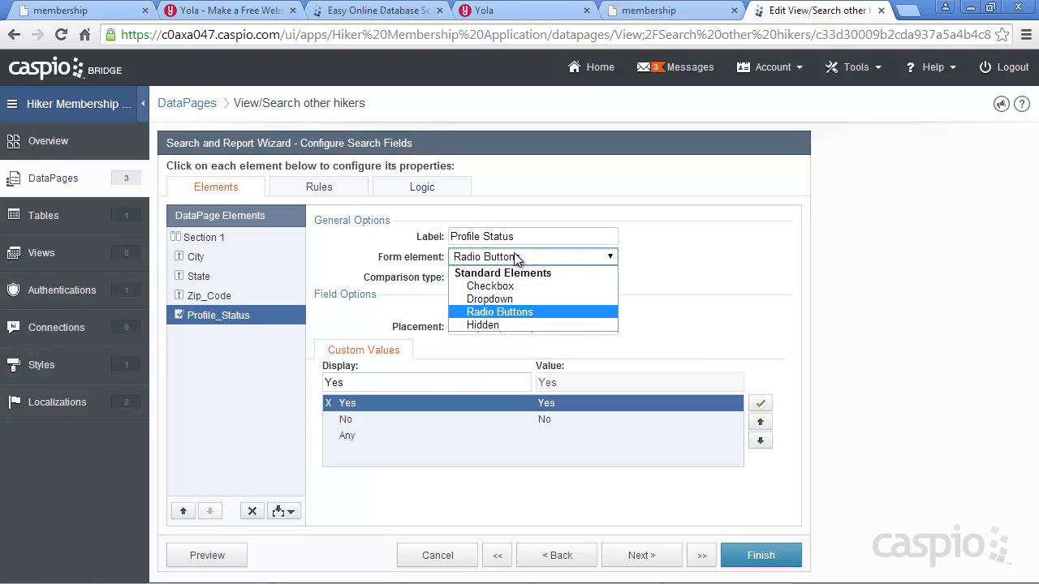
pyautogui.click(504, 325)
pyautogui.click(456, 310)
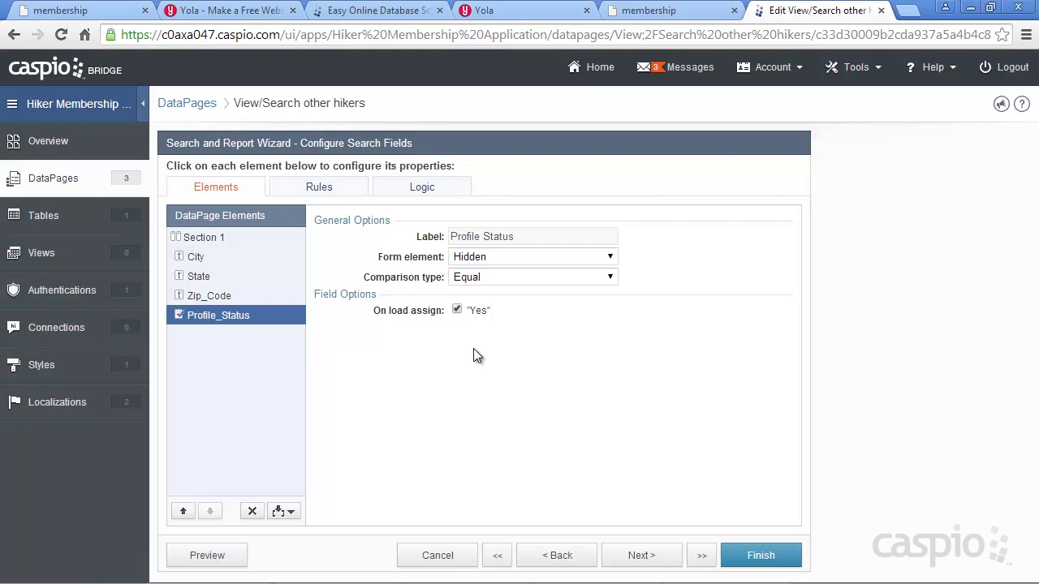
pyautogui.click(740, 555)
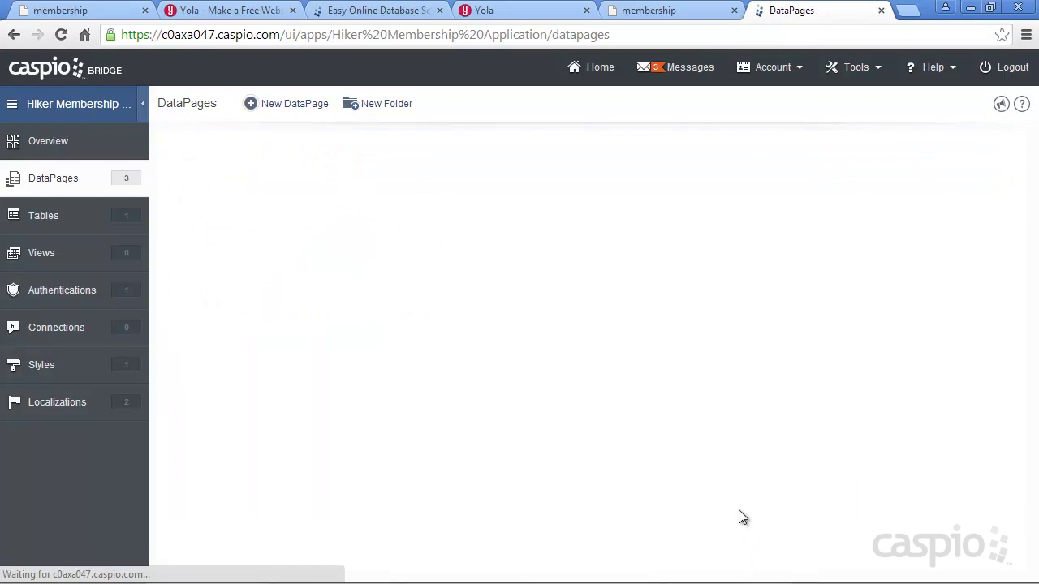
# - On the published hikers site, update the profile to be non-public and run a hiker search with empty criteria
pyautogui.click(671, 11)
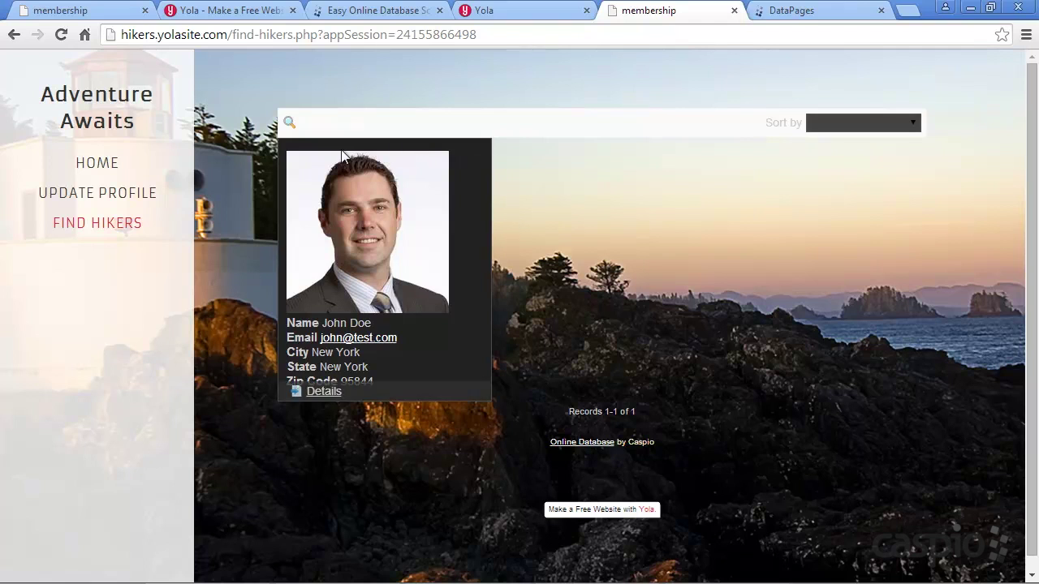
pyautogui.click(288, 122)
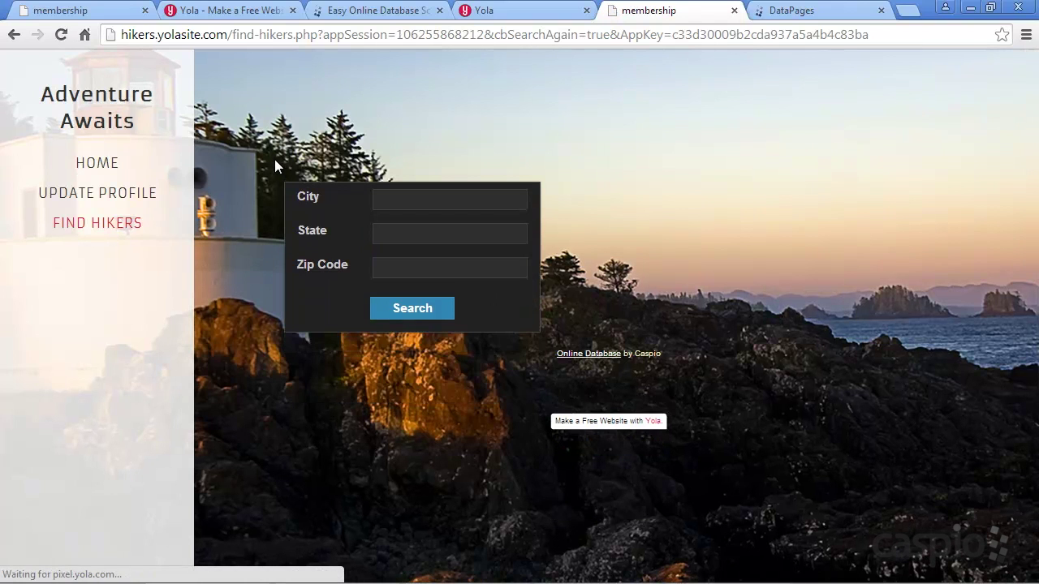
pyautogui.click(118, 194)
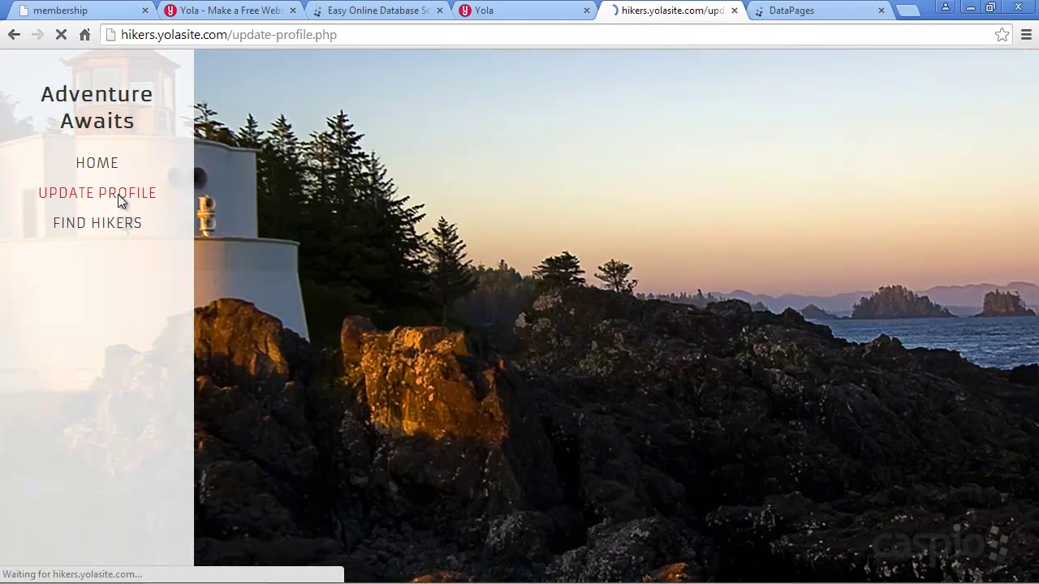
pyautogui.scroll(-3, 749, 298)
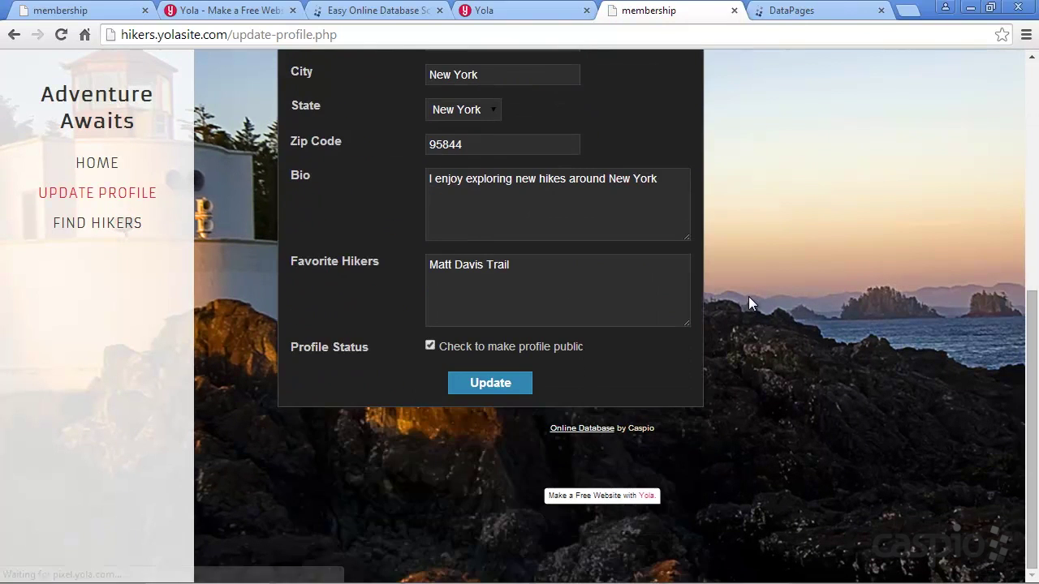
pyautogui.click(430, 346)
pyautogui.click(459, 388)
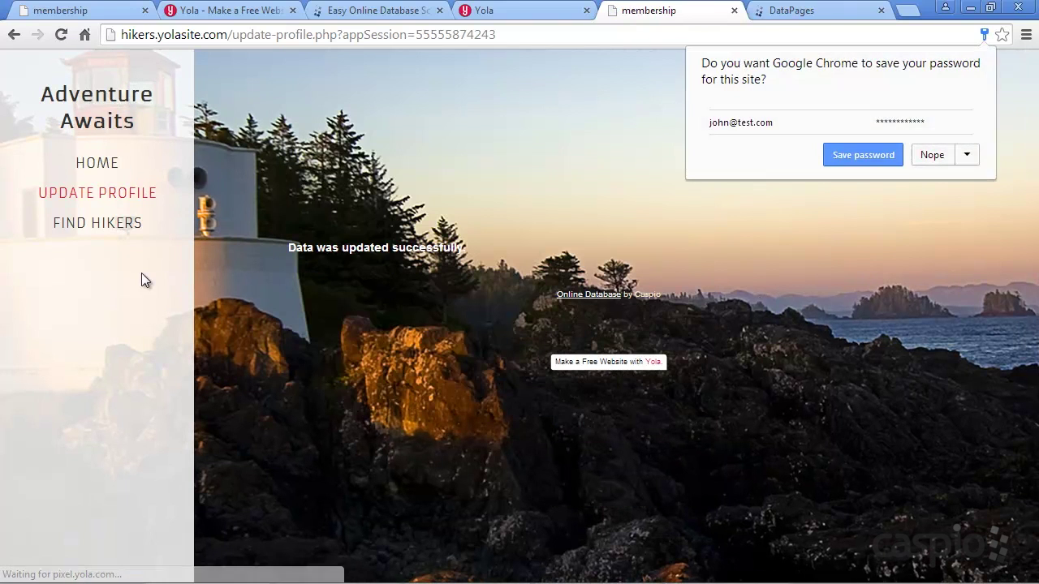
pyautogui.click(101, 222)
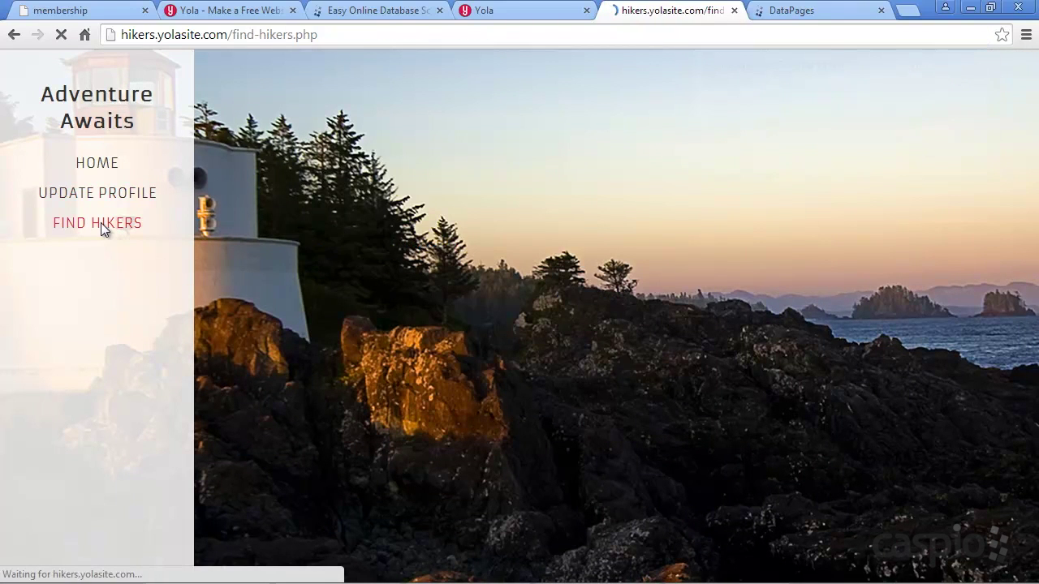
pyautogui.click(395, 313)
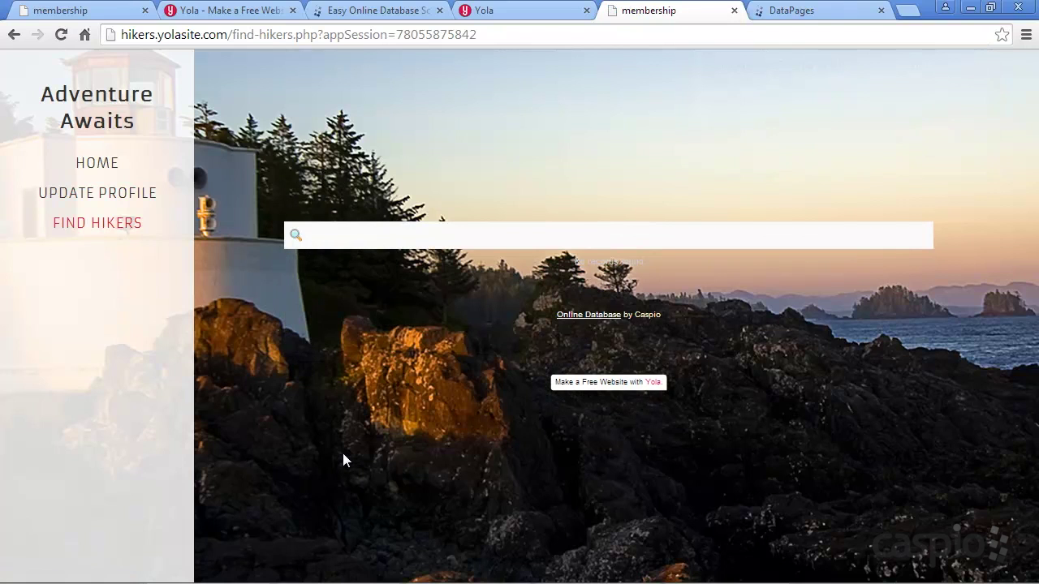
# - Update the profile to be public again and rerun the Find Hikers search with empty criteria
pyautogui.click(99, 195)
pyautogui.scroll(-4, 280, 333)
pyautogui.click(430, 455)
pyautogui.click(474, 491)
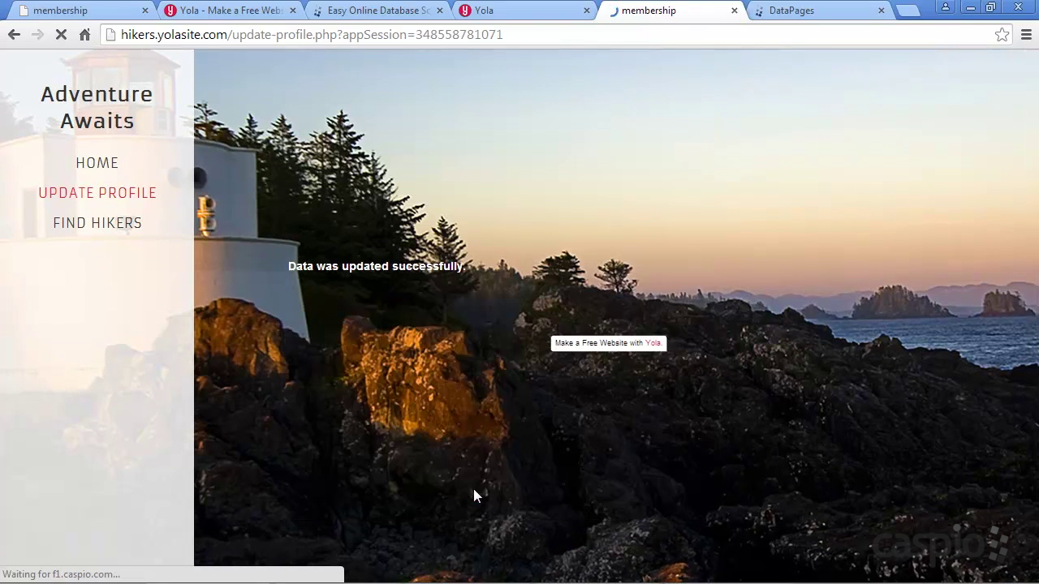
pyautogui.click(108, 225)
pyautogui.click(399, 308)
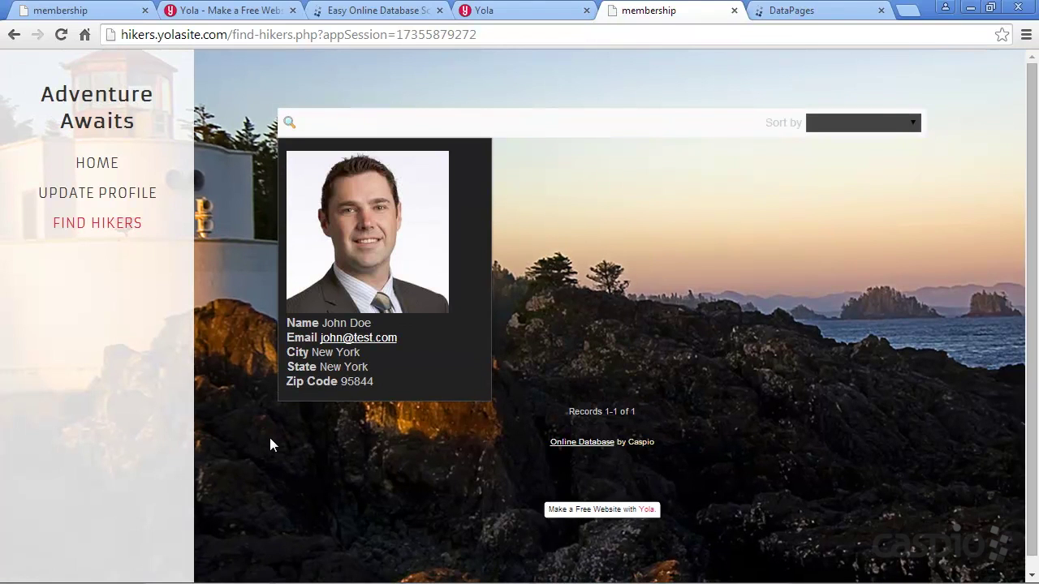
# - Open the details of the found hiker and look through the full profile record
pyautogui.click(320, 399)
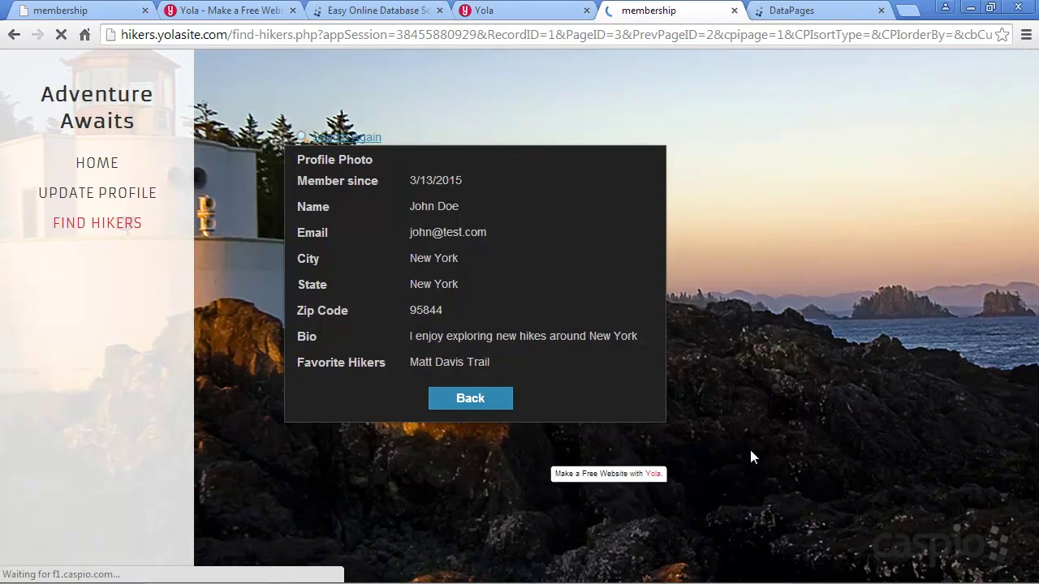
pyautogui.scroll(-2, 812, 462)
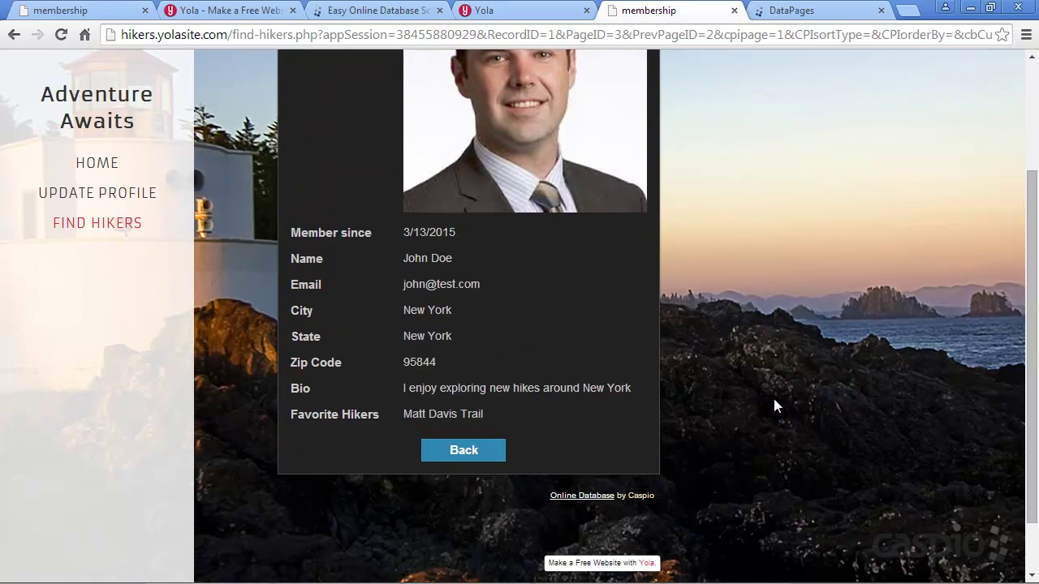
pyautogui.scroll(2, 773, 399)
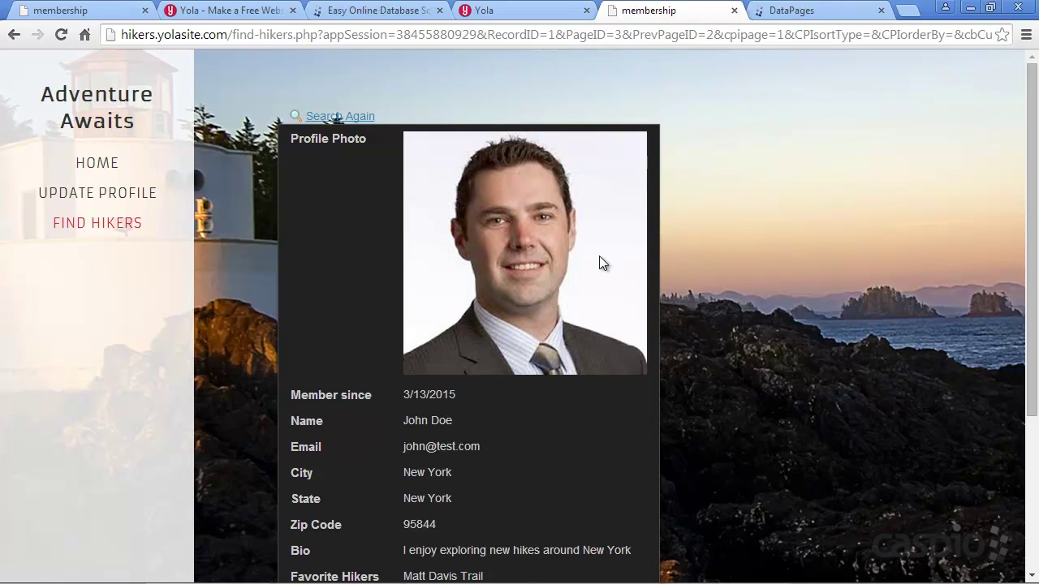
# - Switch to Caspio's table relationships, add hiker_registration_table to the layout and try to draw a relationship from Member_ID
pyautogui.click(380, 10)
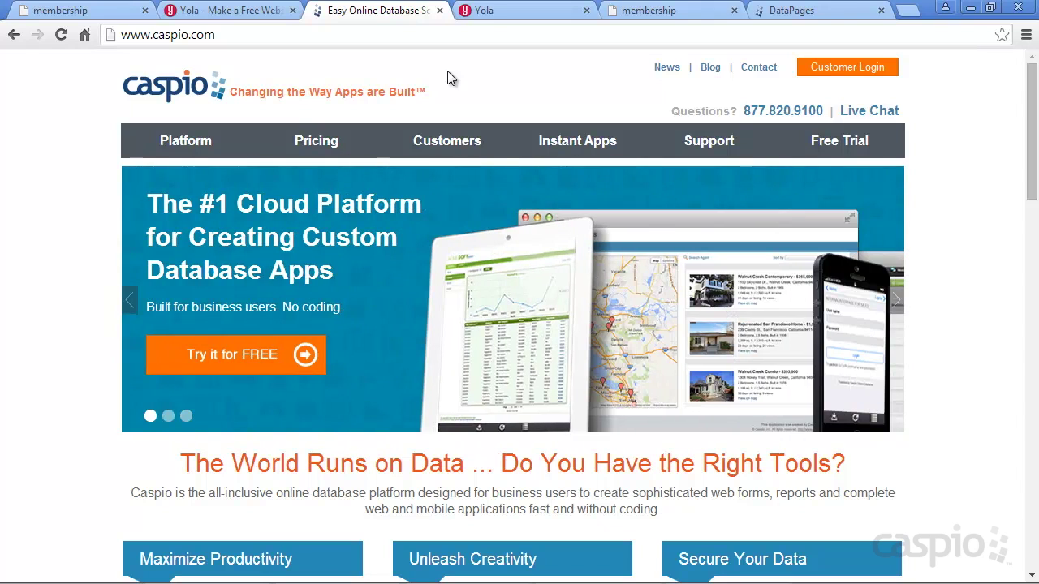
pyautogui.click(789, 10)
pyautogui.click(54, 224)
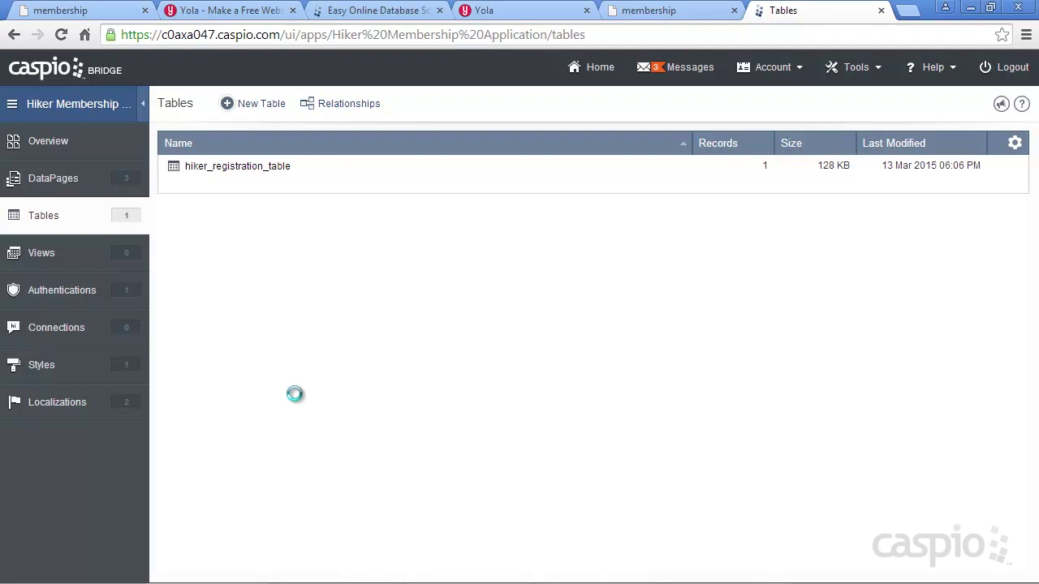
pyautogui.click(359, 105)
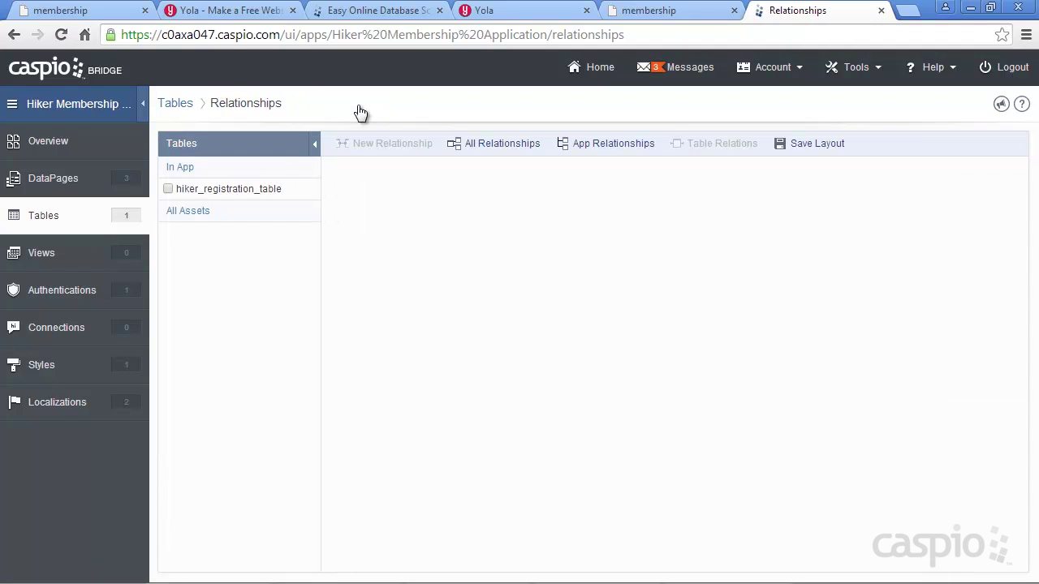
pyautogui.click(171, 191)
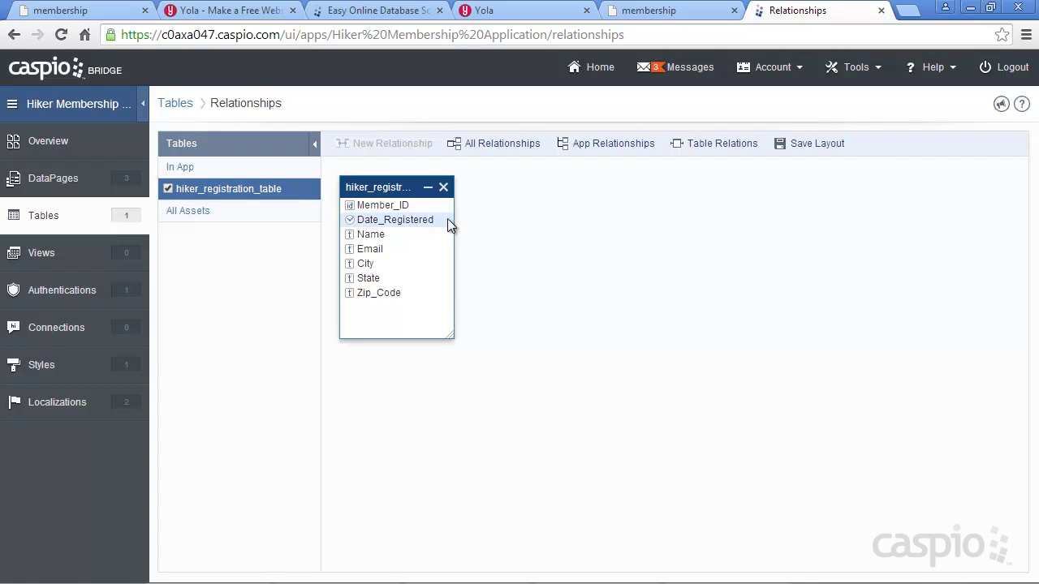
pyautogui.moveTo(443, 205); pyautogui.dragTo(520, 291)
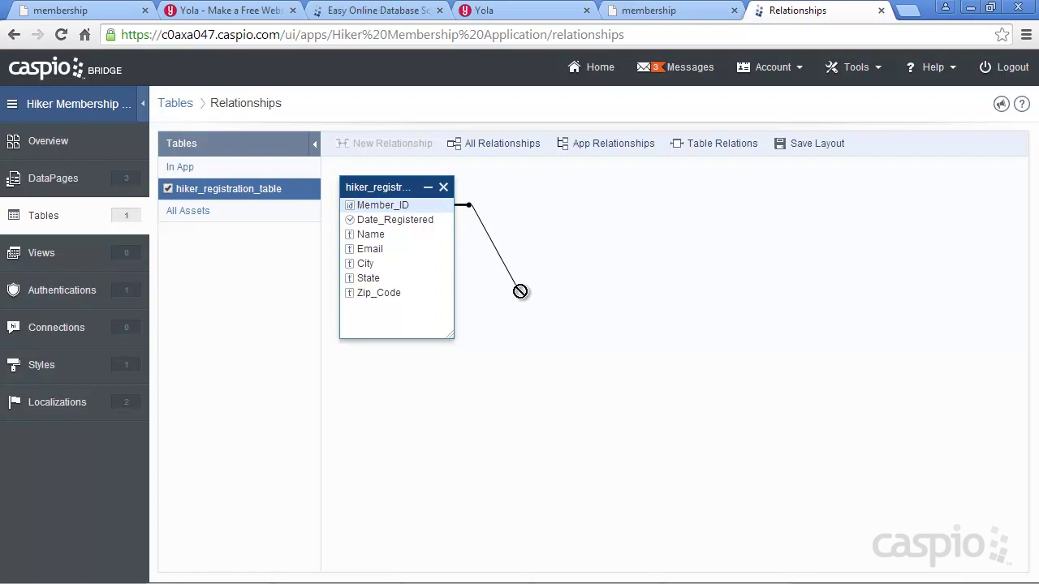
pyautogui.moveTo(520, 291); pyautogui.dragTo(463, 205)
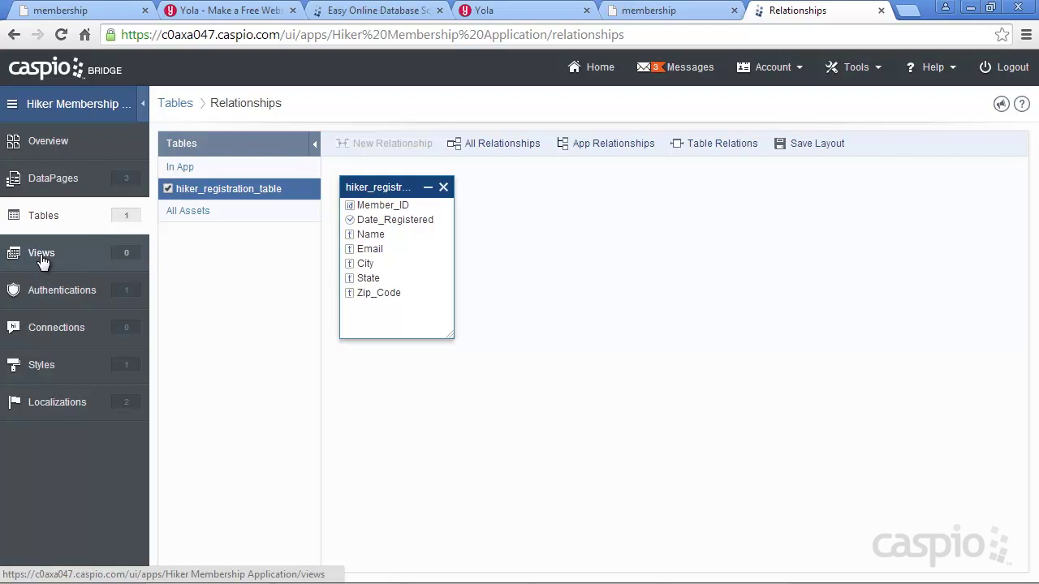
# - Return to the DataPages list without saving the relationship layout, and switch to the published hiker details page
pyautogui.click(77, 182)
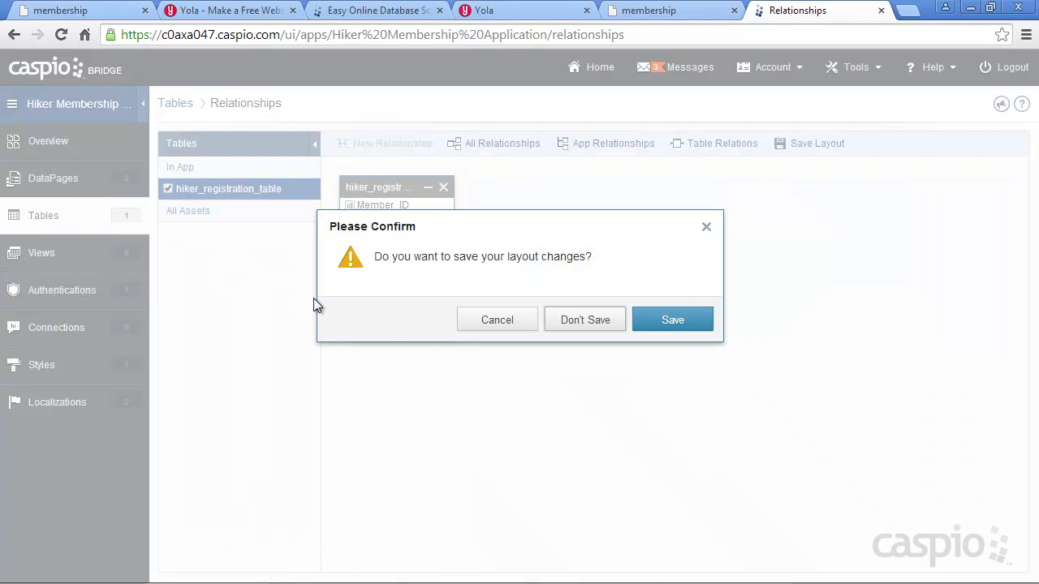
pyautogui.click(584, 321)
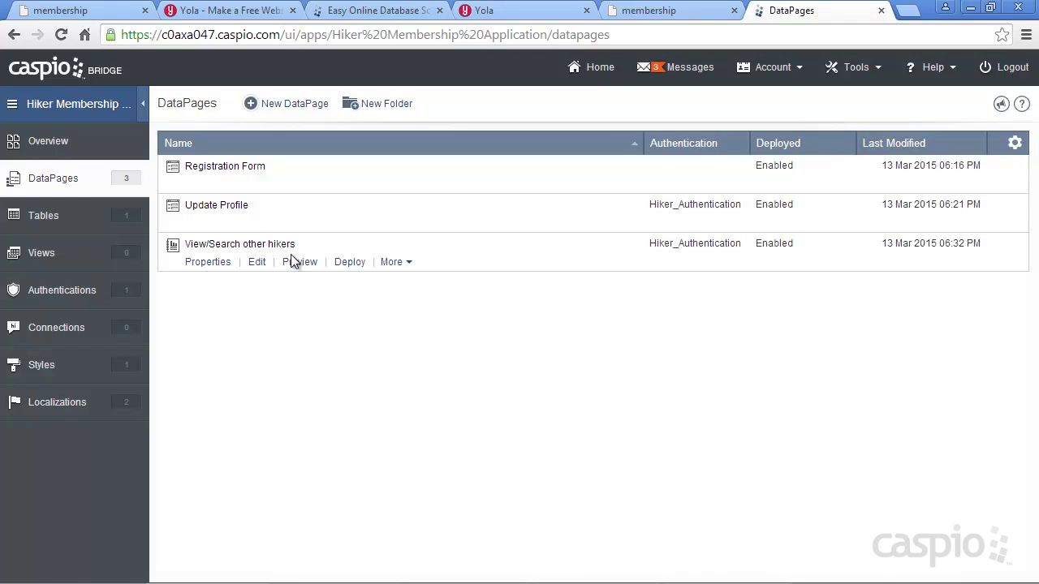
pyautogui.click(642, 10)
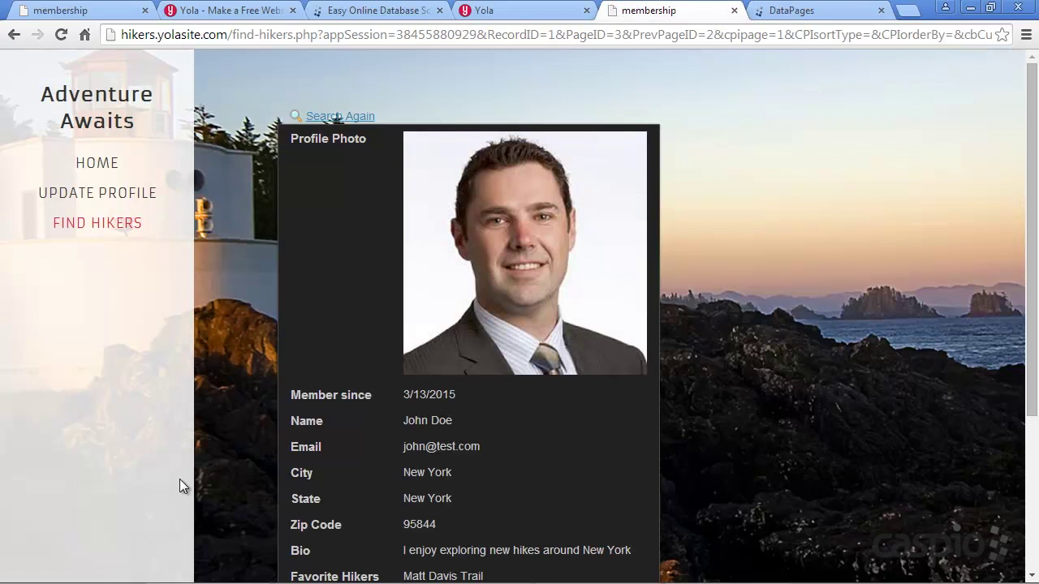